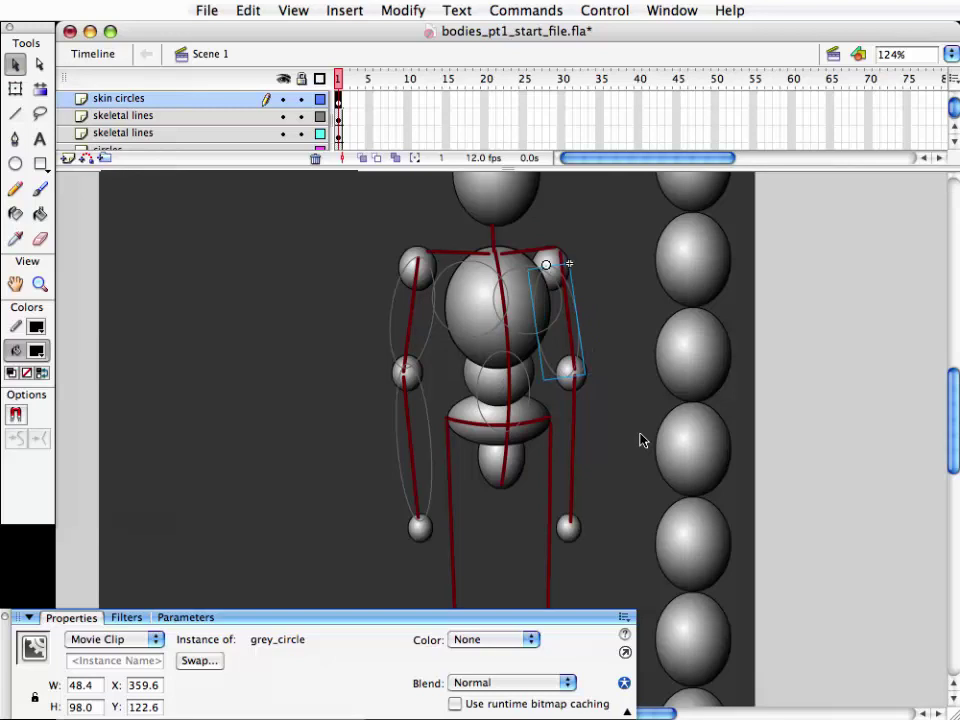
- Narrow the upper-arm skin ellipse to fit the right upper arm
{"action": "key", "text": "q"}
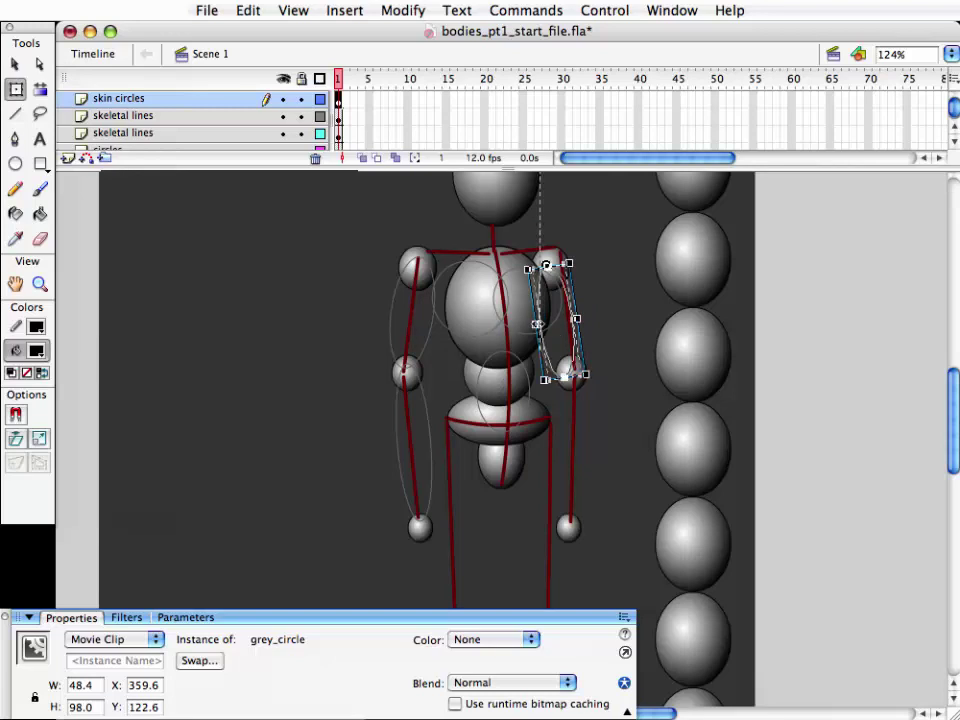
{"action": "left_click_drag", "start_coordinate": [534, 325], "coordinate": [545, 330]}
{"action": "key", "text": "v"}
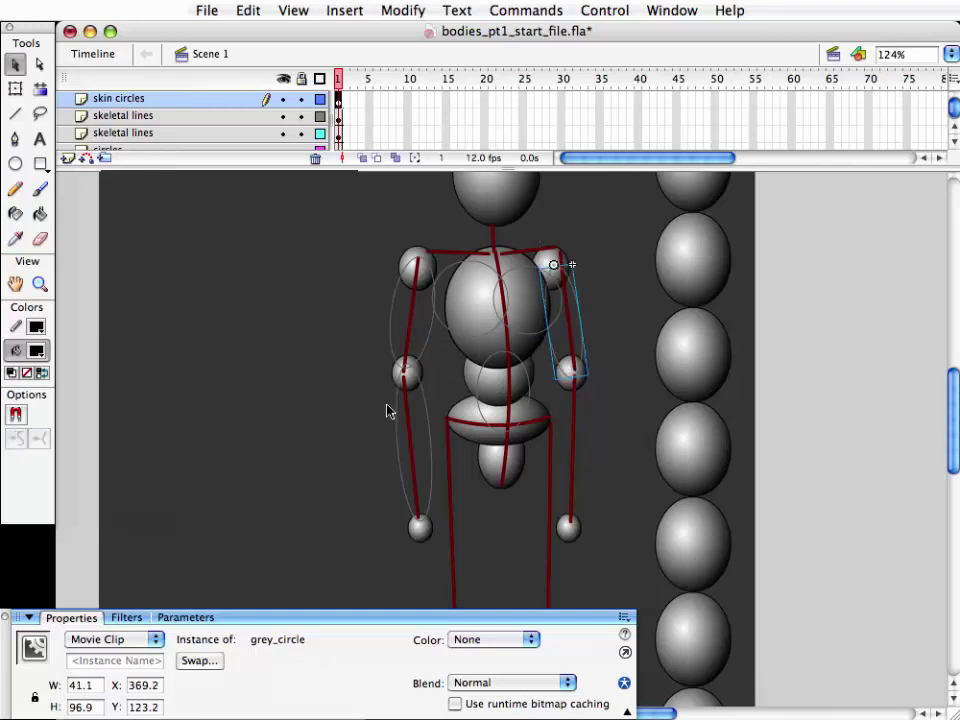
- Copy an ellipse onto the right forearm, then narrow and tilt it along the bone
{"action": "key", "text": "ctrl+z"}
{"action": "key", "text": "shift+Right"}
{"action": "key", "text": "shift+Right"}
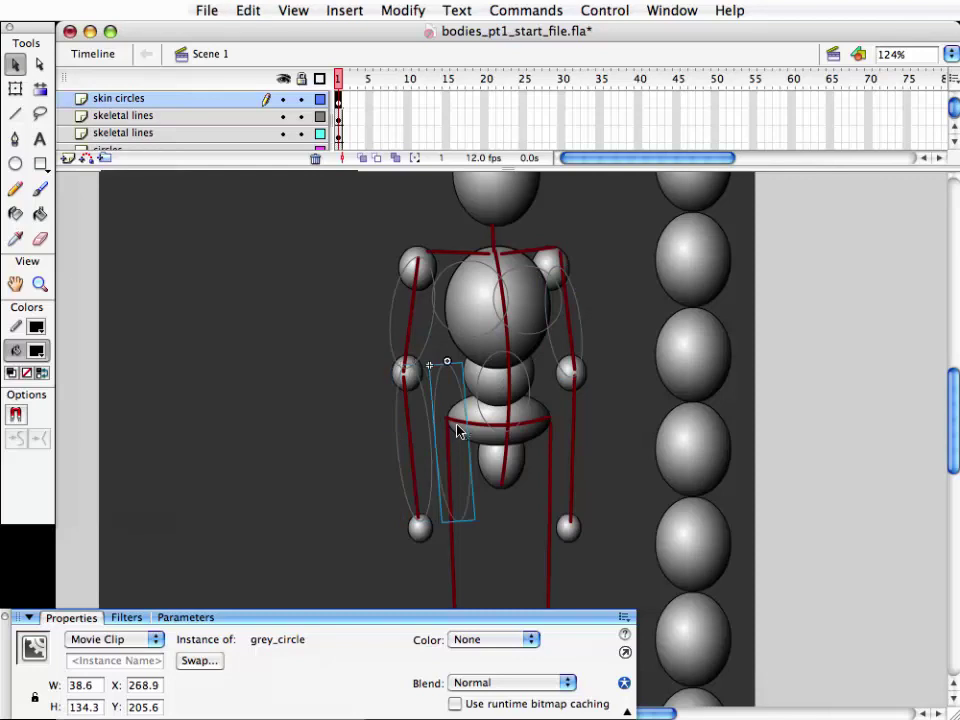
{"action": "key", "text": "shift+Right"}
{"action": "key", "text": "shift+Right"}
{"action": "key", "text": "shift+Right"}
{"action": "key", "text": "shift+Right"}
{"action": "key", "text": "shift+Right"}
{"action": "key", "text": "shift+Right"}
{"action": "key", "text": "shift+Right"}
{"action": "key", "text": "shift+Right"}
{"action": "key", "text": "Left"}
{"action": "key", "text": "Left"}
{"action": "key", "text": "Left"}
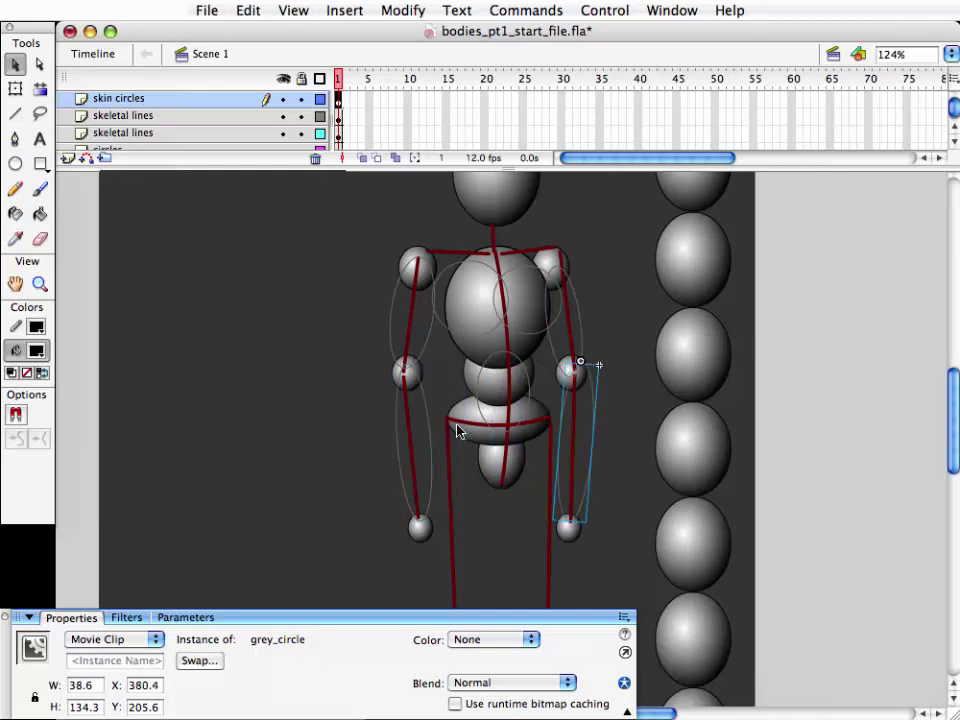
{"action": "key", "text": "Down"}
{"action": "key", "text": "Down"}
{"action": "key", "text": "Down"}
{"action": "key", "text": "Up"}
{"action": "key", "text": "Up"}
{"action": "key", "text": "Left"}
{"action": "key", "text": "Left"}
{"action": "key", "text": "q"}
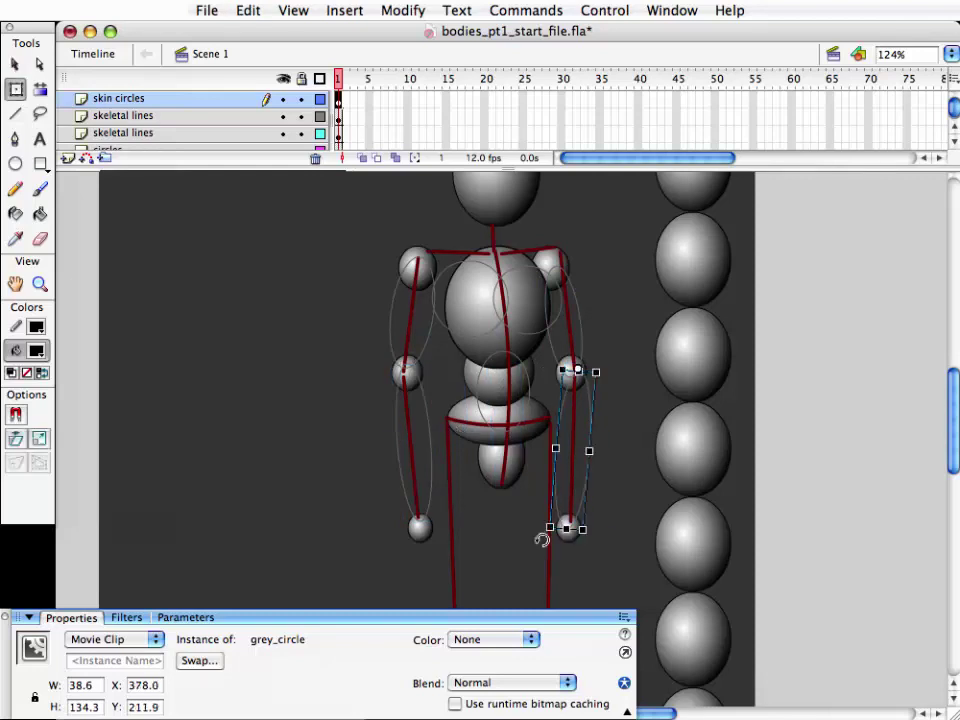
{"action": "left_click_drag", "start_coordinate": [579, 546], "coordinate": [589, 542]}
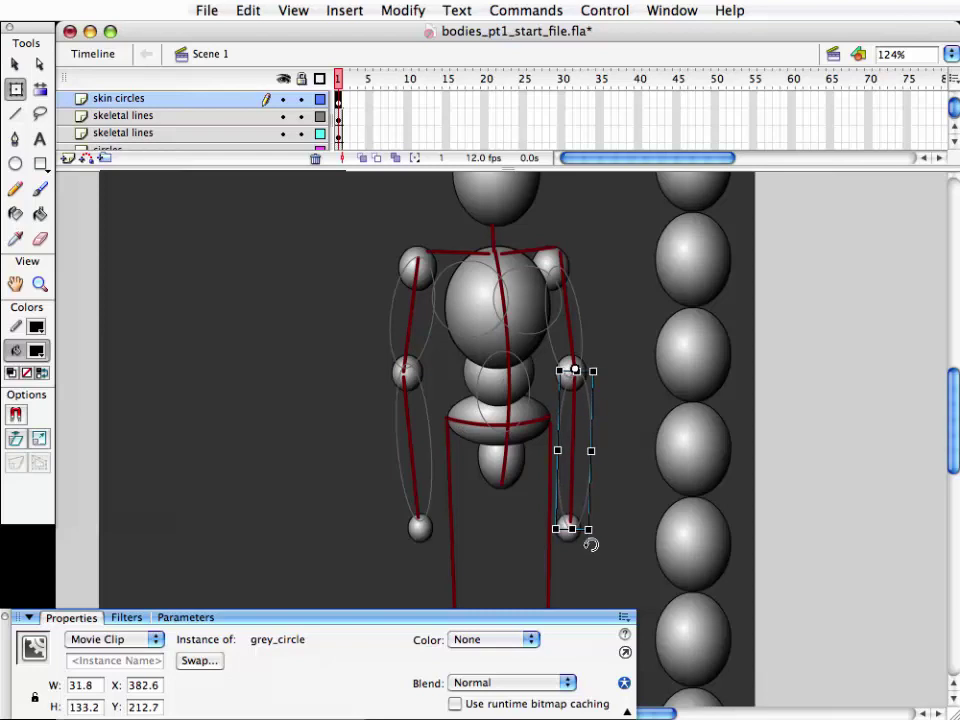
{"action": "key", "text": "v"}
- Duplicate the forearm ellipse and move the copy up toward the neck
{"action": "key", "text": "shift+Left"}
{"action": "key", "text": "shift+Left"}
{"action": "key", "text": "shift+Left"}
{"action": "key", "text": "shift+Up"}
{"action": "key", "text": "shift+Up"}
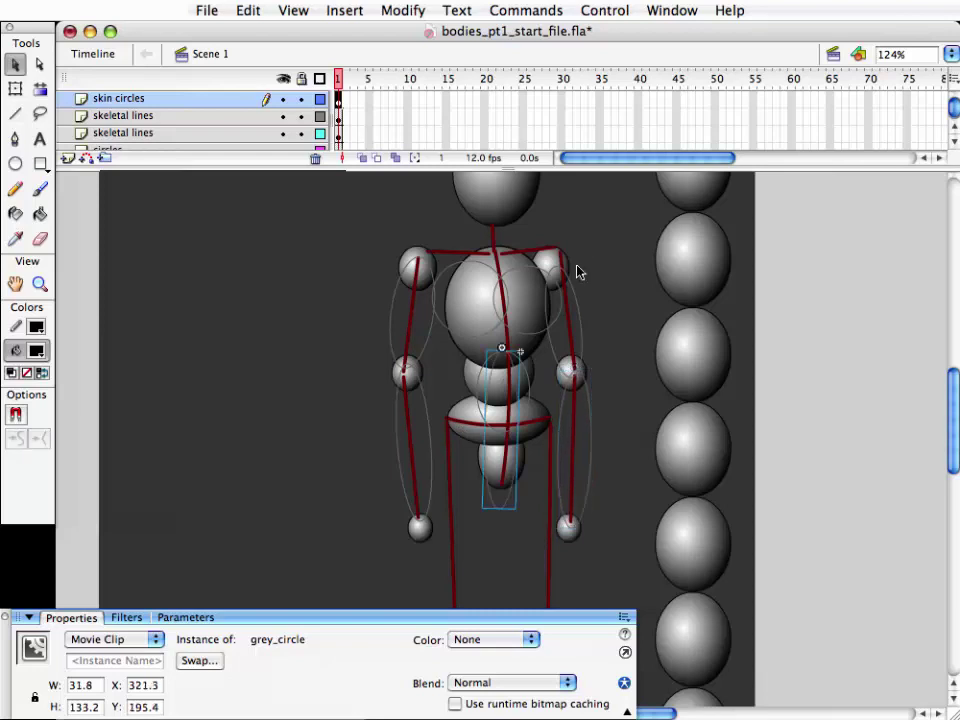
{"action": "key", "text": "shift+Up"}
{"action": "key", "text": "shift+Up"}
{"action": "key", "text": "shift+Up"}
{"action": "key", "text": "shift+Up"}
{"action": "key", "text": "shift+Up"}
{"action": "key", "text": "shift+Up"}
{"action": "key", "text": "shift+Up"}
{"action": "key", "text": "shift+Up"}
{"action": "key", "text": "shift+Up"}
{"action": "key", "text": "shift+Up"}
{"action": "key", "text": "shift+Up"}
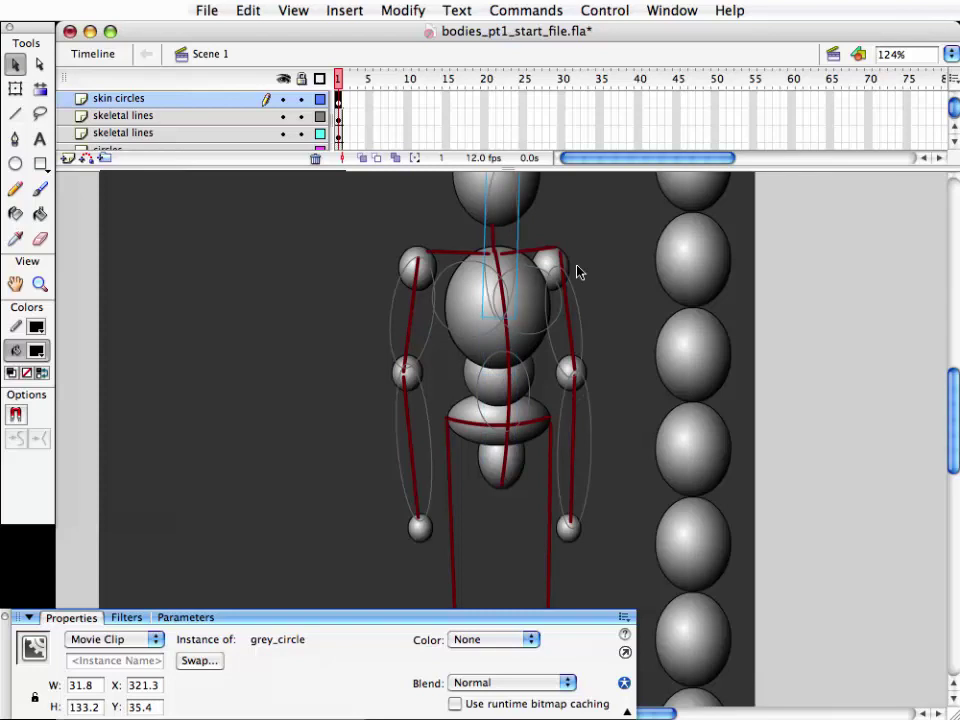
{"action": "key", "text": "shift+Up"}
{"action": "key", "text": "shift+Up"}
{"action": "key", "text": "shift+Up"}
{"action": "key", "text": "shift+Up"}
{"action": "key", "text": "shift+Left"}
- Shrink the copied ellipse to a 26.7 × 41.1 neck piece between head and chest
{"action": "scroll", "coordinate": [538, 338], "scroll_direction": "up", "scroll_amount": 3}
{"action": "key", "text": "q"}
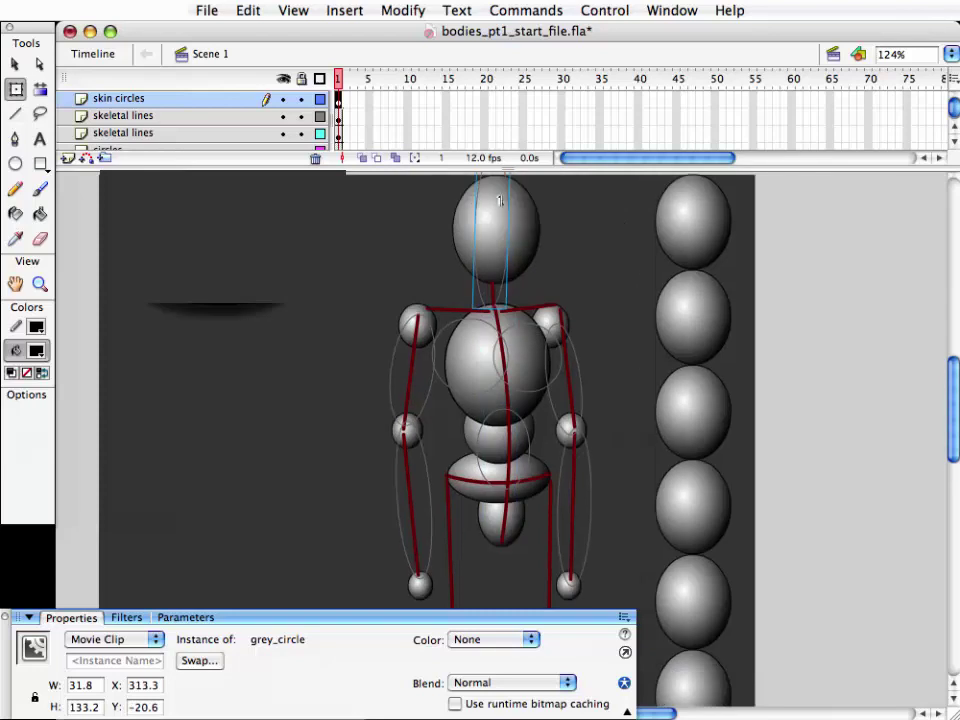
{"action": "left_click_drag", "start_coordinate": [490, 308], "coordinate": [492, 246]}
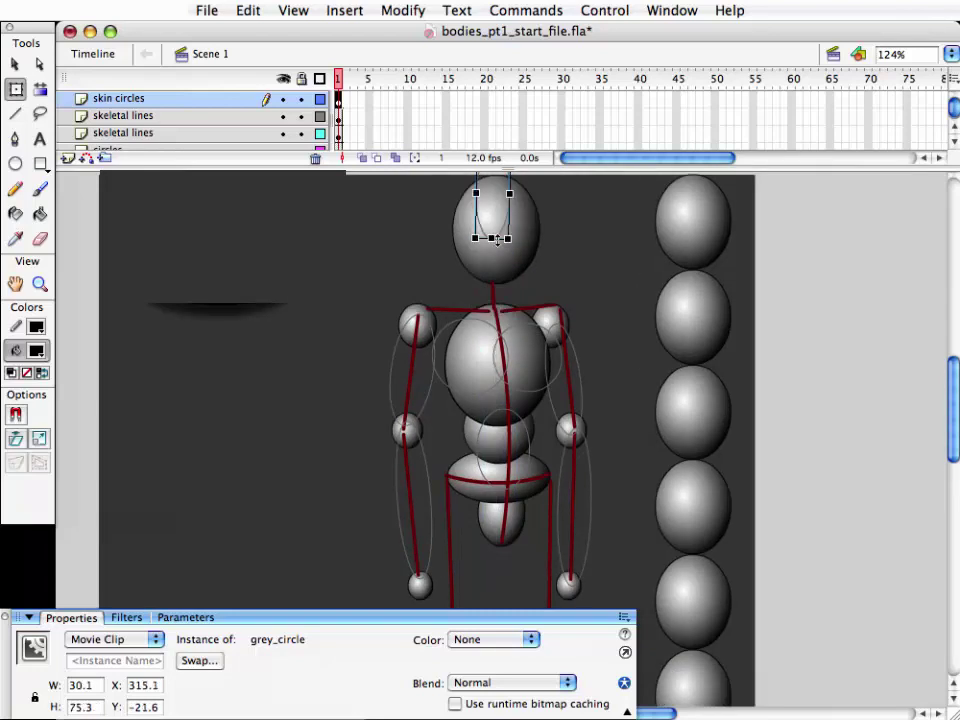
{"action": "key", "text": "shift+Down"}
{"action": "key", "text": "shift+Down"}
{"action": "key", "text": "shift+Down"}
{"action": "key", "text": "shift+Down"}
{"action": "key", "text": "shift+Down"}
{"action": "key", "text": "shift+Down"}
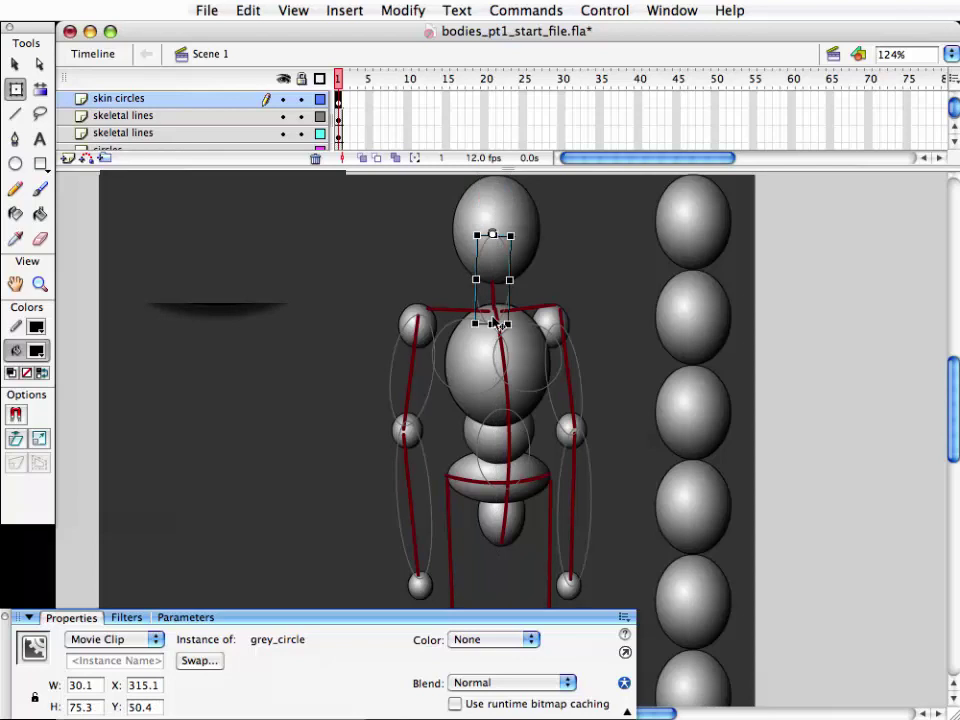
{"action": "mouse_move", "coordinate": [492, 323]}
{"action": "left_mouse_down"}
{"action": "mouse_move", "coordinate": [492, 293]}
{"action": "mouse_move", "coordinate": [492, 311]}
{"action": "left_mouse_up"}
{"action": "key", "text": "shift+Down"}
{"action": "key", "text": "shift+Down"}
{"action": "key", "text": "shift+Down"}
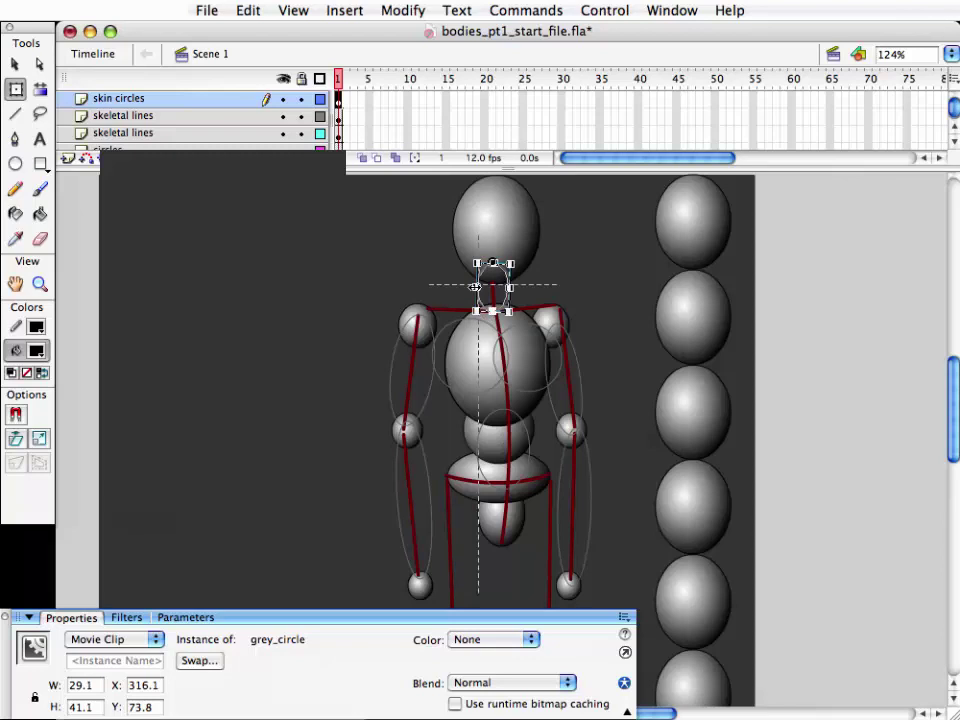
{"action": "left_click_drag", "start_coordinate": [474, 287], "coordinate": [477, 287]}
{"action": "key", "text": "v"}
{"action": "scroll", "coordinate": [501, 383], "scroll_direction": "down", "scroll_amount": 3}
- Duplicate the chest ellipse and shift the copy down below the pelvis
{"action": "scroll", "coordinate": [437, 458], "scroll_direction": "down", "scroll_amount": 1}
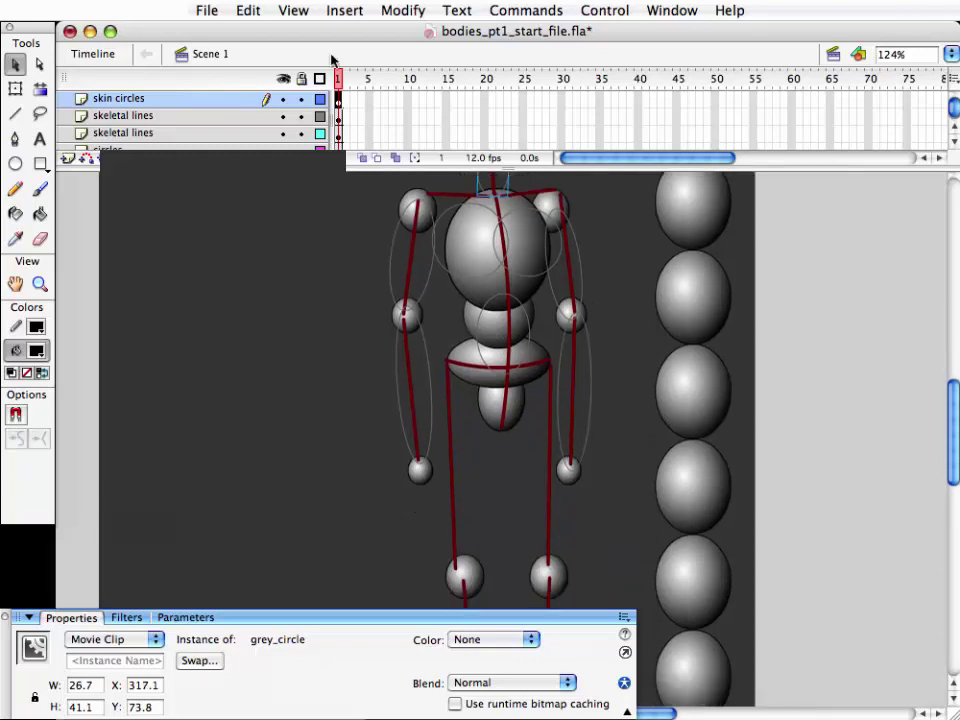
{"action": "left_click", "coordinate": [516, 427]}
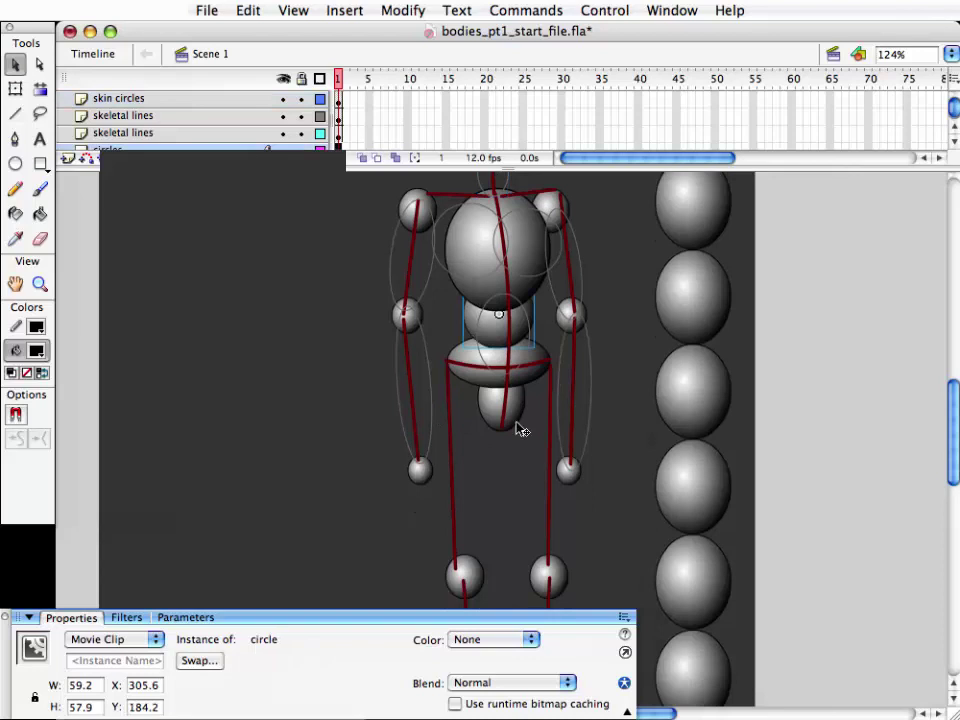
{"action": "key", "text": "ctrl+z"}
{"action": "key", "text": "shift+Down"}
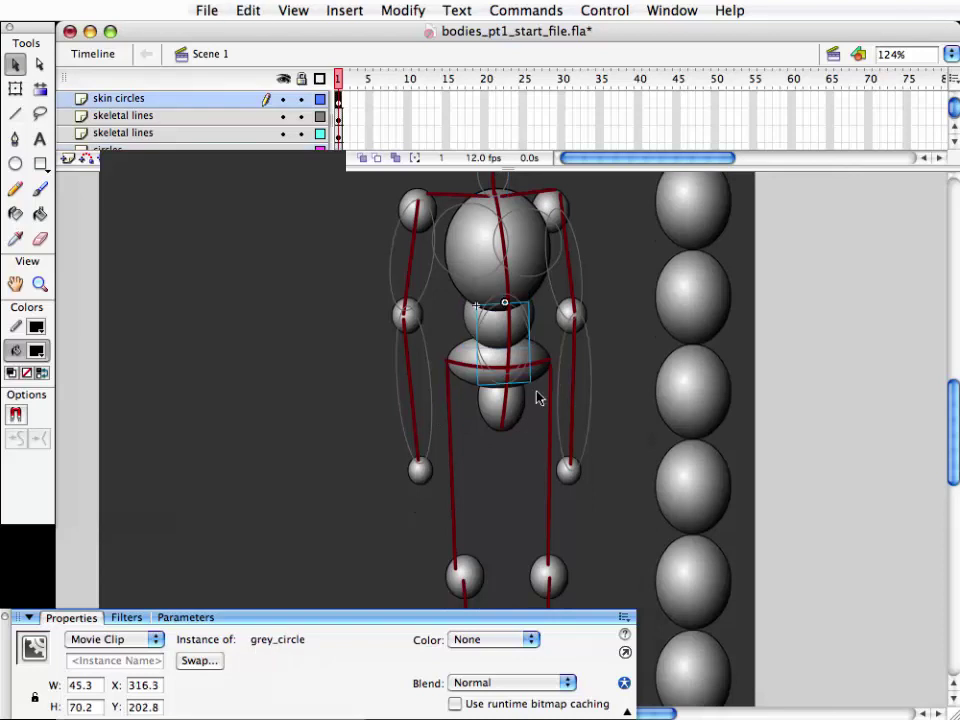
{"action": "key", "text": "shift+Down"}
{"action": "key", "text": "shift+Down"}
{"action": "key", "text": "shift+Down"}
{"action": "key", "text": "shift+Down"}
{"action": "key", "text": "shift+Down"}
{"action": "key", "text": "shift+Down"}
{"action": "key", "text": "shift+Down"}
{"action": "key", "text": "shift+Down"}
- Widen and heighten the copy to 64.9 × 106.2 and drag it up onto the torso
{"action": "key", "text": "q"}
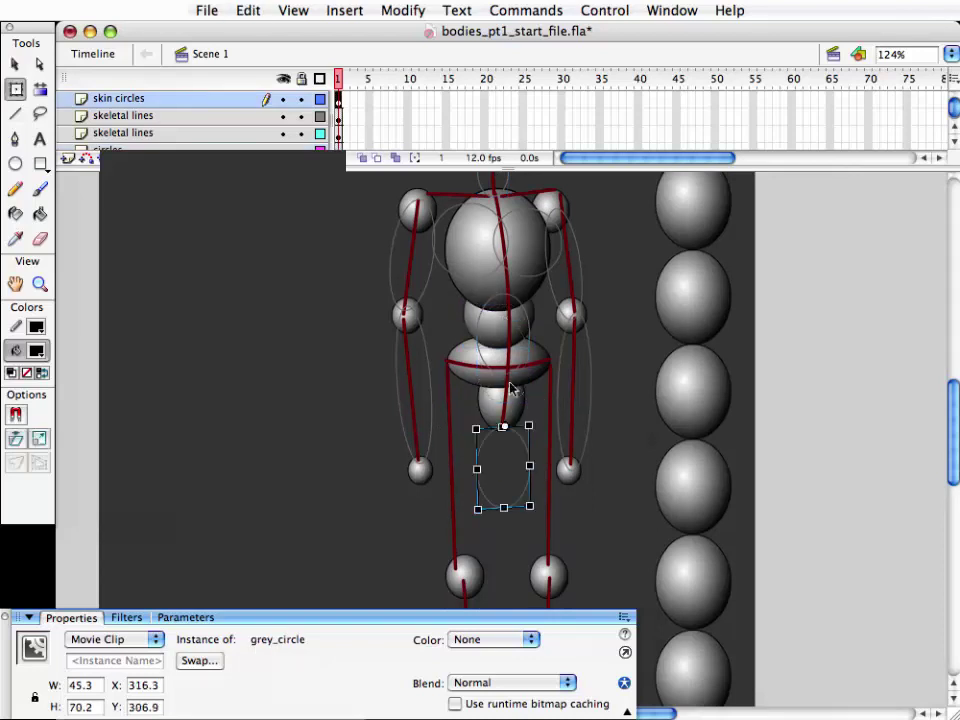
{"action": "left_click_drag", "start_coordinate": [477, 468], "coordinate": [464, 468]}
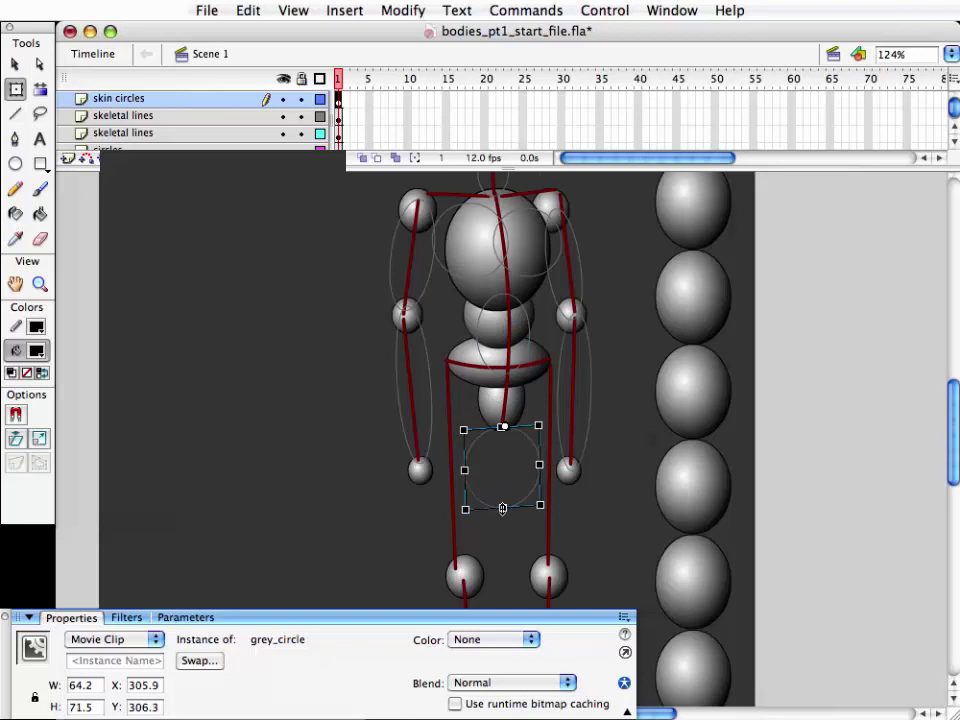
{"action": "left_click_drag", "start_coordinate": [502, 507], "coordinate": [503, 550]}
{"action": "left_click_drag", "start_coordinate": [541, 487], "coordinate": [549, 487]}
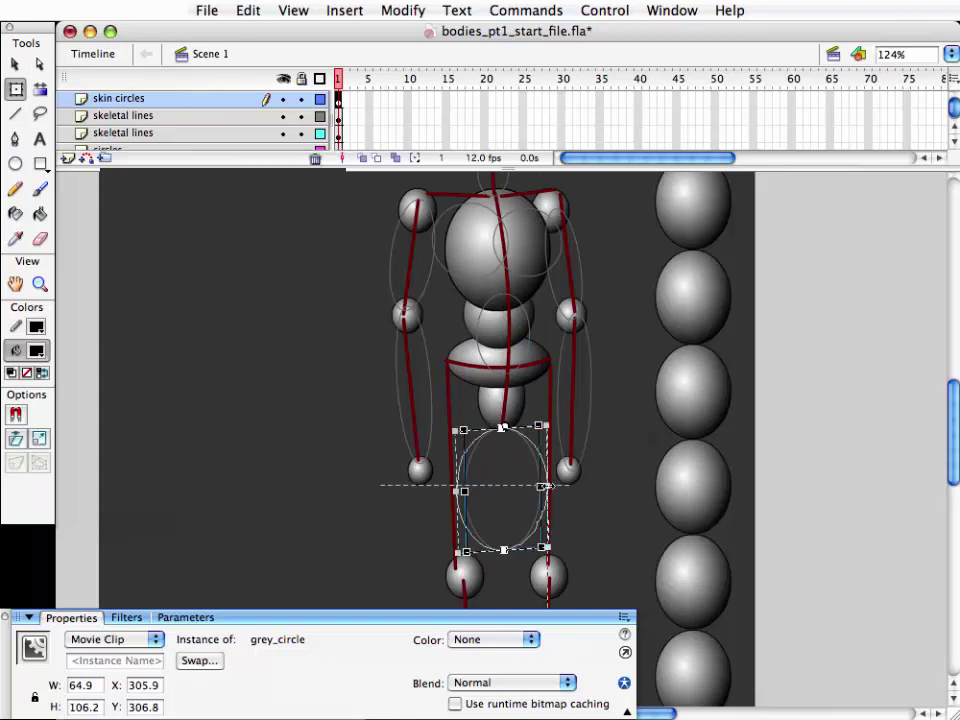
{"action": "key", "text": "v"}
{"action": "left_click", "coordinate": [540, 361]}
{"action": "left_click", "coordinate": [530, 455]}
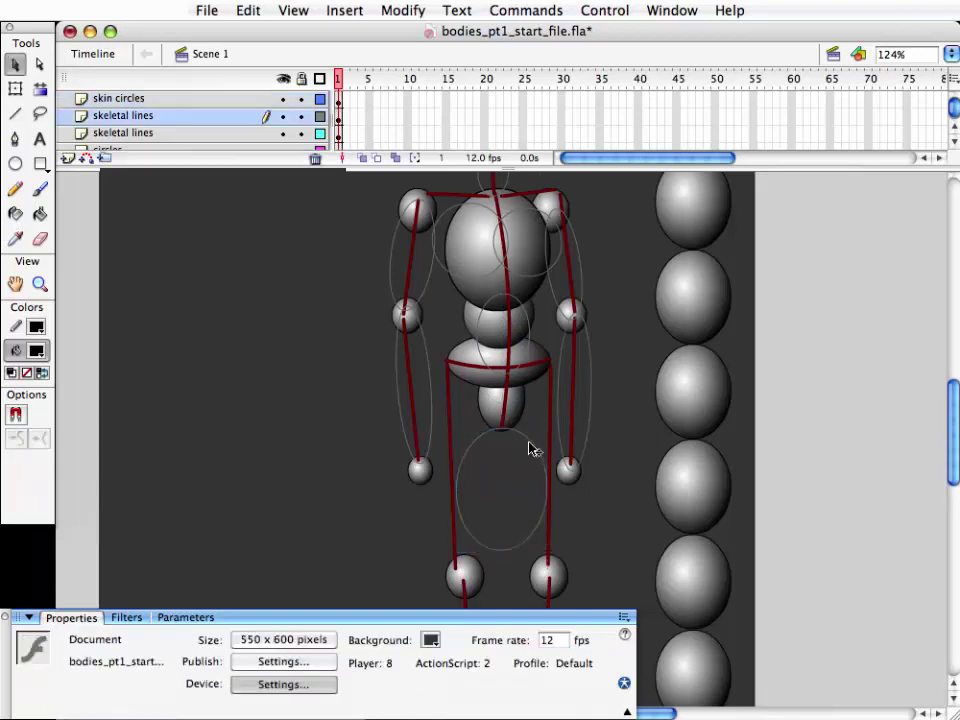
{"action": "left_click_drag", "start_coordinate": [535, 448], "coordinate": [515, 248]}
- Squash, tilt and stretch the torso ellipse to cover the chest and belly
{"action": "key", "text": "q"}
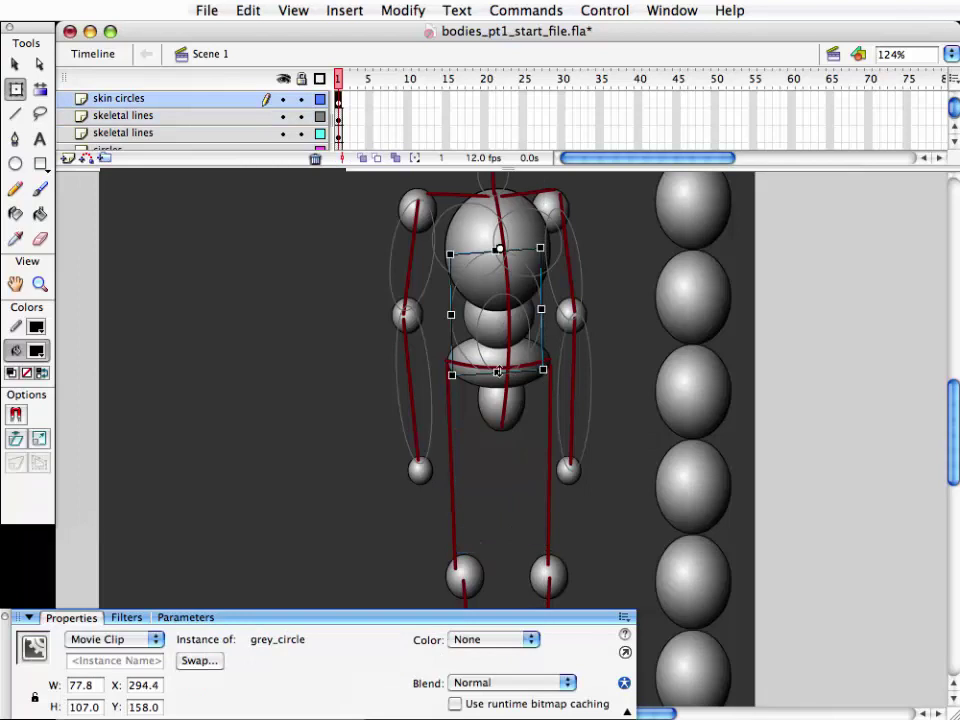
{"action": "mouse_move", "coordinate": [497, 372]}
{"action": "left_mouse_down"}
{"action": "mouse_move", "coordinate": [497, 307]}
{"action": "mouse_move", "coordinate": [497, 378]}
{"action": "mouse_move", "coordinate": [529, 362]}
{"action": "mouse_move", "coordinate": [503, 381]}
{"action": "mouse_move", "coordinate": [502, 371]}
{"action": "left_mouse_up"}
{"action": "key", "text": "v"}
{"action": "key", "text": "q"}
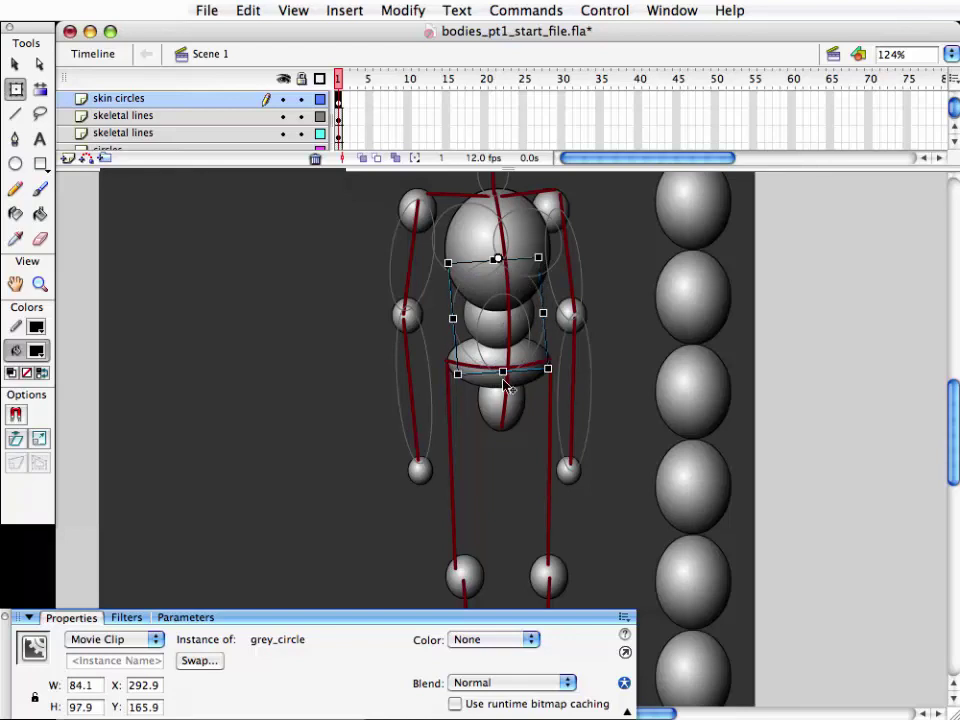
{"action": "key", "text": "v"}
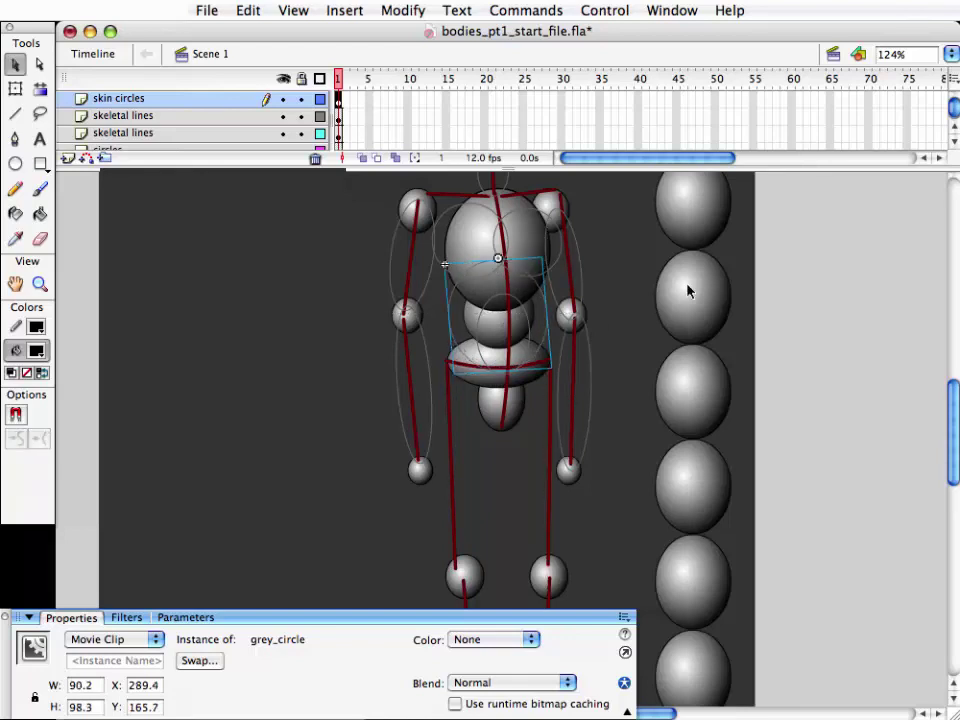
{"action": "left_click", "coordinate": [606, 253]}
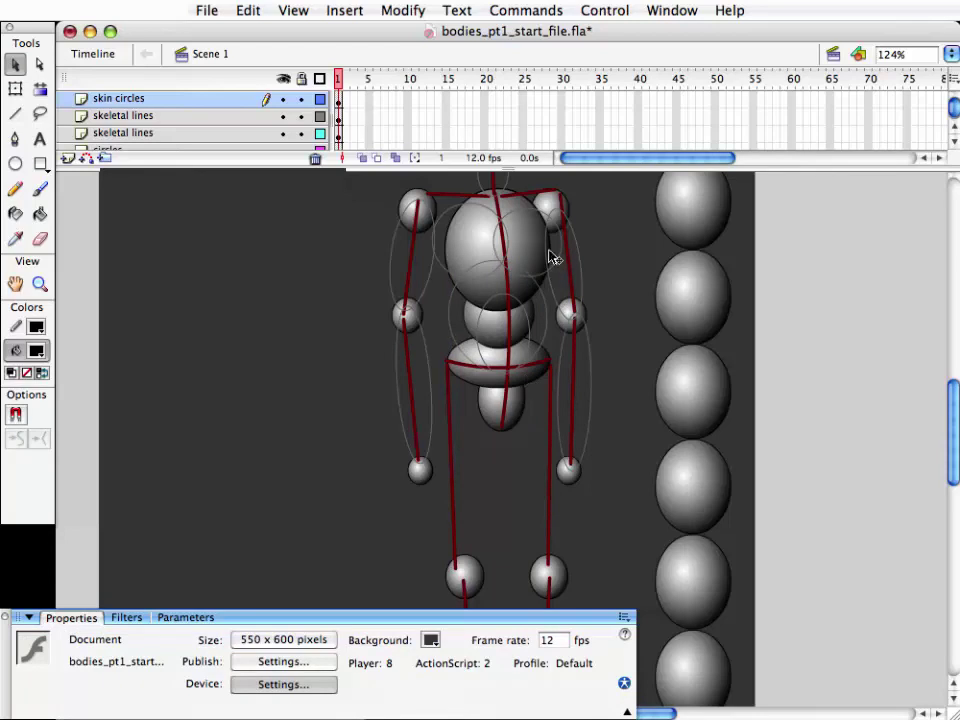
{"action": "left_click", "coordinate": [455, 333]}
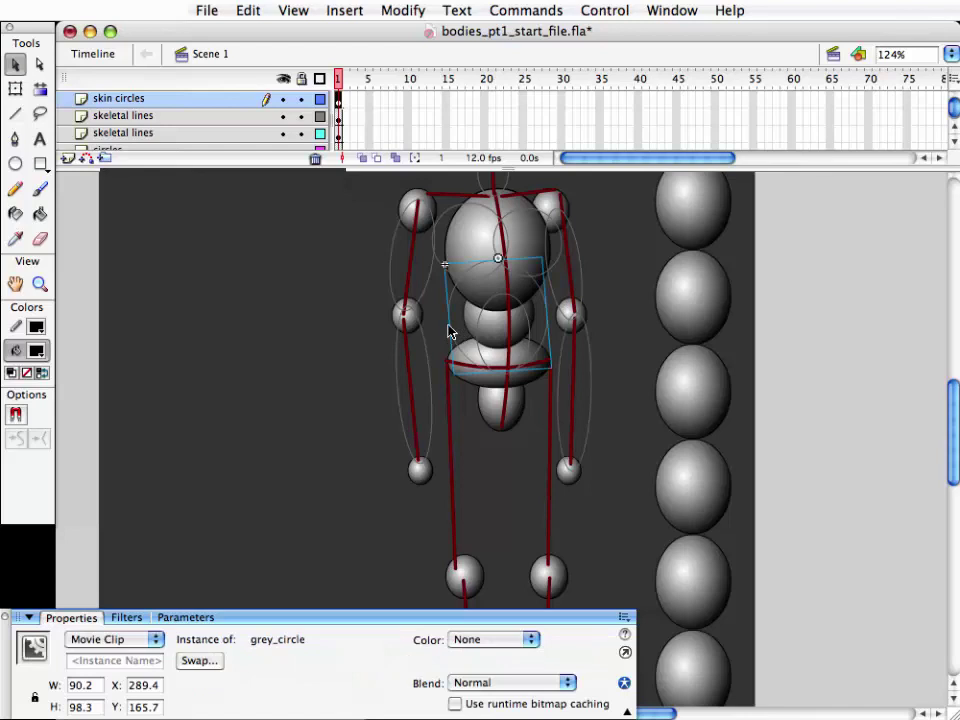
- Duplicate the torso ellipse and shape the copy to 61.3 × 186.2 over the left thigh
{"action": "key", "text": "q"}
{"action": "key", "text": "ctrl+z"}
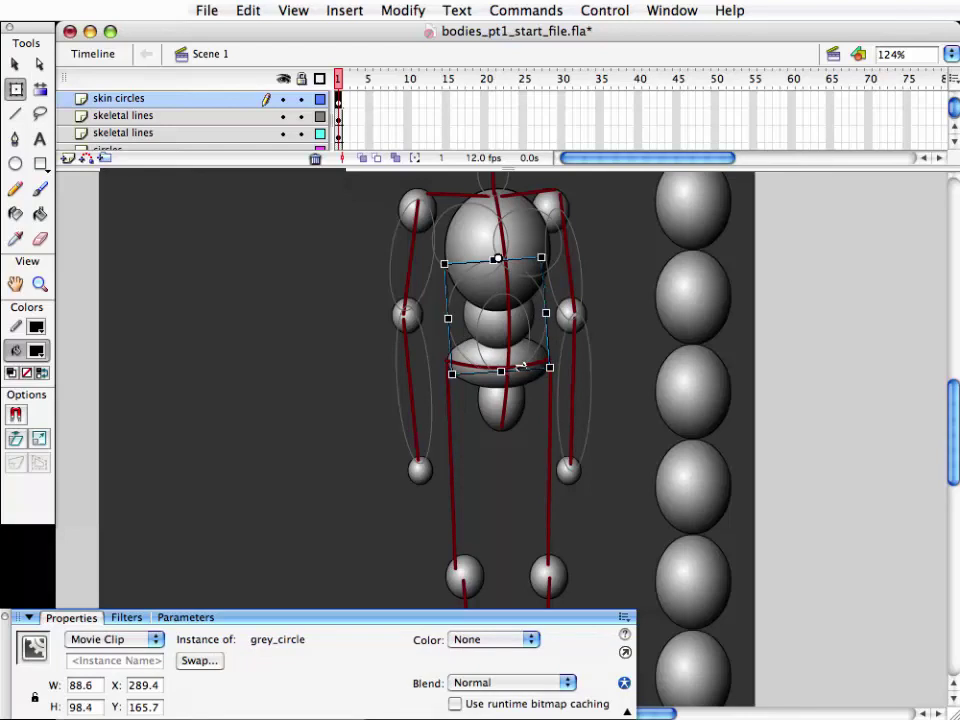
{"action": "key", "text": "v"}
{"action": "key", "text": "shift+Down"}
{"action": "key", "text": "shift+Down"}
{"action": "key", "text": "shift+Down"}
{"action": "key", "text": "shift+Down"}
{"action": "key", "text": "shift+Down"}
{"action": "key", "text": "shift+Down"}
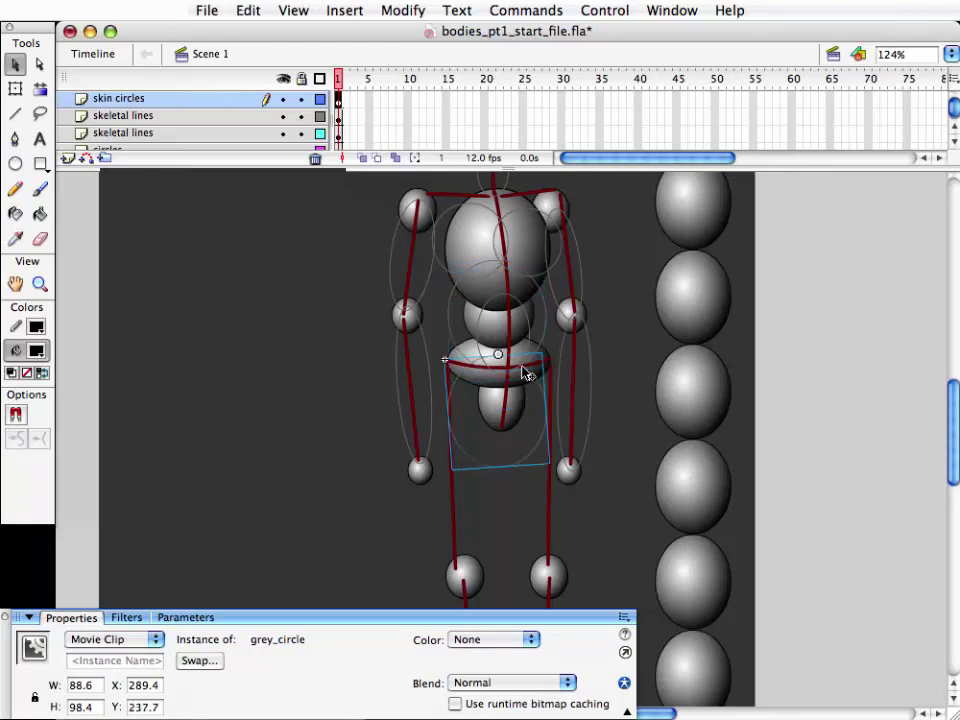
{"action": "key", "text": "shift+Down"}
{"action": "key", "text": "shift+Down"}
{"action": "key", "text": "shift+Down"}
{"action": "key", "text": "shift+Down"}
{"action": "key", "text": "q"}
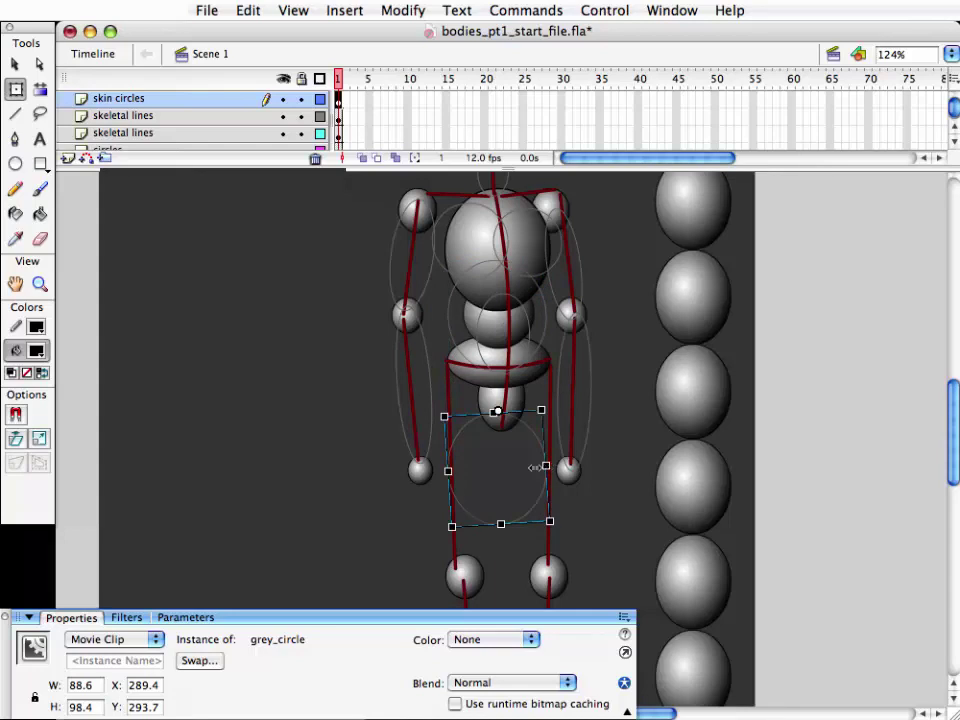
{"action": "left_click_drag", "start_coordinate": [547, 466], "coordinate": [529, 466]}
{"action": "mouse_move", "coordinate": [492, 522]}
{"action": "left_mouse_down"}
{"action": "mouse_move", "coordinate": [535, 548]}
{"action": "mouse_move", "coordinate": [490, 497]}
{"action": "mouse_move", "coordinate": [498, 565]}
{"action": "mouse_move", "coordinate": [465, 578]}
{"action": "left_mouse_up"}
{"action": "key", "text": "v"}
{"action": "key", "text": "q"}
- Copy the thigh oval onto the right thigh and narrow it to 56.6 × 185.9
{"action": "key", "text": "v"}
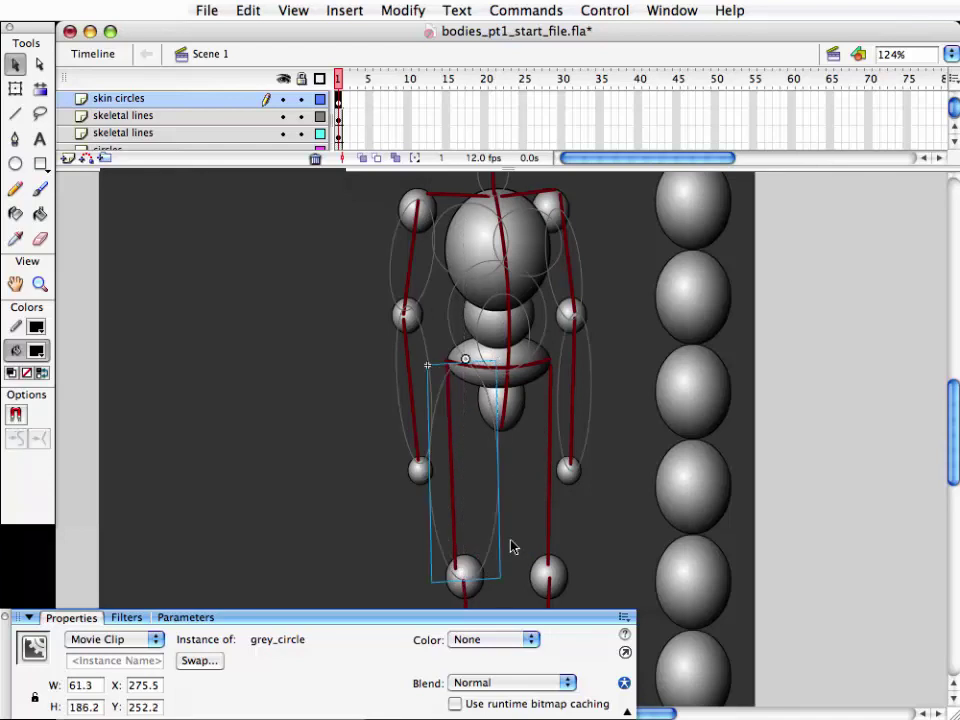
{"action": "key", "text": "Right"}
{"action": "key", "text": "Right"}
{"action": "key", "text": "Right"}
{"action": "key", "text": "Right"}
{"action": "key", "text": "Right"}
{"action": "key", "text": "Right"}
{"action": "key", "text": "shift+Right"}
{"action": "key", "text": "shift+Right"}
{"action": "key", "text": "shift+Right"}
{"action": "key", "text": "shift+Right"}
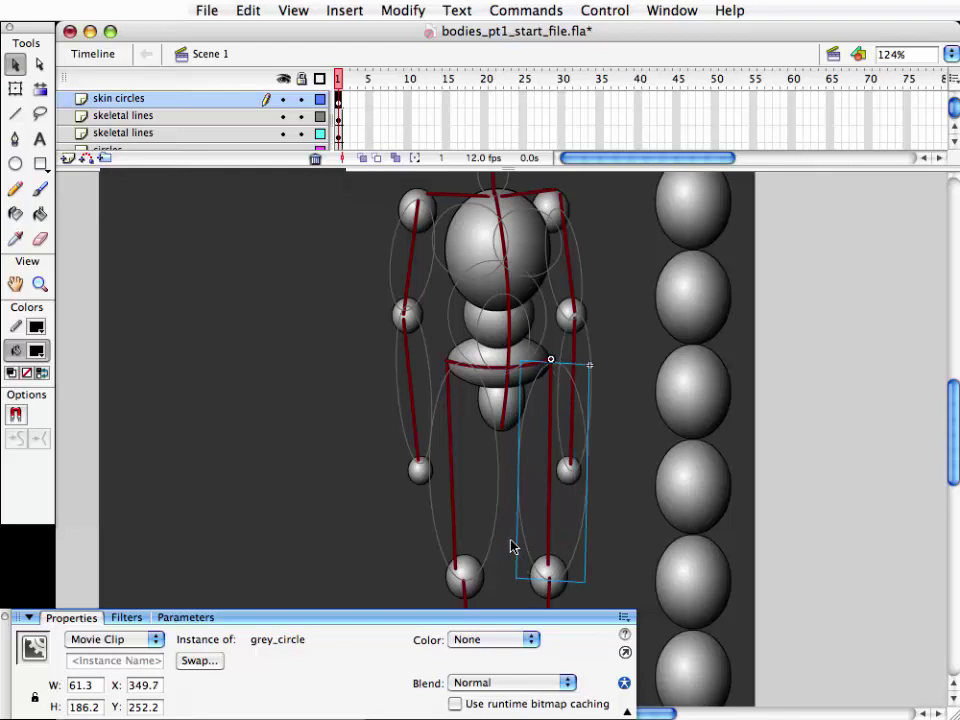
{"action": "key", "text": "Left"}
{"action": "key", "text": "Left"}
{"action": "key", "text": "Left"}
{"action": "key", "text": "Left"}
{"action": "key", "text": "Left"}
{"action": "key", "text": "Left"}
{"action": "key", "text": "Right"}
{"action": "key", "text": "Right"}
{"action": "key", "text": "Right"}
{"action": "key", "text": "Left"}
{"action": "key", "text": "Left"}
{"action": "key", "text": "Left"}
{"action": "key", "text": "q"}
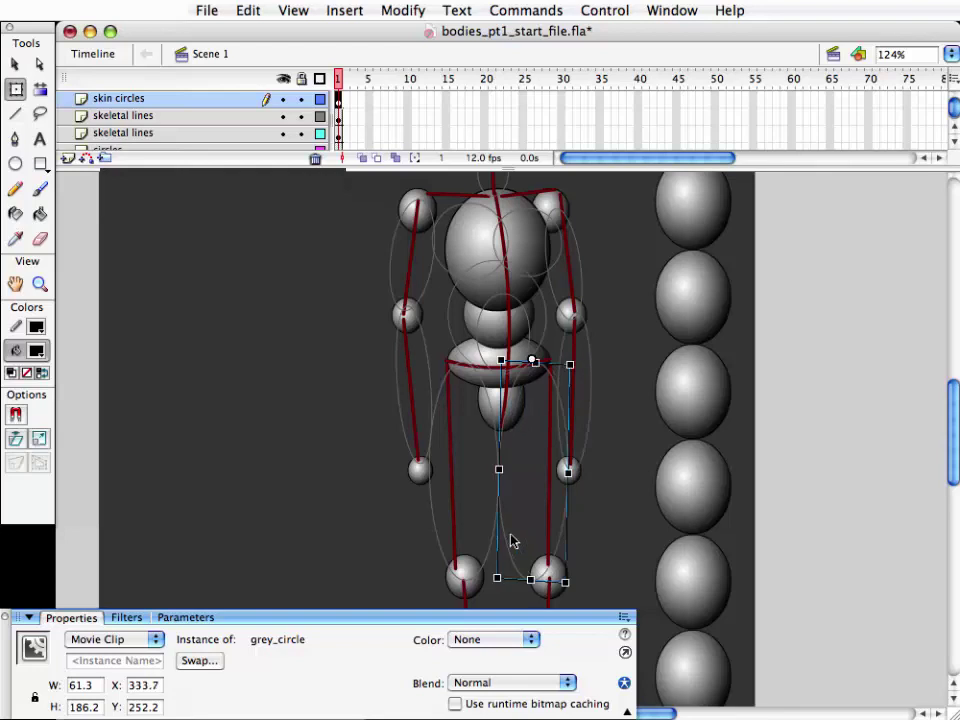
{"action": "left_click_drag", "start_coordinate": [566, 472], "coordinate": [560, 472]}
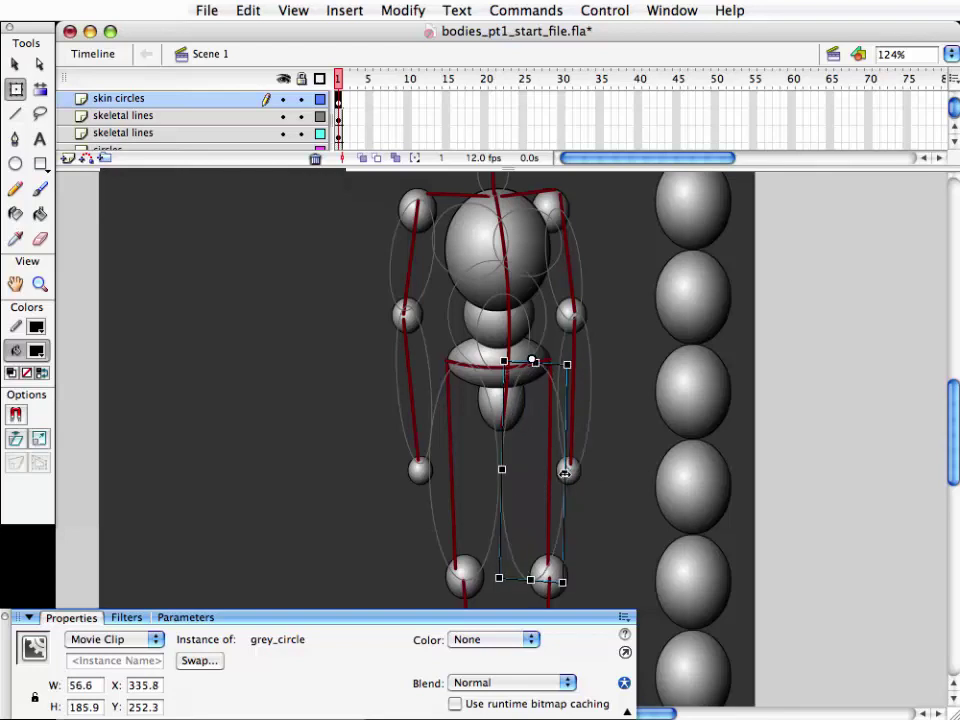
{"action": "key", "text": "Right"}
{"action": "key", "text": "Right"}
{"action": "key", "text": "Right"}
- Narrow the left thigh oval to 55.0 × 185.8 around the red leg line
{"action": "key", "text": "v"}
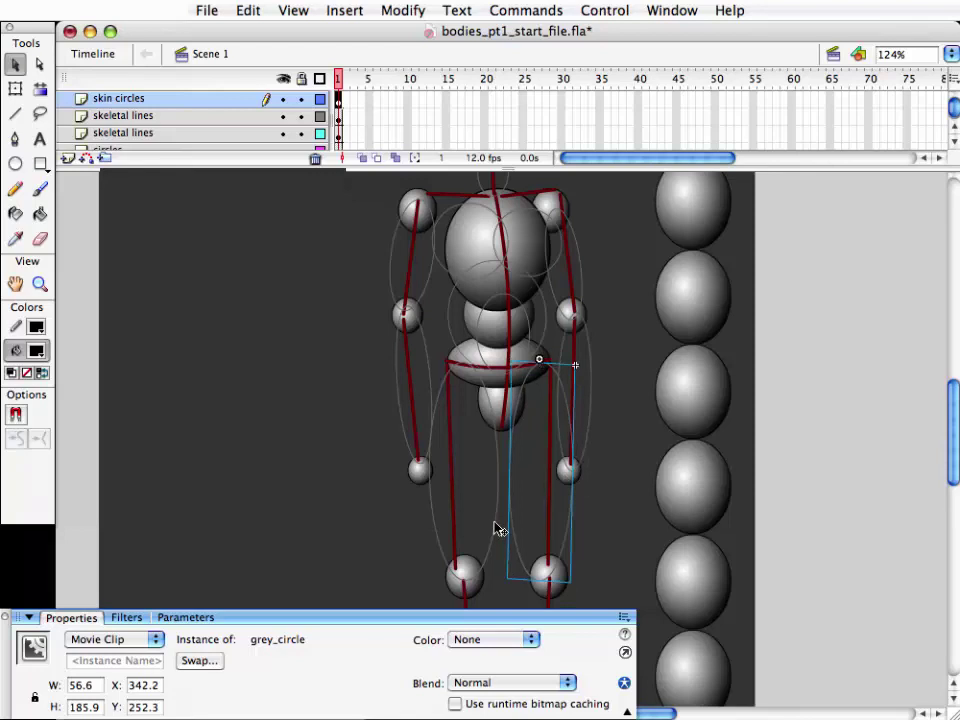
{"action": "left_click", "coordinate": [497, 527]}
{"action": "key", "text": "q"}
{"action": "left_click_drag", "start_coordinate": [499, 472], "coordinate": [495, 473]}
- Duplicate the right thigh oval and move the copy down the leg
{"action": "key", "text": "v"}
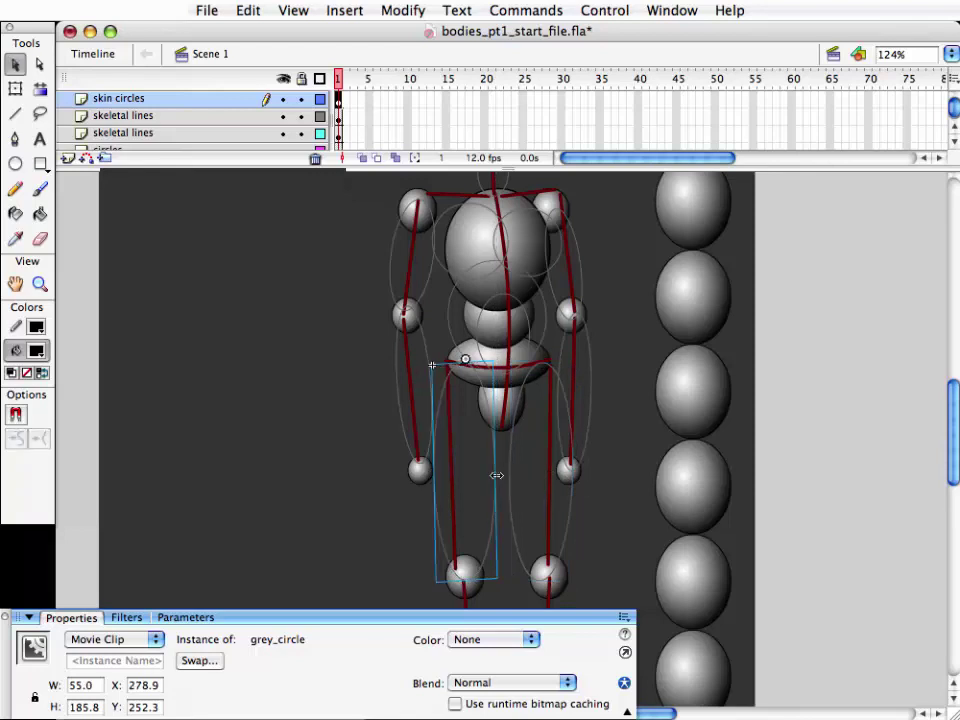
{"action": "scroll", "coordinate": [499, 476], "scroll_direction": "down", "scroll_amount": 1}
{"action": "scroll", "coordinate": [500, 470], "scroll_direction": "down", "scroll_amount": 4}
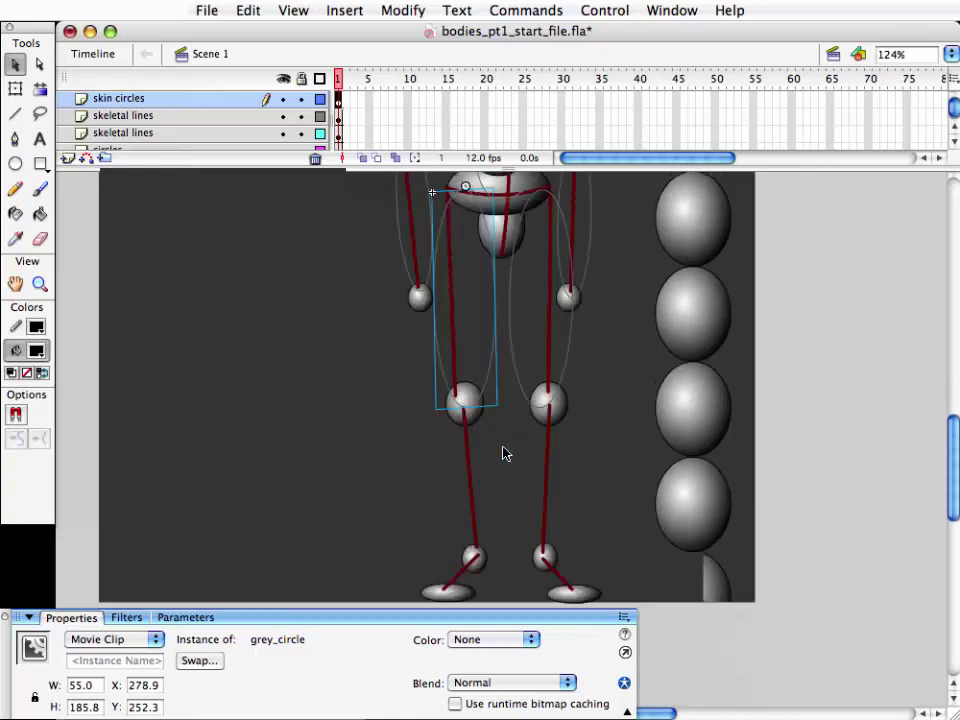
{"action": "left_click", "coordinate": [569, 389]}
{"action": "key", "text": "ctrl+c"}
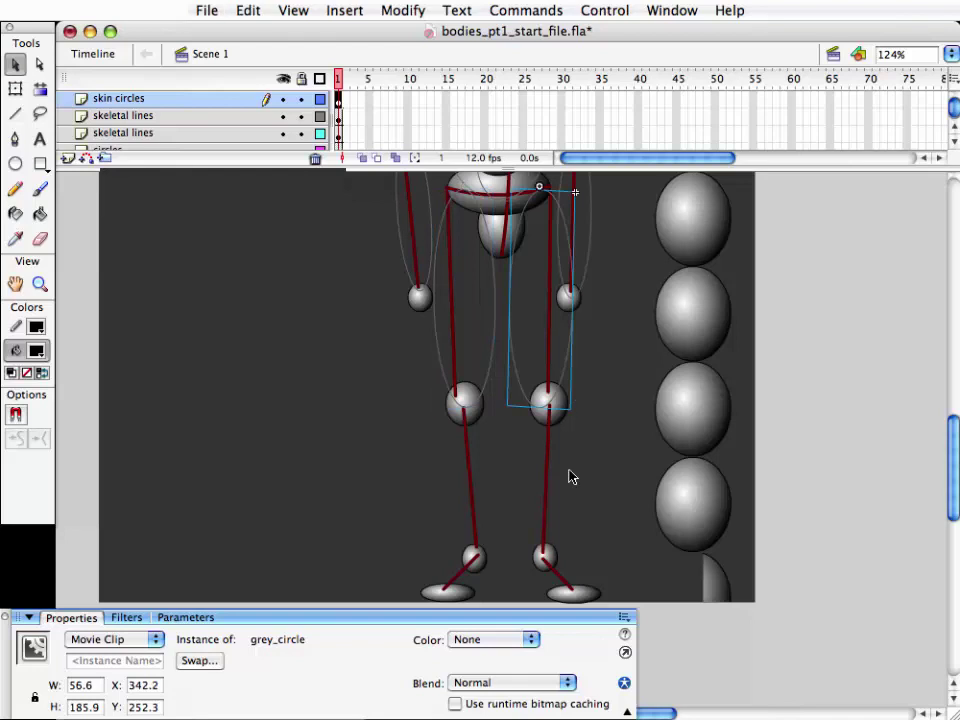
{"action": "key", "text": "Down"}
{"action": "key", "text": "Down"}
{"action": "key", "text": "Down"}
{"action": "key", "text": "Down"}
{"action": "key", "text": "Down"}
{"action": "key", "text": "Down"}
{"action": "key", "text": "Down"}
{"action": "key", "text": "Down"}
{"action": "key", "text": "Down"}
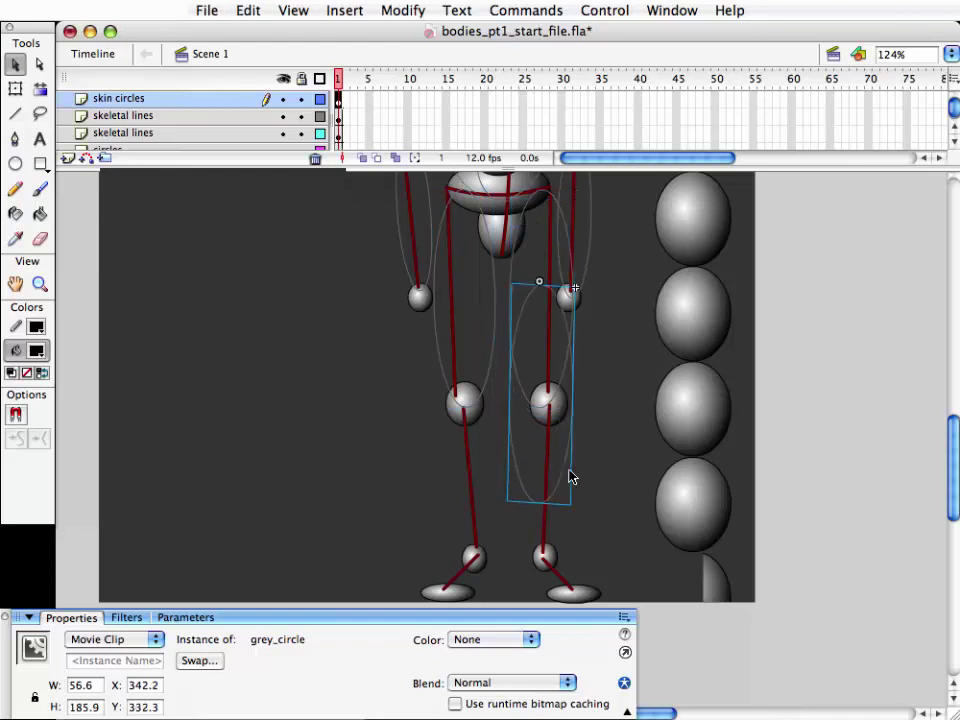
{"action": "key", "text": "Down"}
{"action": "key", "text": "Down"}
{"action": "key", "text": "Down"}
- Shorten, slim and slant the copy into a shin oval from knee to ankle
{"action": "key", "text": "q"}
{"action": "left_click_drag", "start_coordinate": [541, 551], "coordinate": [547, 459]}
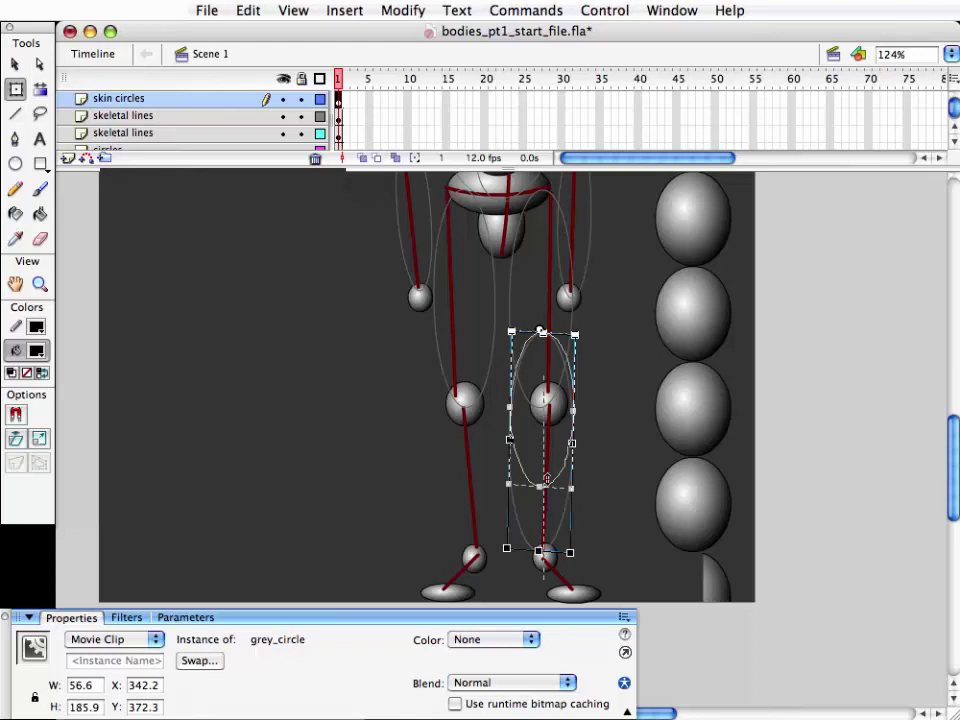
{"action": "key", "text": "Down"}
{"action": "key", "text": "Down"}
{"action": "key", "text": "Down"}
{"action": "key", "text": "Down"}
{"action": "key", "text": "Down"}
{"action": "key", "text": "Down"}
{"action": "key", "text": "Down"}
{"action": "key", "text": "Down"}
{"action": "key", "text": "Down"}
{"action": "key", "text": "Right"}
{"action": "key", "text": "Right"}
{"action": "key", "text": "Right"}
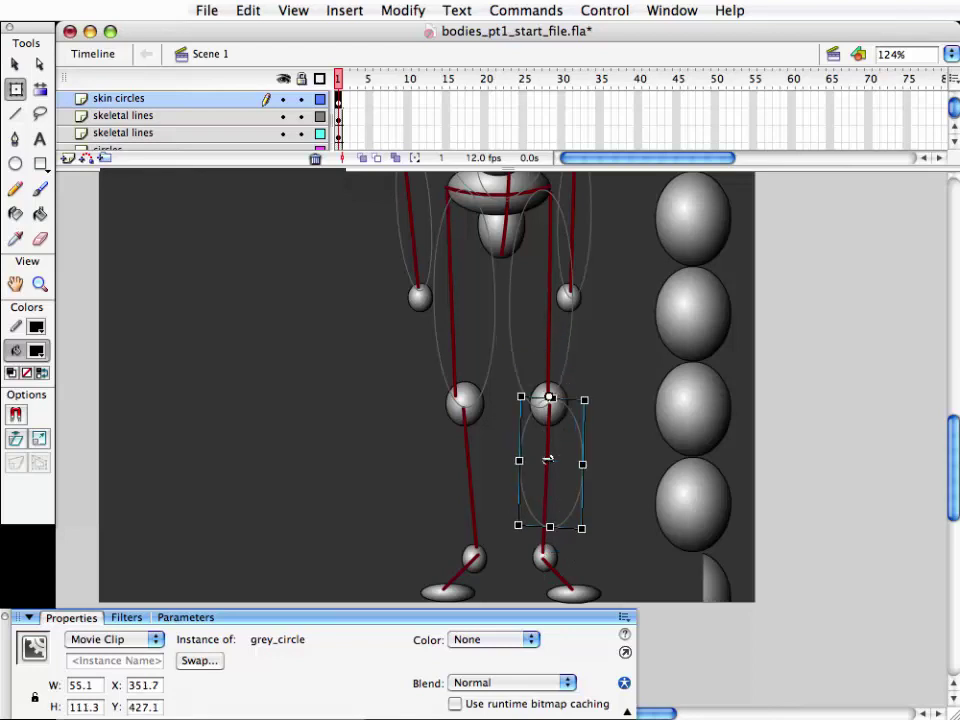
{"action": "left_click_drag", "start_coordinate": [583, 464], "coordinate": [569, 464]}
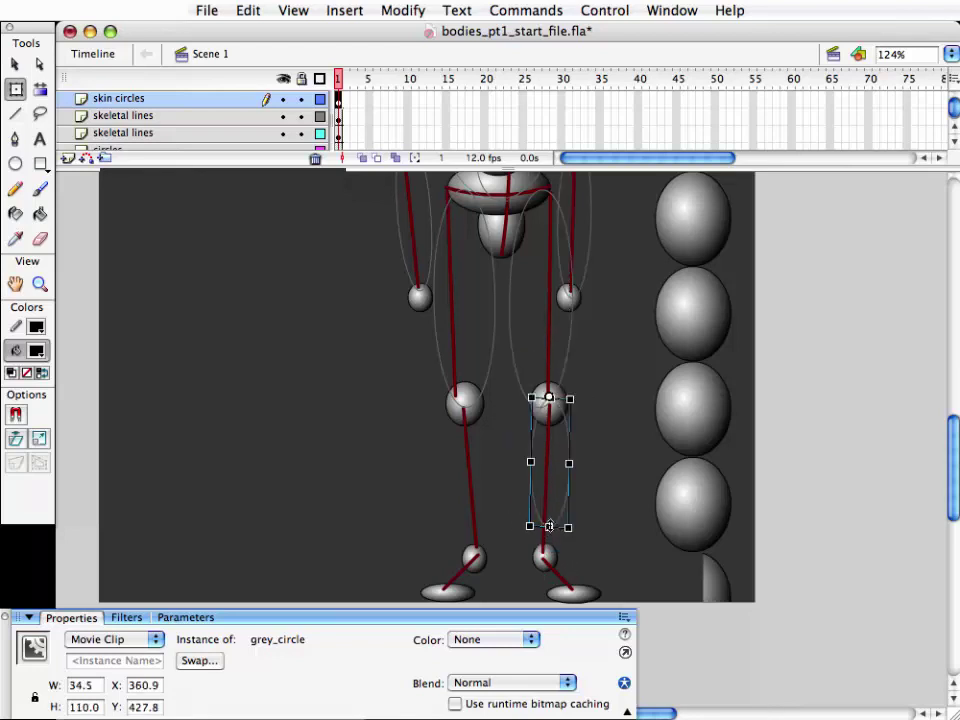
{"action": "left_click_drag", "start_coordinate": [549, 527], "coordinate": [547, 552]}
{"action": "left_click_drag", "start_coordinate": [569, 476], "coordinate": [564, 476]}
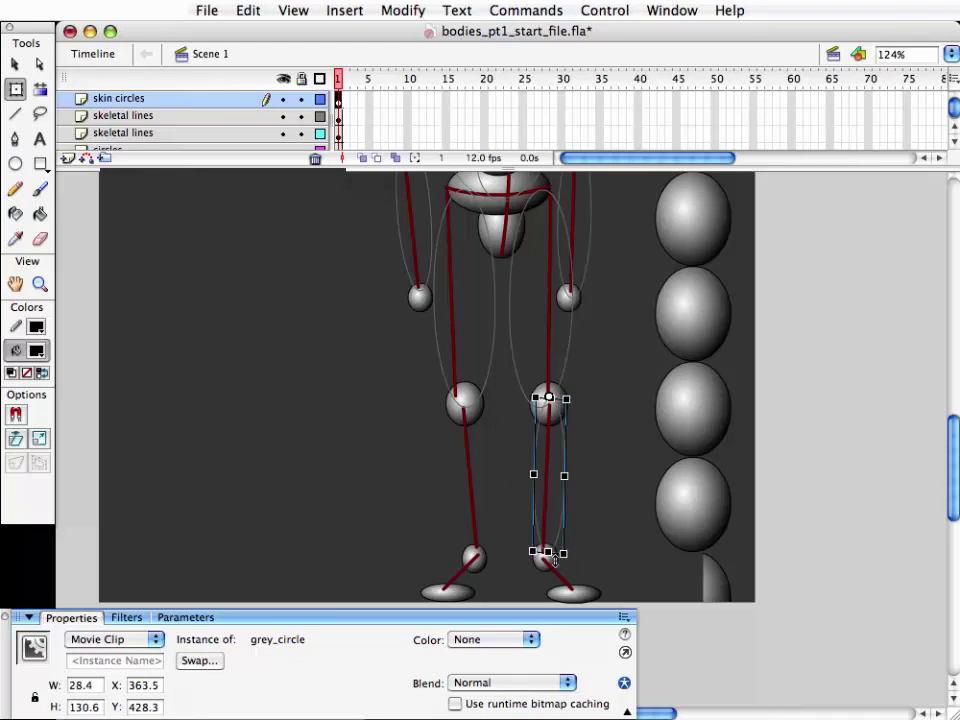
{"action": "left_click_drag", "start_coordinate": [549, 552], "coordinate": [546, 553]}
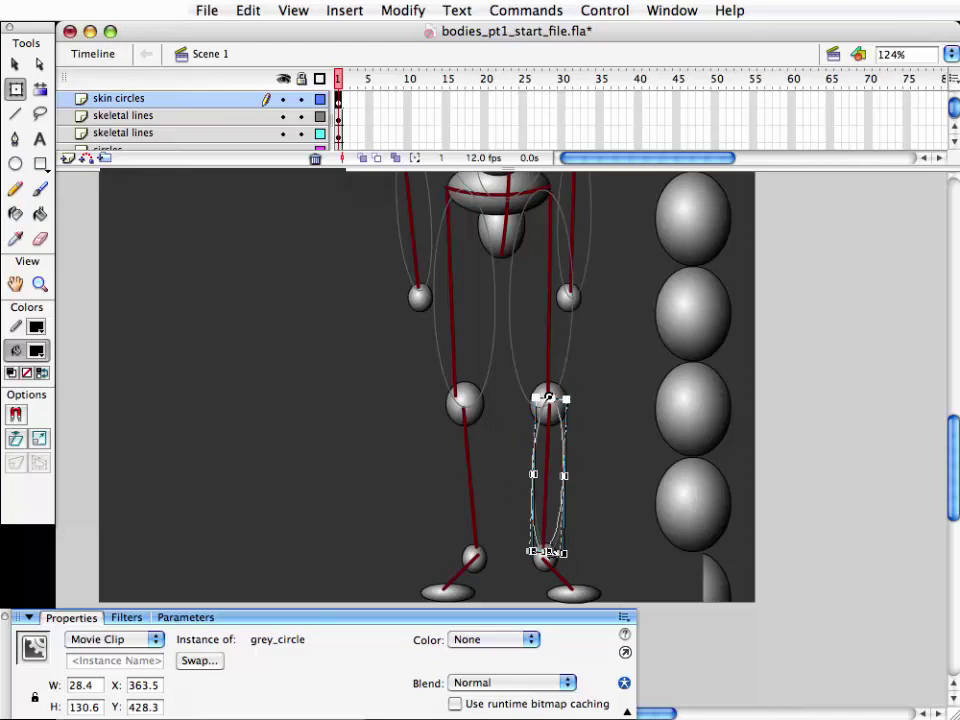
{"action": "key", "text": "v"}
- Duplicate the right shin oval onto the left lower leg
{"action": "key", "text": "ctrl+c"}
{"action": "key", "text": "ctrl+shift+v"}
{"action": "key", "text": "shift+Left"}
{"action": "key", "text": "shift+Left"}
{"action": "key", "text": "shift+Left"}
{"action": "key", "text": "shift+Left"}
{"action": "key", "text": "shift+Left"}
{"action": "key", "text": "shift+Left"}
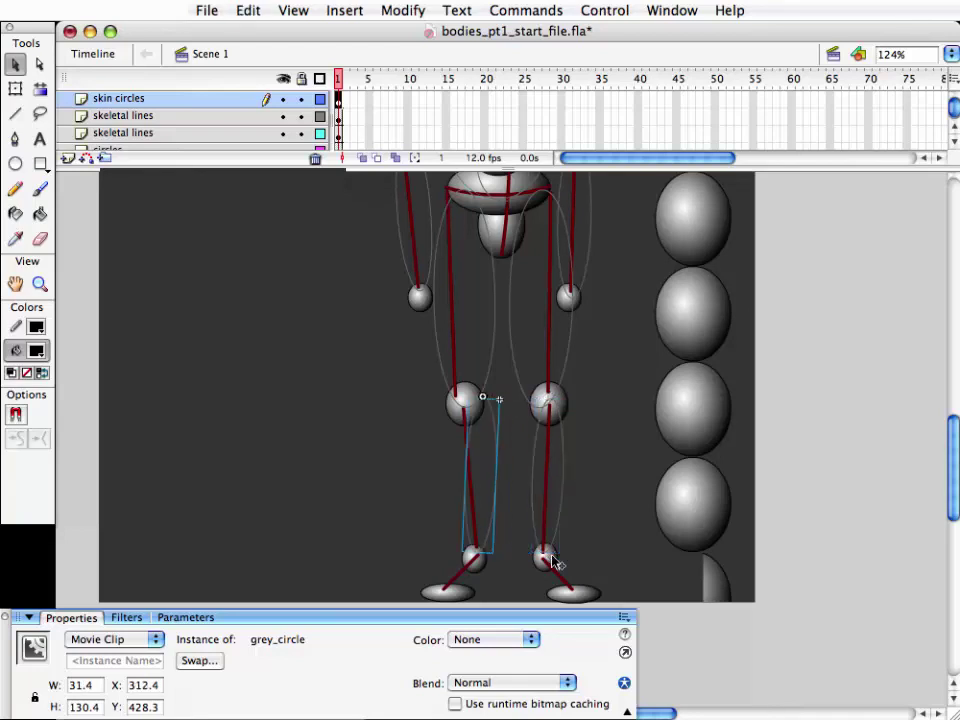
{"action": "key", "text": "shift+Left"}
{"action": "key", "text": "shift+Left"}
{"action": "key", "text": "Right"}
{"action": "key", "text": "Right"}
{"action": "key", "text": "Right"}
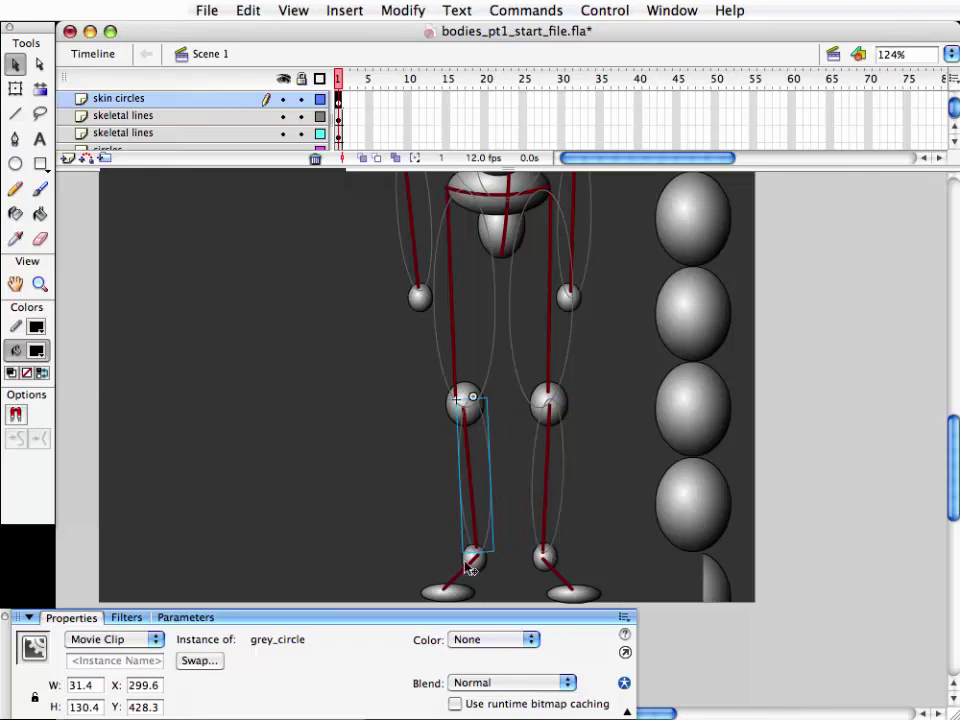
{"action": "key", "text": "q"}
- Move a copy onto empty stage and flatten and slant it into a 58.3 × 39.5 foot
{"action": "scroll", "coordinate": [484, 535], "scroll_direction": "down", "scroll_amount": 1}
{"action": "scroll", "coordinate": [488, 452], "scroll_direction": "down", "scroll_amount": 2}
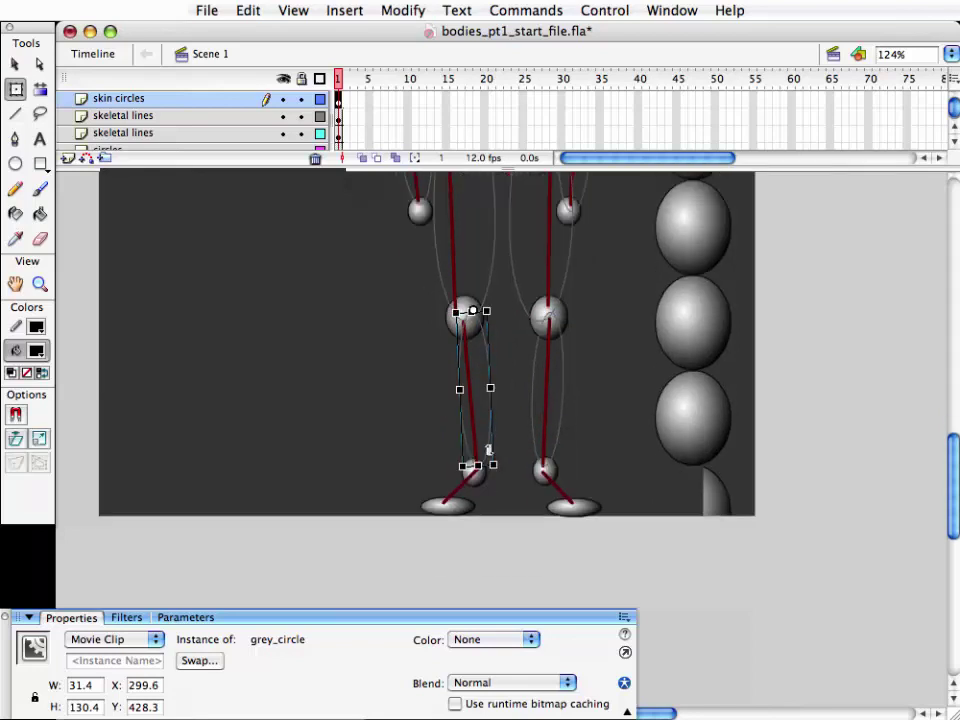
{"action": "key", "text": "shift+Down"}
{"action": "key", "text": "shift+Down"}
{"action": "key", "text": "shift+Left"}
{"action": "key", "text": "shift+Left"}
{"action": "key", "text": "shift+Left"}
{"action": "key", "text": "shift+Left"}
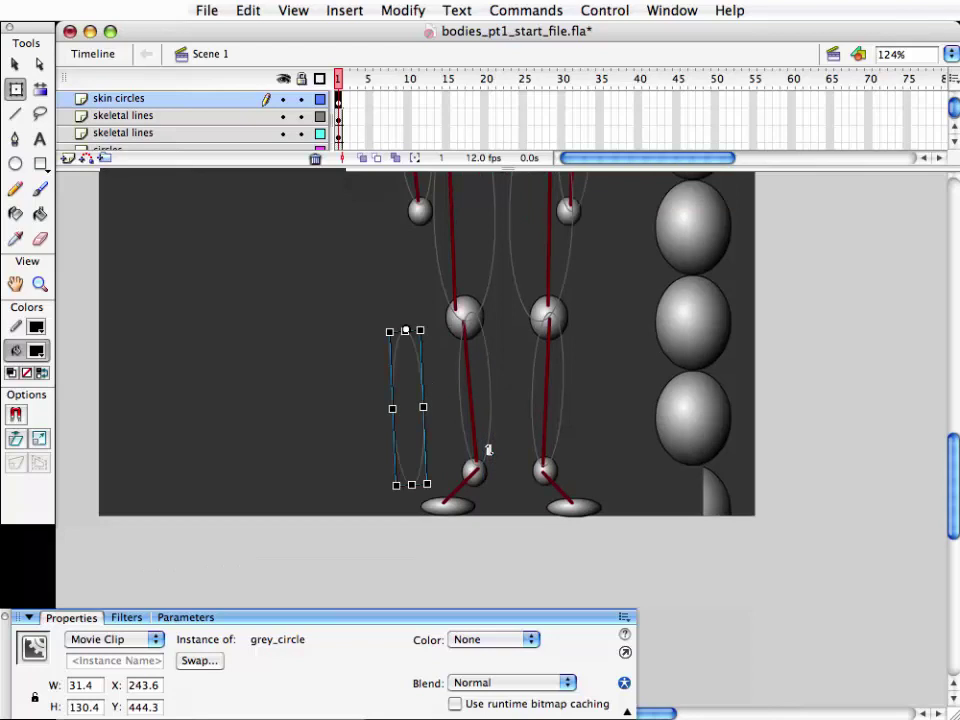
{"action": "key", "text": "shift+Left"}
{"action": "key", "text": "shift+Left"}
{"action": "key", "text": "shift+Up"}
{"action": "mouse_move", "coordinate": [392, 475]}
{"action": "left_mouse_down"}
{"action": "mouse_move", "coordinate": [388, 345]}
{"action": "mouse_move", "coordinate": [349, 346]}
{"action": "mouse_move", "coordinate": [401, 332]}
{"action": "left_mouse_up"}
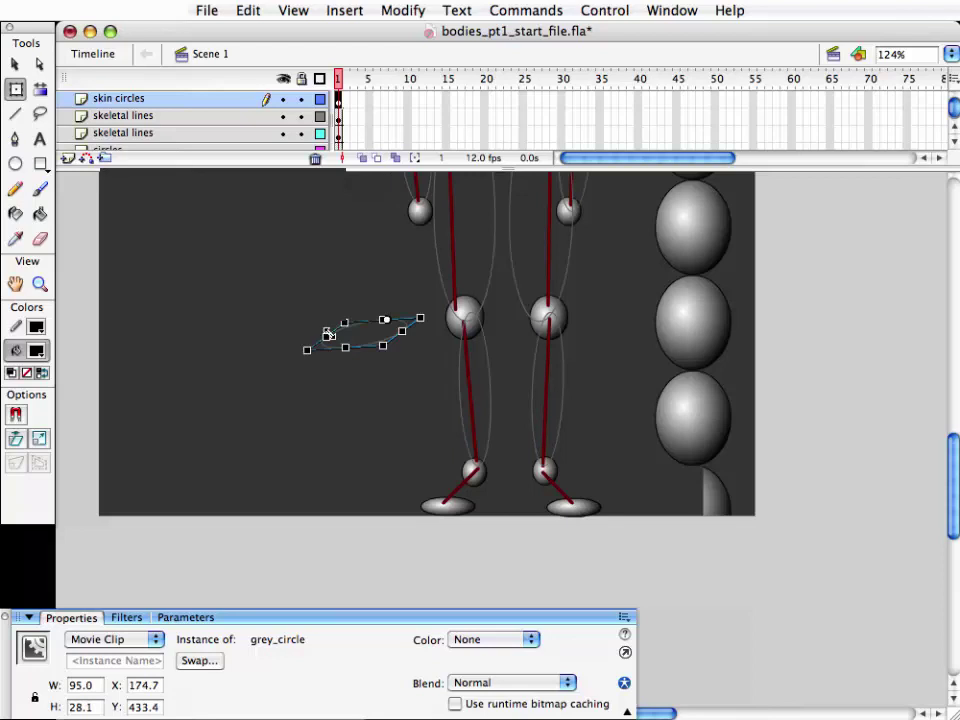
{"action": "key", "text": "ctrl+z"}
{"action": "mouse_move", "coordinate": [354, 345]}
{"action": "left_mouse_down"}
{"action": "mouse_move", "coordinate": [367, 349]}
{"action": "mouse_move", "coordinate": [462, 507]}
{"action": "mouse_move", "coordinate": [452, 484]}
{"action": "left_mouse_up"}
{"action": "key", "text": "v"}
{"action": "key", "text": "q"}
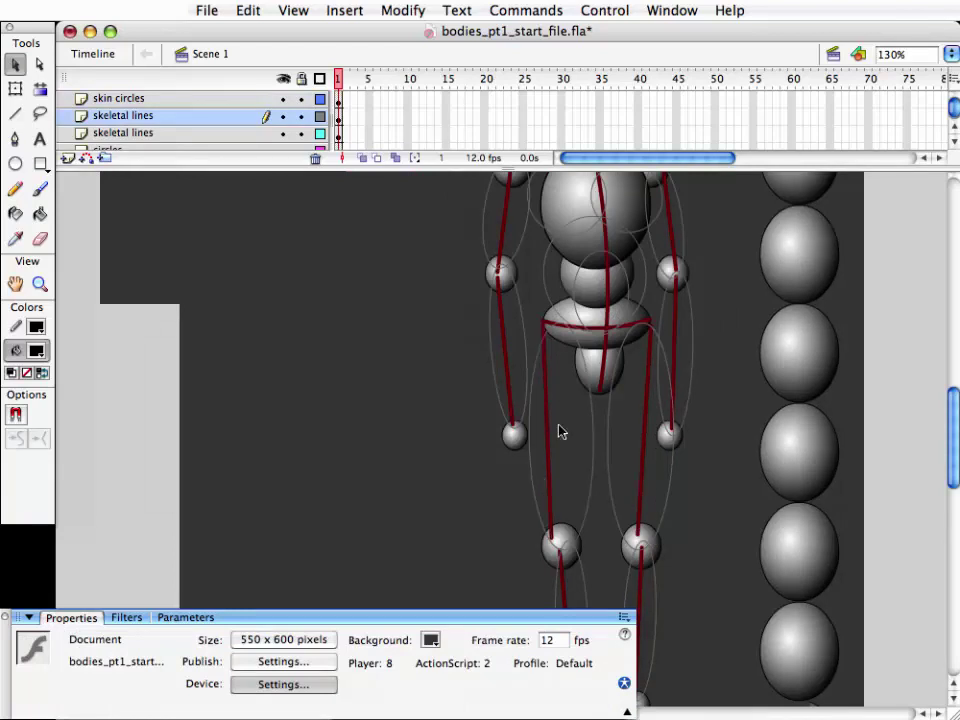
- Drag the middle of the red left thigh line into a gentle curve, then zoom out
{"action": "left_click", "coordinate": [641, 543]}
{"action": "left_click", "coordinate": [690, 533]}
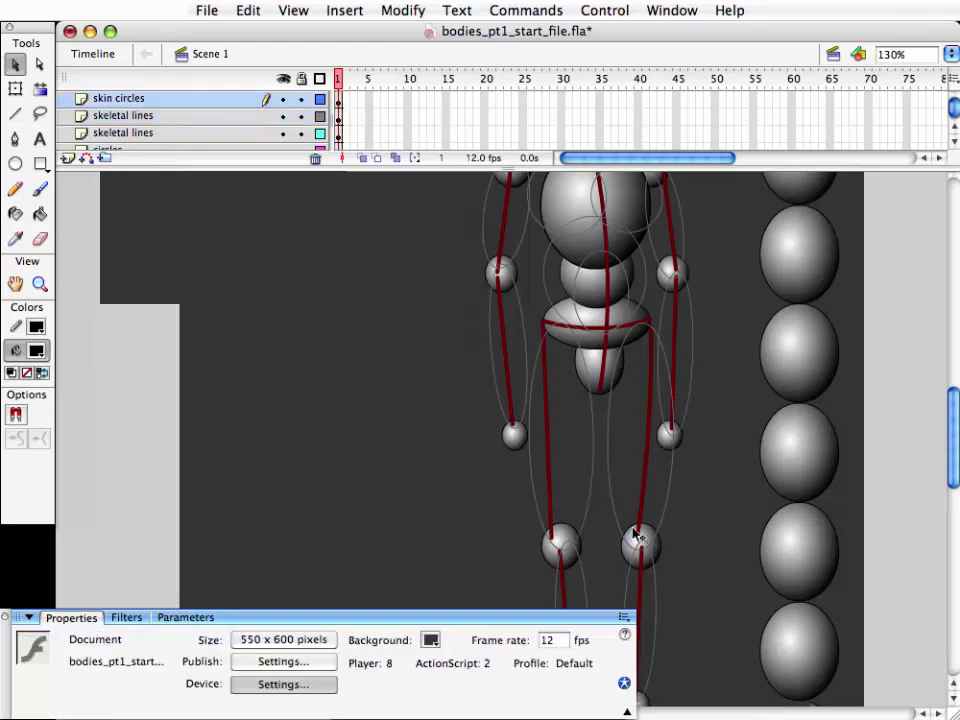
{"action": "left_click", "coordinate": [557, 543]}
{"action": "left_click", "coordinate": [433, 544]}
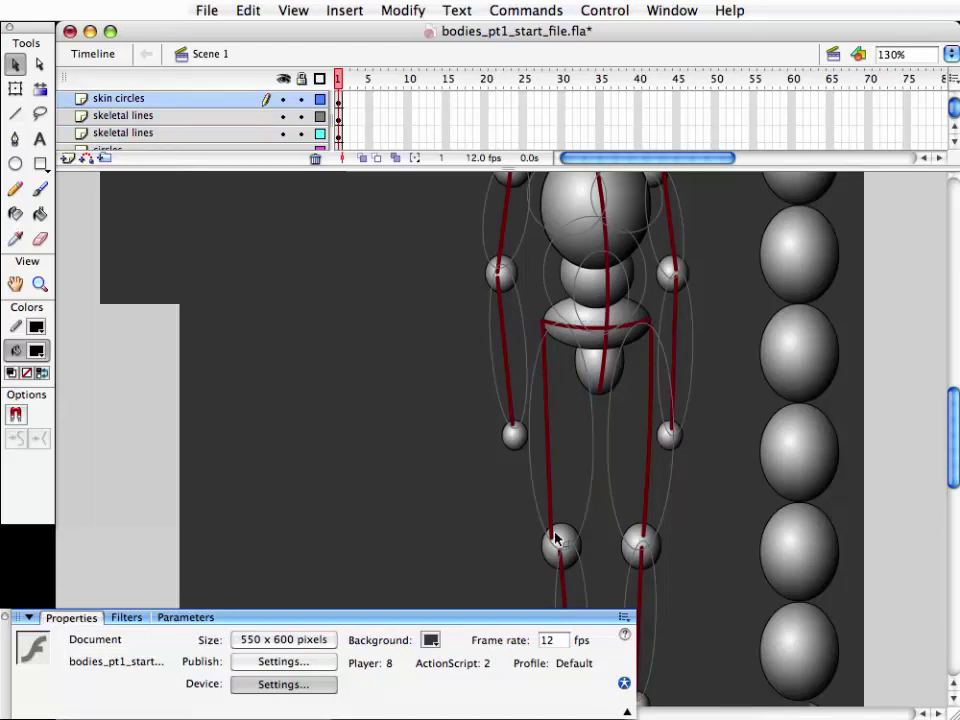
{"action": "left_click", "coordinate": [560, 540]}
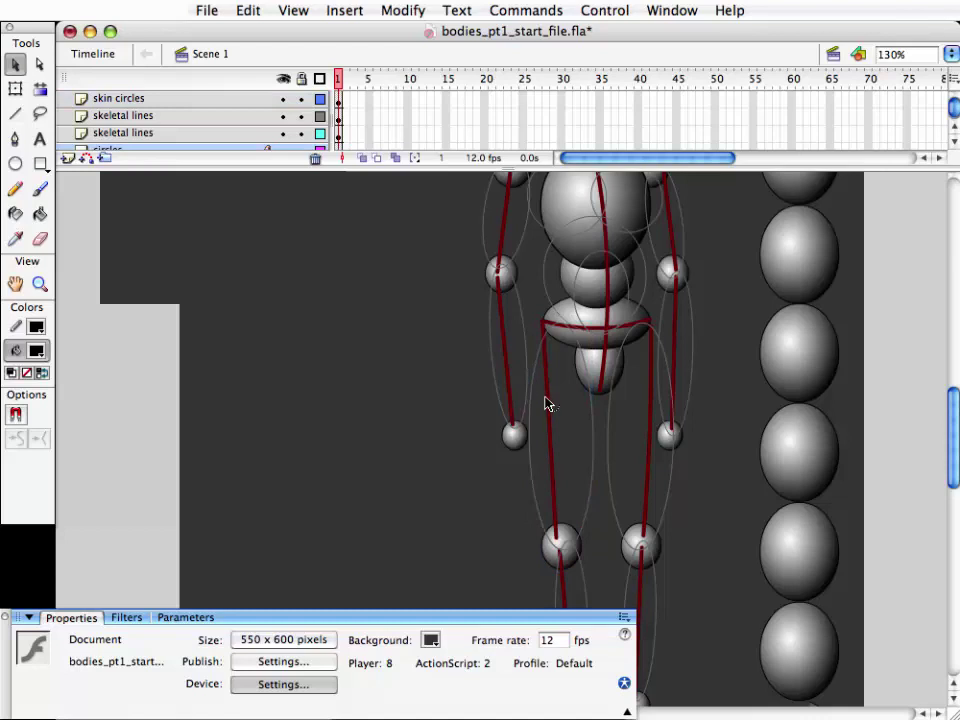
{"action": "left_click_drag", "start_coordinate": [548, 403], "coordinate": [540, 402]}
{"action": "key", "text": "h"}
{"action": "key", "text": "z"}
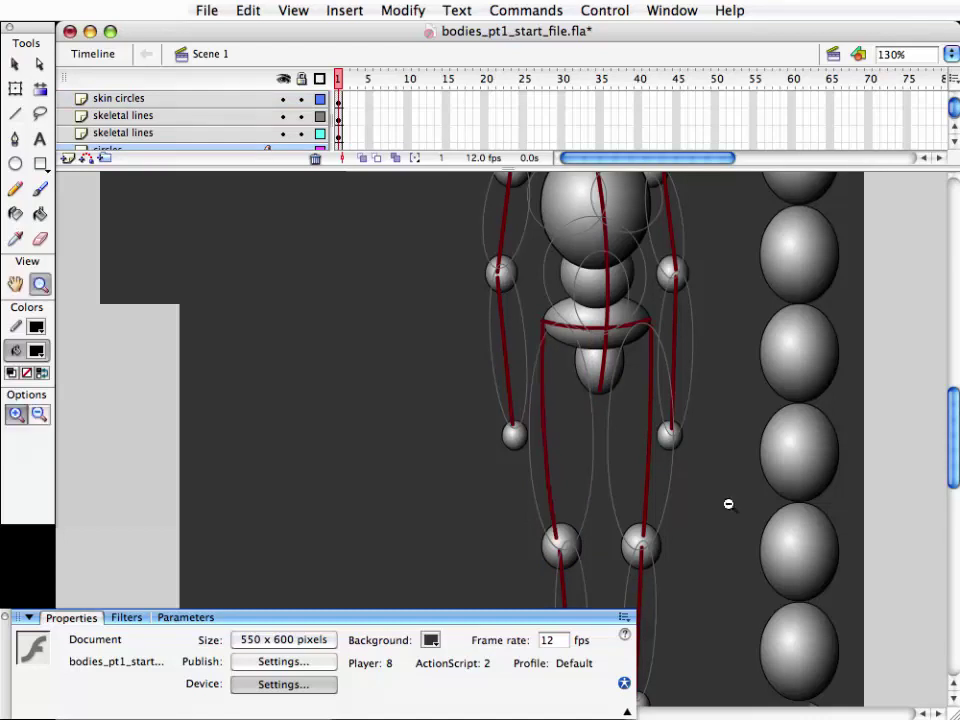
{"action": "left_click", "coordinate": [631, 461], "text": "alt"}
{"action": "left_click", "coordinate": [16, 65]}
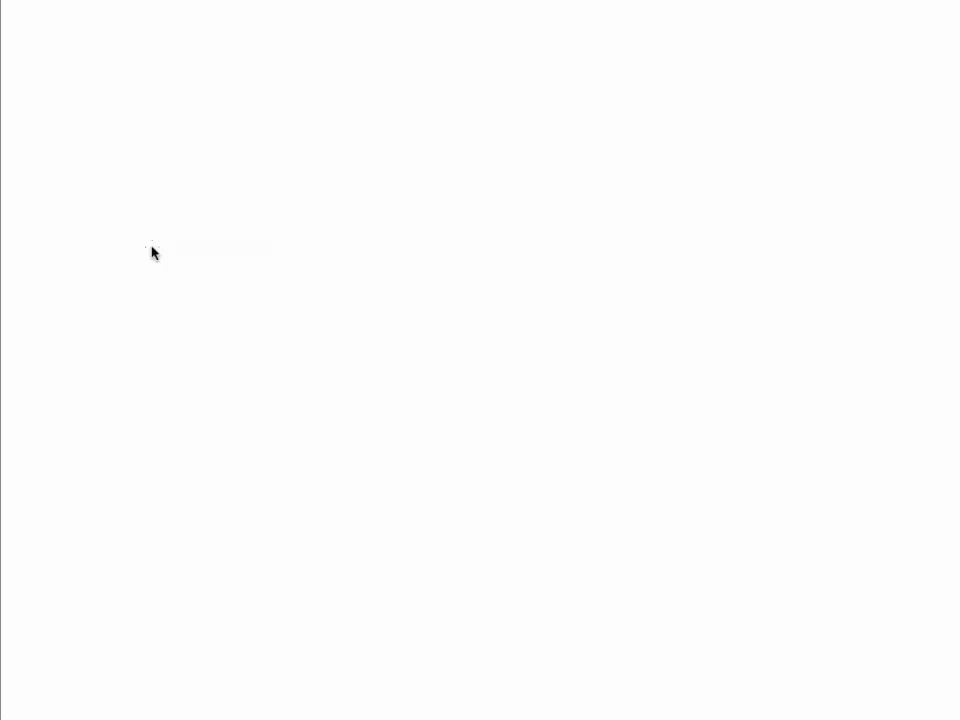
- Sketch the head, ribcage, pelvis, an outstretched left arm and a right arm down to the hip
{"action": "mouse_move", "coordinate": [421, 168]}
{"action": "left_mouse_down"}
{"action": "mouse_move", "coordinate": [447, 160]}
{"action": "mouse_move", "coordinate": [436, 214]}
{"action": "mouse_move", "coordinate": [478, 208]}
{"action": "mouse_move", "coordinate": [396, 214]}
{"action": "mouse_move", "coordinate": [450, 274]}
{"action": "left_mouse_up"}
{"action": "mouse_move", "coordinate": [445, 230]}
{"action": "left_mouse_down"}
{"action": "mouse_move", "coordinate": [471, 257]}
{"action": "mouse_move", "coordinate": [430, 288]}
{"action": "mouse_move", "coordinate": [454, 302]}
{"action": "left_mouse_up"}
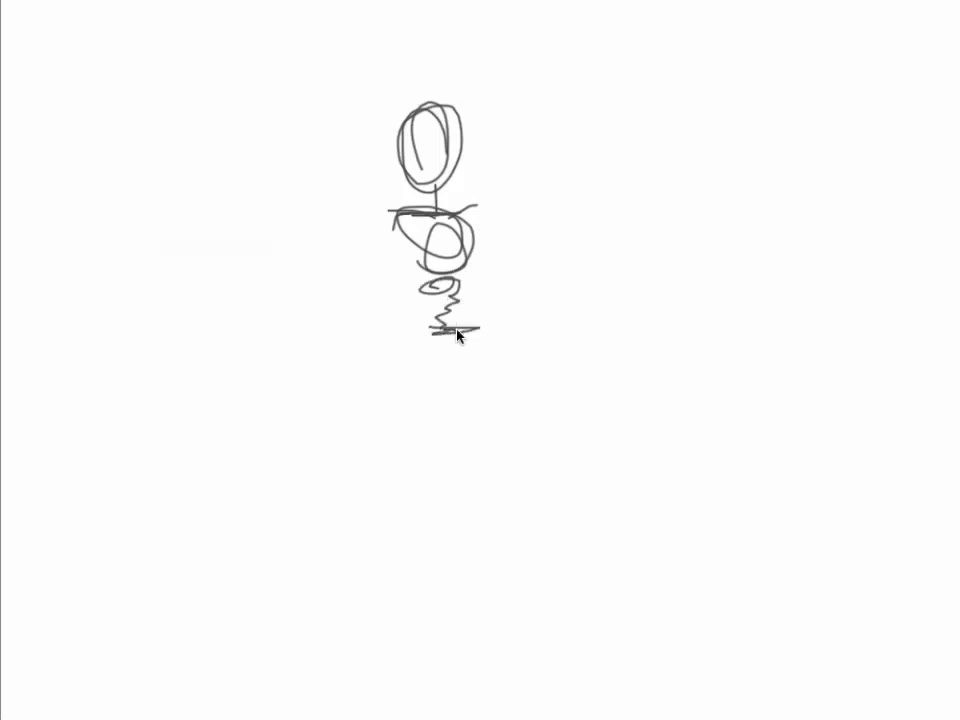
{"action": "mouse_move", "coordinate": [446, 336]}
{"action": "left_mouse_down"}
{"action": "mouse_move", "coordinate": [416, 360]}
{"action": "mouse_move", "coordinate": [446, 330]}
{"action": "mouse_move", "coordinate": [422, 339]}
{"action": "mouse_move", "coordinate": [476, 358]}
{"action": "mouse_move", "coordinate": [494, 396]}
{"action": "mouse_move", "coordinate": [433, 396]}
{"action": "mouse_move", "coordinate": [480, 377]}
{"action": "mouse_move", "coordinate": [476, 386]}
{"action": "left_mouse_up"}
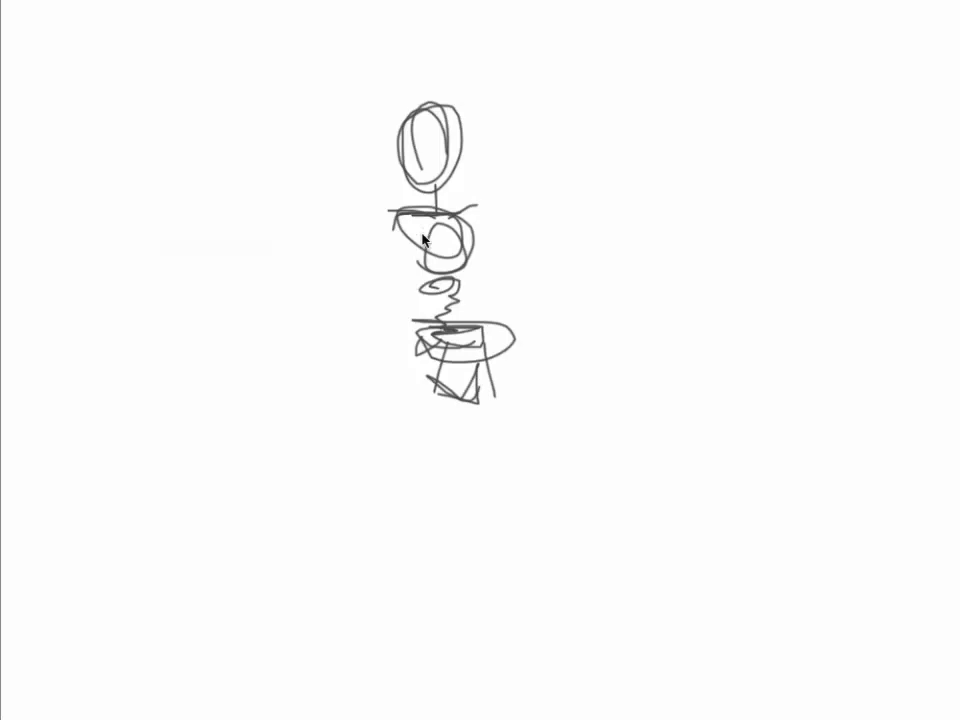
{"action": "left_click_drag", "start_coordinate": [381, 212], "coordinate": [474, 219]}
{"action": "left_click_drag", "start_coordinate": [383, 215], "coordinate": [350, 294]}
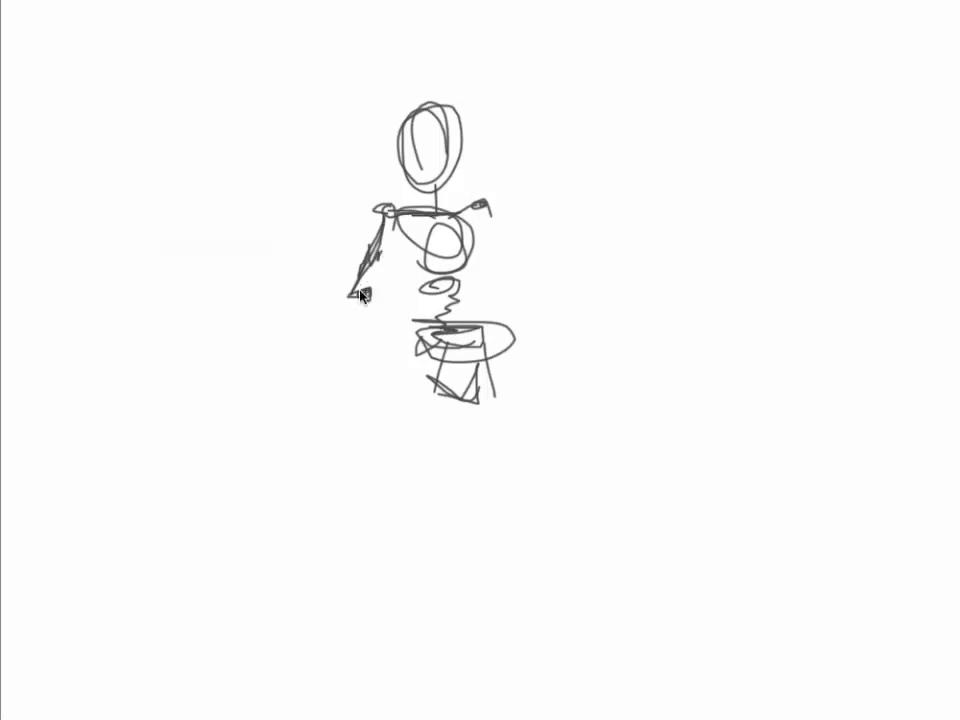
{"action": "mouse_move", "coordinate": [358, 294]}
{"action": "left_mouse_down"}
{"action": "mouse_move", "coordinate": [368, 292]}
{"action": "mouse_move", "coordinate": [272, 297]}
{"action": "left_mouse_up"}
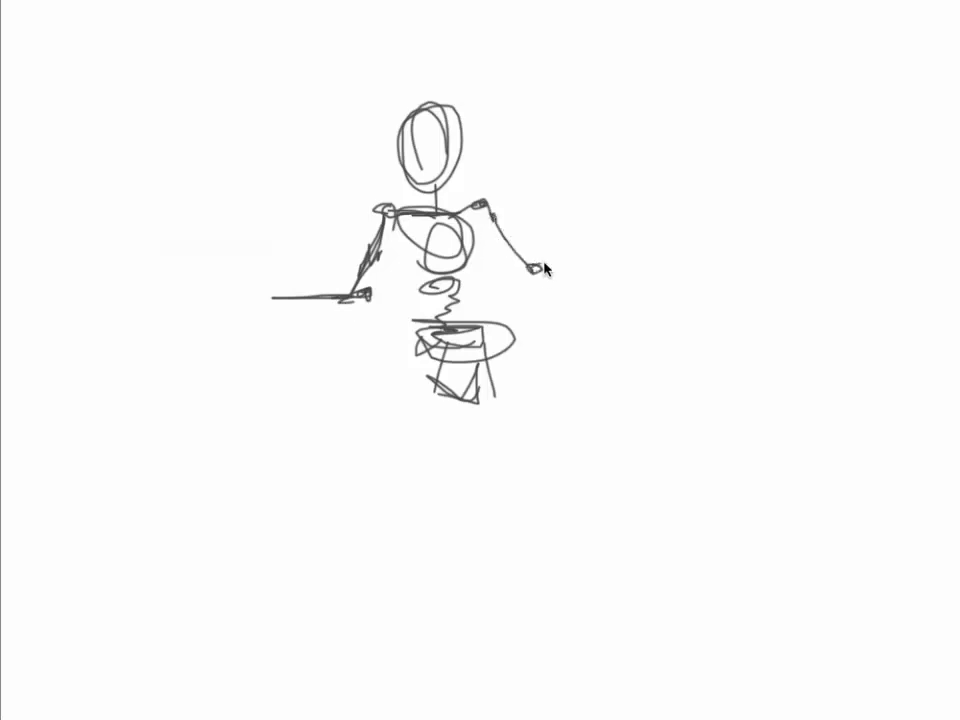
{"action": "left_click_drag", "start_coordinate": [544, 267], "coordinate": [513, 350]}
{"action": "mouse_move", "coordinate": [270, 280]}
{"action": "left_mouse_down"}
{"action": "mouse_move", "coordinate": [270, 295]}
{"action": "mouse_move", "coordinate": [240, 298]}
{"action": "left_mouse_up"}
{"action": "left_click_drag", "start_coordinate": [514, 350], "coordinate": [527, 373]}
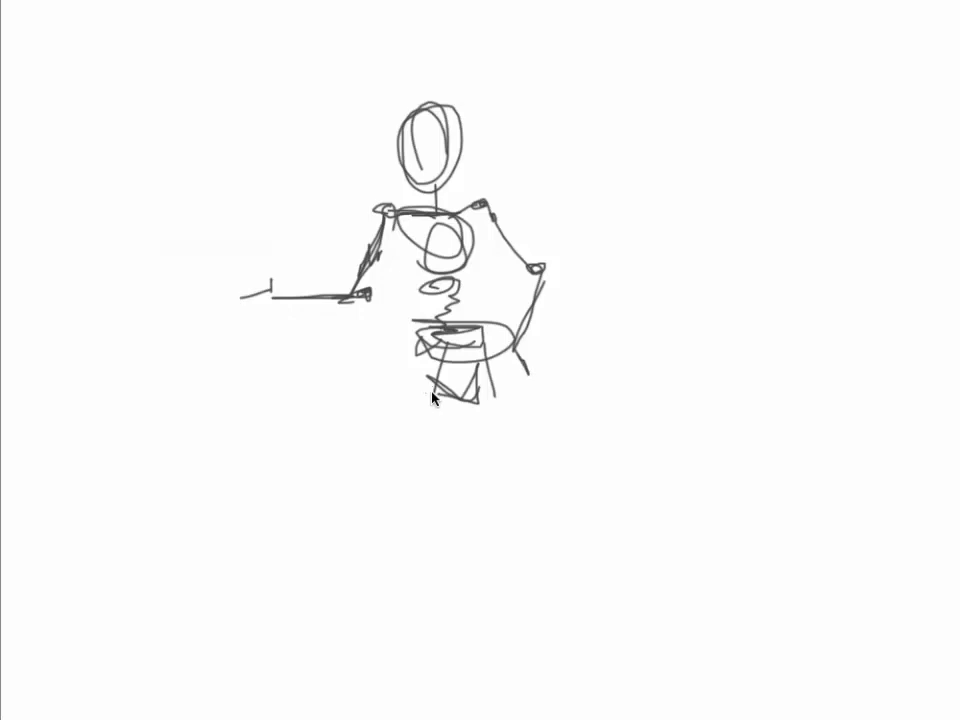
- Sketch both legs with knees and feet, and add an eye line across the head
{"action": "left_click_drag", "start_coordinate": [432, 396], "coordinate": [429, 504]}
{"action": "left_click_drag", "start_coordinate": [492, 392], "coordinate": [508, 498]}
{"action": "left_click_drag", "start_coordinate": [431, 500], "coordinate": [427, 385]}
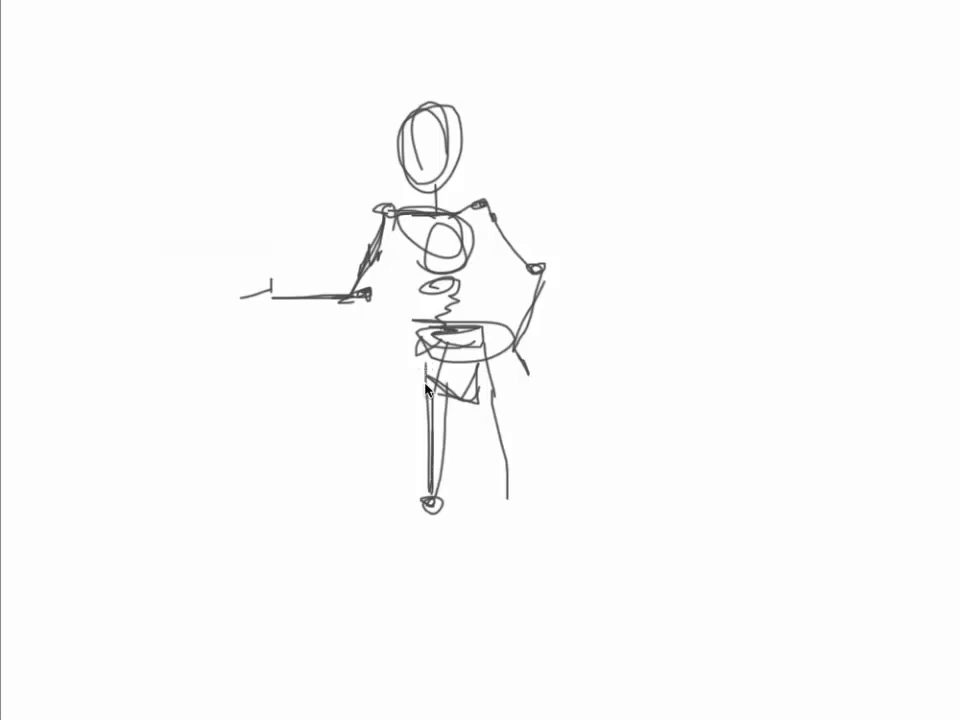
{"action": "mouse_move", "coordinate": [512, 497]}
{"action": "left_mouse_down"}
{"action": "mouse_move", "coordinate": [478, 369]}
{"action": "mouse_move", "coordinate": [518, 503]}
{"action": "mouse_move", "coordinate": [477, 598]}
{"action": "left_mouse_up"}
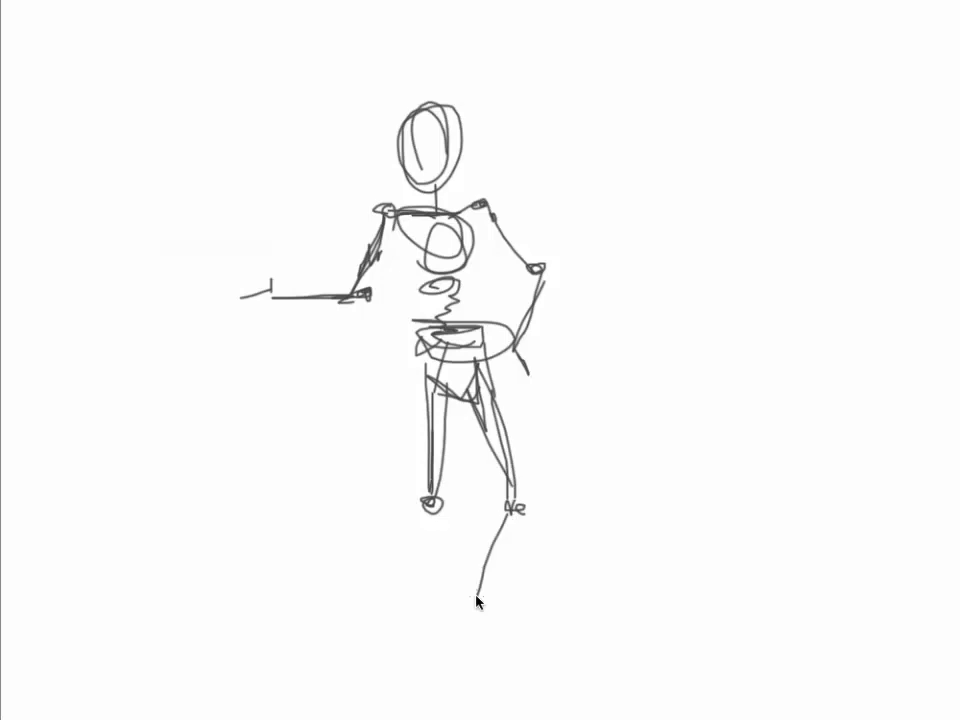
{"action": "mouse_move", "coordinate": [503, 512]}
{"action": "left_mouse_down"}
{"action": "mouse_move", "coordinate": [491, 570]}
{"action": "mouse_move", "coordinate": [499, 570]}
{"action": "mouse_move", "coordinate": [493, 618]}
{"action": "mouse_move", "coordinate": [502, 624]}
{"action": "left_mouse_up"}
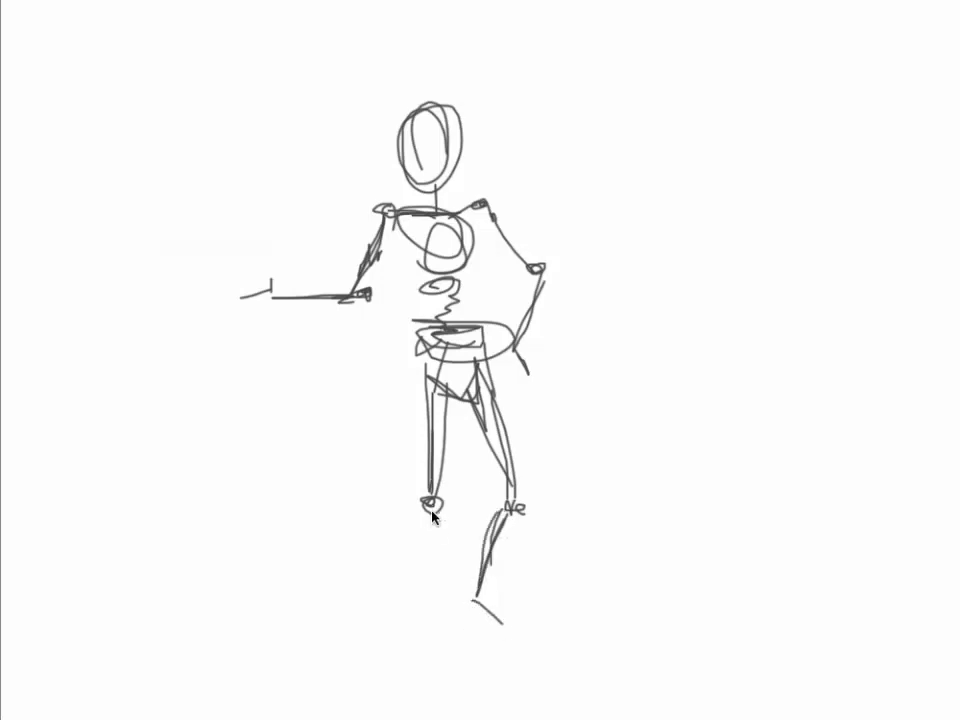
{"action": "left_click_drag", "start_coordinate": [432, 516], "coordinate": [446, 610]}
{"action": "left_click_drag", "start_coordinate": [444, 514], "coordinate": [448, 645]}
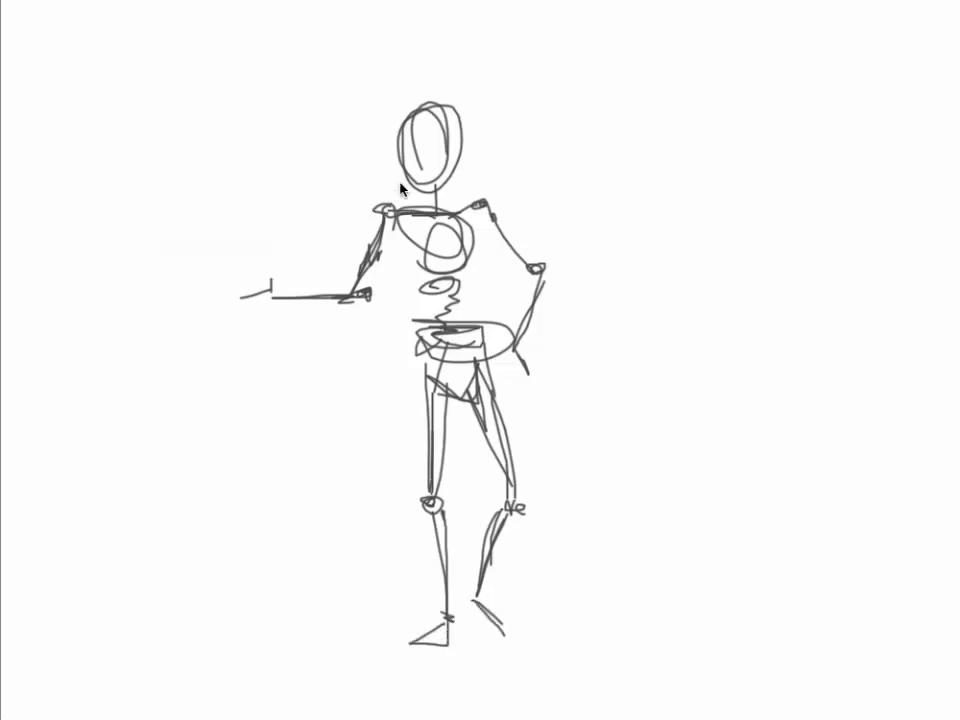
{"action": "mouse_move", "coordinate": [404, 145]}
{"action": "left_mouse_down"}
{"action": "mouse_move", "coordinate": [445, 148]}
{"action": "mouse_move", "coordinate": [421, 164]}
{"action": "left_mouse_up"}
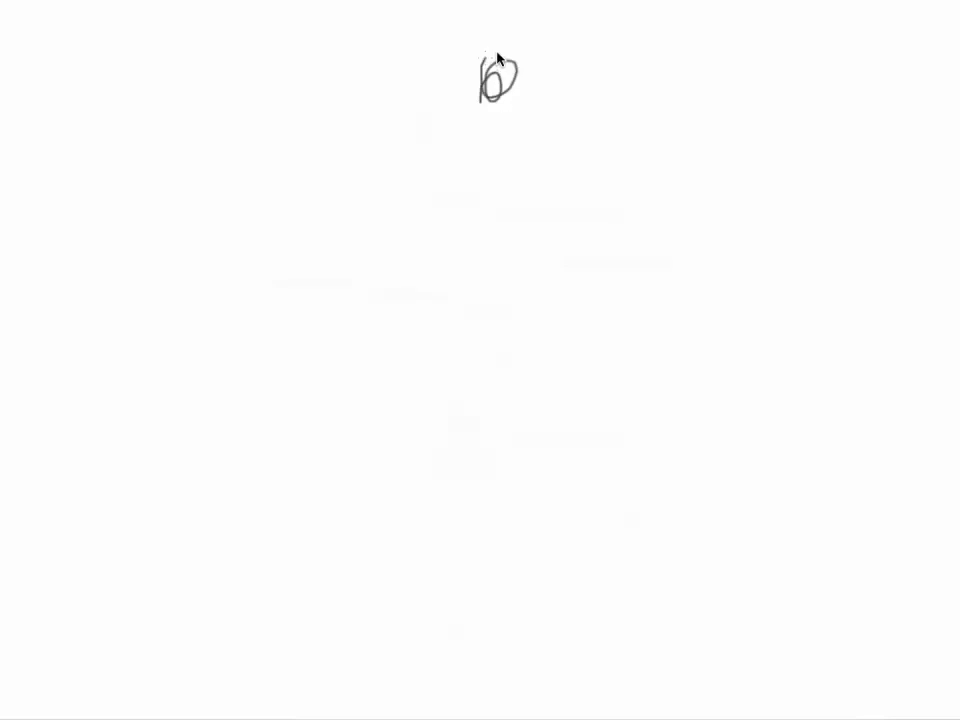
- Sketch the head and torso loops, the right hand, and the left arm with elbow and forearm
{"action": "mouse_move", "coordinate": [497, 57]}
{"action": "left_mouse_down"}
{"action": "mouse_move", "coordinate": [501, 103]}
{"action": "mouse_move", "coordinate": [474, 107]}
{"action": "mouse_move", "coordinate": [509, 130]}
{"action": "mouse_move", "coordinate": [467, 154]}
{"action": "mouse_move", "coordinate": [507, 139]}
{"action": "mouse_move", "coordinate": [491, 148]}
{"action": "mouse_move", "coordinate": [497, 133]}
{"action": "mouse_move", "coordinate": [451, 151]}
{"action": "mouse_move", "coordinate": [518, 178]}
{"action": "mouse_move", "coordinate": [456, 150]}
{"action": "mouse_move", "coordinate": [499, 163]}
{"action": "mouse_move", "coordinate": [486, 208]}
{"action": "left_mouse_up"}
{"action": "mouse_move", "coordinate": [514, 266]}
{"action": "left_mouse_down"}
{"action": "mouse_move", "coordinate": [510, 229]}
{"action": "mouse_move", "coordinate": [510, 317]}
{"action": "mouse_move", "coordinate": [531, 315]}
{"action": "mouse_move", "coordinate": [514, 311]}
{"action": "mouse_move", "coordinate": [497, 281]}
{"action": "left_mouse_up"}
{"action": "mouse_move", "coordinate": [556, 158]}
{"action": "left_mouse_down"}
{"action": "mouse_move", "coordinate": [572, 165]}
{"action": "mouse_move", "coordinate": [564, 167]}
{"action": "left_mouse_up"}
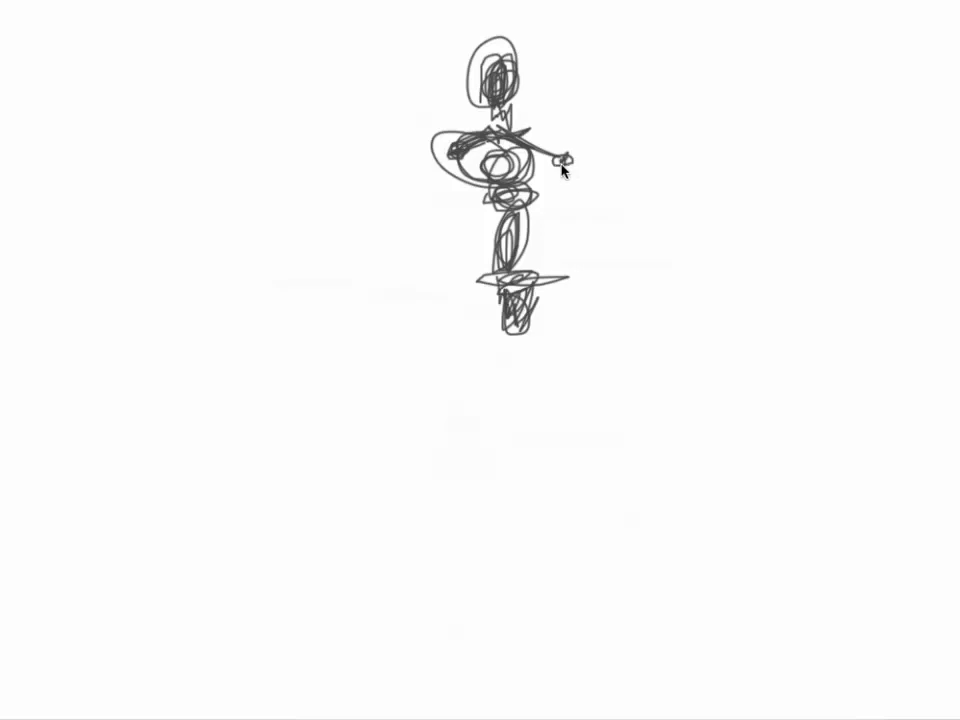
{"action": "mouse_move", "coordinate": [452, 155]}
{"action": "left_mouse_down"}
{"action": "mouse_move", "coordinate": [434, 236]}
{"action": "mouse_move", "coordinate": [450, 165]}
{"action": "left_mouse_up"}
{"action": "left_click_drag", "start_coordinate": [441, 233], "coordinate": [466, 318]}
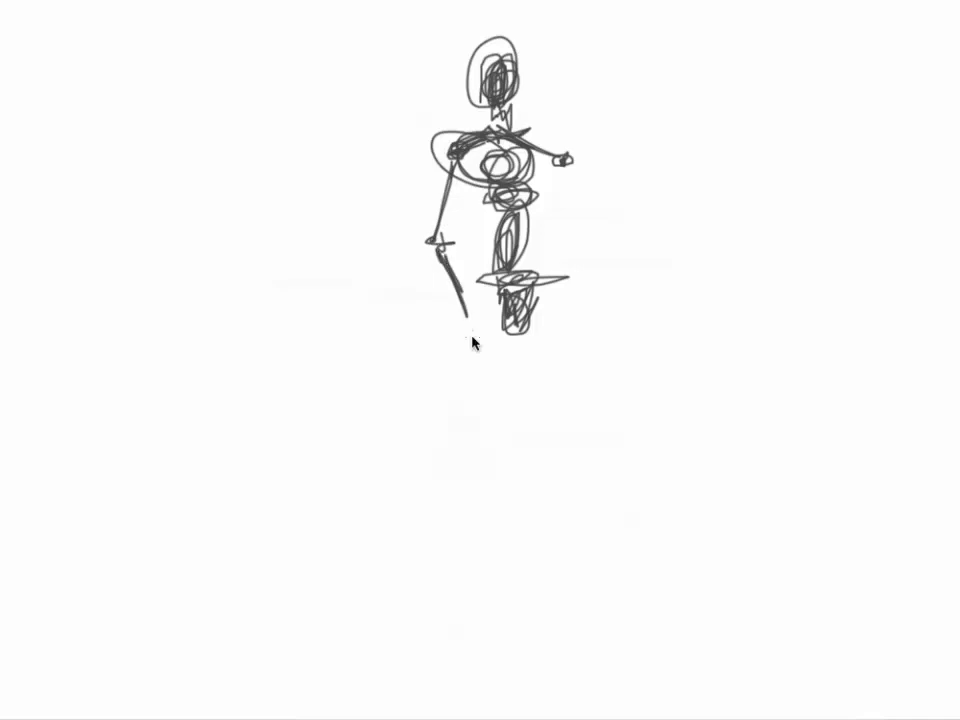
{"action": "left_click_drag", "start_coordinate": [440, 252], "coordinate": [473, 336]}
- Draw the right arm with its elbow, then add torso and left-forearm contour lines
{"action": "mouse_move", "coordinate": [566, 162]}
{"action": "left_mouse_down"}
{"action": "mouse_move", "coordinate": [572, 248]}
{"action": "mouse_move", "coordinate": [559, 355]}
{"action": "left_mouse_up"}
{"action": "left_click_drag", "start_coordinate": [580, 242], "coordinate": [572, 268]}
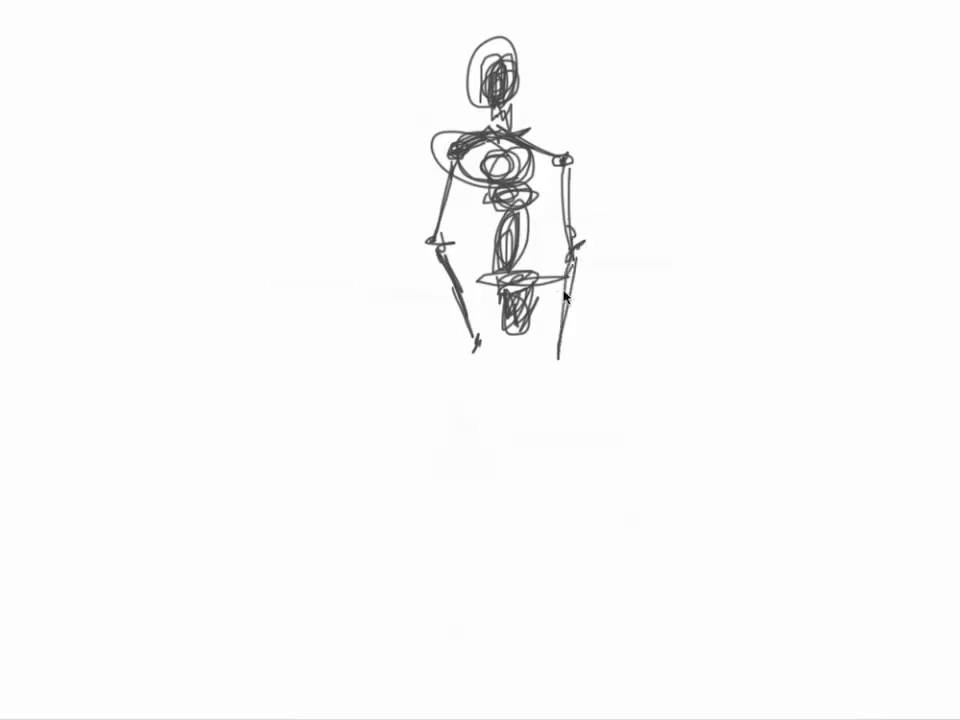
{"action": "left_click_drag", "start_coordinate": [461, 185], "coordinate": [498, 232]}
{"action": "left_click_drag", "start_coordinate": [558, 168], "coordinate": [540, 216]}
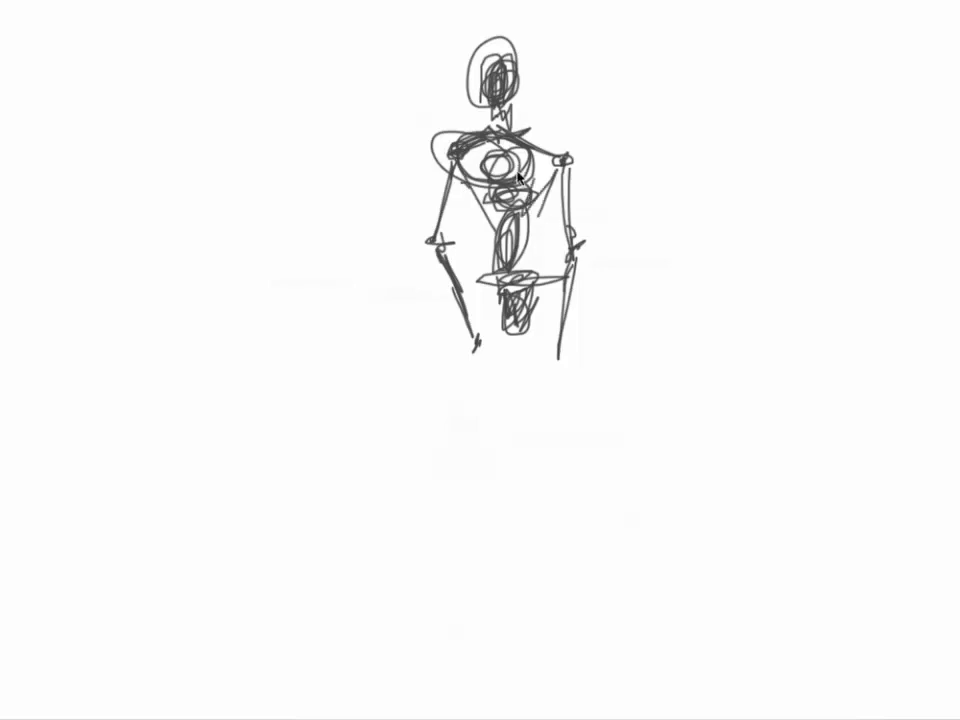
{"action": "left_click_drag", "start_coordinate": [561, 170], "coordinate": [566, 248]}
{"action": "mouse_move", "coordinate": [432, 262]}
{"action": "left_mouse_down"}
{"action": "mouse_move", "coordinate": [456, 300]}
{"action": "mouse_move", "coordinate": [478, 286]}
{"action": "left_mouse_up"}
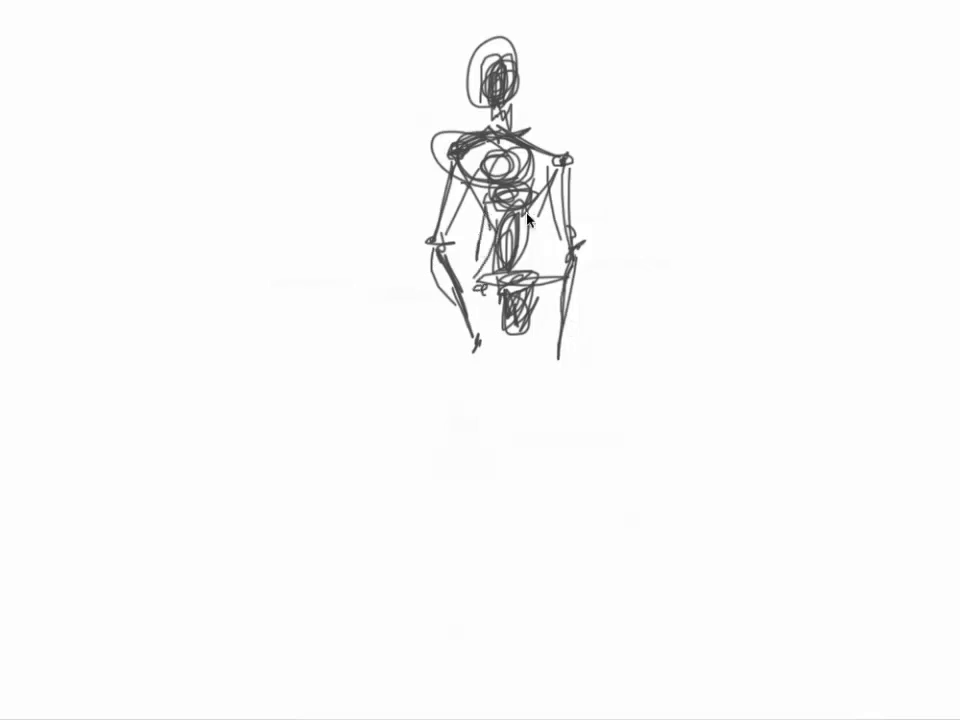
- Sketch the torso side, pelvis and hip contours, and both upper legs down from the hips
{"action": "left_click_drag", "start_coordinate": [485, 200], "coordinate": [479, 262]}
{"action": "left_click_drag", "start_coordinate": [545, 280], "coordinate": [525, 328]}
{"action": "mouse_move", "coordinate": [452, 280]}
{"action": "left_mouse_down"}
{"action": "mouse_move", "coordinate": [468, 310]}
{"action": "mouse_move", "coordinate": [476, 424]}
{"action": "left_mouse_up"}
{"action": "left_click_drag", "start_coordinate": [472, 308], "coordinate": [478, 388]}
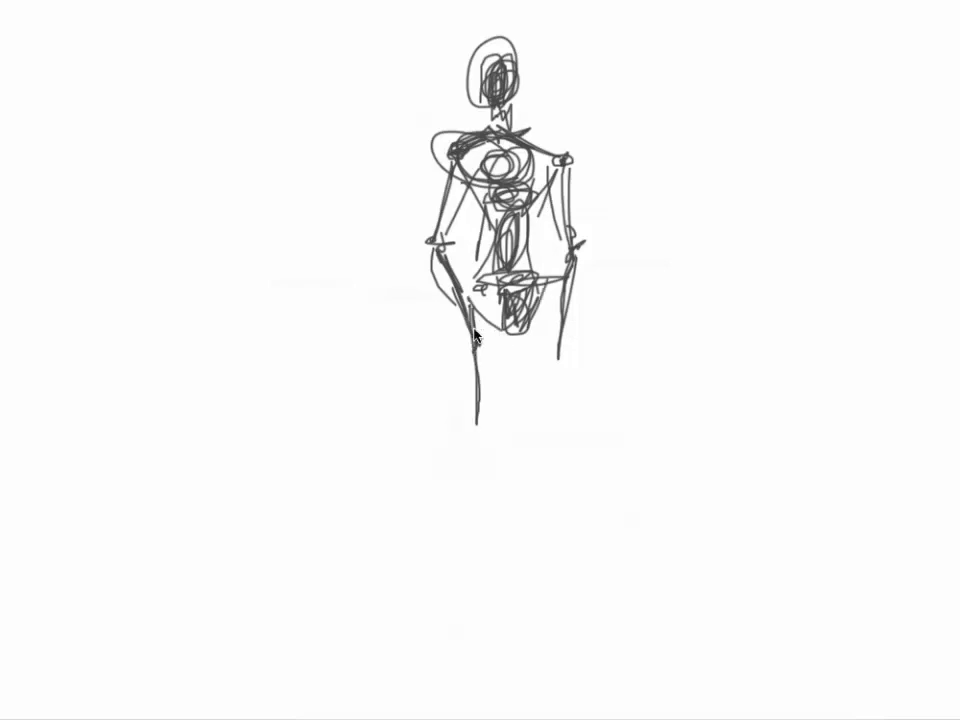
{"action": "left_click_drag", "start_coordinate": [473, 330], "coordinate": [479, 460]}
{"action": "mouse_move", "coordinate": [508, 345]}
{"action": "left_mouse_down"}
{"action": "mouse_move", "coordinate": [491, 440]}
{"action": "mouse_move", "coordinate": [508, 418]}
{"action": "left_mouse_up"}
{"action": "left_click_drag", "start_coordinate": [550, 290], "coordinate": [555, 405]}
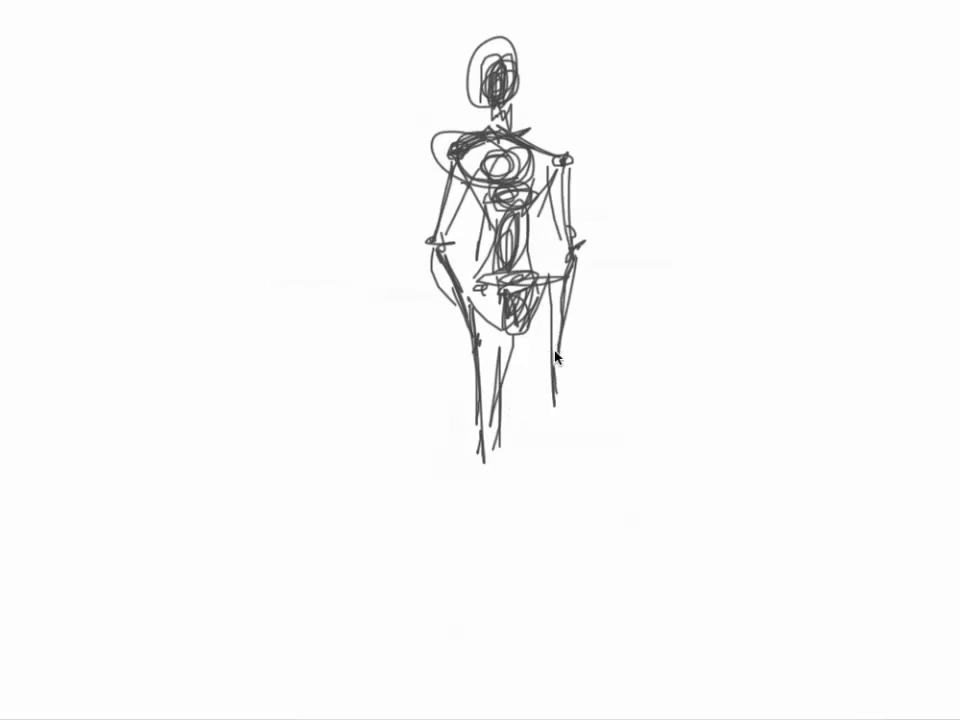
{"action": "left_click_drag", "start_coordinate": [562, 358], "coordinate": [559, 370]}
- Add both knees, the lower legs and feet, reinforcing the knees and left shin
{"action": "left_click_drag", "start_coordinate": [515, 332], "coordinate": [529, 430]}
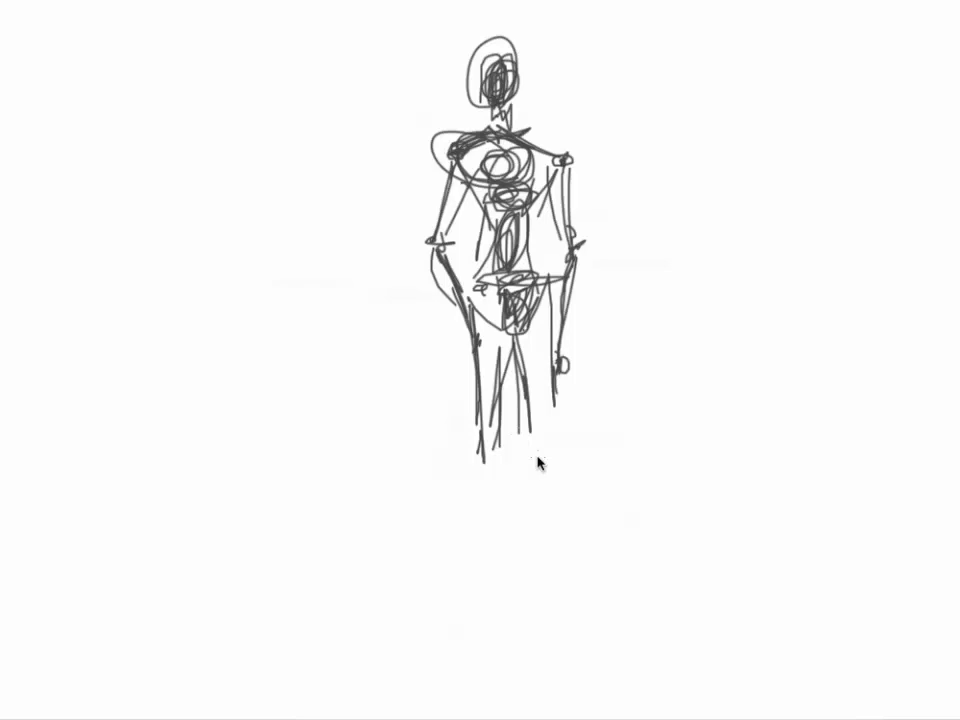
{"action": "mouse_move", "coordinate": [548, 452]}
{"action": "left_mouse_down"}
{"action": "mouse_move", "coordinate": [552, 470]}
{"action": "mouse_move", "coordinate": [533, 457]}
{"action": "left_mouse_up"}
{"action": "mouse_move", "coordinate": [557, 400]}
{"action": "left_mouse_down"}
{"action": "mouse_move", "coordinate": [555, 583]}
{"action": "mouse_move", "coordinate": [546, 488]}
{"action": "mouse_move", "coordinate": [541, 574]}
{"action": "left_mouse_up"}
{"action": "mouse_move", "coordinate": [533, 462]}
{"action": "left_mouse_down"}
{"action": "mouse_move", "coordinate": [547, 572]}
{"action": "mouse_move", "coordinate": [535, 582]}
{"action": "mouse_move", "coordinate": [530, 540]}
{"action": "mouse_move", "coordinate": [572, 615]}
{"action": "left_mouse_up"}
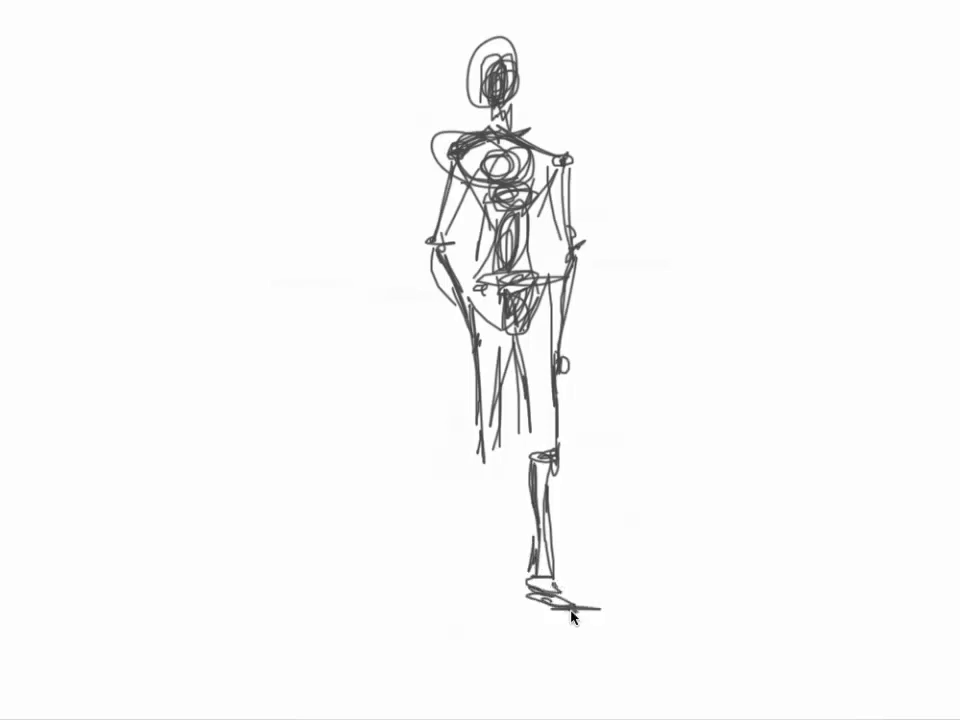
{"action": "mouse_move", "coordinate": [495, 458]}
{"action": "left_mouse_down"}
{"action": "mouse_move", "coordinate": [495, 561]}
{"action": "mouse_move", "coordinate": [485, 578]}
{"action": "mouse_move", "coordinate": [495, 493]}
{"action": "mouse_move", "coordinate": [512, 516]}
{"action": "mouse_move", "coordinate": [476, 580]}
{"action": "mouse_move", "coordinate": [490, 498]}
{"action": "left_mouse_up"}
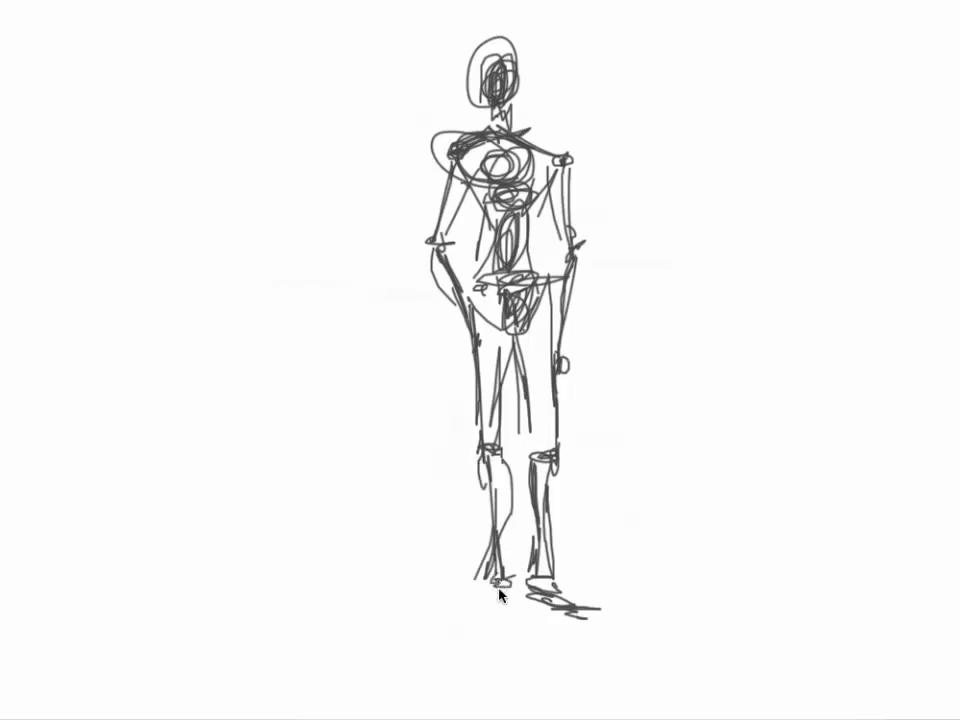
{"action": "mouse_move", "coordinate": [499, 594]}
{"action": "left_mouse_down"}
{"action": "mouse_move", "coordinate": [455, 606]}
{"action": "mouse_move", "coordinate": [495, 583]}
{"action": "left_mouse_up"}
{"action": "left_click_drag", "start_coordinate": [593, 622], "coordinate": [607, 618]}
{"action": "mouse_move", "coordinate": [478, 448]}
{"action": "left_mouse_down"}
{"action": "mouse_move", "coordinate": [557, 446]}
{"action": "mouse_move", "coordinate": [512, 522]}
{"action": "mouse_move", "coordinate": [516, 580]}
{"action": "left_mouse_up"}
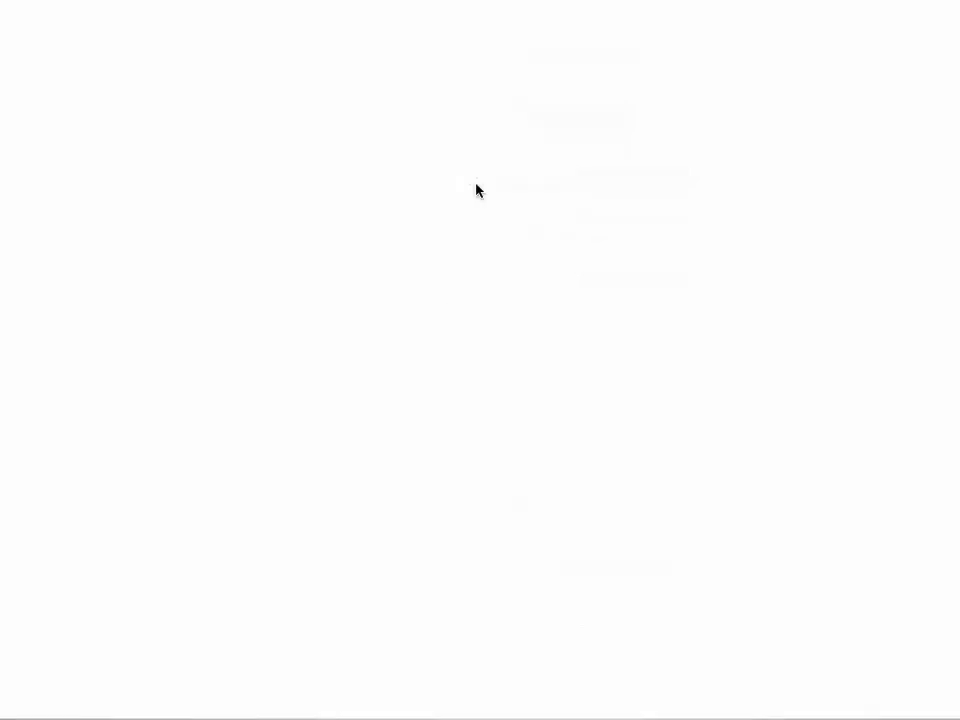
- Sketch a new figure's head, curved spine and angled shoulder line
{"action": "mouse_move", "coordinate": [450, 159]}
{"action": "left_mouse_down"}
{"action": "mouse_move", "coordinate": [493, 96]}
{"action": "mouse_move", "coordinate": [452, 113]}
{"action": "mouse_move", "coordinate": [512, 136]}
{"action": "left_mouse_up"}
{"action": "left_click_drag", "start_coordinate": [450, 176], "coordinate": [452, 171]}
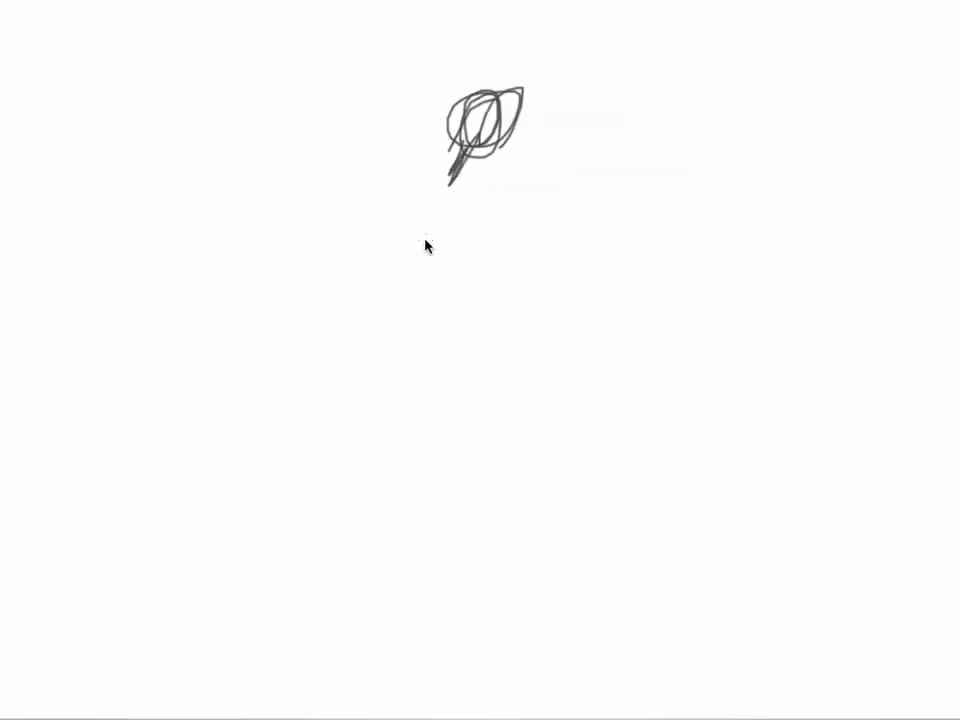
{"action": "left_click_drag", "start_coordinate": [426, 246], "coordinate": [471, 176]}
{"action": "mouse_move", "coordinate": [433, 315]}
{"action": "left_mouse_down"}
{"action": "mouse_move", "coordinate": [463, 188]}
{"action": "mouse_move", "coordinate": [433, 313]}
{"action": "mouse_move", "coordinate": [386, 328]}
{"action": "mouse_move", "coordinate": [427, 345]}
{"action": "left_mouse_up"}
{"action": "left_click_drag", "start_coordinate": [470, 170], "coordinate": [384, 170]}
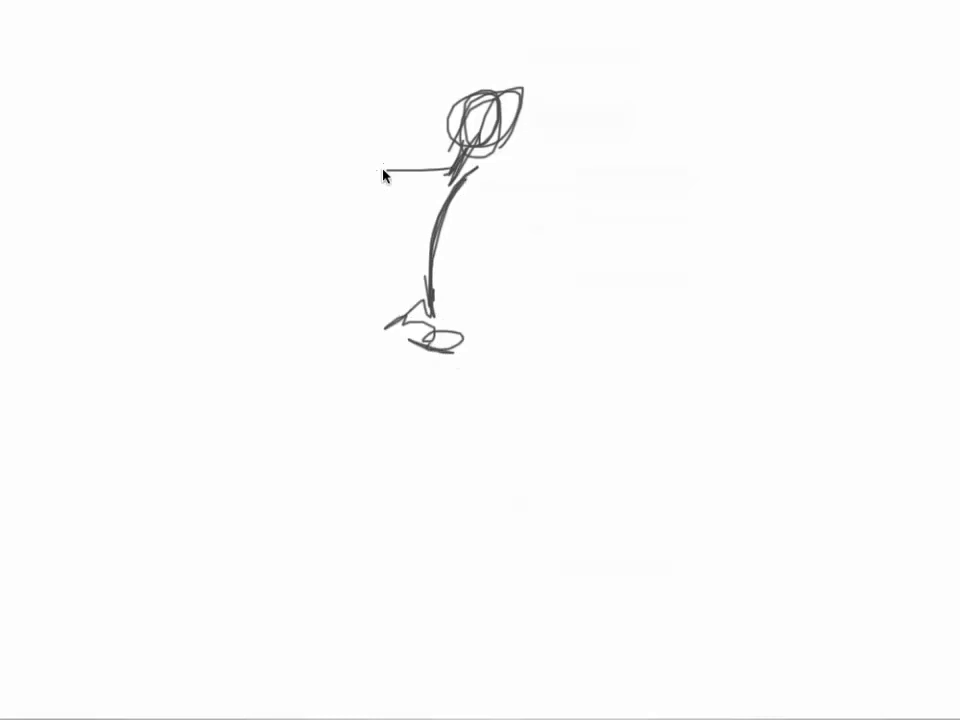
{"action": "mouse_move", "coordinate": [520, 200]}
{"action": "left_mouse_down"}
{"action": "mouse_move", "coordinate": [386, 140]}
{"action": "mouse_move", "coordinate": [521, 210]}
{"action": "mouse_move", "coordinate": [572, 279]}
{"action": "mouse_move", "coordinate": [562, 274]}
{"action": "left_mouse_up"}
- Draw both arms spread wide with a hand, plus the ribcage and torso mass
{"action": "mouse_move", "coordinate": [372, 147]}
{"action": "left_mouse_down"}
{"action": "mouse_move", "coordinate": [163, 156]}
{"action": "mouse_move", "coordinate": [152, 165]}
{"action": "left_mouse_up"}
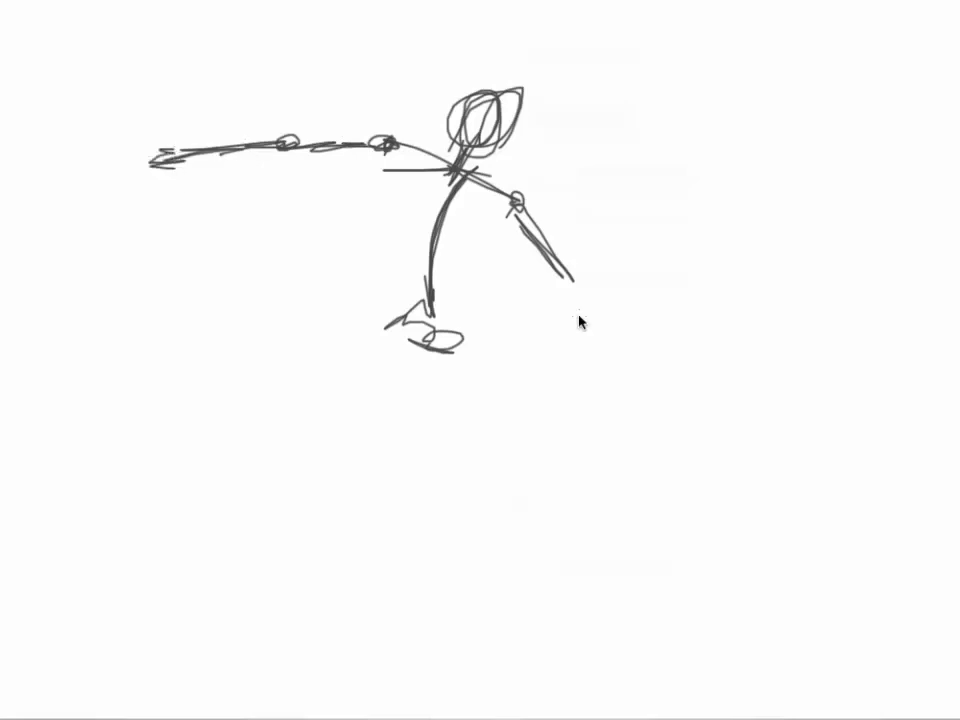
{"action": "mouse_move", "coordinate": [572, 281]}
{"action": "left_mouse_down"}
{"action": "mouse_move", "coordinate": [618, 384]}
{"action": "mouse_move", "coordinate": [671, 381]}
{"action": "mouse_move", "coordinate": [664, 392]}
{"action": "left_mouse_up"}
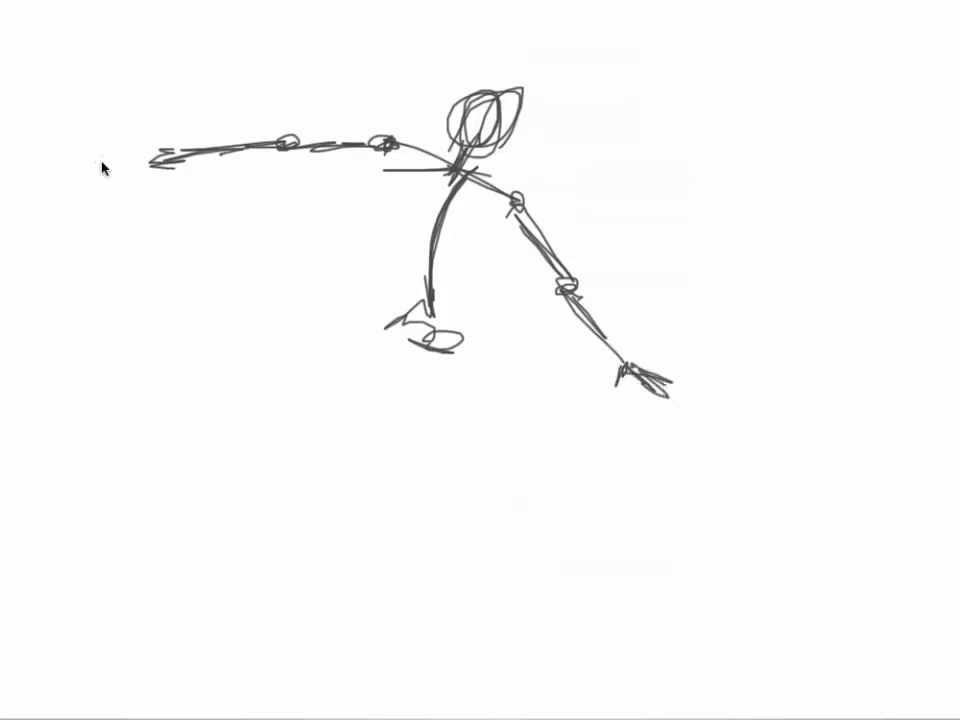
{"action": "mouse_move", "coordinate": [386, 182]}
{"action": "left_mouse_down"}
{"action": "mouse_move", "coordinate": [408, 205]}
{"action": "mouse_move", "coordinate": [401, 161]}
{"action": "left_mouse_up"}
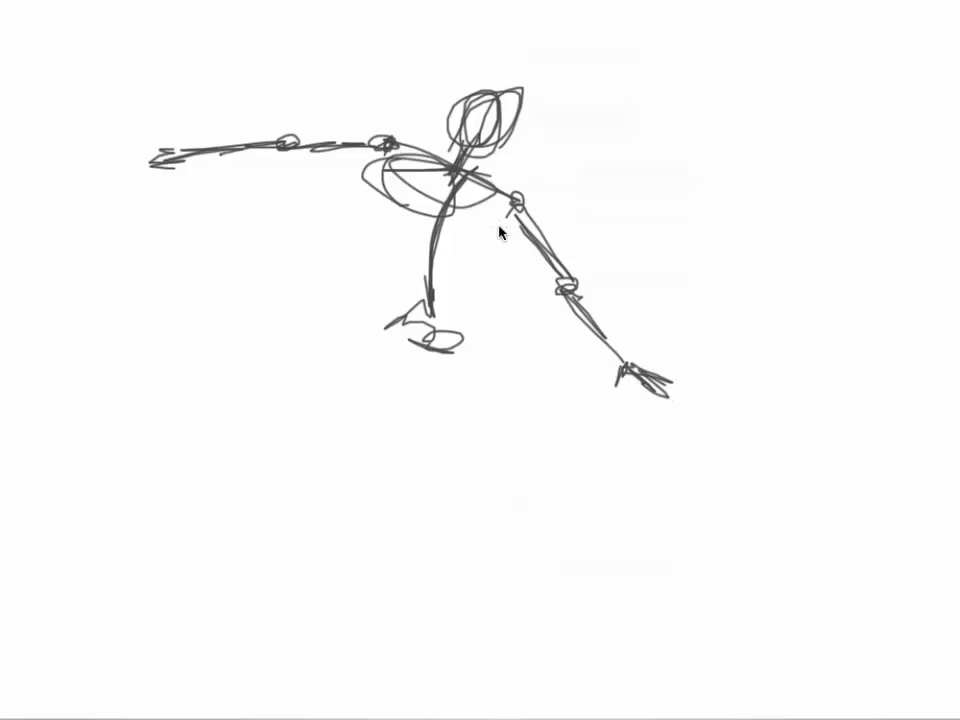
{"action": "left_click_drag", "start_coordinate": [499, 228], "coordinate": [505, 210]}
{"action": "mouse_move", "coordinate": [394, 208]}
{"action": "left_mouse_down"}
{"action": "mouse_move", "coordinate": [386, 227]}
{"action": "mouse_move", "coordinate": [446, 261]}
{"action": "mouse_move", "coordinate": [423, 280]}
{"action": "mouse_move", "coordinate": [430, 312]}
{"action": "mouse_move", "coordinate": [418, 312]}
{"action": "mouse_move", "coordinate": [465, 368]}
{"action": "left_mouse_up"}
- Add the pelvis block and bent legs down to the feet
{"action": "mouse_move", "coordinate": [372, 332]}
{"action": "left_mouse_down"}
{"action": "mouse_move", "coordinate": [390, 347]}
{"action": "mouse_move", "coordinate": [375, 321]}
{"action": "mouse_move", "coordinate": [393, 373]}
{"action": "mouse_move", "coordinate": [352, 338]}
{"action": "left_mouse_up"}
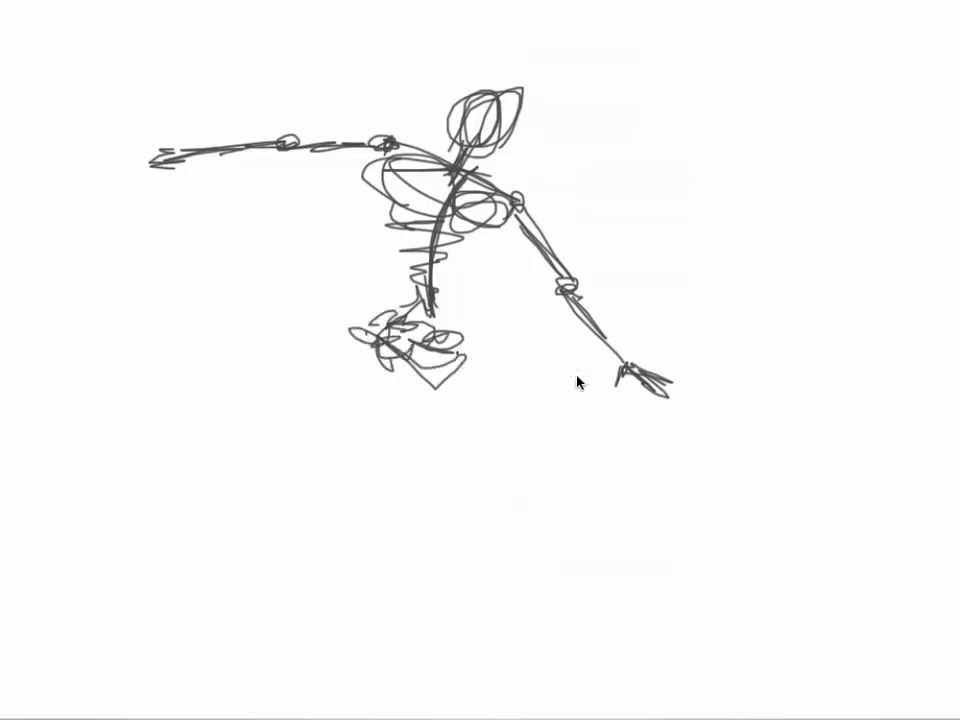
{"action": "left_click_drag", "start_coordinate": [462, 354], "coordinate": [490, 445]}
{"action": "mouse_move", "coordinate": [462, 380]}
{"action": "left_mouse_down"}
{"action": "mouse_move", "coordinate": [492, 462]}
{"action": "mouse_move", "coordinate": [480, 415]}
{"action": "left_mouse_up"}
{"action": "mouse_move", "coordinate": [364, 360]}
{"action": "left_mouse_down"}
{"action": "mouse_move", "coordinate": [377, 355]}
{"action": "mouse_move", "coordinate": [416, 444]}
{"action": "mouse_move", "coordinate": [435, 477]}
{"action": "mouse_move", "coordinate": [443, 473]}
{"action": "mouse_move", "coordinate": [388, 553]}
{"action": "left_mouse_up"}
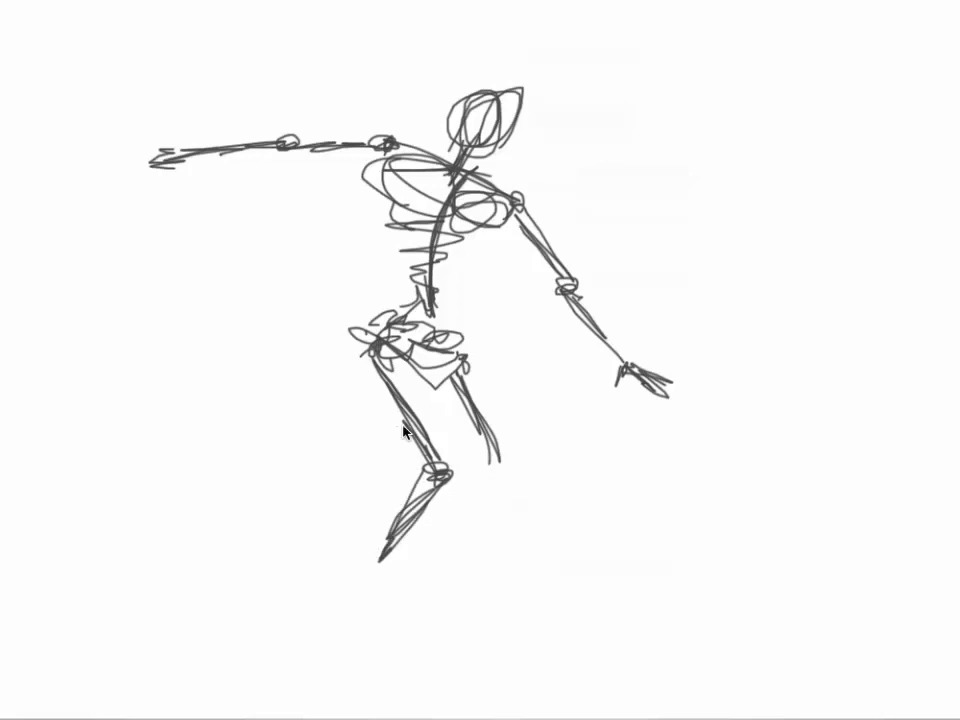
{"action": "mouse_move", "coordinate": [403, 429]}
{"action": "left_mouse_down"}
{"action": "mouse_move", "coordinate": [343, 369]}
{"action": "mouse_move", "coordinate": [395, 425]}
{"action": "mouse_move", "coordinate": [350, 343]}
{"action": "mouse_move", "coordinate": [398, 352]}
{"action": "mouse_move", "coordinate": [493, 461]}
{"action": "mouse_move", "coordinate": [492, 478]}
{"action": "left_mouse_up"}
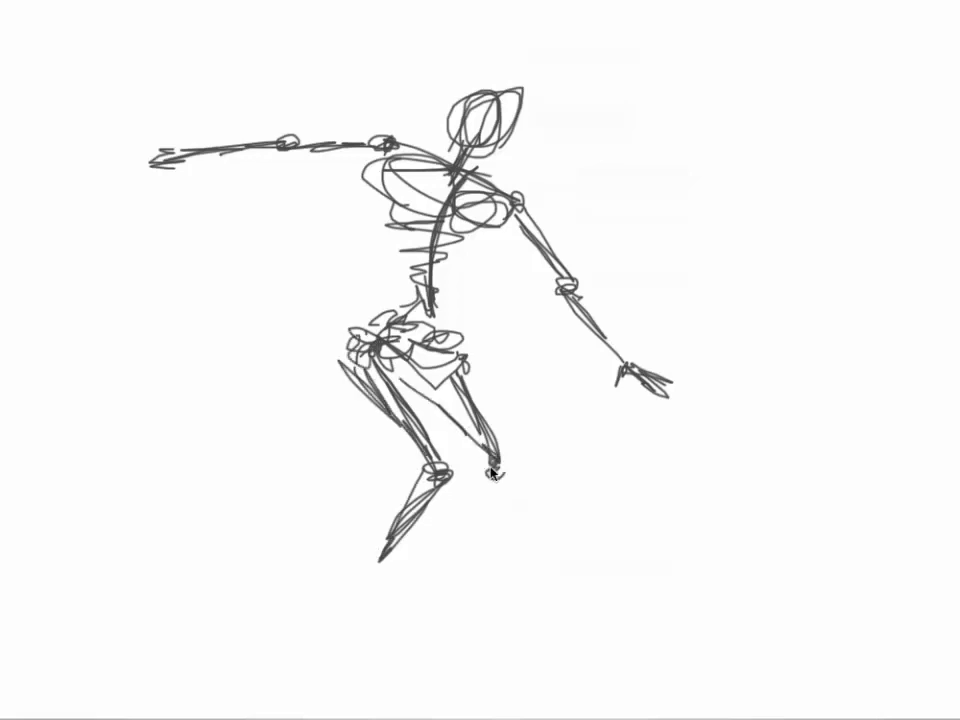
{"action": "mouse_move", "coordinate": [425, 490]}
{"action": "left_mouse_down"}
{"action": "mouse_move", "coordinate": [371, 604]}
{"action": "mouse_move", "coordinate": [381, 600]}
{"action": "mouse_move", "coordinate": [388, 626]}
{"action": "mouse_move", "coordinate": [418, 634]}
{"action": "mouse_move", "coordinate": [463, 622]}
{"action": "left_mouse_up"}
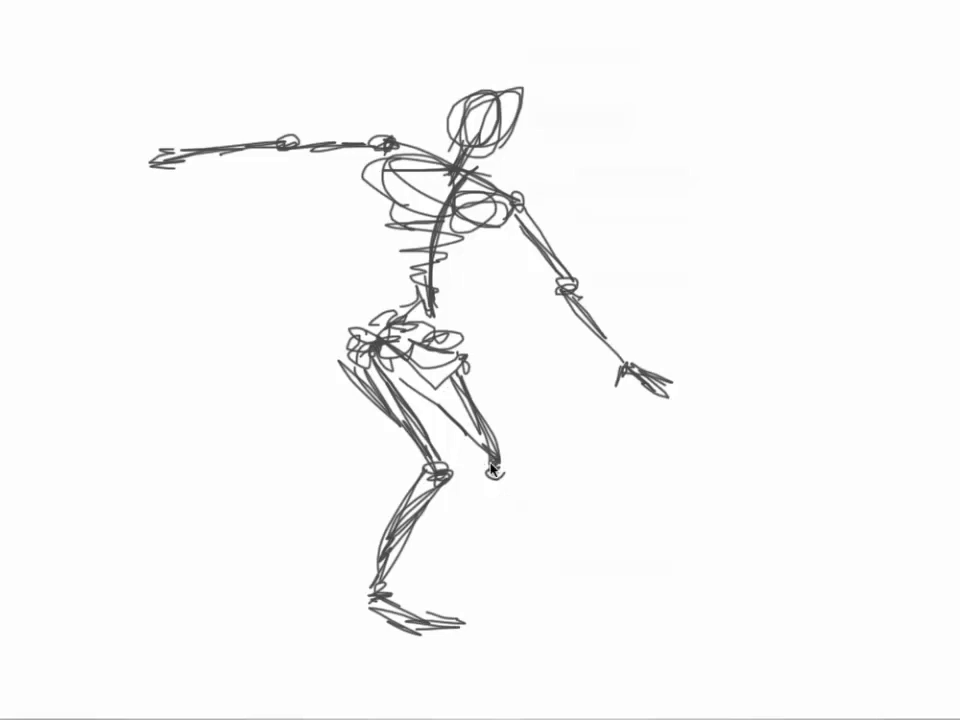
{"action": "mouse_move", "coordinate": [490, 478]}
{"action": "left_mouse_down"}
{"action": "mouse_move", "coordinate": [452, 490]}
{"action": "mouse_move", "coordinate": [454, 503]}
{"action": "mouse_move", "coordinate": [429, 512]}
{"action": "mouse_move", "coordinate": [400, 556]}
{"action": "mouse_move", "coordinate": [417, 581]}
{"action": "mouse_move", "coordinate": [430, 555]}
{"action": "mouse_move", "coordinate": [436, 580]}
{"action": "mouse_move", "coordinate": [456, 591]}
{"action": "left_mouse_up"}
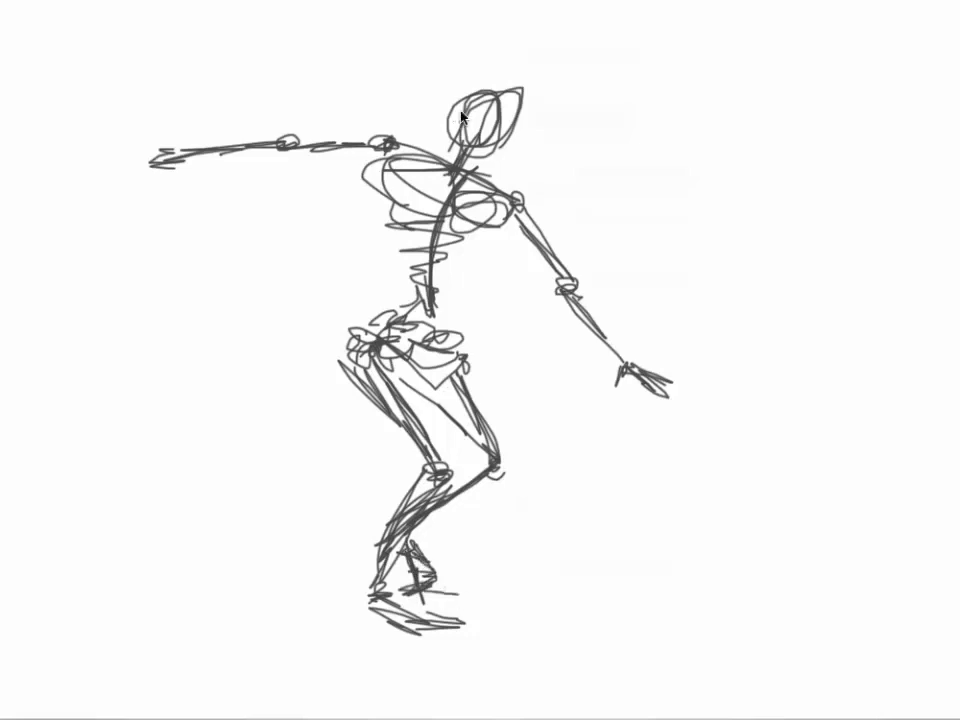
- Retrace the head and add contours to both arms, the ribcage and the hips and right thigh
{"action": "left_click_drag", "start_coordinate": [460, 116], "coordinate": [482, 118]}
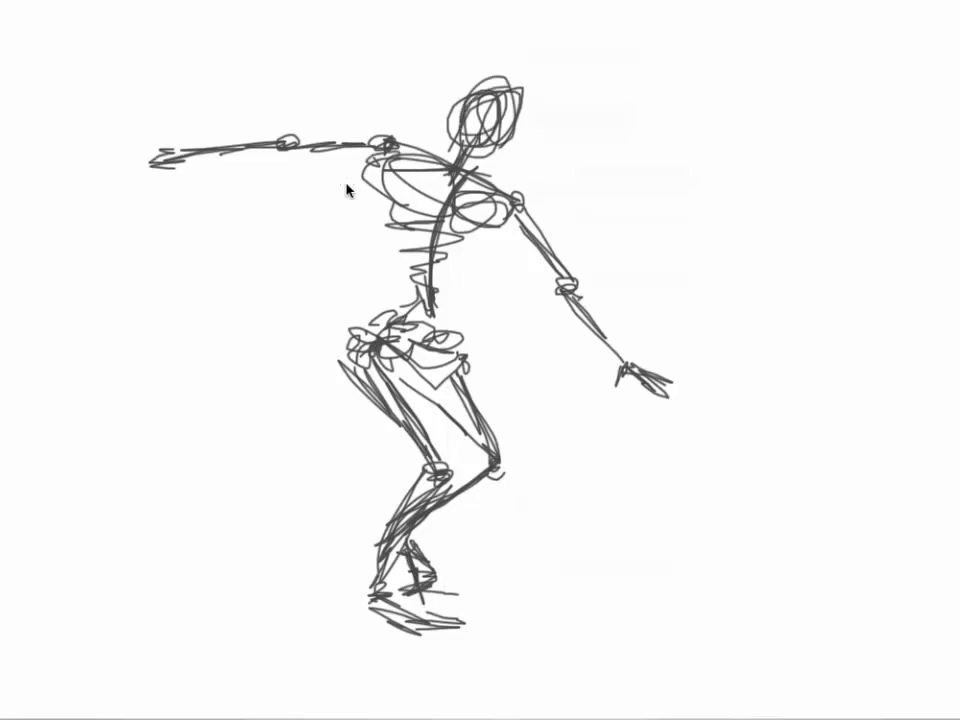
{"action": "left_click_drag", "start_coordinate": [298, 159], "coordinate": [356, 165]}
{"action": "left_click_drag", "start_coordinate": [298, 156], "coordinate": [218, 166]}
{"action": "left_click_drag", "start_coordinate": [512, 210], "coordinate": [612, 340]}
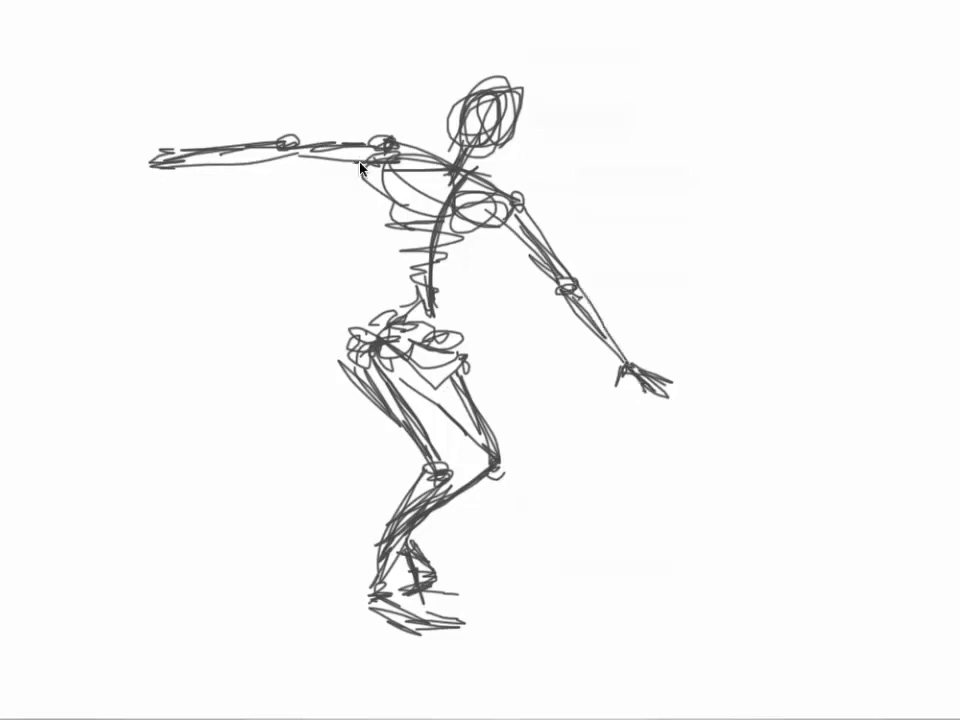
{"action": "left_click_drag", "start_coordinate": [360, 168], "coordinate": [386, 231]}
{"action": "mouse_move", "coordinate": [372, 170]}
{"action": "left_mouse_down"}
{"action": "mouse_move", "coordinate": [400, 265]}
{"action": "mouse_move", "coordinate": [358, 304]}
{"action": "mouse_move", "coordinate": [403, 261]}
{"action": "mouse_move", "coordinate": [345, 326]}
{"action": "mouse_move", "coordinate": [337, 355]}
{"action": "mouse_move", "coordinate": [380, 338]}
{"action": "mouse_move", "coordinate": [412, 345]}
{"action": "mouse_move", "coordinate": [343, 310]}
{"action": "mouse_move", "coordinate": [378, 338]}
{"action": "left_mouse_up"}
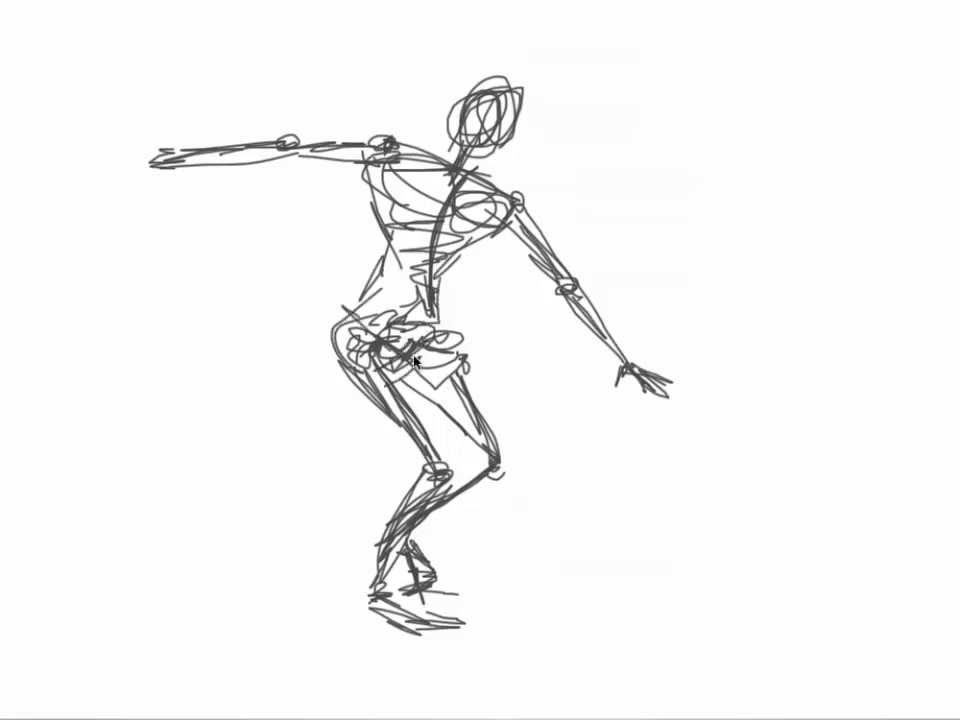
{"action": "mouse_move", "coordinate": [425, 385]}
{"action": "left_mouse_down"}
{"action": "mouse_move", "coordinate": [480, 430]}
{"action": "mouse_move", "coordinate": [426, 310]}
{"action": "mouse_move", "coordinate": [497, 465]}
{"action": "left_mouse_up"}
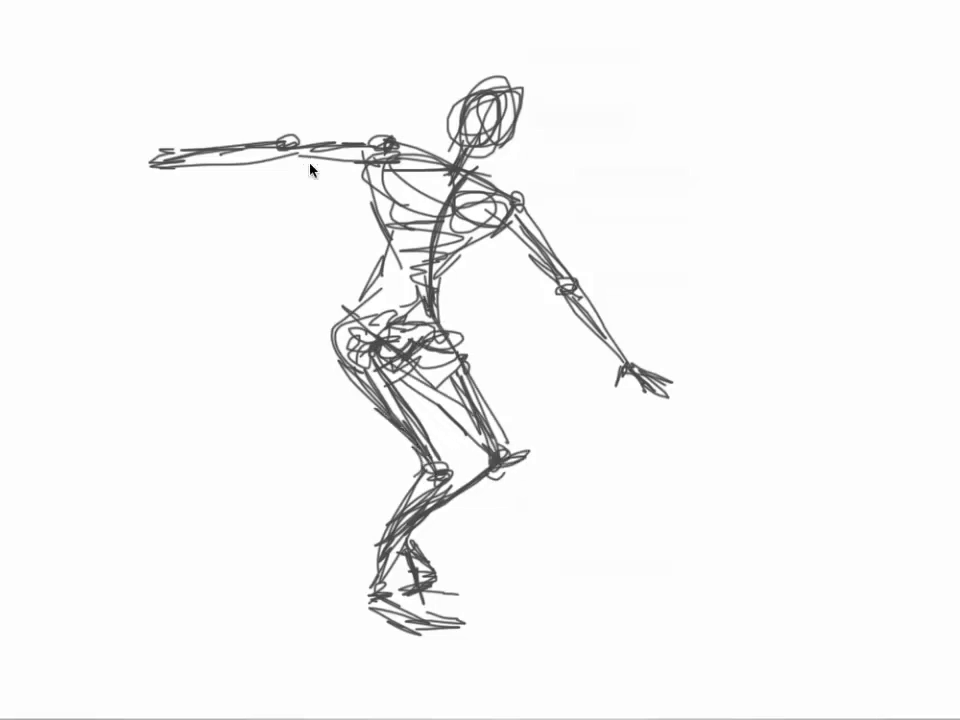
- Add spiky hair and left-hand fingers, and thicken the spine and hip lines
{"action": "mouse_move", "coordinate": [510, 126]}
{"action": "left_mouse_down"}
{"action": "mouse_move", "coordinate": [512, 92]}
{"action": "mouse_move", "coordinate": [490, 100]}
{"action": "mouse_move", "coordinate": [489, 111]}
{"action": "mouse_move", "coordinate": [520, 133]}
{"action": "mouse_move", "coordinate": [479, 83]}
{"action": "mouse_move", "coordinate": [516, 79]}
{"action": "mouse_move", "coordinate": [524, 93]}
{"action": "mouse_move", "coordinate": [505, 70]}
{"action": "mouse_move", "coordinate": [480, 73]}
{"action": "left_mouse_up"}
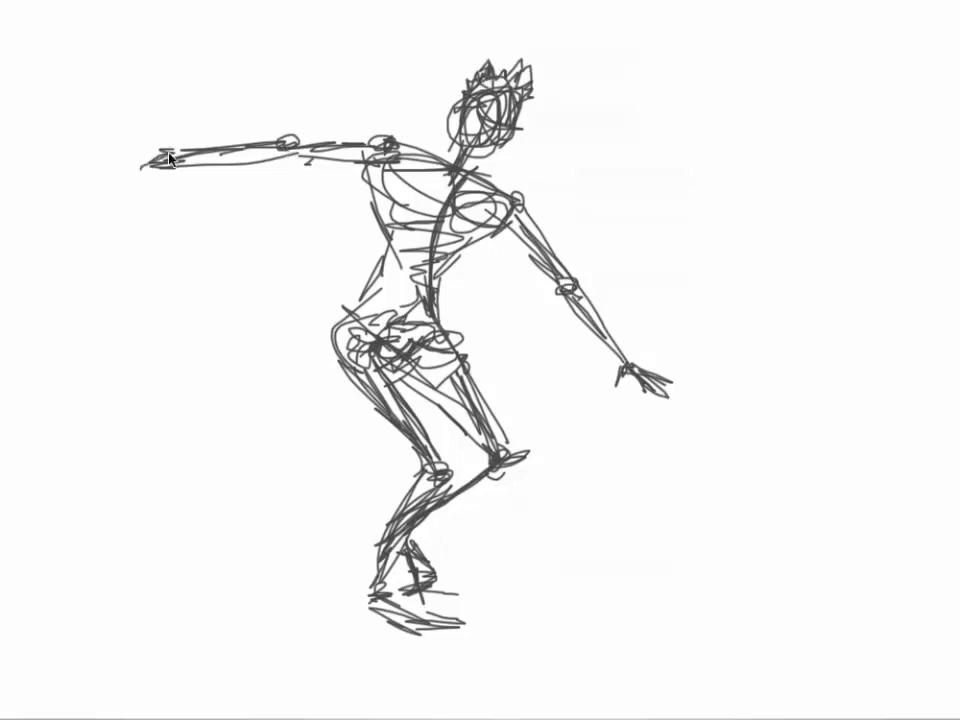
{"action": "mouse_move", "coordinate": [150, 158]}
{"action": "left_mouse_down"}
{"action": "mouse_move", "coordinate": [128, 200]}
{"action": "mouse_move", "coordinate": [140, 165]}
{"action": "mouse_move", "coordinate": [160, 178]}
{"action": "mouse_move", "coordinate": [152, 168]}
{"action": "left_mouse_up"}
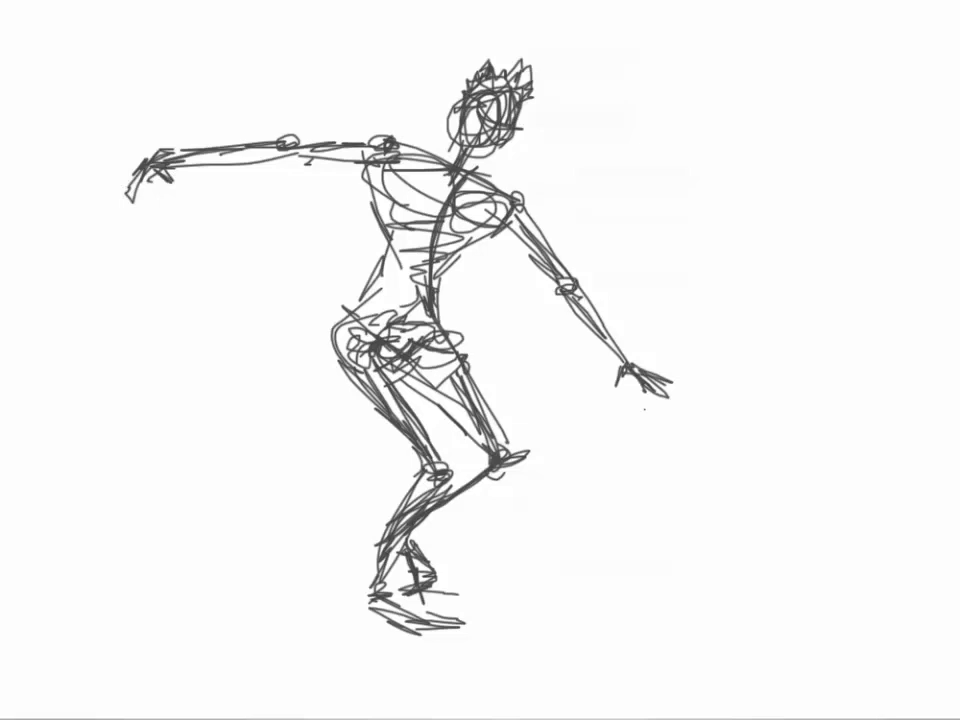
{"action": "mouse_move", "coordinate": [440, 183]}
{"action": "left_mouse_down"}
{"action": "mouse_move", "coordinate": [396, 257]}
{"action": "mouse_move", "coordinate": [402, 285]}
{"action": "mouse_move", "coordinate": [442, 188]}
{"action": "mouse_move", "coordinate": [399, 289]}
{"action": "left_mouse_up"}
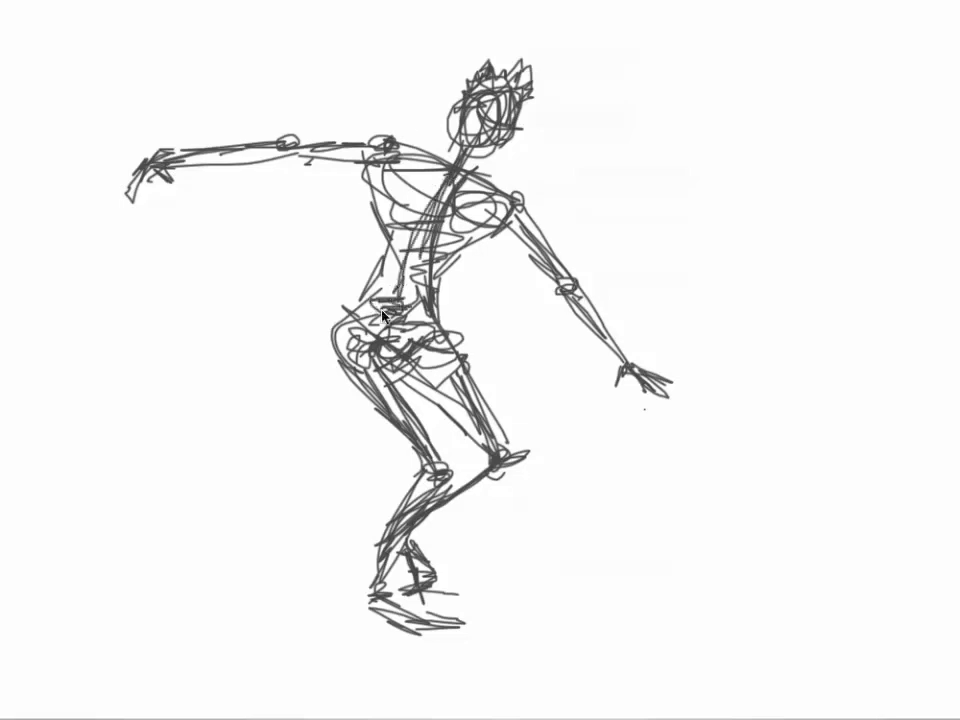
{"action": "mouse_move", "coordinate": [360, 325]}
{"action": "left_mouse_down"}
{"action": "mouse_move", "coordinate": [415, 288]}
{"action": "mouse_move", "coordinate": [427, 207]}
{"action": "left_mouse_up"}
{"action": "left_click_drag", "start_coordinate": [389, 304], "coordinate": [338, 318]}
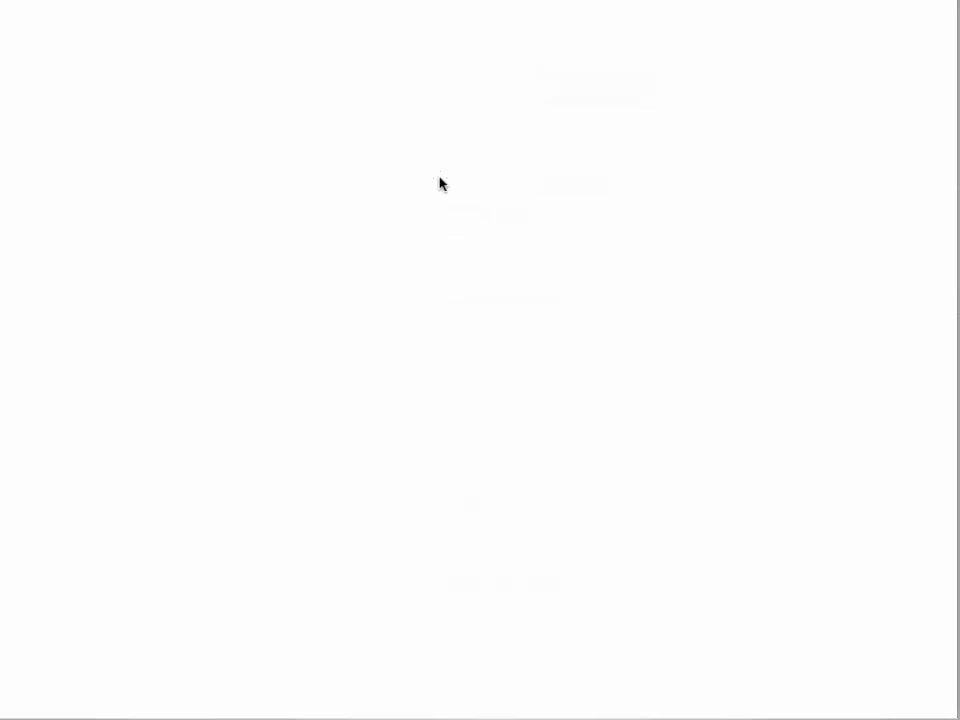
- Sketch another figure's head, shoulder line and both arms hanging down
{"action": "mouse_move", "coordinate": [439, 184]}
{"action": "left_mouse_down"}
{"action": "mouse_move", "coordinate": [478, 161]}
{"action": "mouse_move", "coordinate": [454, 140]}
{"action": "mouse_move", "coordinate": [454, 161]}
{"action": "mouse_move", "coordinate": [452, 113]}
{"action": "mouse_move", "coordinate": [451, 145]}
{"action": "left_mouse_up"}
{"action": "mouse_move", "coordinate": [409, 222]}
{"action": "left_mouse_down"}
{"action": "mouse_move", "coordinate": [491, 223]}
{"action": "mouse_move", "coordinate": [420, 222]}
{"action": "mouse_move", "coordinate": [499, 234]}
{"action": "mouse_move", "coordinate": [401, 207]}
{"action": "mouse_move", "coordinate": [474, 227]}
{"action": "mouse_move", "coordinate": [407, 219]}
{"action": "mouse_move", "coordinate": [414, 204]}
{"action": "left_mouse_up"}
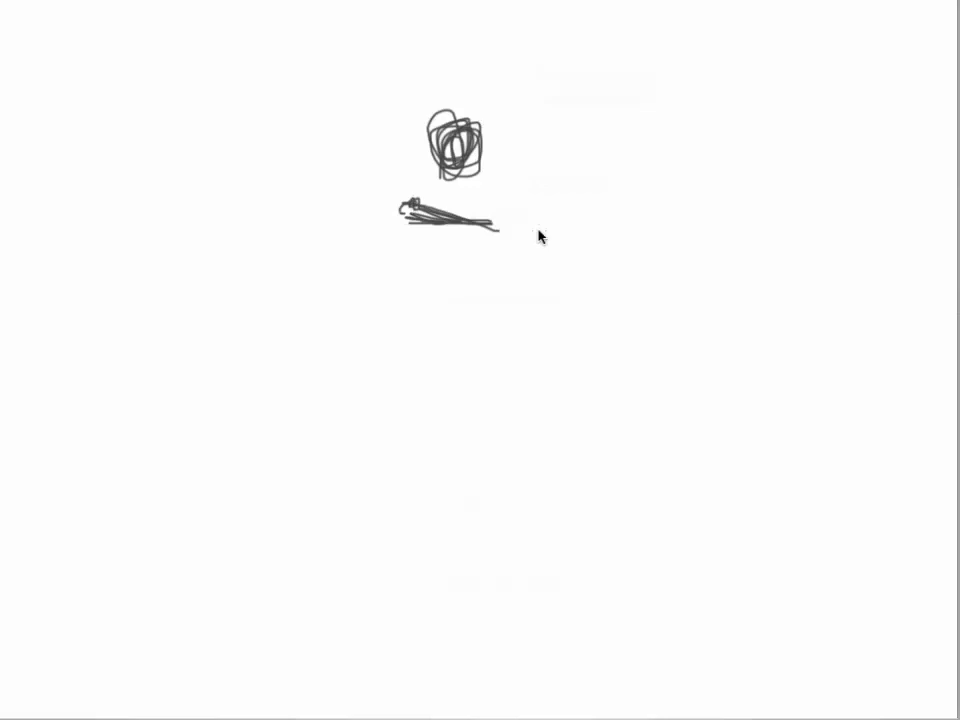
{"action": "mouse_move", "coordinate": [499, 236]}
{"action": "left_mouse_down"}
{"action": "mouse_move", "coordinate": [446, 186]}
{"action": "mouse_move", "coordinate": [444, 220]}
{"action": "mouse_move", "coordinate": [456, 218]}
{"action": "mouse_move", "coordinate": [476, 332]}
{"action": "mouse_move", "coordinate": [463, 352]}
{"action": "mouse_move", "coordinate": [438, 242]}
{"action": "mouse_move", "coordinate": [396, 316]}
{"action": "left_mouse_up"}
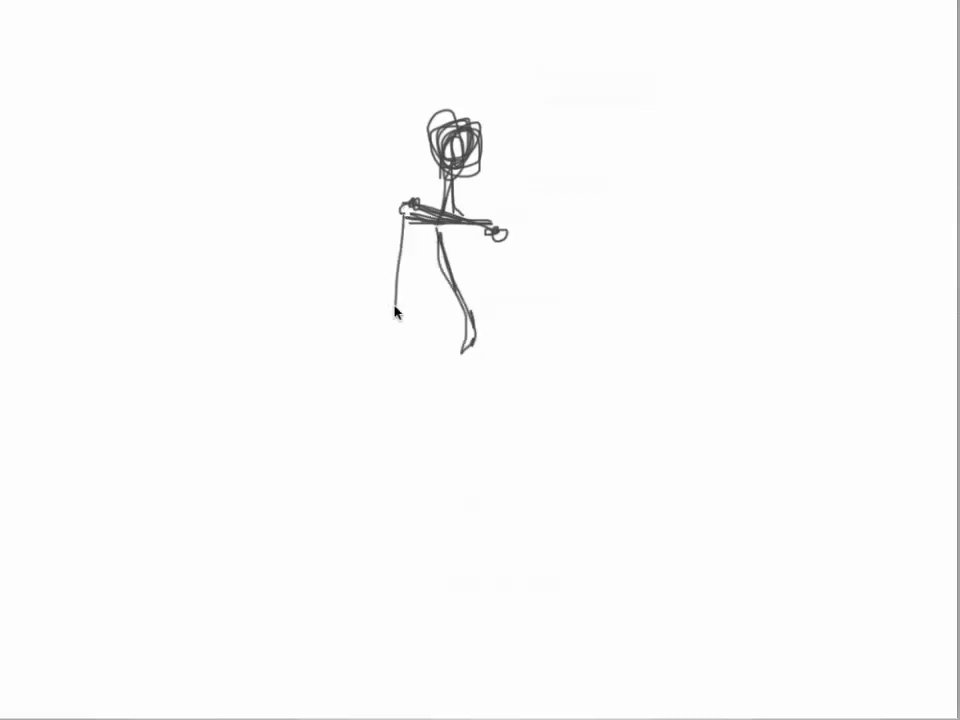
{"action": "mouse_move", "coordinate": [411, 208]}
{"action": "left_mouse_down"}
{"action": "mouse_move", "coordinate": [393, 286]}
{"action": "mouse_move", "coordinate": [402, 368]}
{"action": "mouse_move", "coordinate": [400, 311]}
{"action": "left_mouse_up"}
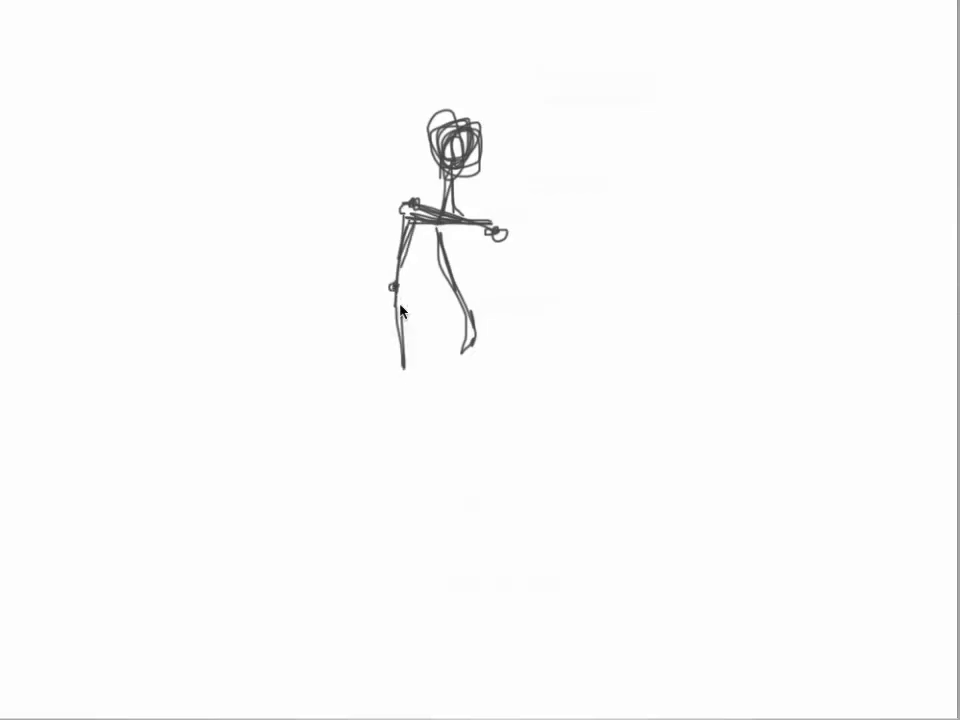
{"action": "left_click_drag", "start_coordinate": [505, 247], "coordinate": [519, 291]}
{"action": "left_click_drag", "start_coordinate": [503, 240], "coordinate": [524, 280]}
{"action": "mouse_move", "coordinate": [509, 326]}
{"action": "left_mouse_down"}
{"action": "mouse_move", "coordinate": [527, 283]}
{"action": "mouse_move", "coordinate": [499, 332]}
{"action": "left_mouse_up"}
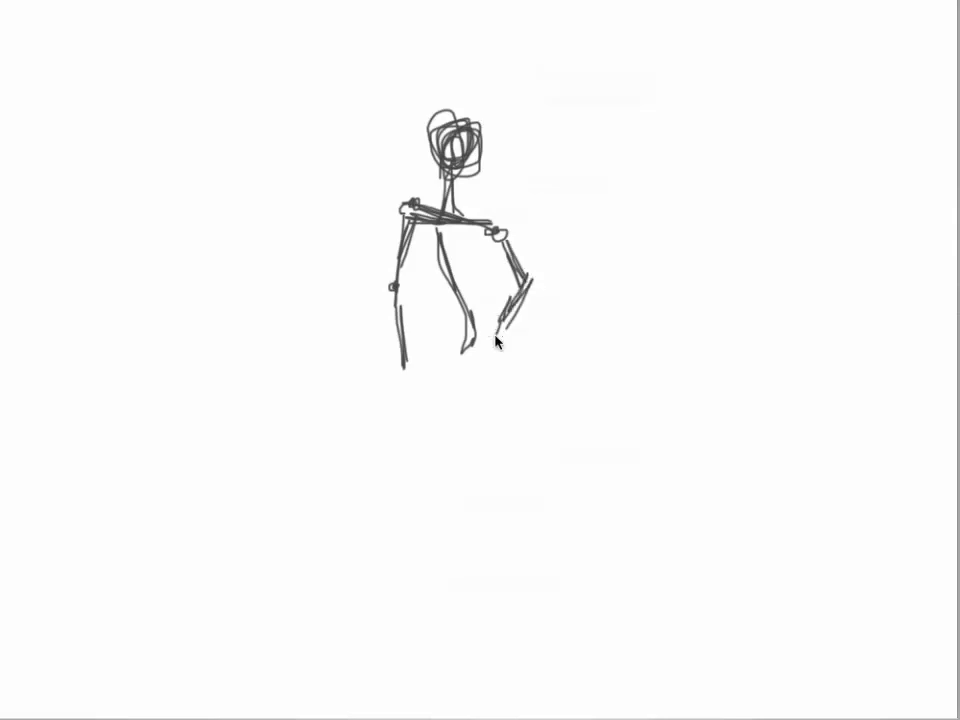
- Scribble the chest mass and draw the pelvis oval with a waist line
{"action": "mouse_move", "coordinate": [457, 240]}
{"action": "left_mouse_down"}
{"action": "mouse_move", "coordinate": [465, 264]}
{"action": "mouse_move", "coordinate": [462, 238]}
{"action": "mouse_move", "coordinate": [440, 240]}
{"action": "left_mouse_up"}
{"action": "mouse_move", "coordinate": [476, 245]}
{"action": "left_mouse_down"}
{"action": "mouse_move", "coordinate": [445, 240]}
{"action": "mouse_move", "coordinate": [469, 255]}
{"action": "mouse_move", "coordinate": [448, 268]}
{"action": "mouse_move", "coordinate": [460, 295]}
{"action": "mouse_move", "coordinate": [441, 347]}
{"action": "mouse_move", "coordinate": [467, 317]}
{"action": "mouse_move", "coordinate": [444, 354]}
{"action": "mouse_move", "coordinate": [481, 350]}
{"action": "mouse_move", "coordinate": [472, 328]}
{"action": "left_mouse_up"}
{"action": "mouse_move", "coordinate": [466, 275]}
{"action": "left_mouse_down"}
{"action": "mouse_move", "coordinate": [470, 335]}
{"action": "mouse_move", "coordinate": [452, 272]}
{"action": "mouse_move", "coordinate": [469, 381]}
{"action": "mouse_move", "coordinate": [486, 364]}
{"action": "left_mouse_up"}
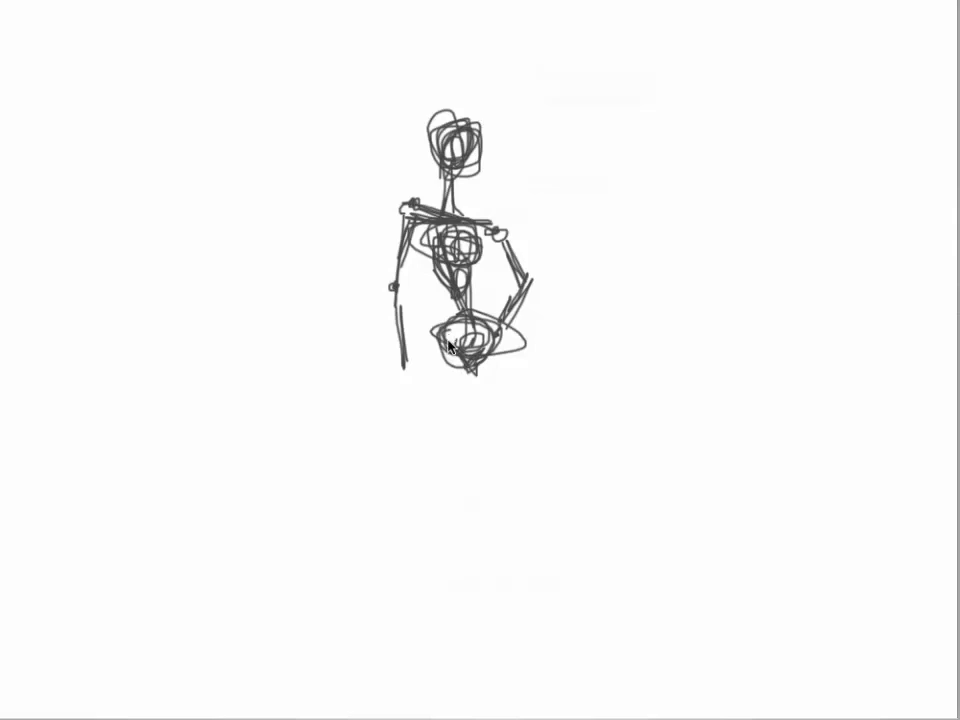
- Draw both legs down from the pelvis, doubling the lower right leg toward its foot
{"action": "mouse_move", "coordinate": [427, 420]}
{"action": "left_mouse_down"}
{"action": "mouse_move", "coordinate": [439, 367]}
{"action": "mouse_move", "coordinate": [420, 435]}
{"action": "left_mouse_up"}
{"action": "left_click_drag", "start_coordinate": [436, 360], "coordinate": [422, 454]}
{"action": "left_click_drag", "start_coordinate": [430, 400], "coordinate": [424, 452]}
{"action": "mouse_move", "coordinate": [462, 358]}
{"action": "left_mouse_down"}
{"action": "mouse_move", "coordinate": [426, 452]}
{"action": "mouse_move", "coordinate": [461, 369]}
{"action": "mouse_move", "coordinate": [494, 422]}
{"action": "mouse_move", "coordinate": [490, 553]}
{"action": "left_mouse_up"}
{"action": "left_click_drag", "start_coordinate": [492, 472], "coordinate": [506, 560]}
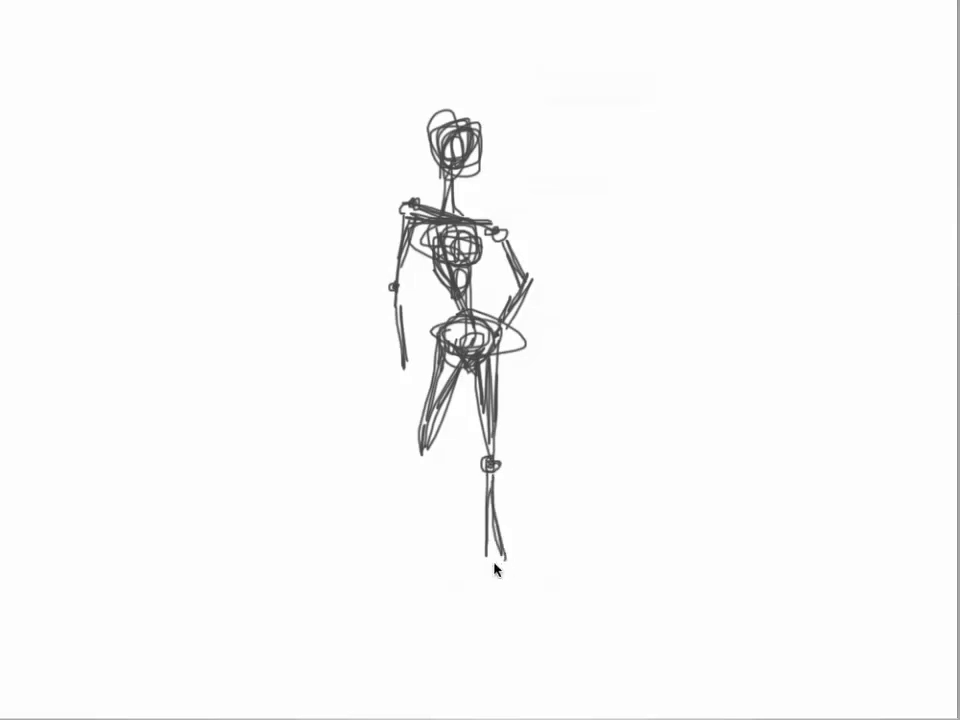
{"action": "left_click_drag", "start_coordinate": [488, 452], "coordinate": [493, 568]}
{"action": "mouse_move", "coordinate": [503, 478]}
{"action": "left_mouse_down"}
{"action": "mouse_move", "coordinate": [499, 566]}
{"action": "mouse_move", "coordinate": [518, 582]}
{"action": "left_mouse_up"}
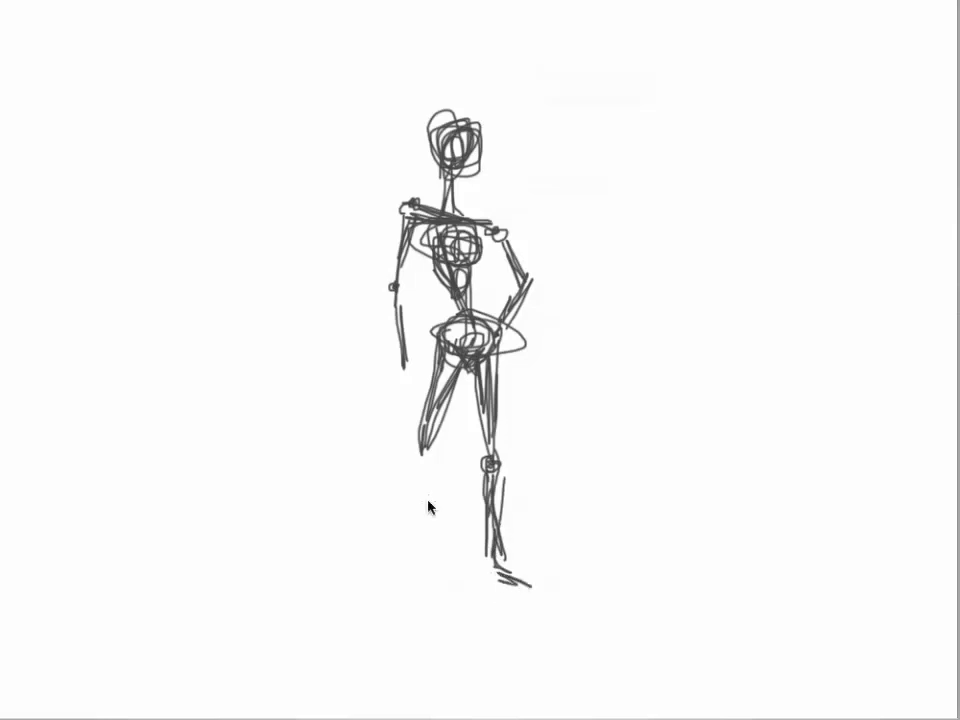
- Add the left foot, ankle and shin, small hand strokes, and a stroke up the head
{"action": "left_click_drag", "start_coordinate": [380, 578], "coordinate": [413, 566]}
{"action": "mouse_move", "coordinate": [426, 452]}
{"action": "left_mouse_down"}
{"action": "mouse_move", "coordinate": [420, 563]}
{"action": "mouse_move", "coordinate": [415, 460]}
{"action": "mouse_move", "coordinate": [415, 553]}
{"action": "mouse_move", "coordinate": [392, 580]}
{"action": "mouse_move", "coordinate": [375, 583]}
{"action": "left_mouse_up"}
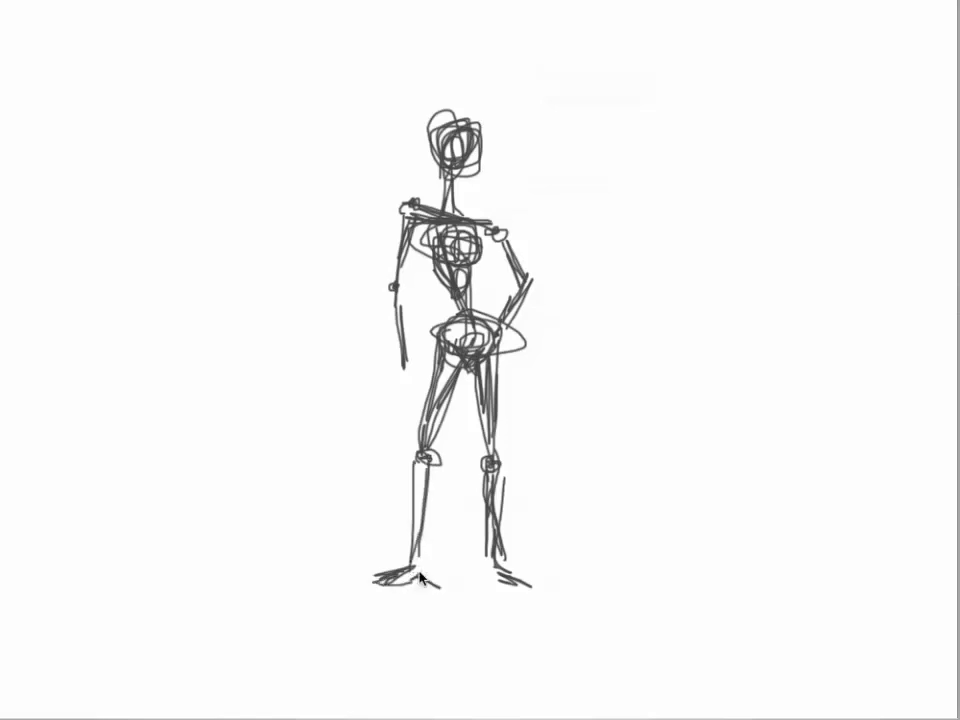
{"action": "left_click_drag", "start_coordinate": [448, 456], "coordinate": [440, 588]}
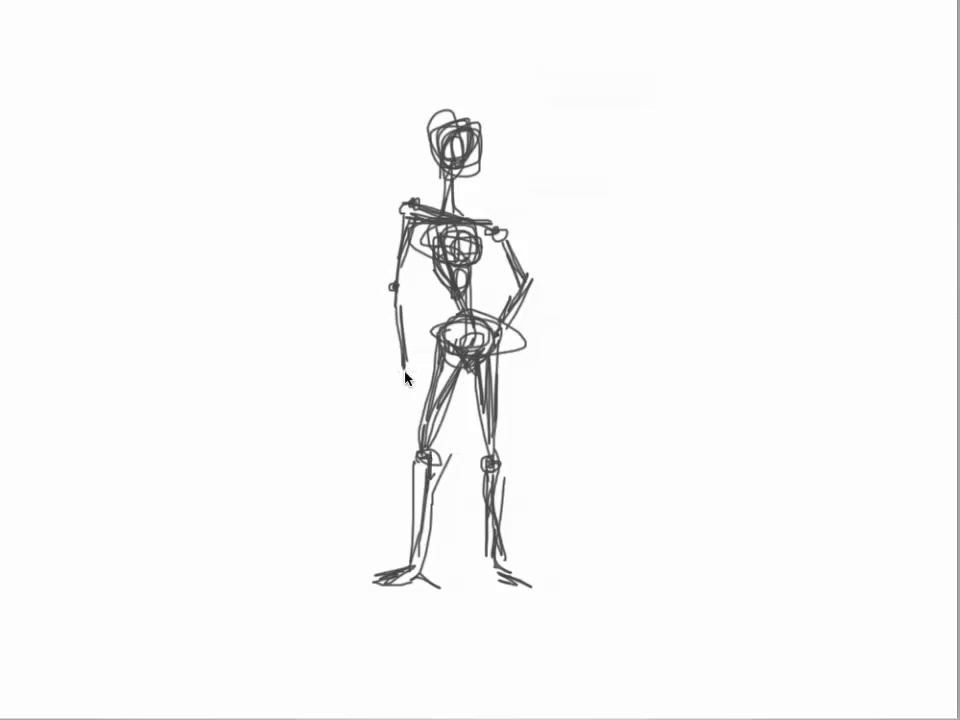
{"action": "left_click_drag", "start_coordinate": [406, 377], "coordinate": [413, 392]}
{"action": "mouse_move", "coordinate": [503, 323]}
{"action": "left_mouse_down"}
{"action": "mouse_move", "coordinate": [510, 357]}
{"action": "mouse_move", "coordinate": [509, 330]}
{"action": "mouse_move", "coordinate": [524, 338]}
{"action": "left_mouse_up"}
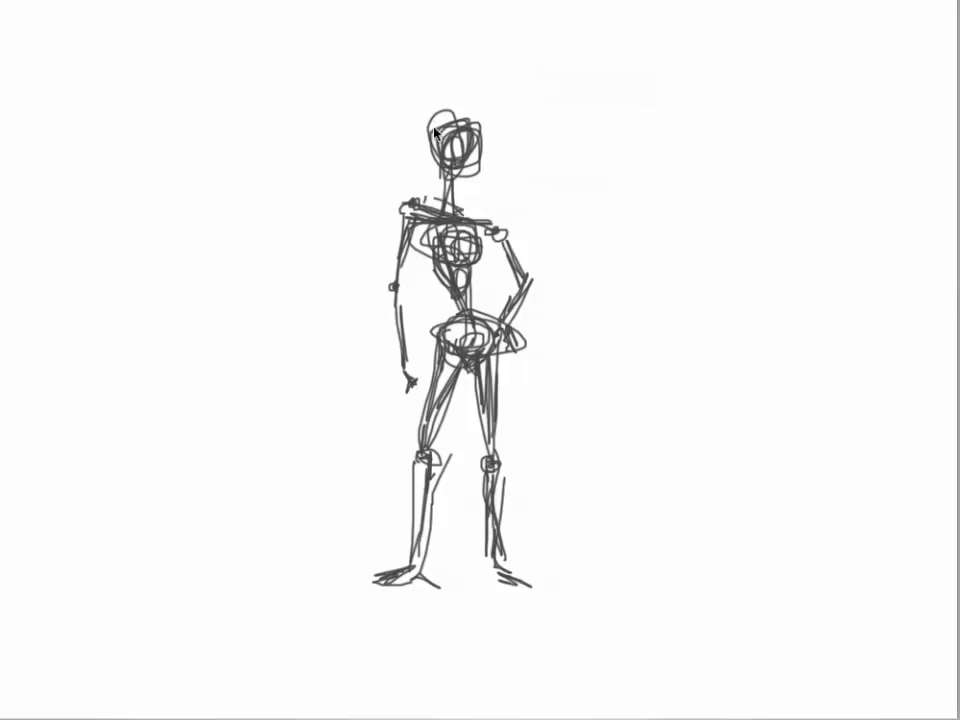
{"action": "mouse_move", "coordinate": [424, 203]}
{"action": "left_mouse_down"}
{"action": "mouse_move", "coordinate": [432, 122]}
{"action": "mouse_move", "coordinate": [465, 158]}
{"action": "mouse_move", "coordinate": [478, 208]}
{"action": "left_mouse_up"}
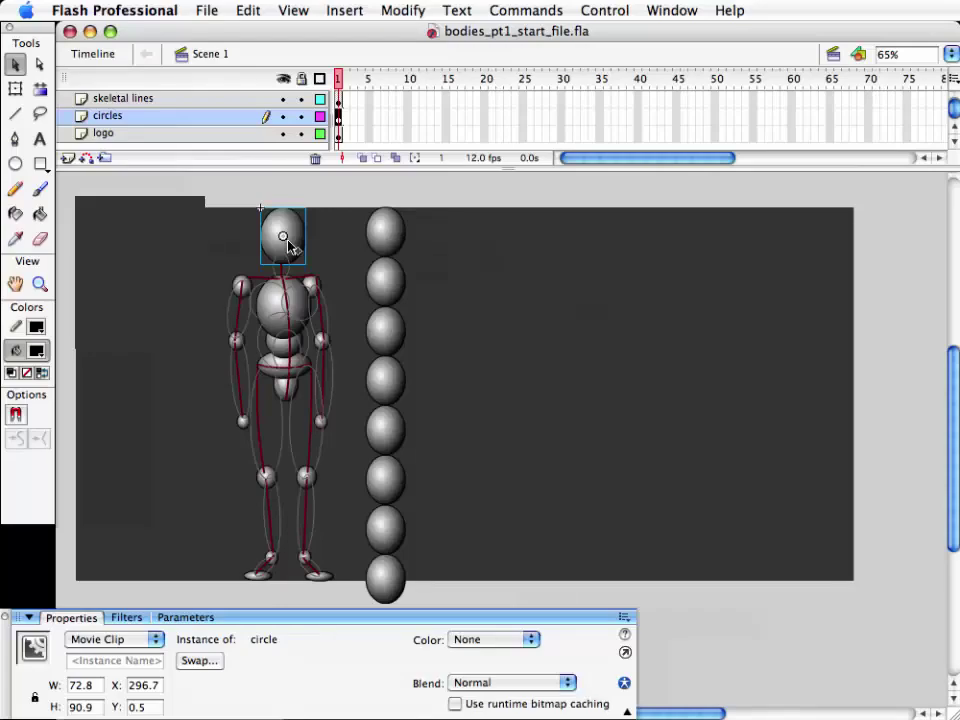
- Alt-drag a copy of the head sphere to the upper right and rotate it into a tilted egg
{"action": "mouse_move", "coordinate": [288, 247]}
{"action": "left_mouse_down"}
{"action": "mouse_move", "coordinate": [505, 448]}
{"action": "mouse_move", "coordinate": [650, 316]}
{"action": "left_mouse_up"}
{"action": "key", "text": "q"}
{"action": "key", "text": "v"}
{"action": "key", "text": "q"}
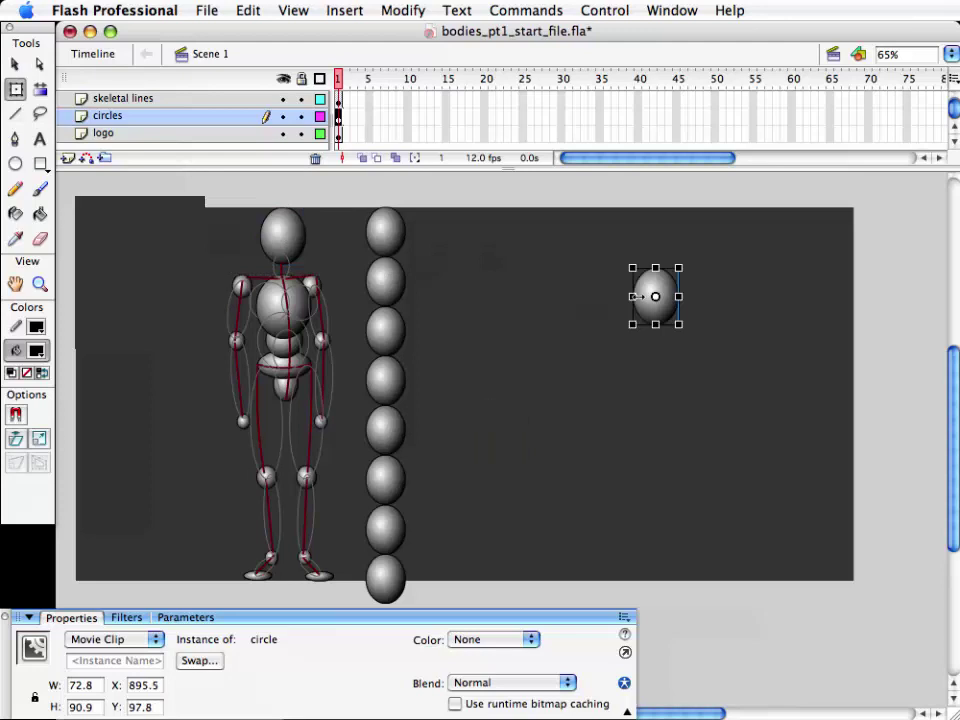
{"action": "left_click_drag", "start_coordinate": [690, 257], "coordinate": [711, 286]}
{"action": "key", "text": "v"}
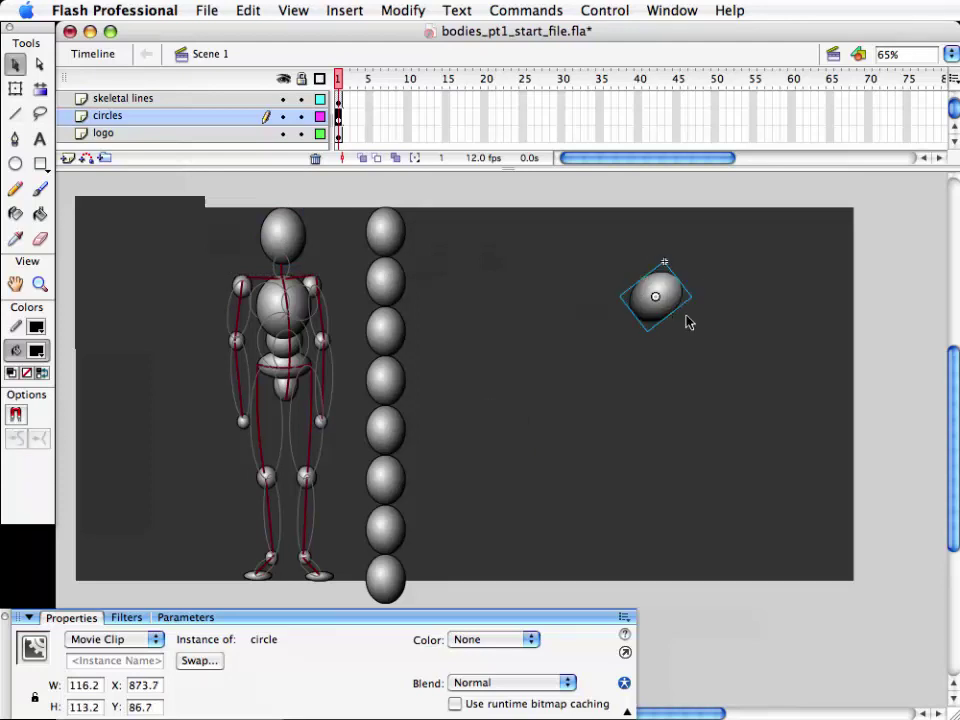
{"action": "key", "text": "q"}
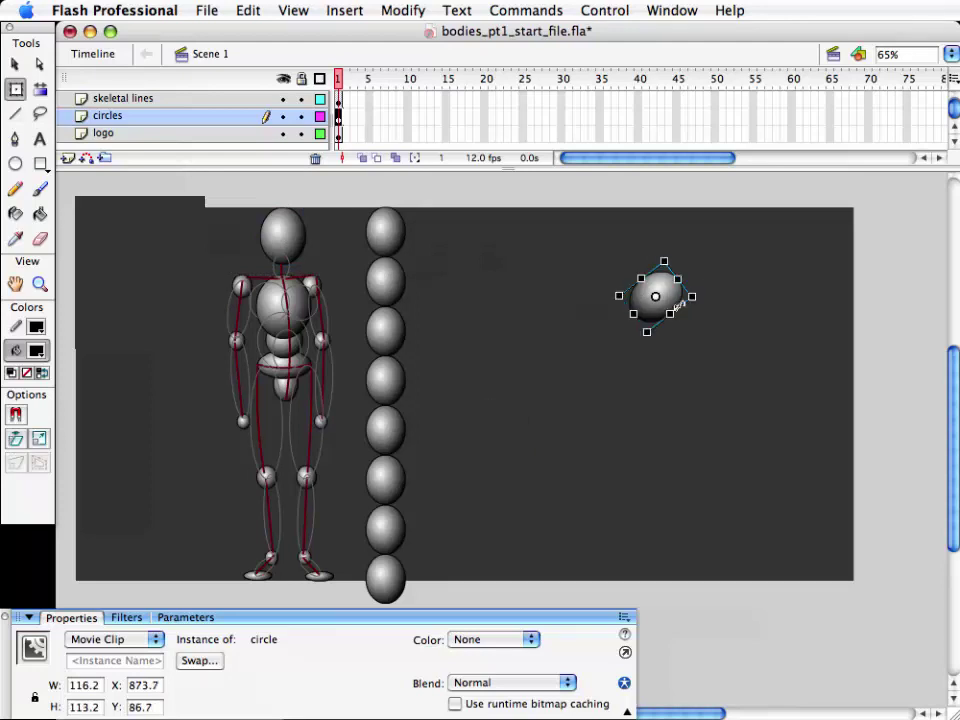
{"action": "mouse_move", "coordinate": [696, 284]}
{"action": "left_mouse_down"}
{"action": "mouse_move", "coordinate": [705, 291]}
{"action": "mouse_move", "coordinate": [686, 306]}
{"action": "mouse_move", "coordinate": [726, 298]}
{"action": "left_mouse_up"}
{"action": "key", "text": "v"}
{"action": "left_click", "coordinate": [684, 373]}
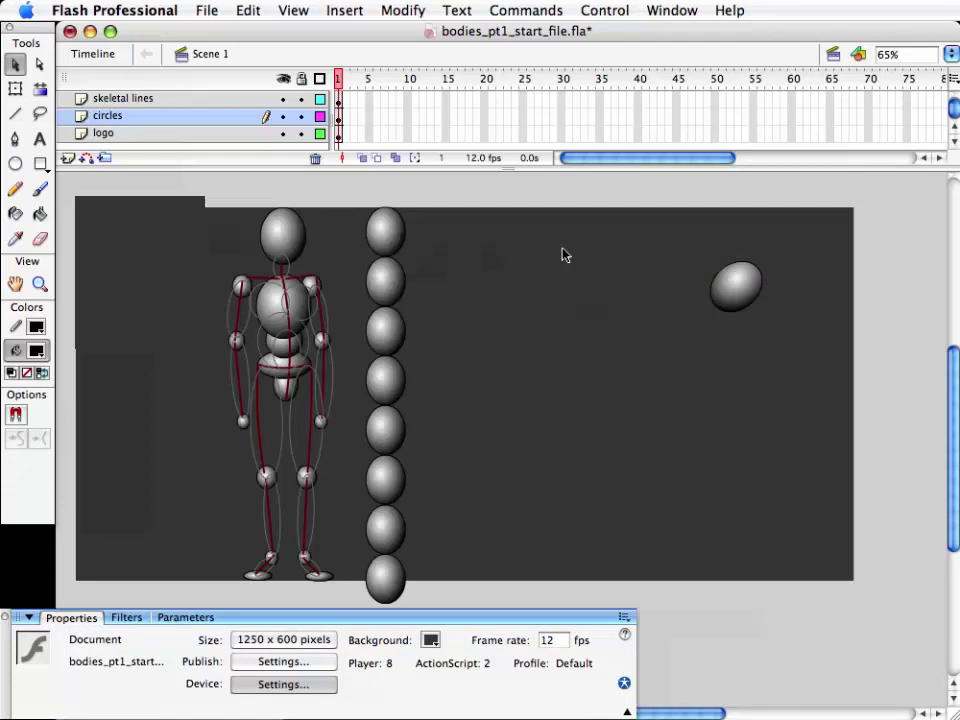
- Copy the chest sphere beside the head copy and send it backward behind it
{"action": "left_click", "coordinate": [272, 304]}
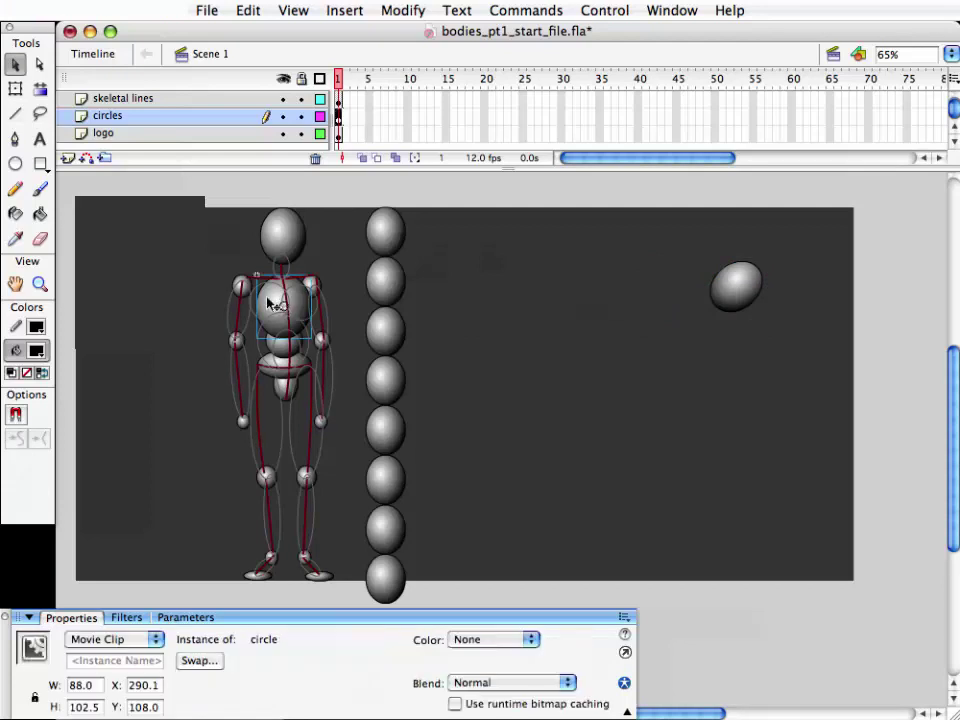
{"action": "mouse_move", "coordinate": [268, 303]}
{"action": "left_mouse_down"}
{"action": "mouse_move", "coordinate": [692, 306]}
{"action": "mouse_move", "coordinate": [651, 306]}
{"action": "mouse_move", "coordinate": [665, 305]}
{"action": "mouse_move", "coordinate": [680, 262]}
{"action": "left_mouse_up"}
{"action": "key", "text": "q"}
{"action": "key", "text": "v"}
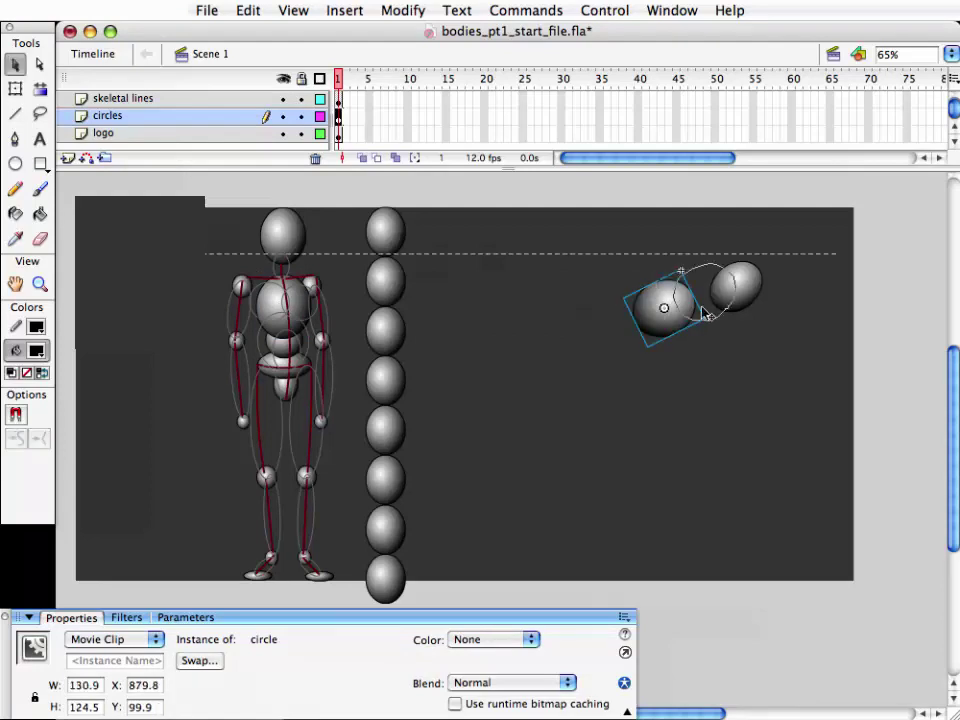
{"action": "left_click_drag", "start_coordinate": [664, 331], "coordinate": [698, 322]}
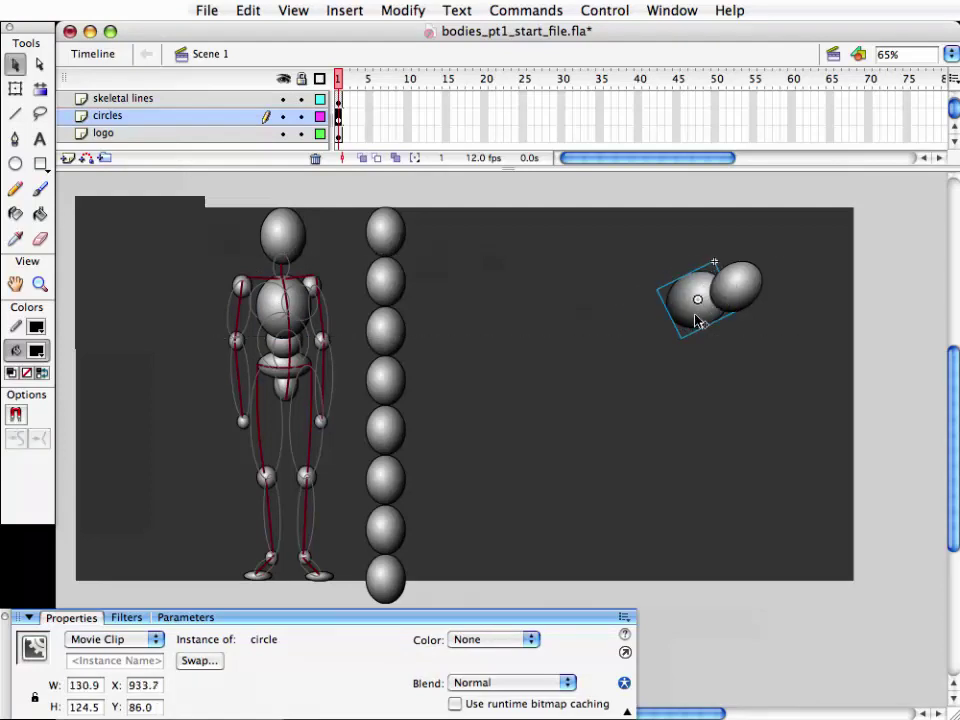
{"action": "left_click", "coordinate": [405, 10]}
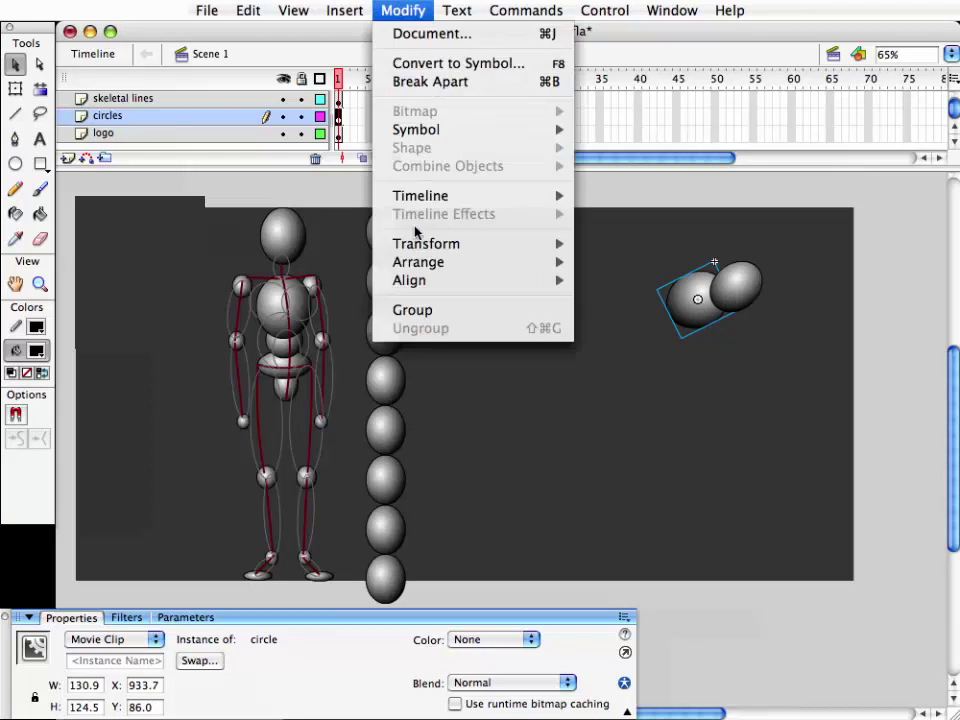
{"action": "mouse_move", "coordinate": [418, 262]}
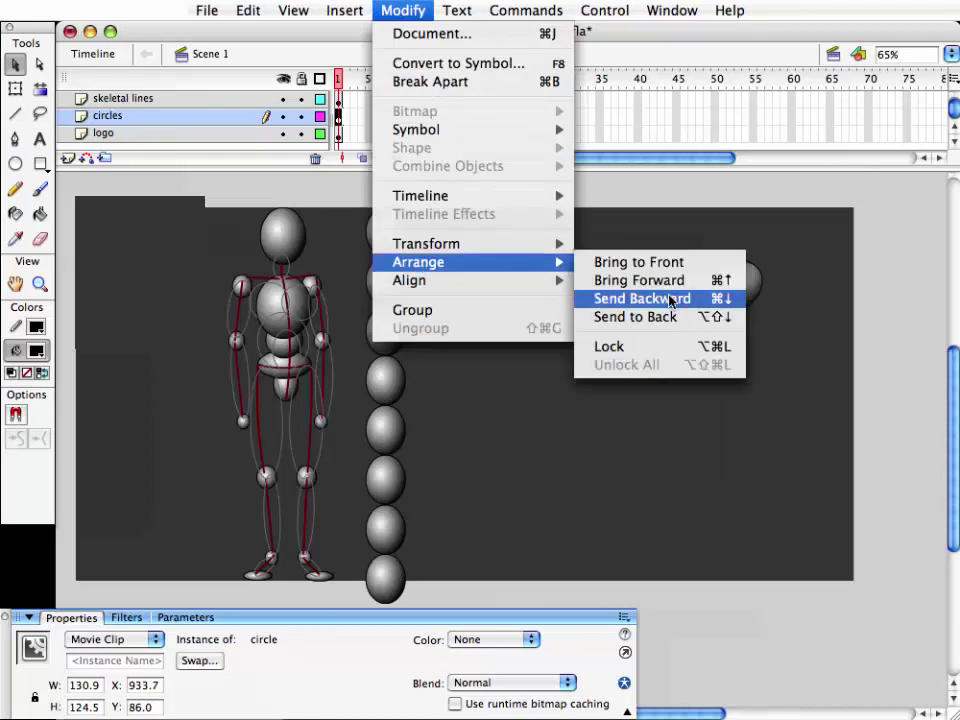
{"action": "left_click", "coordinate": [611, 345]}
{"action": "left_click", "coordinate": [670, 322]}
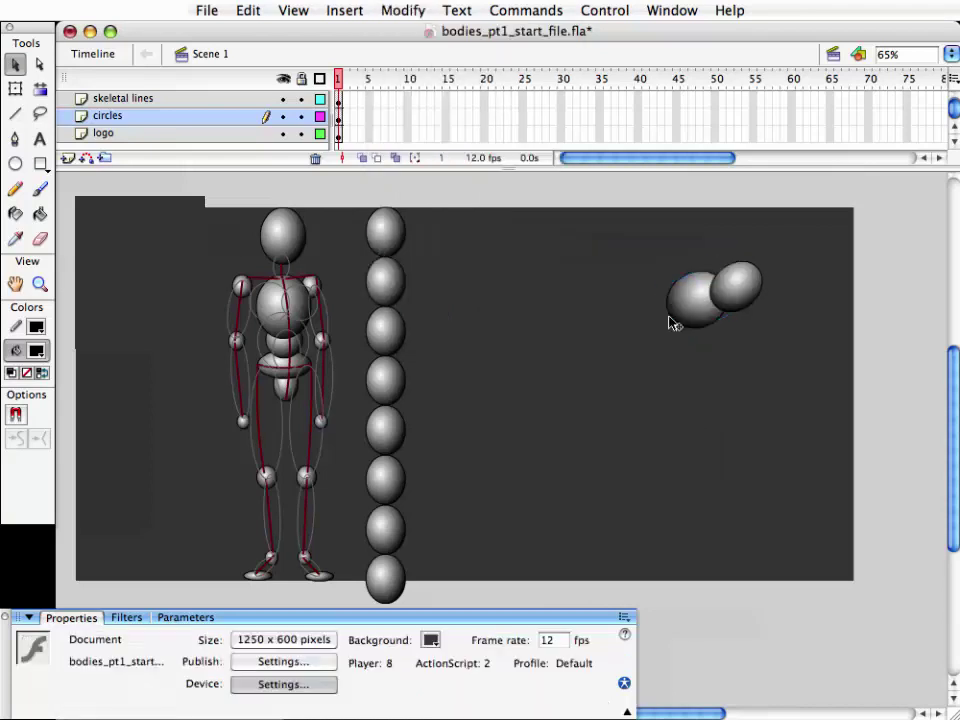
- Resize the two overlapping eggs to about 171.8 × 136.2 and 155.2 × 146.8
{"action": "left_click", "coordinate": [700, 312]}
{"action": "left_click", "coordinate": [737, 281]}
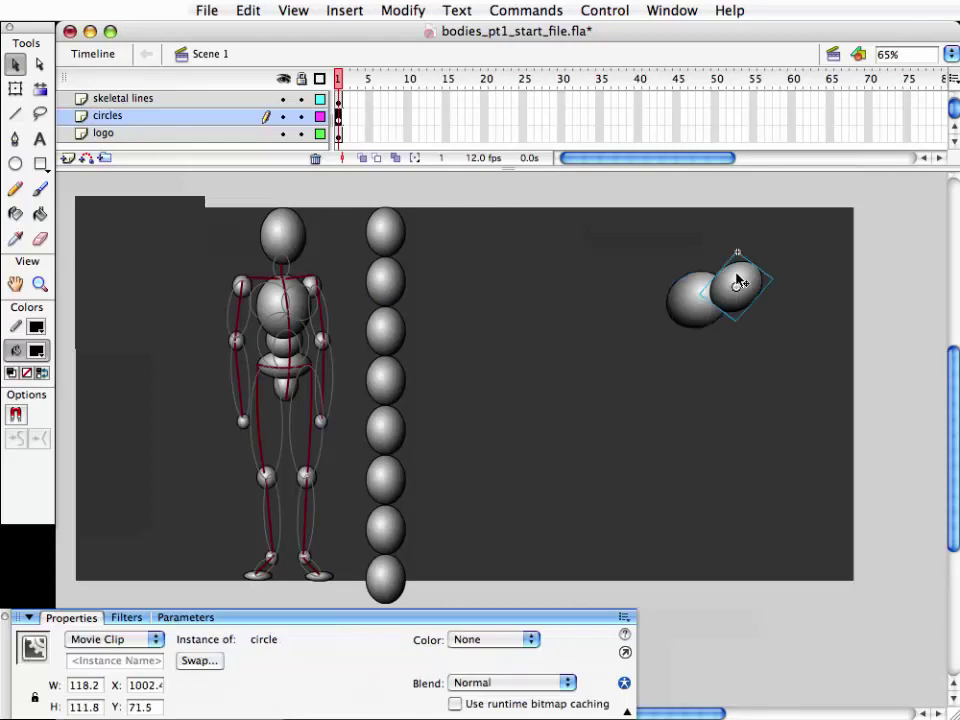
{"action": "key", "text": "q"}
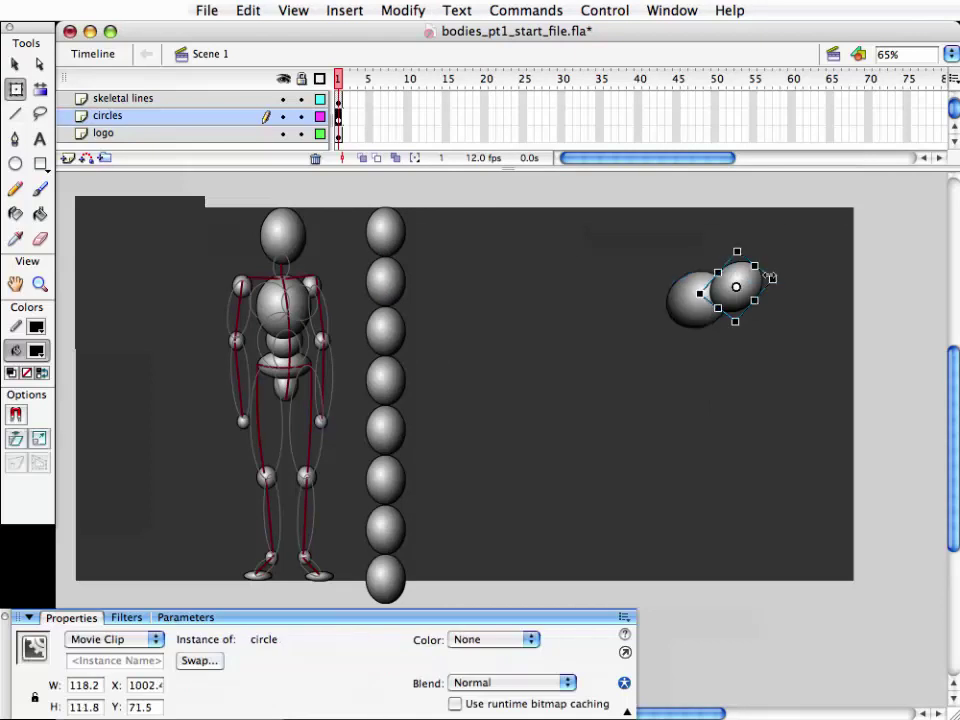
{"action": "mouse_move", "coordinate": [785, 273]}
{"action": "left_mouse_down"}
{"action": "mouse_move", "coordinate": [720, 328]}
{"action": "mouse_move", "coordinate": [759, 312]}
{"action": "left_mouse_up"}
{"action": "left_click", "coordinate": [692, 312]}
{"action": "key", "text": "v"}
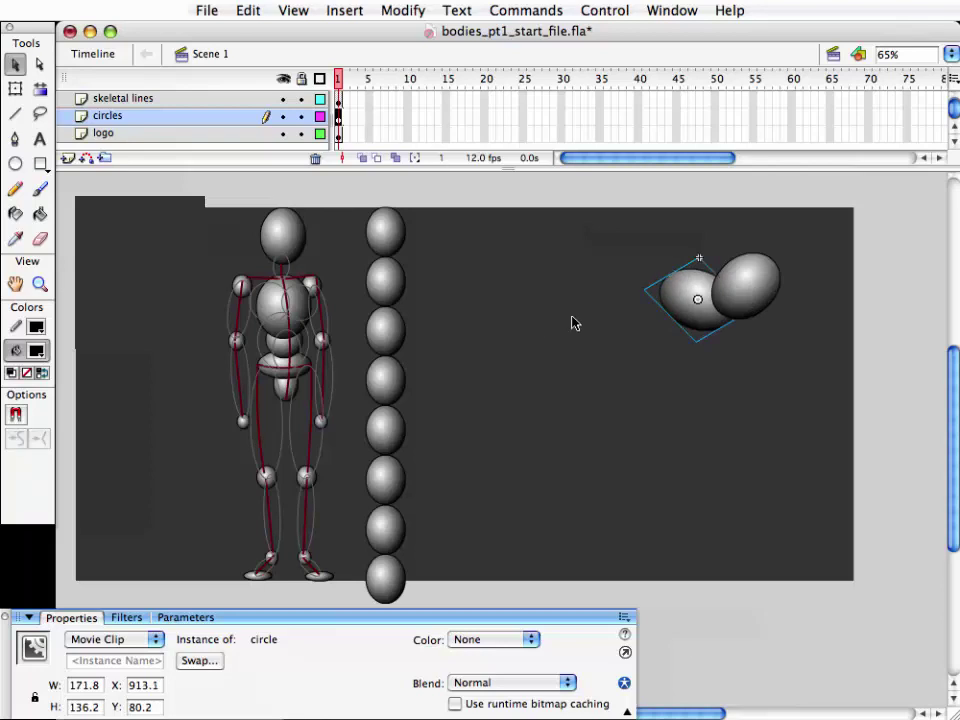
{"action": "left_click", "coordinate": [677, 354]}
{"action": "left_click", "coordinate": [738, 324]}
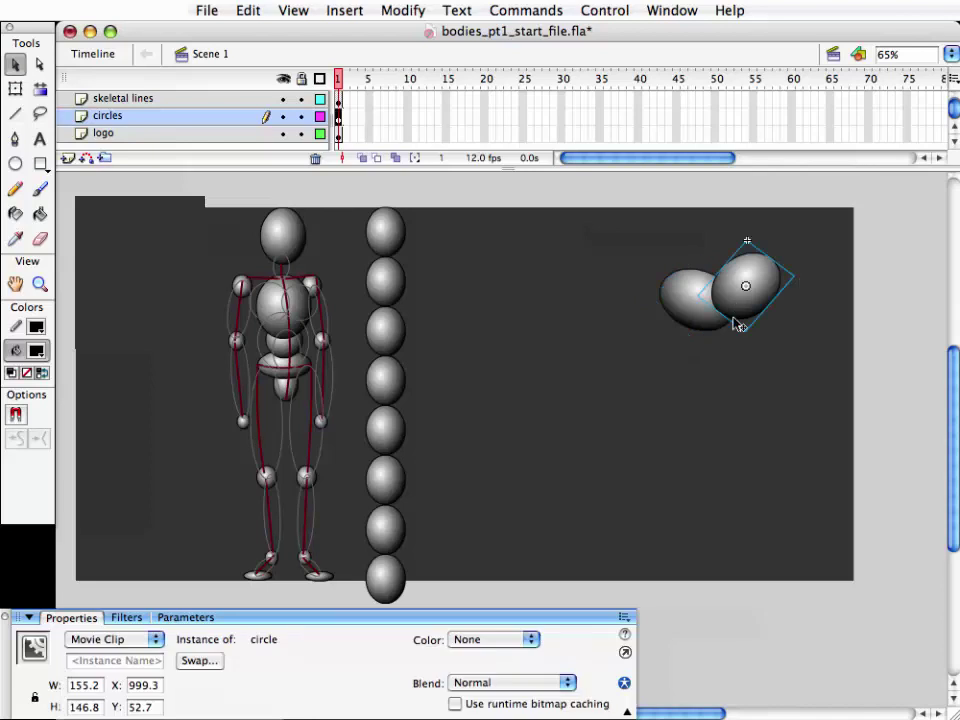
{"action": "left_click", "coordinate": [677, 321]}
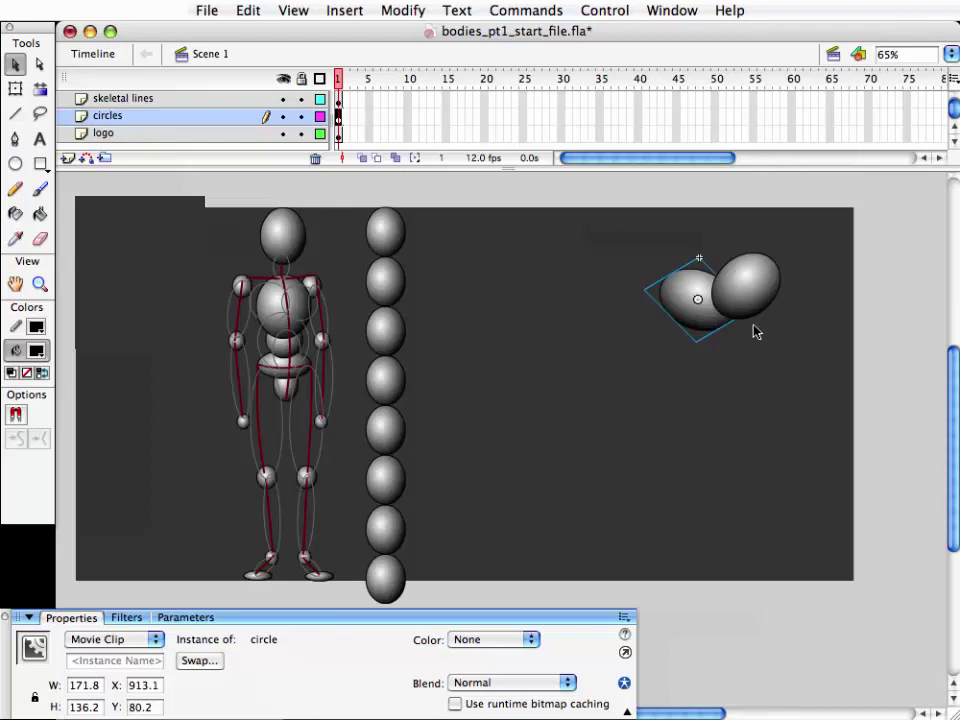
{"action": "left_click", "coordinate": [220, 178]}
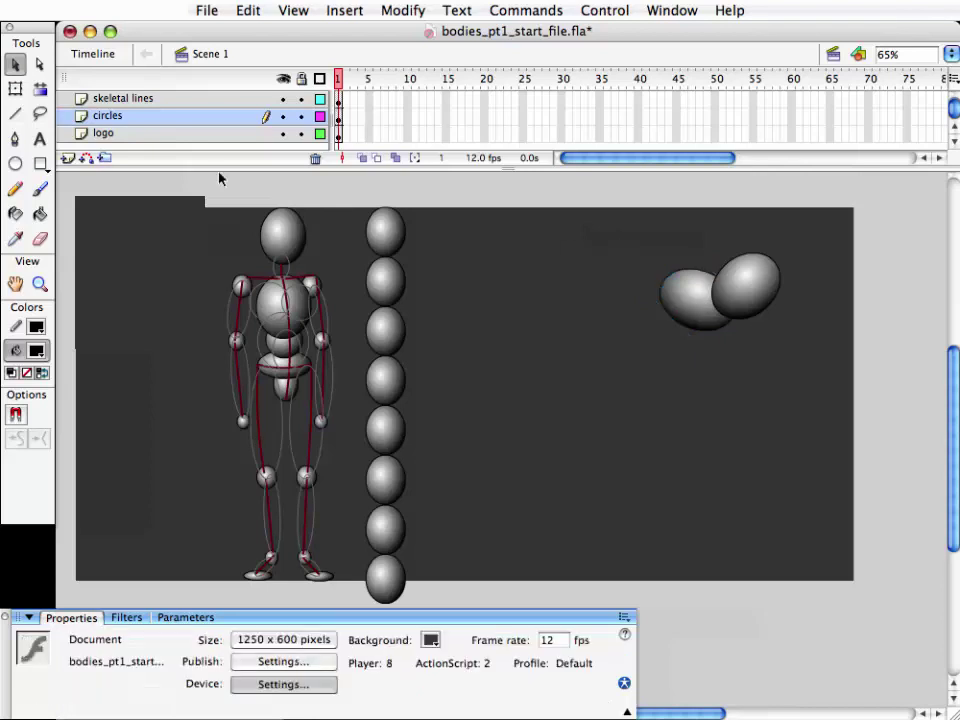
{"action": "left_click", "coordinate": [15, 113]}
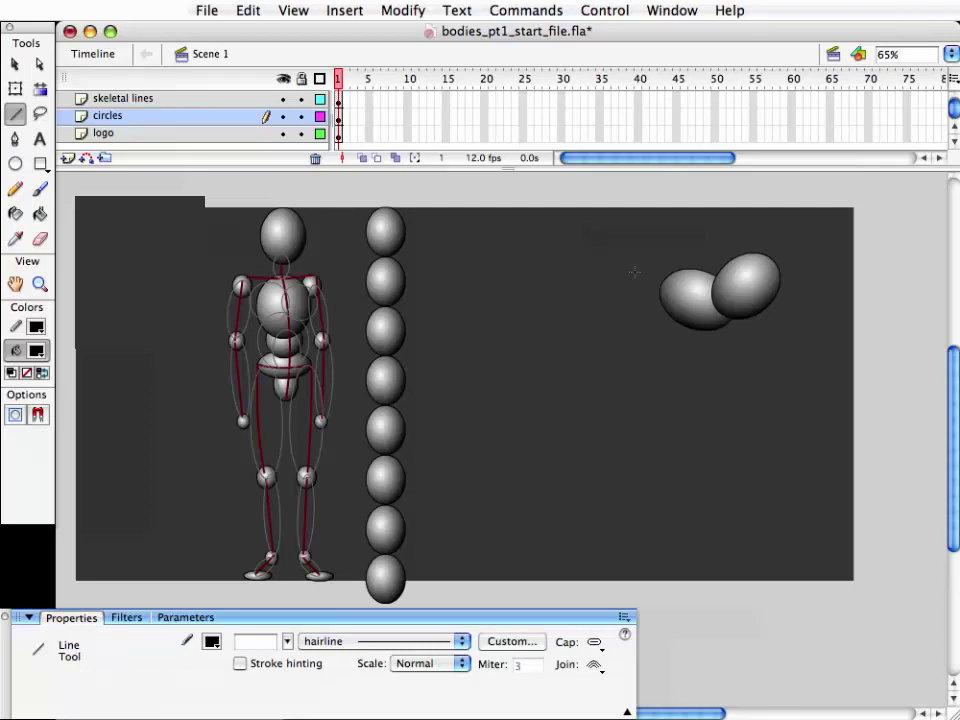
{"action": "left_click_drag", "start_coordinate": [726, 293], "coordinate": [606, 332]}
{"action": "left_click_drag", "start_coordinate": [603, 267], "coordinate": [765, 328]}
{"action": "left_click_drag", "start_coordinate": [589, 332], "coordinate": [452, 349]}
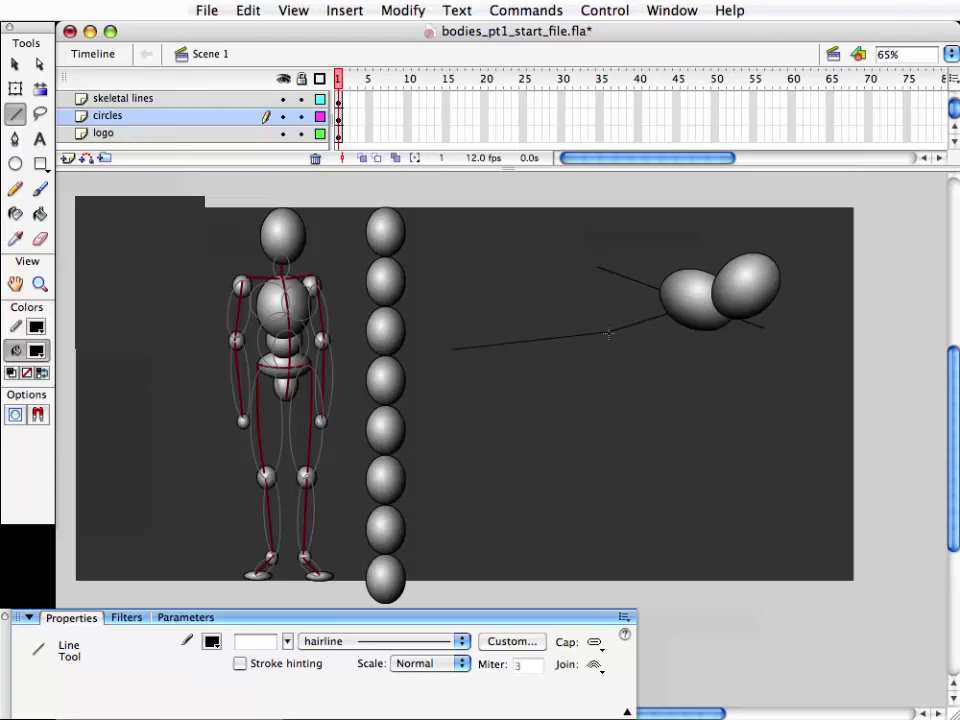
{"action": "left_click_drag", "start_coordinate": [607, 333], "coordinate": [592, 366]}
{"action": "left_click_drag", "start_coordinate": [750, 327], "coordinate": [798, 340]}
{"action": "mouse_move", "coordinate": [595, 266]}
{"action": "left_mouse_down"}
{"action": "mouse_move", "coordinate": [540, 249]}
{"action": "mouse_move", "coordinate": [529, 255]}
{"action": "mouse_move", "coordinate": [492, 236]}
{"action": "mouse_move", "coordinate": [497, 262]}
{"action": "left_mouse_up"}
{"action": "left_click_drag", "start_coordinate": [449, 349], "coordinate": [410, 367]}
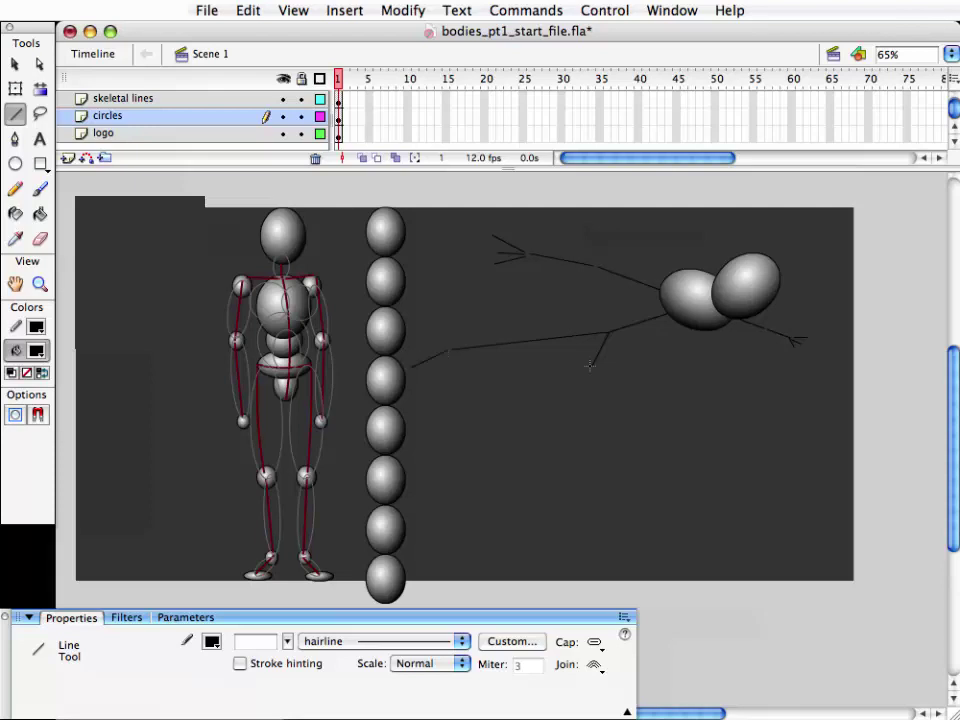
{"action": "left_click_drag", "start_coordinate": [593, 364], "coordinate": [565, 372]}
{"action": "key", "text": "super+z"}
{"action": "key", "text": "super+z"}
{"action": "key", "text": "super+z"}
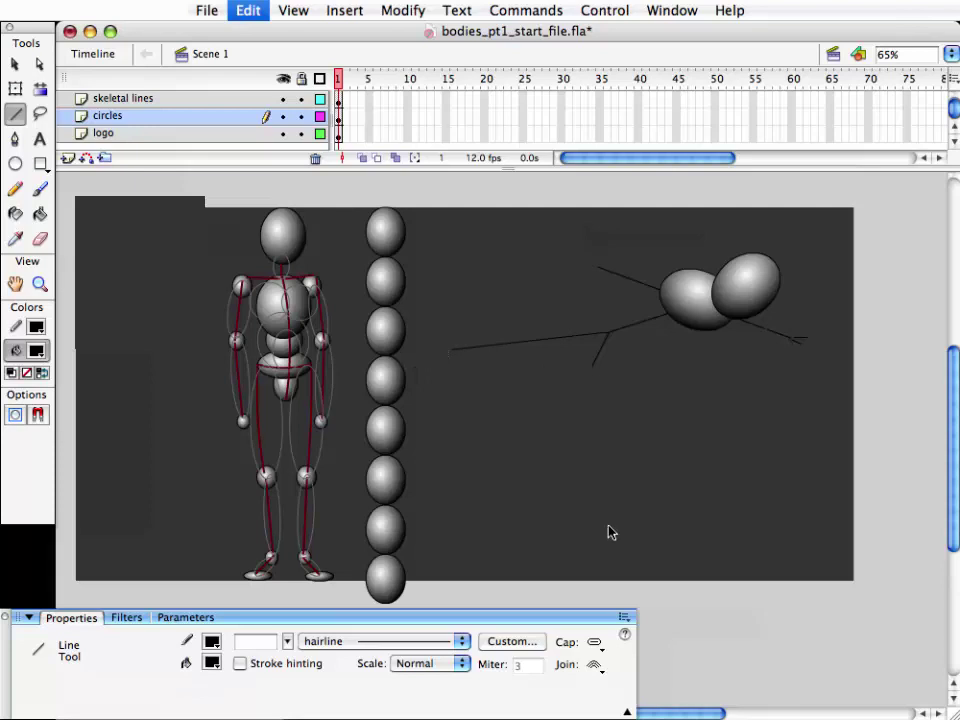
{"action": "key", "text": "super+z"}
{"action": "key", "text": "super+z"}
{"action": "key", "text": "super+z"}
{"action": "key", "text": "super+z"}
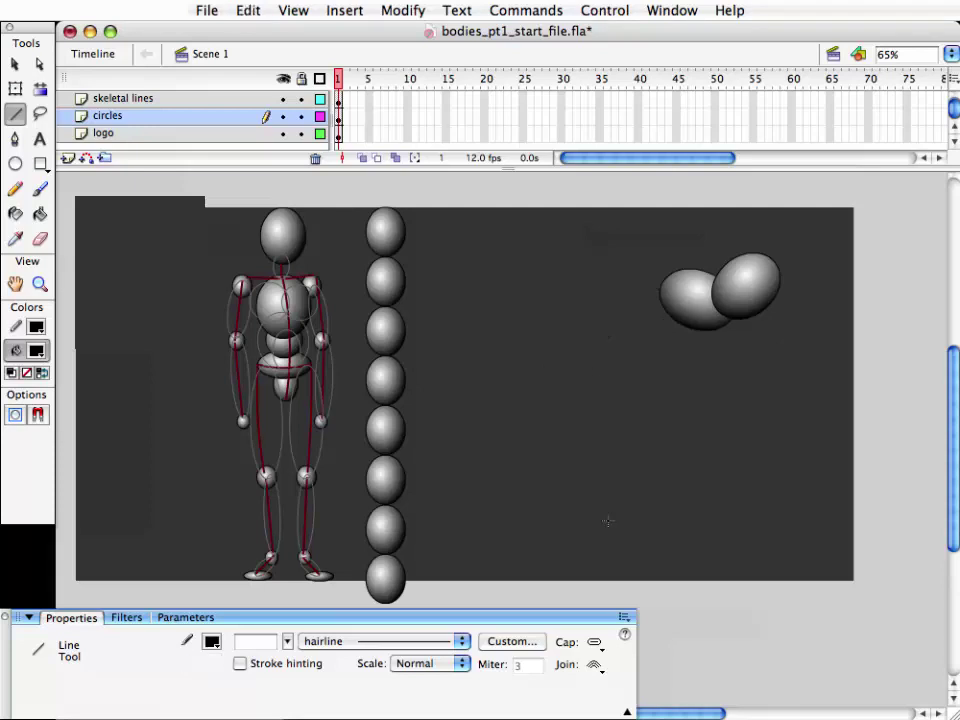
{"action": "key", "text": "v"}
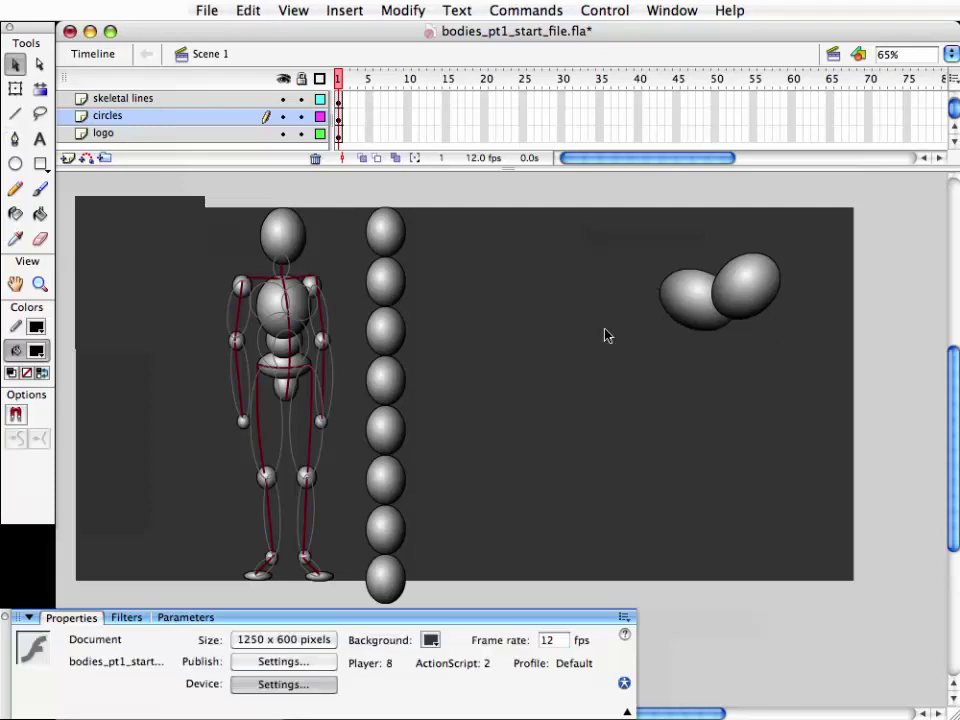
- Duplicate the left shoulder sphere and move the copy up-right beside the large ellipses
{"action": "left_click", "coordinate": [242, 286]}
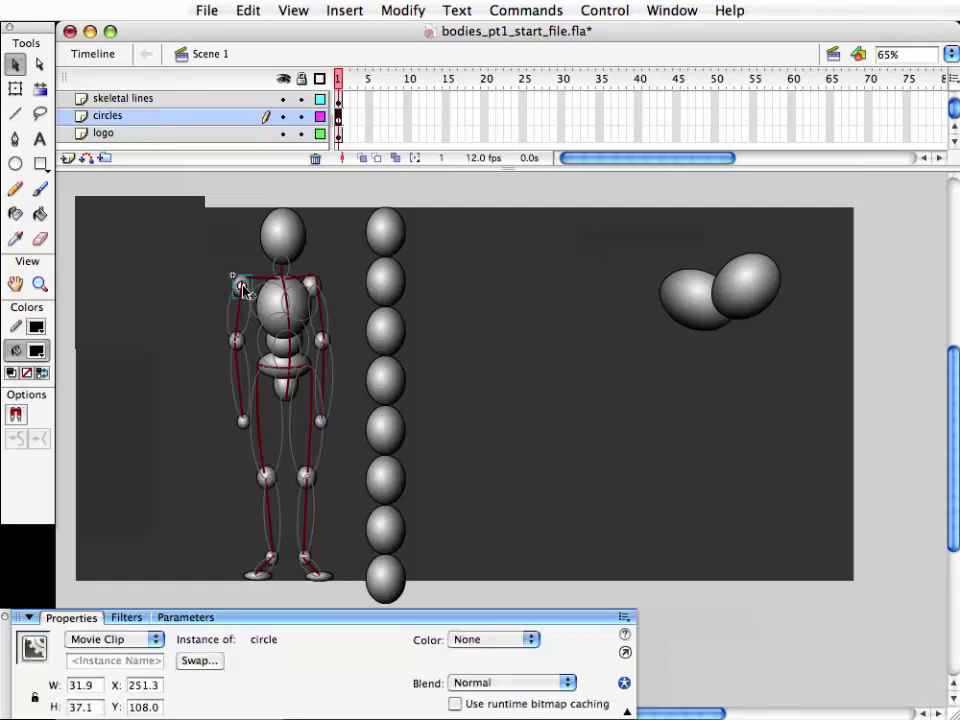
{"action": "key", "text": "super+c"}
{"action": "key", "text": "super+v"}
{"action": "mouse_move", "coordinate": [497, 439]}
{"action": "left_mouse_down"}
{"action": "mouse_move", "coordinate": [578, 316]}
{"action": "mouse_move", "coordinate": [664, 298]}
{"action": "left_mouse_up"}
{"action": "key", "text": "q"}
{"action": "key", "text": "v"}
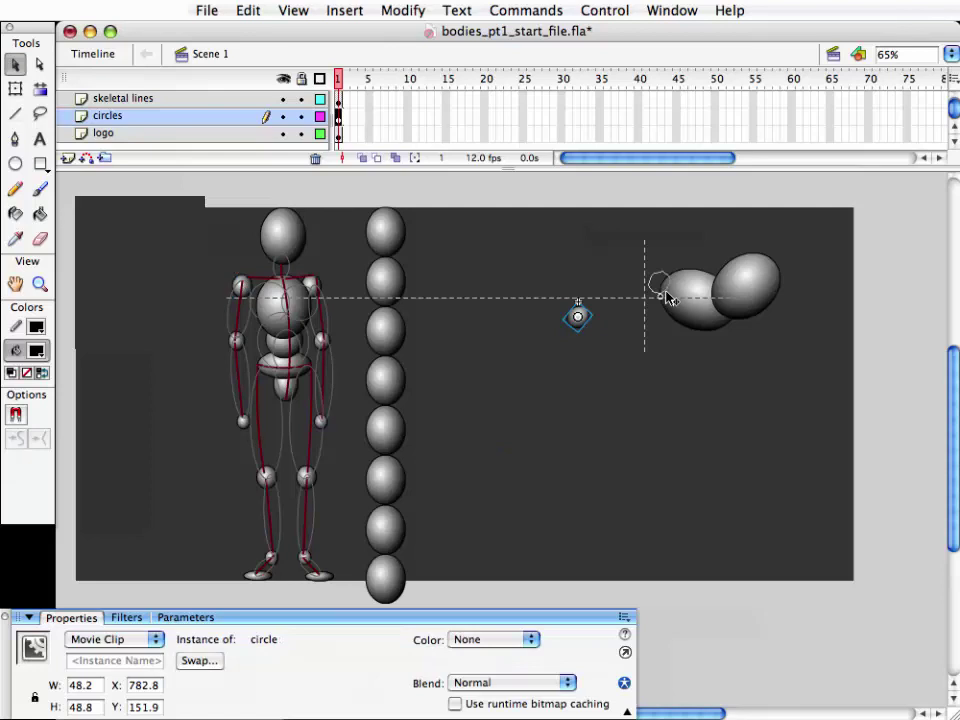
- Scale the pasted circle to 120% and nudge it into place
{"action": "key", "text": "super+alt+s"}
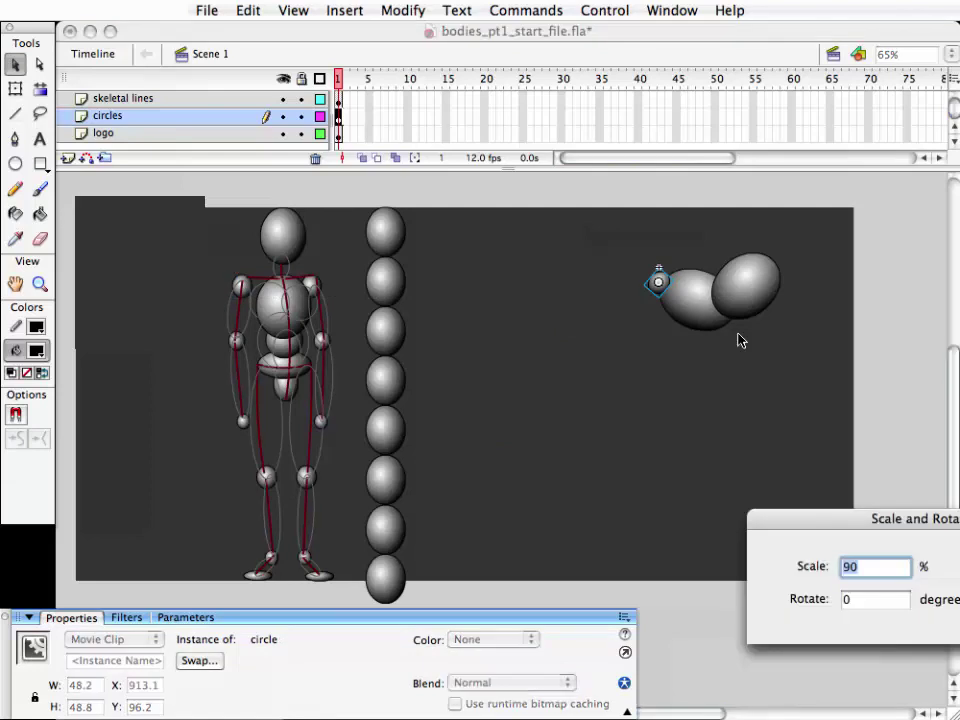
{"action": "type", "text": "120"}
{"action": "key", "text": "Return"}
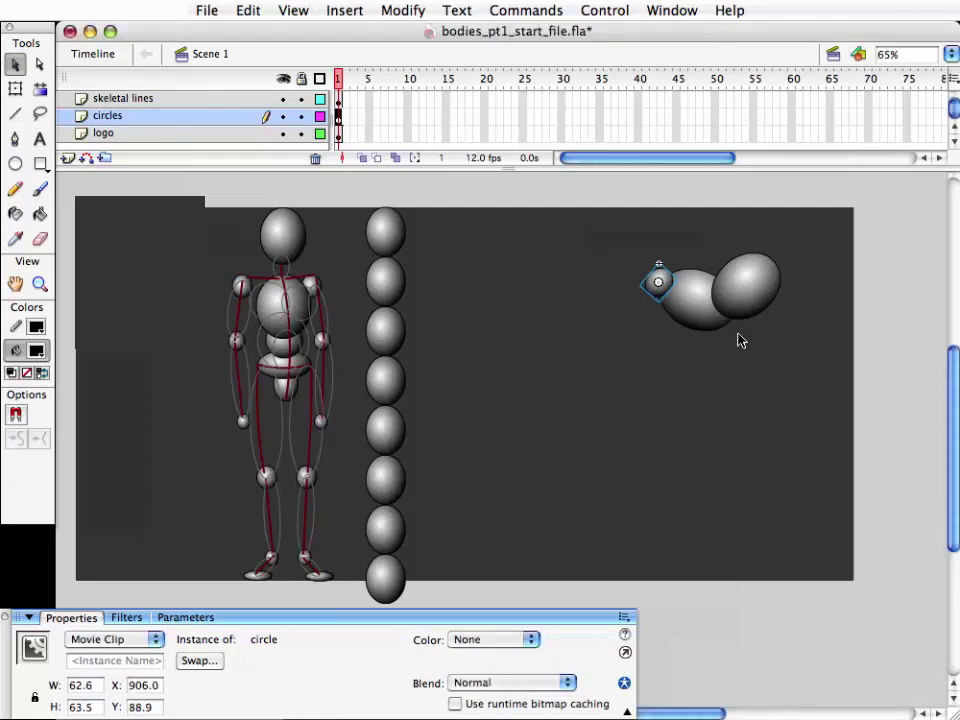
{"action": "key", "text": "Right"}
{"action": "key", "text": "Right"}
{"action": "key", "text": "Right"}
{"action": "key", "text": "Up"}
{"action": "key", "text": "Up"}
{"action": "key", "text": "Up"}
- Undo a stray pasted copy and scale the circle to 90%
{"action": "key", "text": "super+c"}
{"action": "key", "text": "super+v"}
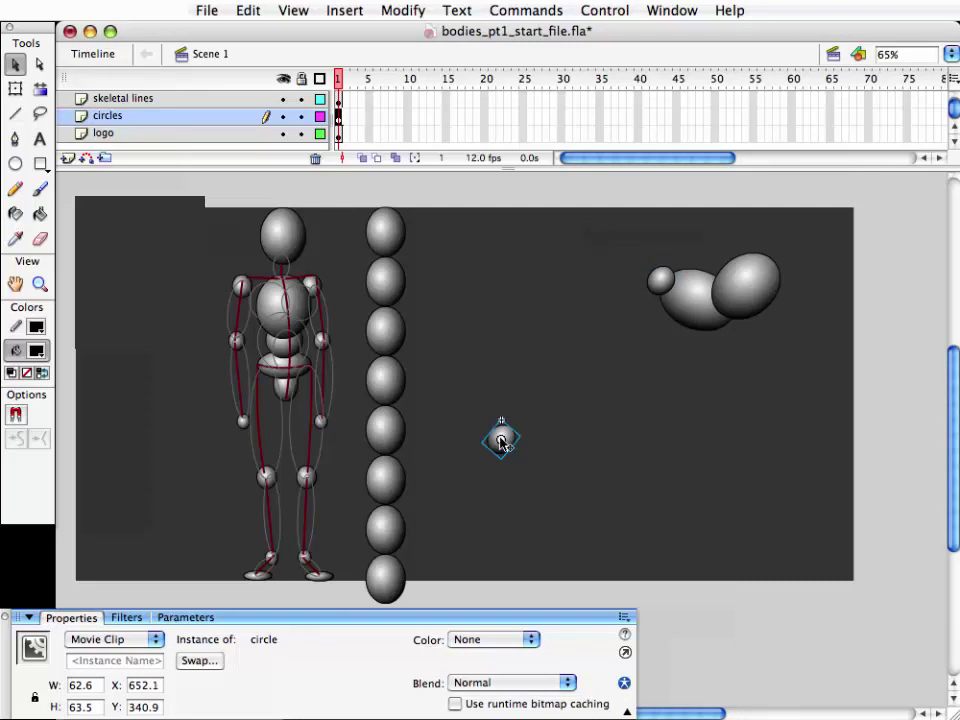
{"action": "key", "text": "super+z"}
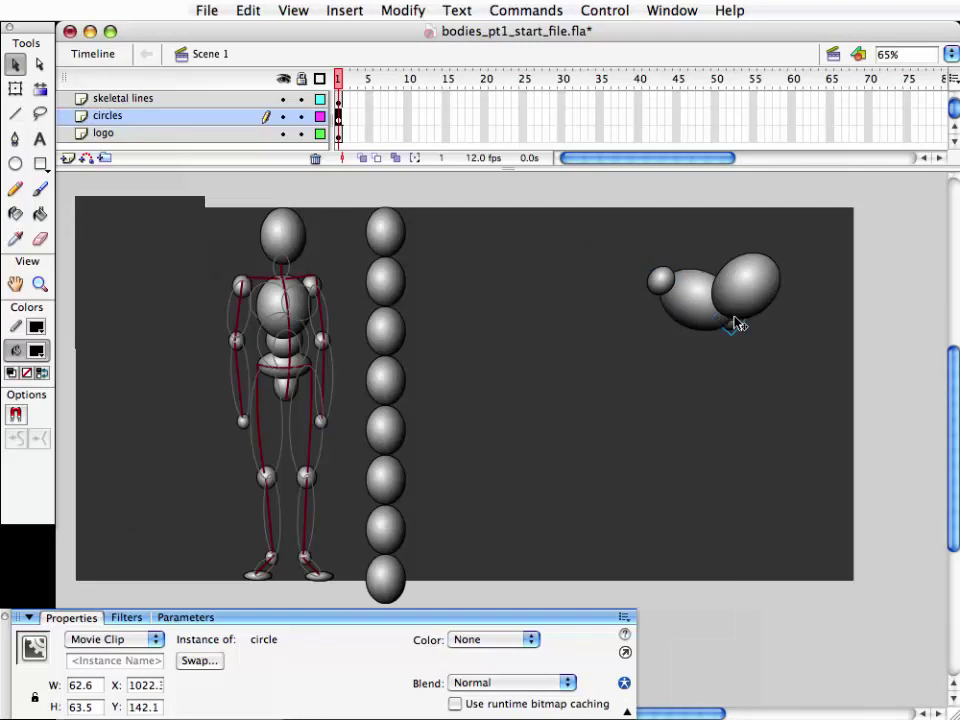
{"action": "key", "text": "super+alt+s"}
{"action": "type", "text": "90"}
{"action": "key", "text": "Return"}
- Move the circle below the large ellipse, shrink it to 80%, and shift it slightly
{"action": "key", "text": "shift+Down"}
{"action": "key", "text": "shift+Down"}
{"action": "key", "text": "shift+Down"}
{"action": "key", "text": "shift+Right"}
{"action": "key", "text": "shift+Right"}
{"action": "key", "text": "shift+Right"}
{"action": "key", "text": "shift+Right"}
{"action": "key", "text": "shift+Right"}
{"action": "key", "text": "shift+Up"}
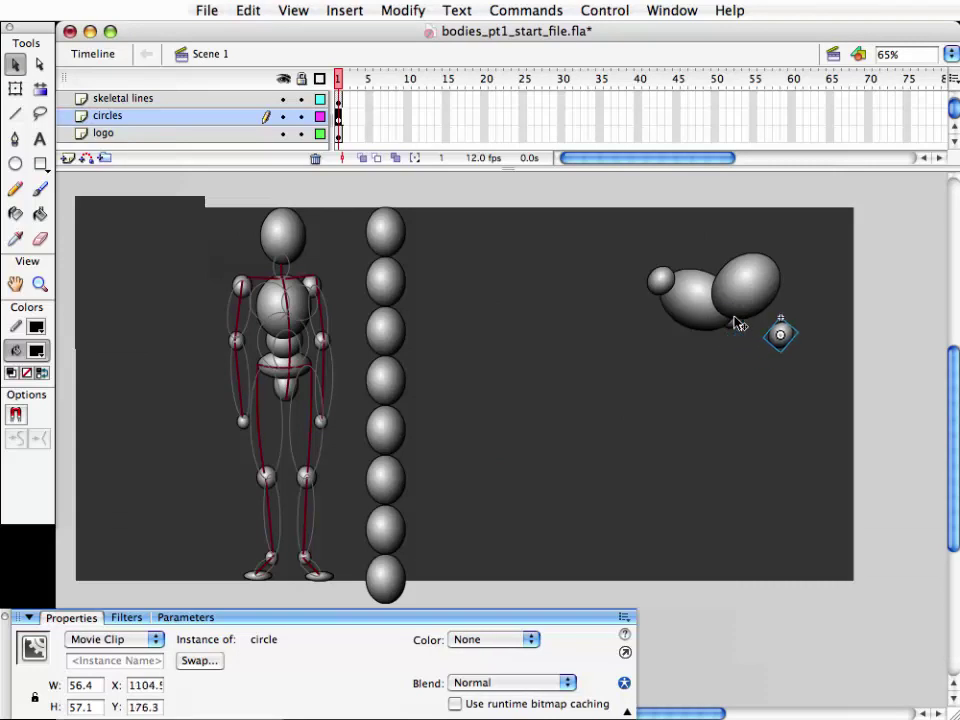
{"action": "key", "text": "super+alt+s"}
{"action": "type", "text": "80"}
{"action": "key", "text": "Return"}
{"action": "mouse_move", "coordinate": [777, 335]}
{"action": "left_mouse_down"}
{"action": "mouse_move", "coordinate": [765, 332]}
{"action": "mouse_move", "coordinate": [785, 345]}
{"action": "left_mouse_up"}
- Shrink the lower-right joint circle another 80% and fine-tune its position
{"action": "key", "text": "ctrl+alt+s"}
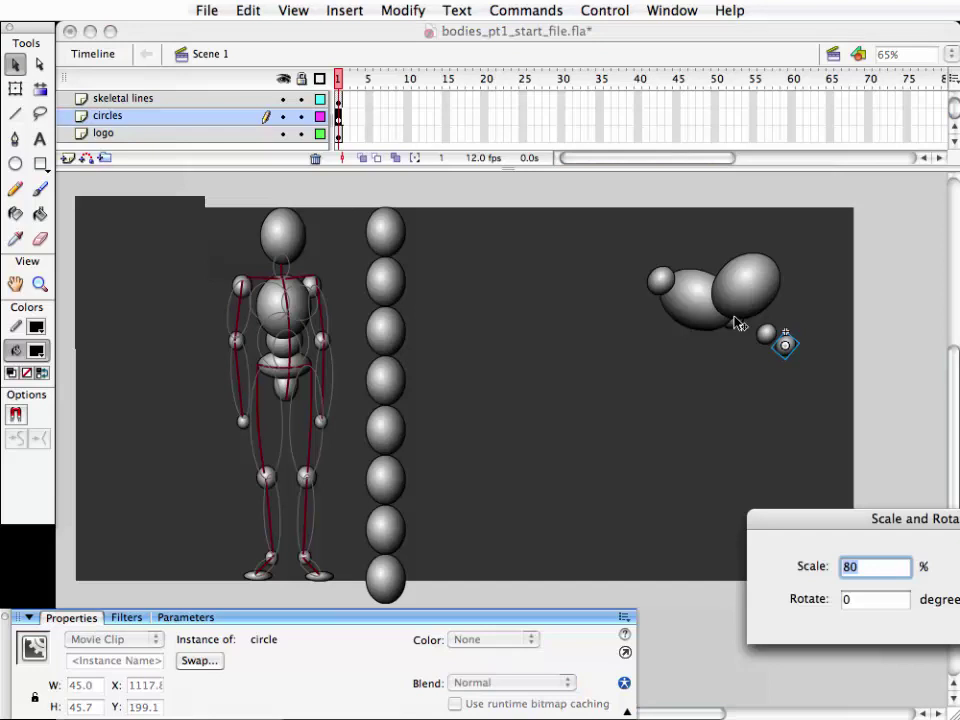
{"action": "key", "text": "Return"}
{"action": "left_click_drag", "start_coordinate": [785, 345], "coordinate": [784, 344]}
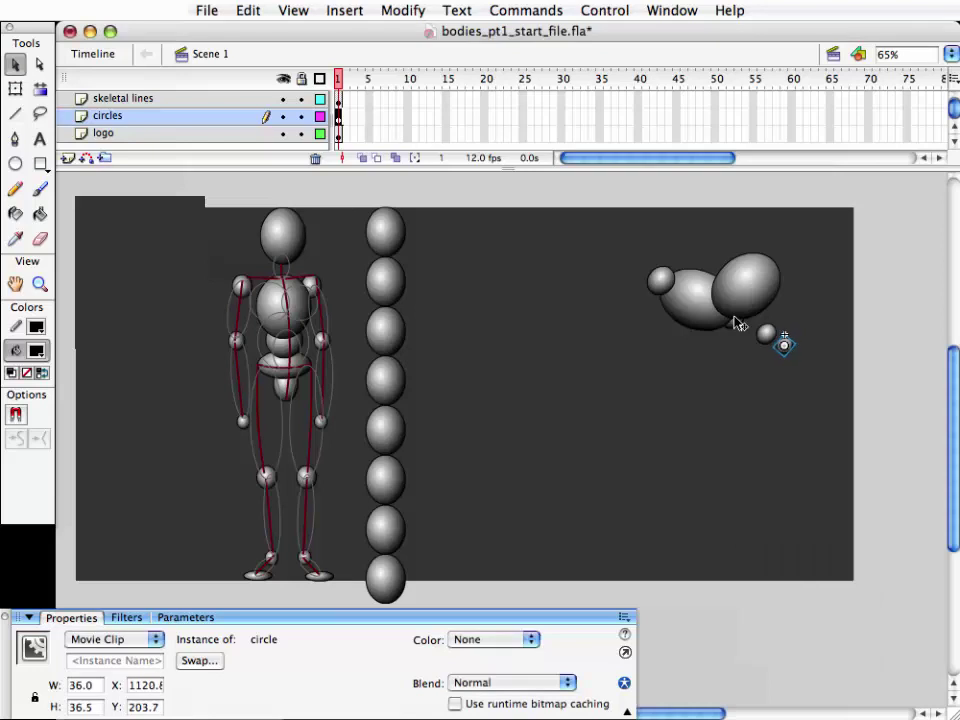
{"action": "left_click", "coordinate": [859, 452]}
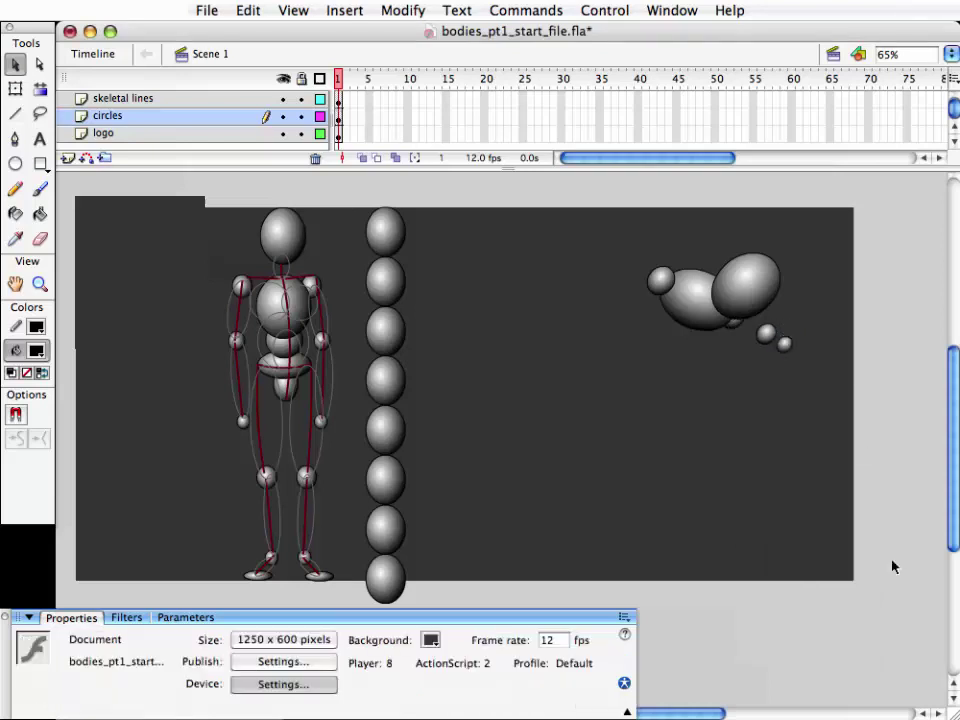
- Move the small circle left of the ellipses up-left, enlarging it to 110%
{"action": "left_click", "coordinate": [662, 281]}
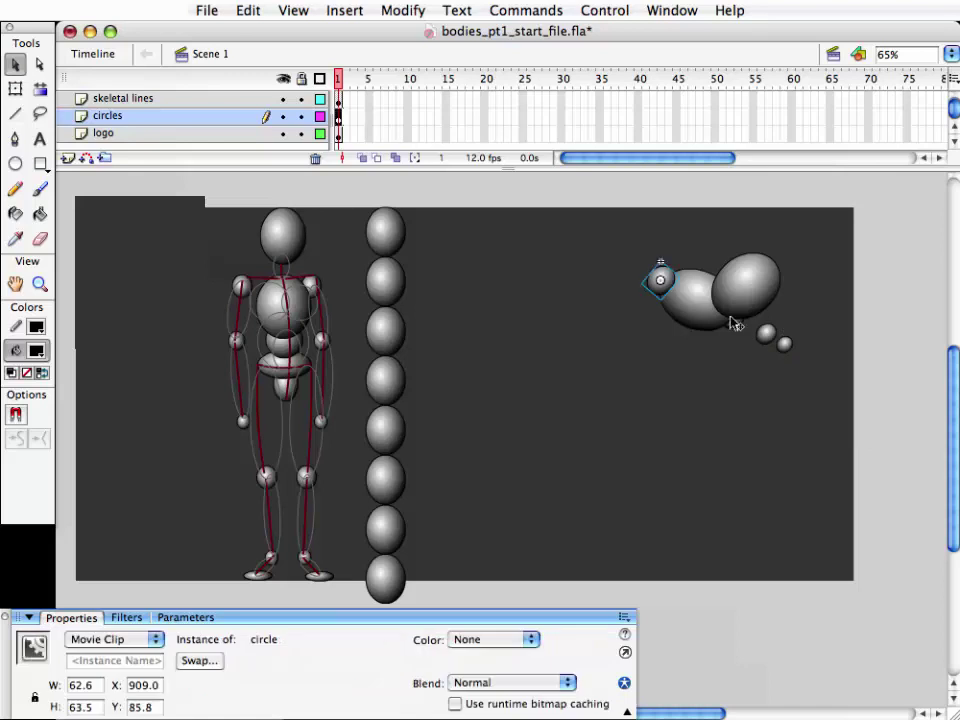
{"action": "left_click_drag", "start_coordinate": [660, 280], "coordinate": [613, 265]}
{"action": "key", "text": "ctrl+alt+s"}
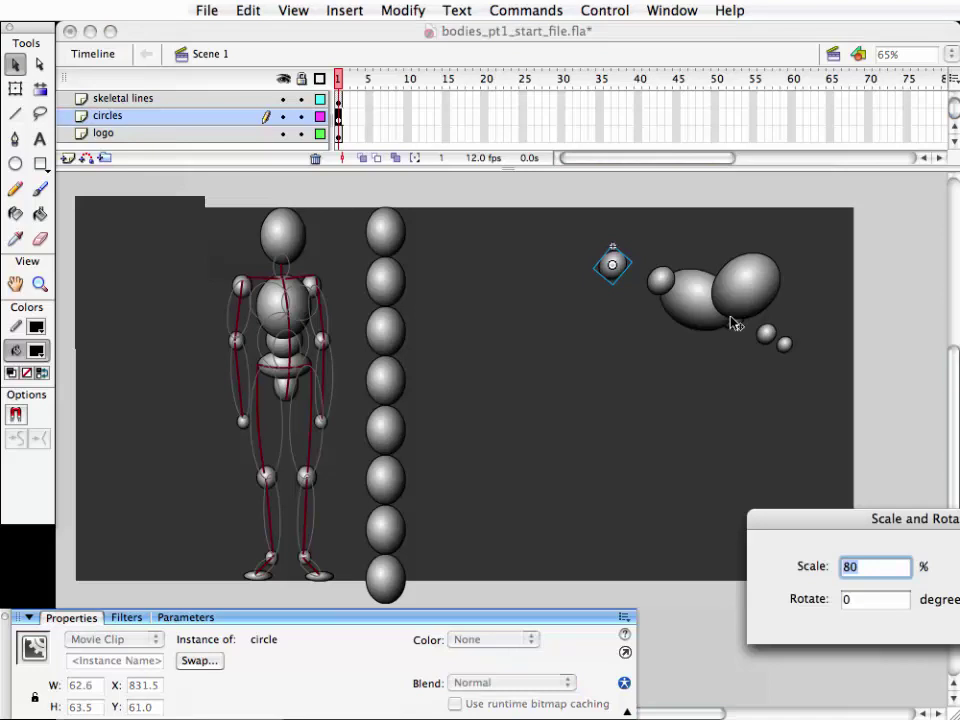
{"action": "type", "text": "110"}
{"action": "key", "text": "Return"}
{"action": "mouse_move", "coordinate": [612, 265]}
{"action": "left_mouse_down"}
{"action": "mouse_move", "coordinate": [572, 266]}
{"action": "mouse_move", "coordinate": [543, 255]}
{"action": "mouse_move", "coordinate": [586, 258]}
{"action": "mouse_move", "coordinate": [520, 245]}
{"action": "mouse_move", "coordinate": [558, 264]}
{"action": "left_mouse_up"}
- Freely resize the up-left chain circle, making it slightly smaller
{"action": "key", "text": "q"}
{"action": "key", "text": "v"}
{"action": "key", "text": "q"}
{"action": "key", "text": "v"}
{"action": "left_click", "coordinate": [686, 441]}
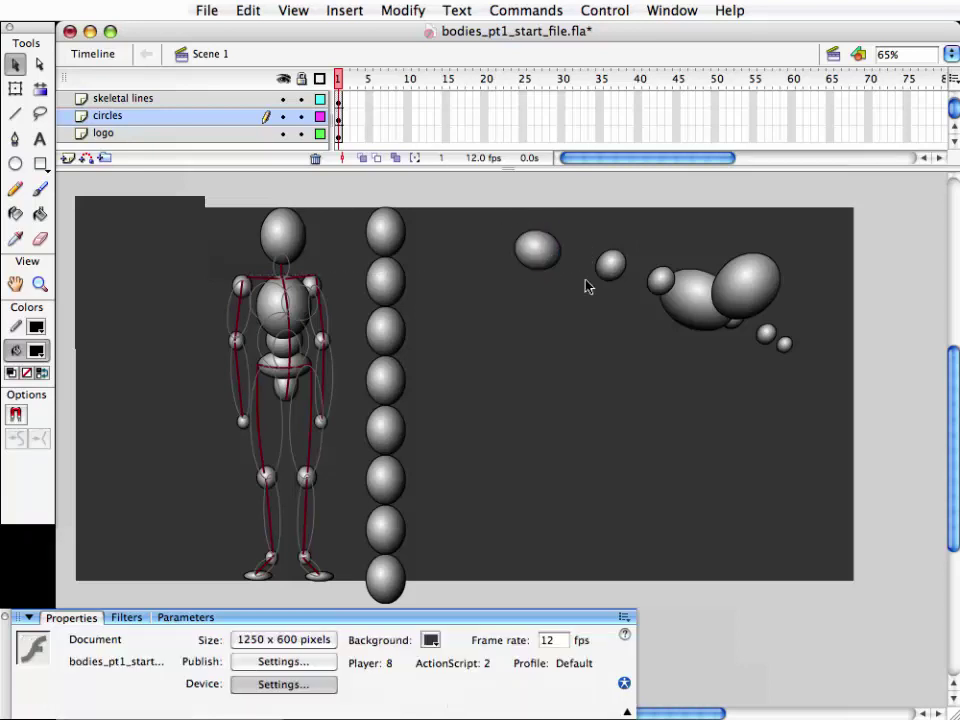
{"action": "key", "text": "q"}
{"action": "left_click", "coordinate": [611, 266]}
{"action": "left_click_drag", "start_coordinate": [636, 251], "coordinate": [641, 278]}
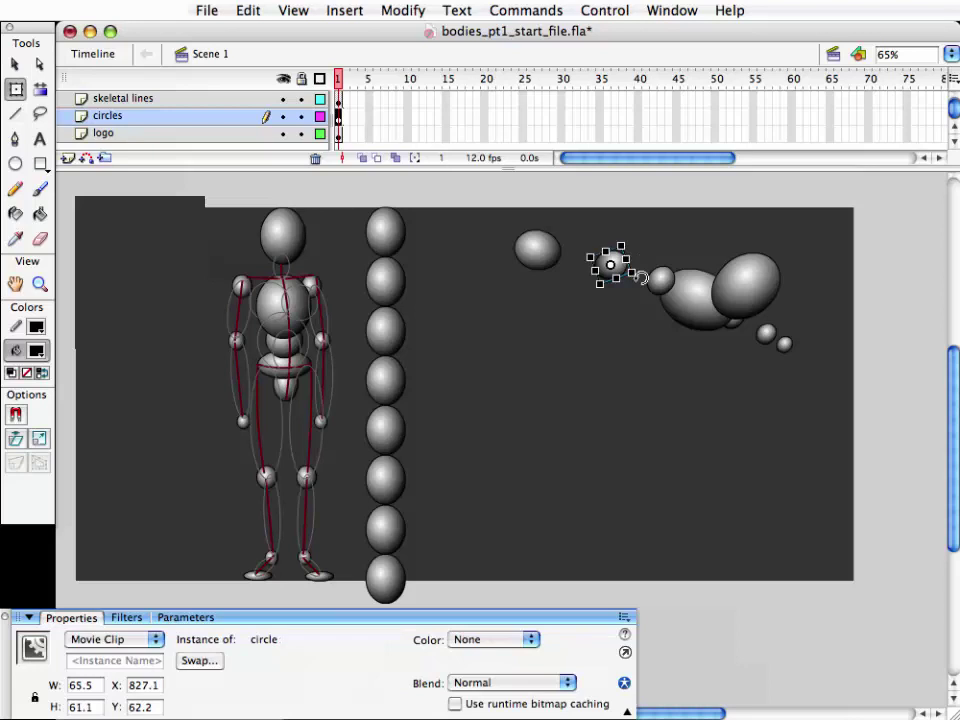
{"action": "left_click", "coordinate": [634, 441]}
- Draw hairlines between the up-left chain circles, undoing all but one short connecting line
{"action": "left_click", "coordinate": [15, 113]}
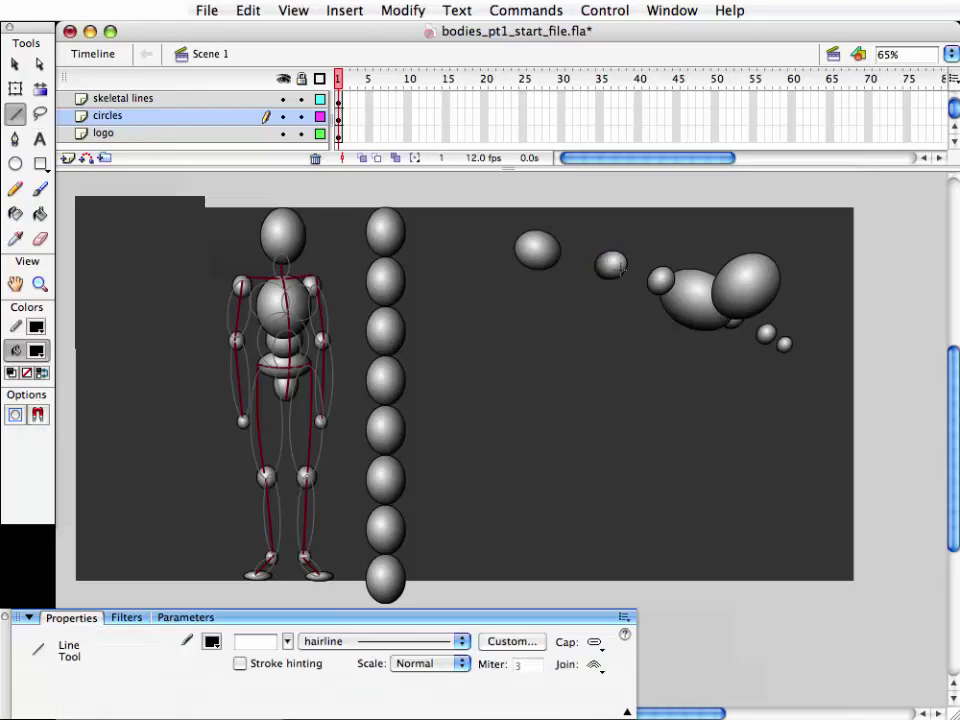
{"action": "left_click_drag", "start_coordinate": [624, 257], "coordinate": [657, 270]}
{"action": "left_click_drag", "start_coordinate": [605, 253], "coordinate": [527, 226]}
{"action": "left_click_drag", "start_coordinate": [600, 269], "coordinate": [537, 267]}
{"action": "mouse_move", "coordinate": [558, 218]}
{"action": "left_mouse_down"}
{"action": "mouse_move", "coordinate": [523, 238]}
{"action": "mouse_move", "coordinate": [519, 200]}
{"action": "mouse_move", "coordinate": [499, 217]}
{"action": "mouse_move", "coordinate": [497, 203]}
{"action": "mouse_move", "coordinate": [482, 222]}
{"action": "left_mouse_up"}
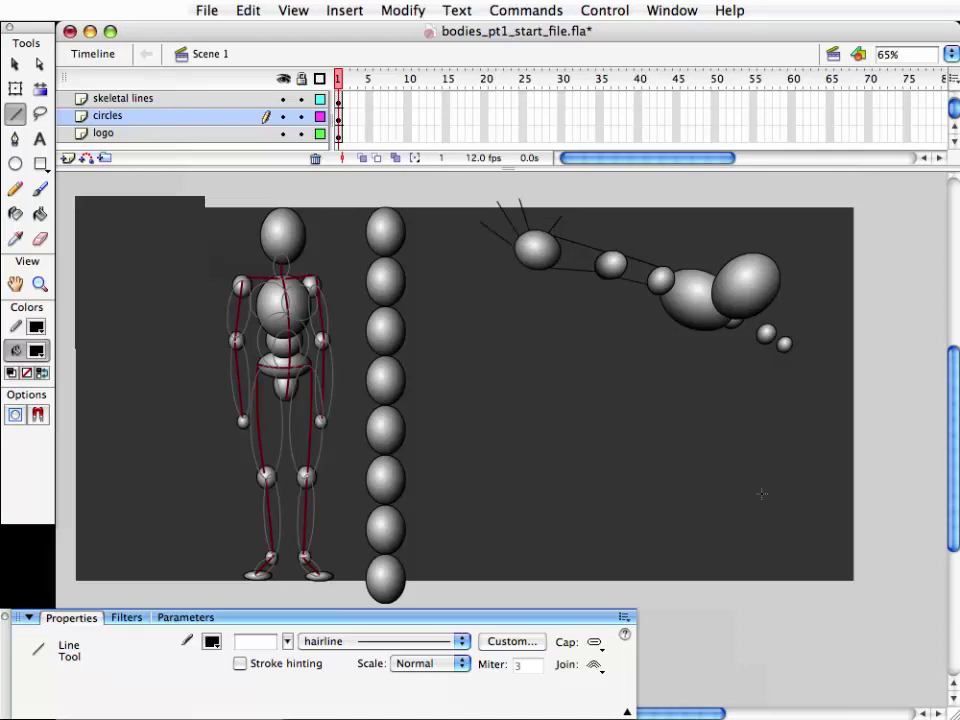
{"action": "key", "text": "ctrl+z"}
{"action": "key", "text": "ctrl+z"}
{"action": "key", "text": "ctrl+z"}
{"action": "key", "text": "ctrl+z"}
{"action": "key", "text": "v"}
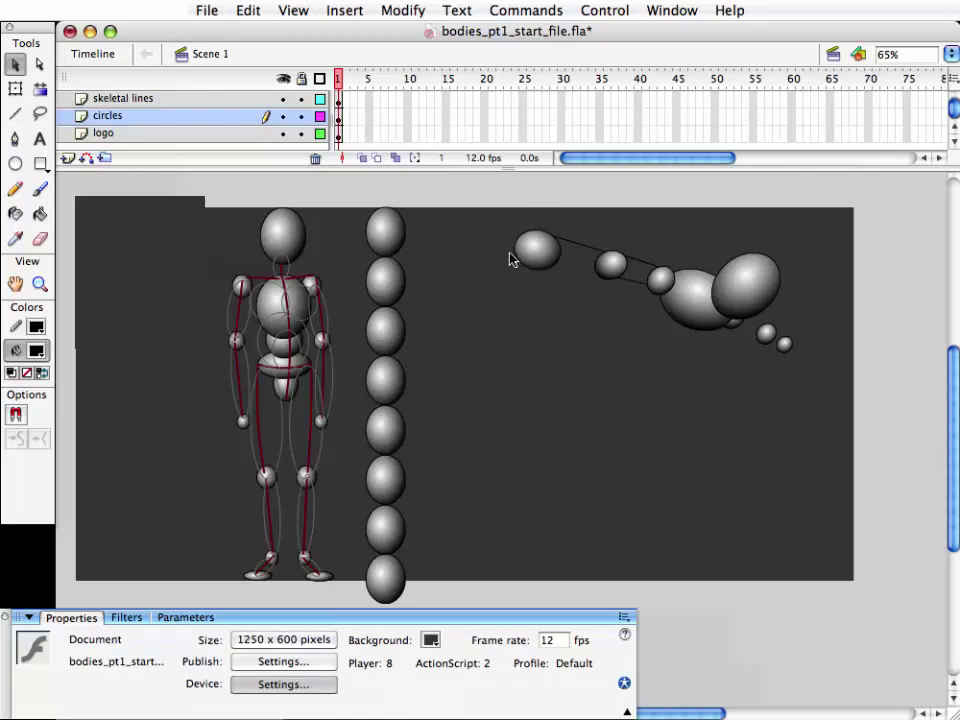
{"action": "key", "text": "ctrl+z"}
- Send one large ellipse behind its neighbour and nudge it down-left
{"action": "left_click", "coordinate": [692, 322]}
{"action": "key", "text": "shift+Down"}
{"action": "key", "text": "shift+Left"}
{"action": "key", "text": "shift+Left"}
{"action": "key", "text": "shift+Down"}
{"action": "key", "text": "ctrl+Down"}
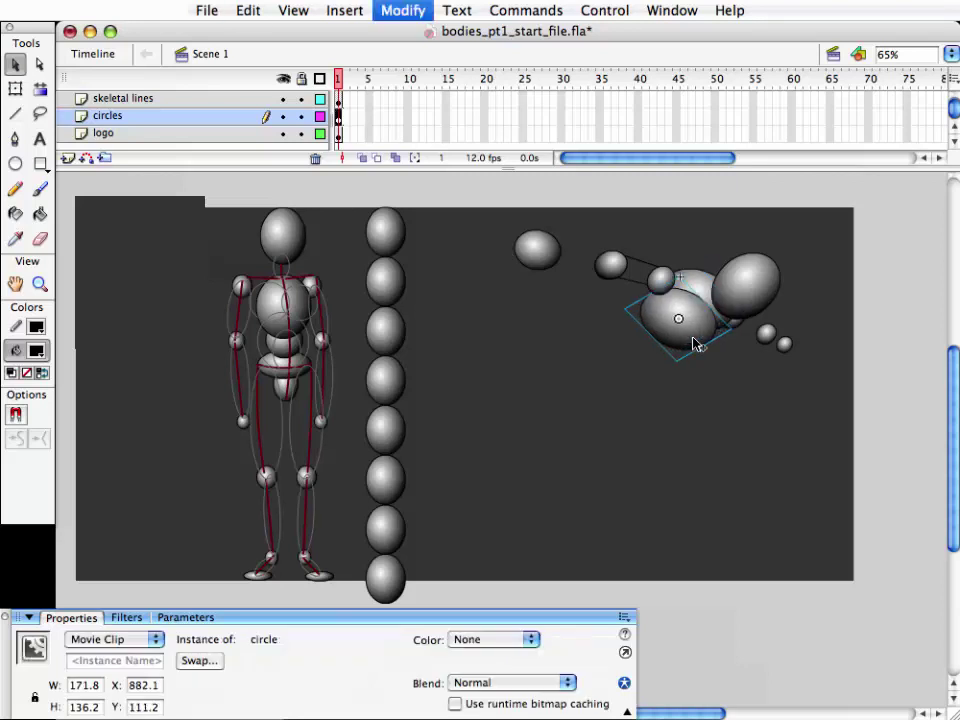
- Shrink the ellipse to 60% and nudge it into the group's lower left
{"action": "key", "text": "ctrl+alt+s"}
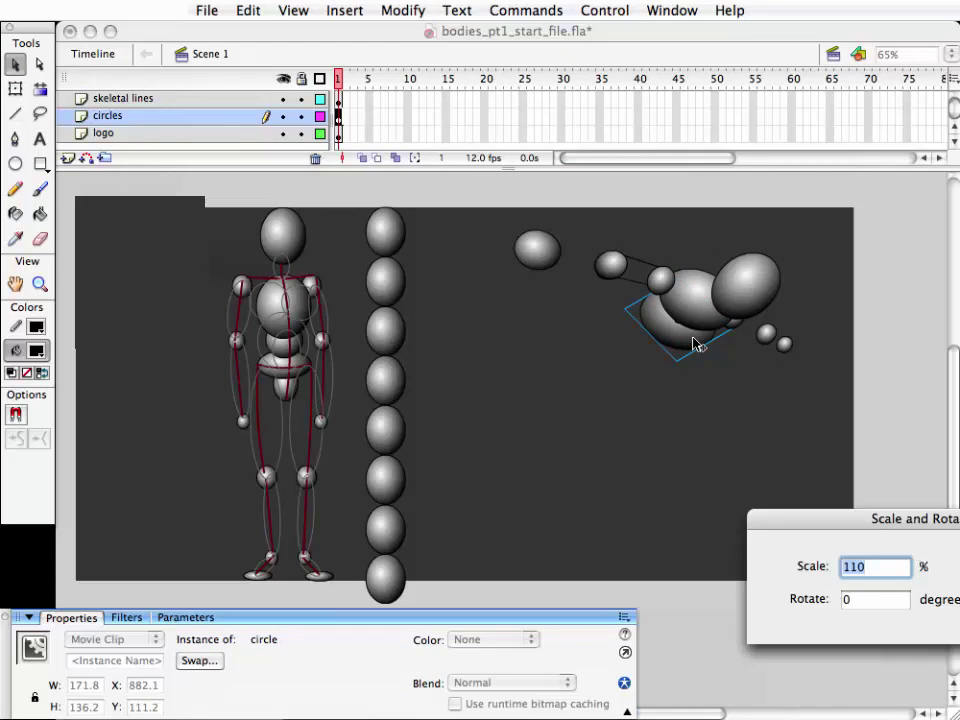
{"action": "type", "text": "8"}
{"action": "key", "text": "BackSpace"}
{"action": "type", "text": "60"}
{"action": "key", "text": "Return"}
{"action": "key", "text": "Left"}
{"action": "key", "text": "Left"}
{"action": "key", "text": "Left"}
{"action": "key", "text": "Left"}
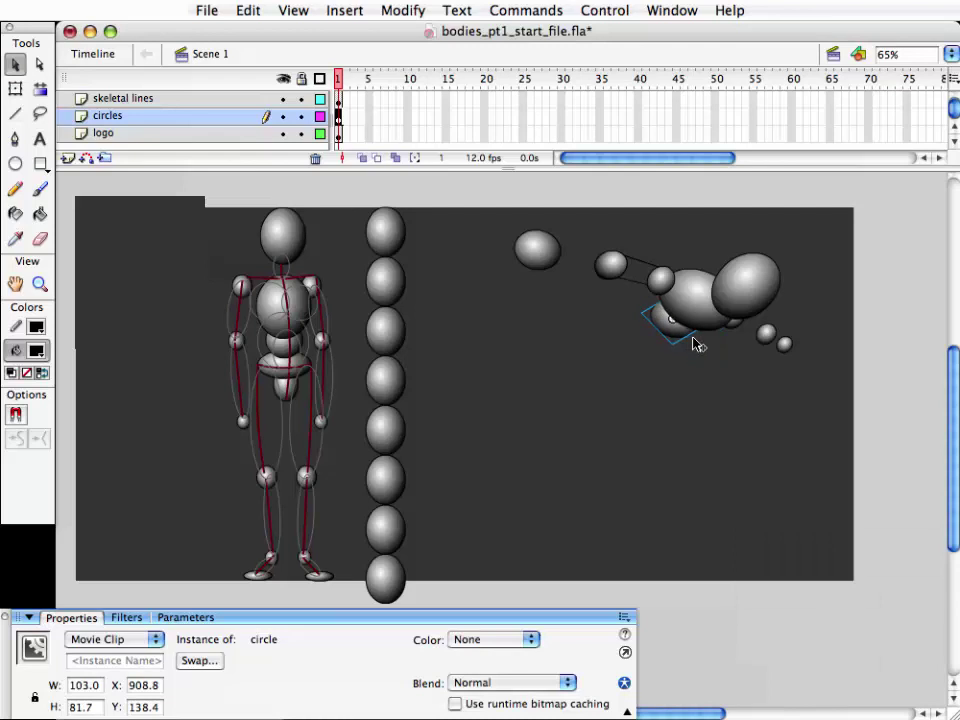
{"action": "key", "text": "Up"}
{"action": "key", "text": "Up"}
{"action": "key", "text": "Up"}
{"action": "key", "text": "Up"}
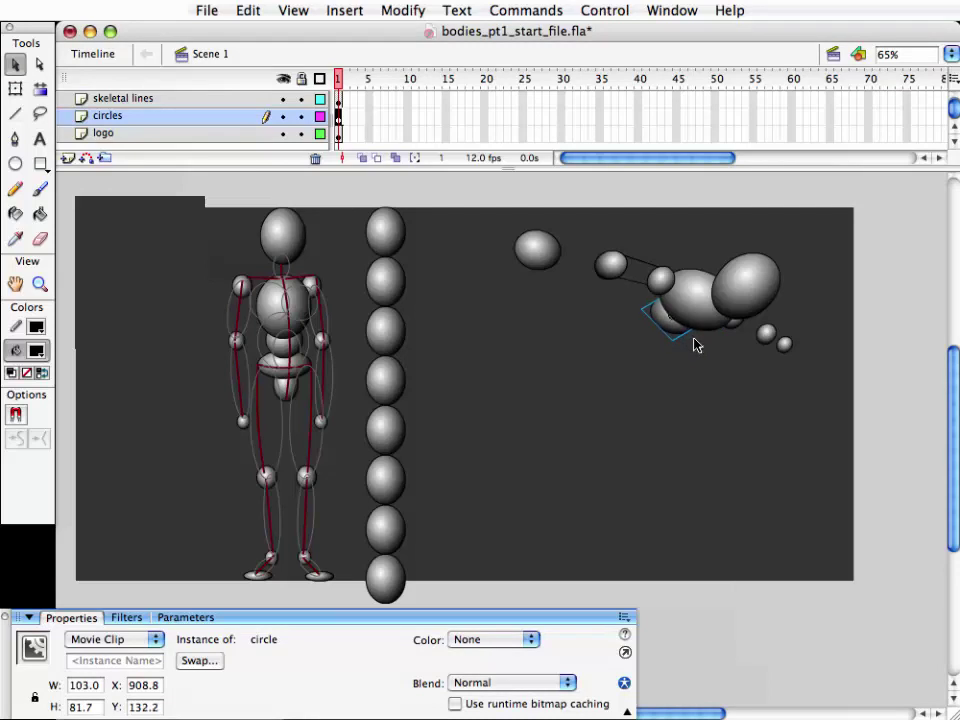
{"action": "key", "text": "shift+Left"}
{"action": "key", "text": "shift+Left"}
{"action": "key", "text": "shift+Down"}
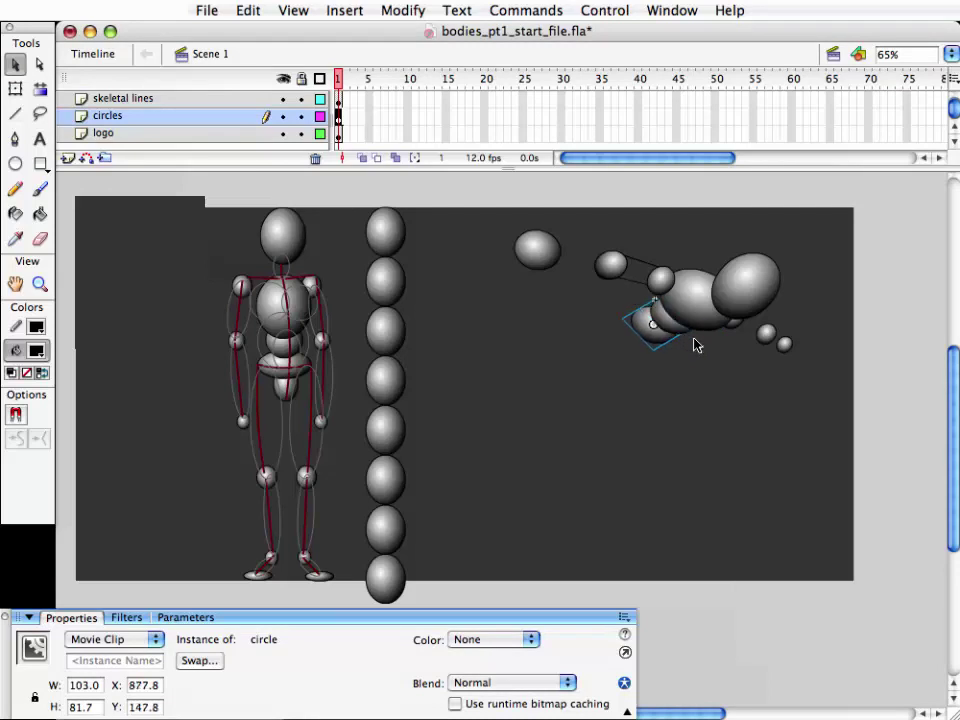
- Scale the oval to 90% and tilt it slightly with Free Transform
{"action": "key", "text": "ctrl+alt+s"}
{"action": "type", "text": "90"}
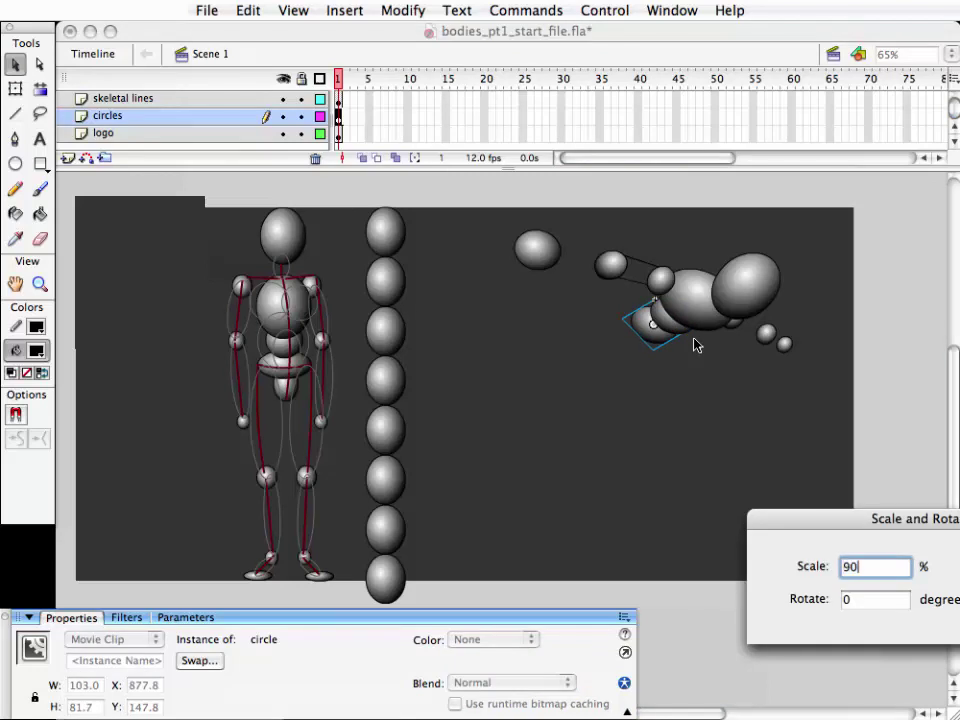
{"action": "key", "text": "Return"}
{"action": "key", "text": "q"}
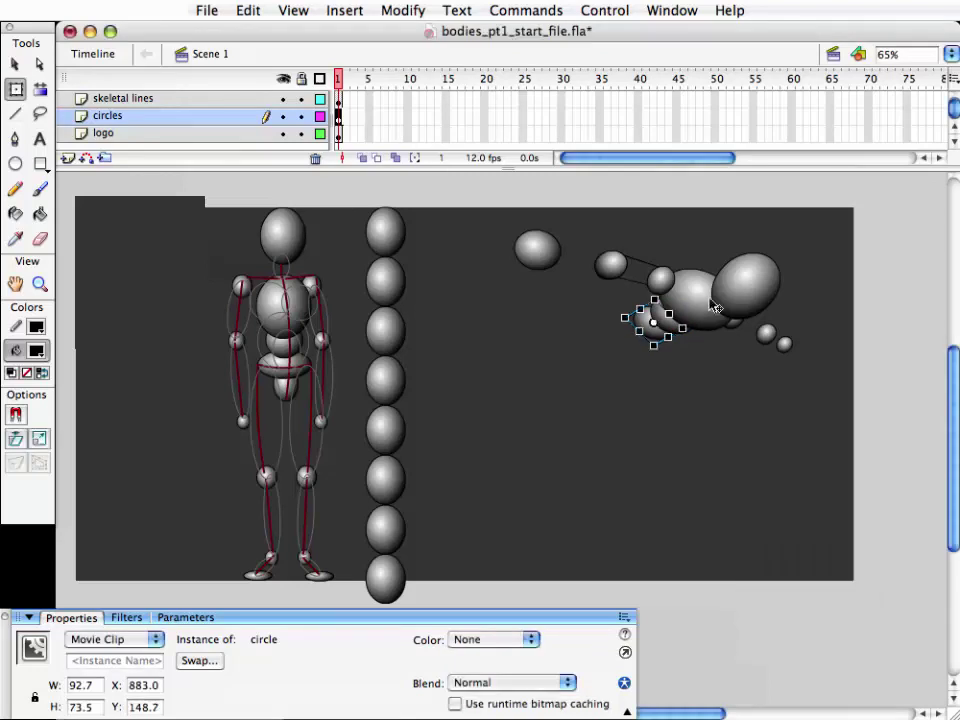
{"action": "left_click_drag", "start_coordinate": [697, 345], "coordinate": [699, 355]}
{"action": "key", "text": "v"}
{"action": "left_click", "coordinate": [700, 391]}
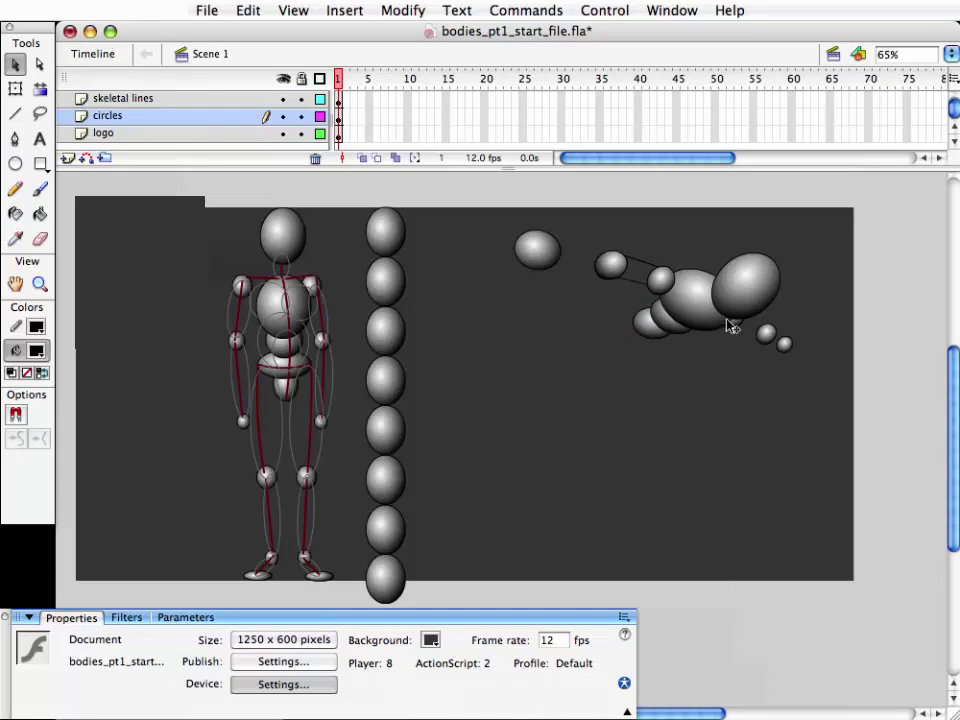
- Nudge the lower-right joint circle toward the oval with arrow keys
{"action": "left_click", "coordinate": [767, 334]}
{"action": "key", "text": "shift+Left"}
{"action": "key", "text": "shift+Left"}
{"action": "key", "text": "shift+Left"}
{"action": "key", "text": "shift+Left"}
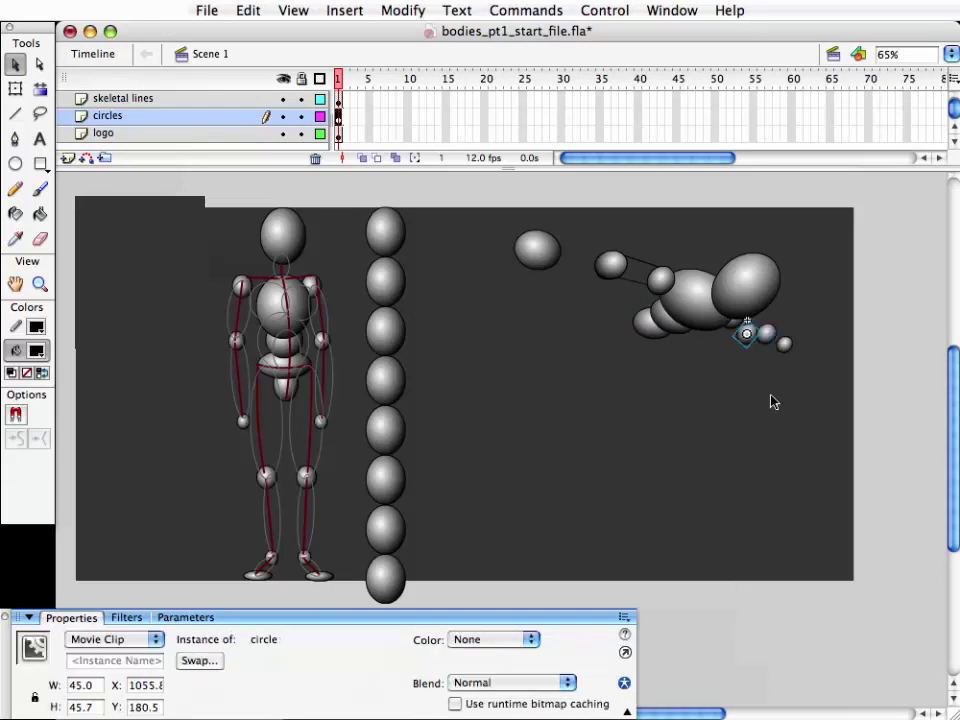
{"action": "key", "text": "shift+Left"}
{"action": "key", "text": "shift+Left"}
{"action": "key", "text": "shift+Left"}
{"action": "key", "text": "shift+Left"}
{"action": "key", "text": "shift+Left"}
{"action": "key", "text": "shift+Left"}
{"action": "key", "text": "shift+Left"}
{"action": "key", "text": "shift+Up"}
{"action": "key", "text": "Up"}
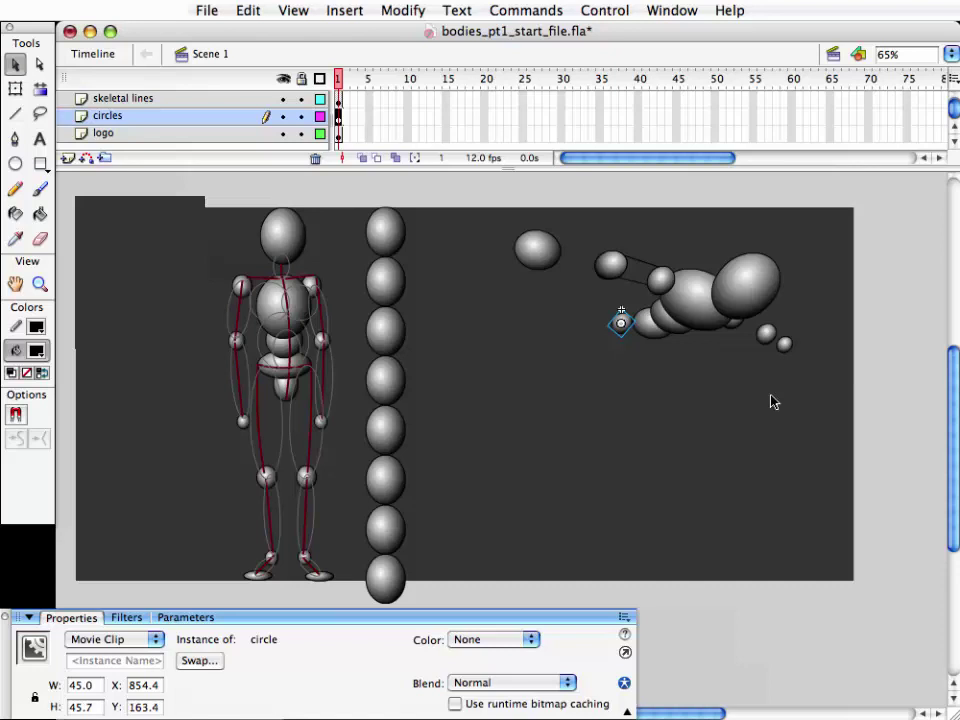
{"action": "key", "text": "Up"}
{"action": "key", "text": "Up"}
{"action": "key", "text": "Up"}
{"action": "key", "text": "Up"}
{"action": "key", "text": "Up"}
{"action": "key", "text": "Right"}
{"action": "key", "text": "Right"}
{"action": "key", "text": "Right"}
{"action": "key", "text": "Right"}
{"action": "key", "text": "Right"}
{"action": "key", "text": "Right"}
{"action": "key", "text": "Right"}
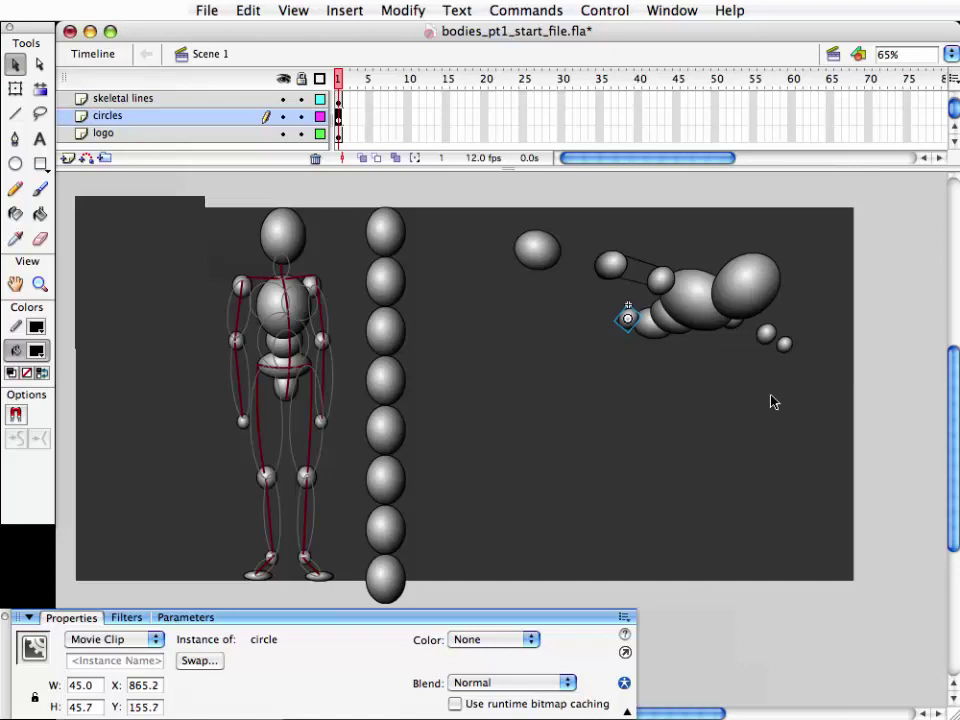
{"action": "key", "text": "Right"}
{"action": "key", "text": "Right"}
{"action": "key", "text": "Right"}
{"action": "key", "text": "Down"}
{"action": "key", "text": "Down"}
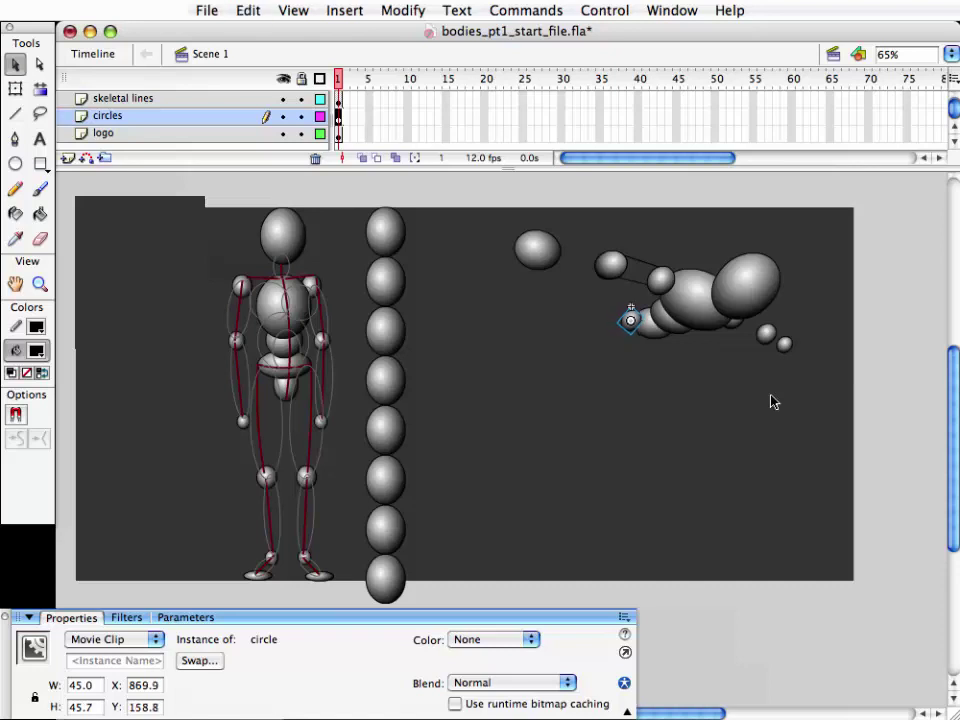
{"action": "key", "text": "shift+Down"}
{"action": "key", "text": "shift+Right"}
{"action": "key", "text": "shift+Right"}
{"action": "key", "text": "shift+Right"}
- Send the joint circle behind the large ellipse, shift it right and down, and shrink it
{"action": "key", "text": "ctrl+Down"}
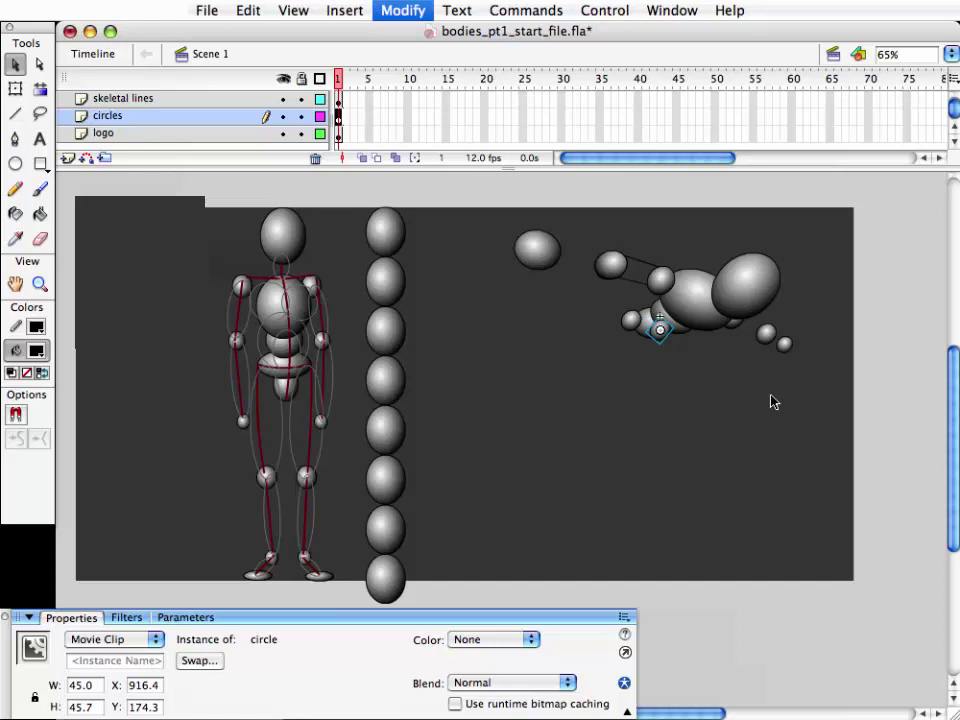
{"action": "key", "text": "Right"}
{"action": "key", "text": "Right"}
{"action": "key", "text": "Right"}
{"action": "key", "text": "Right"}
{"action": "key", "text": "Right"}
{"action": "key", "text": "Right"}
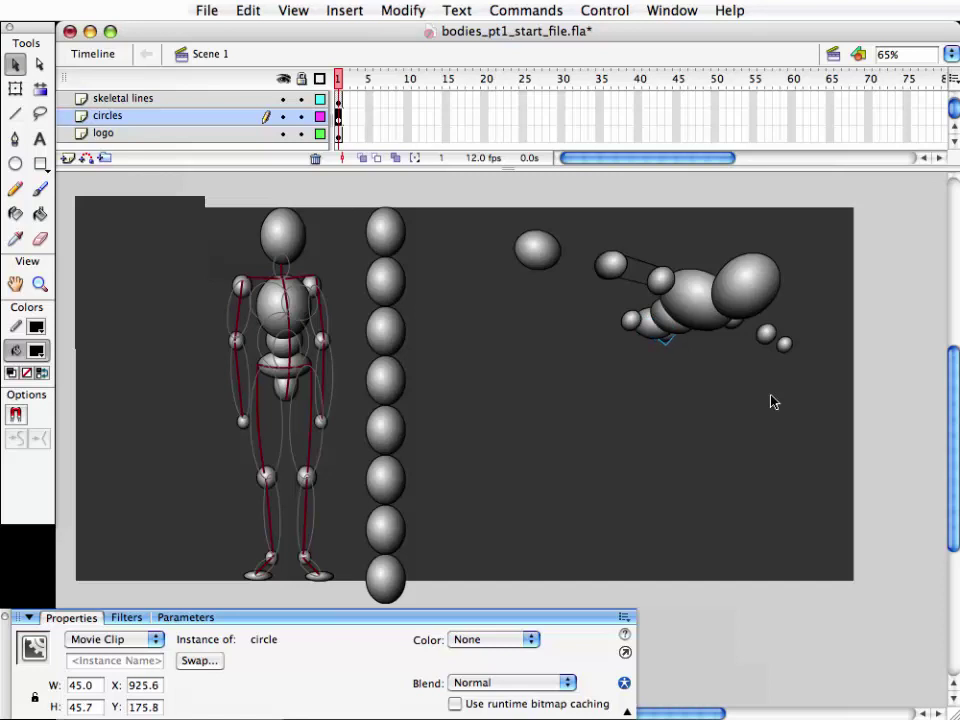
{"action": "key", "text": "Right"}
{"action": "key", "text": "shift+Down"}
{"action": "key", "text": "shift+Down"}
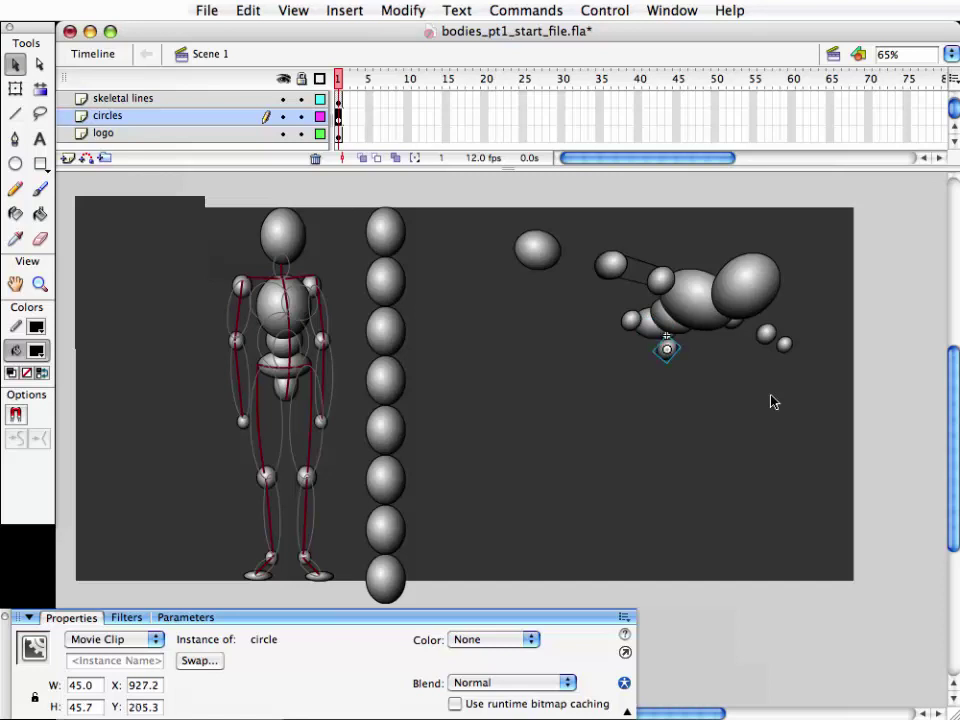
{"action": "key", "text": "q"}
{"action": "left_click_drag", "start_coordinate": [665, 350], "coordinate": [668, 344]}
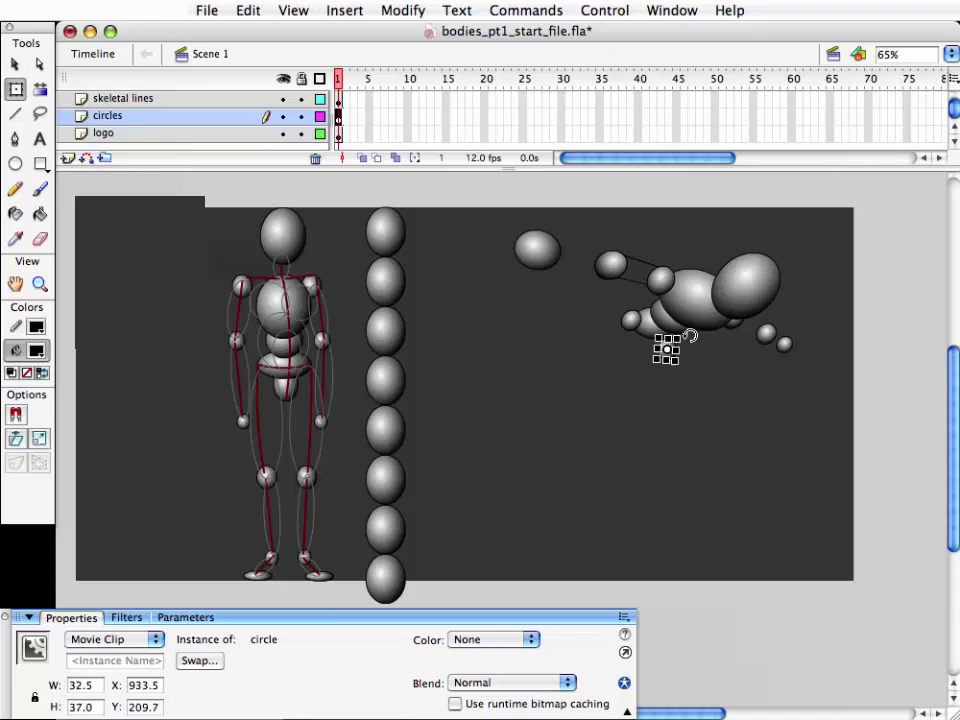
{"action": "key", "text": "v"}
- Place the small circle on the skeleton's hip and fine-tune its position
{"action": "left_click_drag", "start_coordinate": [268, 385], "coordinate": [268, 385]}
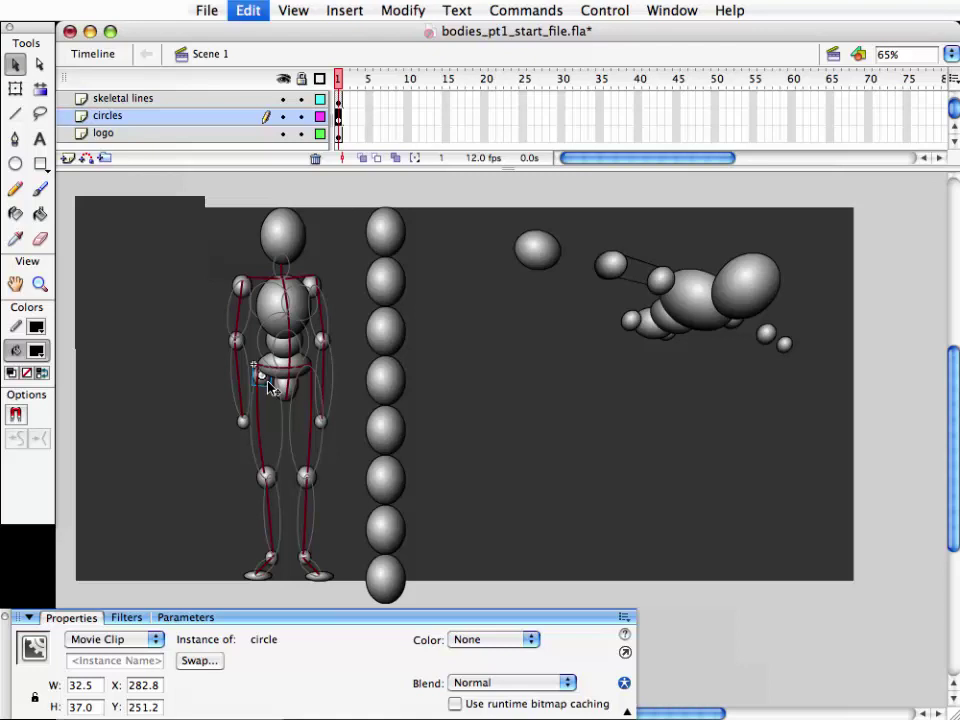
{"action": "left_click", "coordinate": [476, 386]}
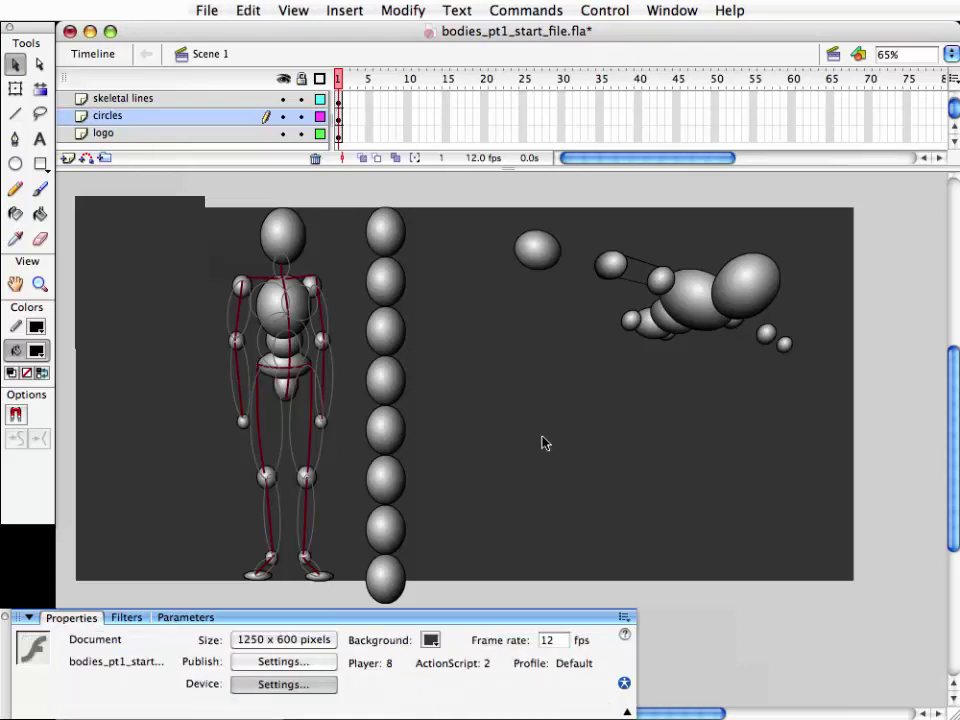
{"action": "key", "text": "ctrl+z"}
{"action": "key", "text": "ctrl+y"}
{"action": "key", "text": "ctrl+z"}
{"action": "key", "text": "shift+Right"}
{"action": "key", "text": "shift+Right"}
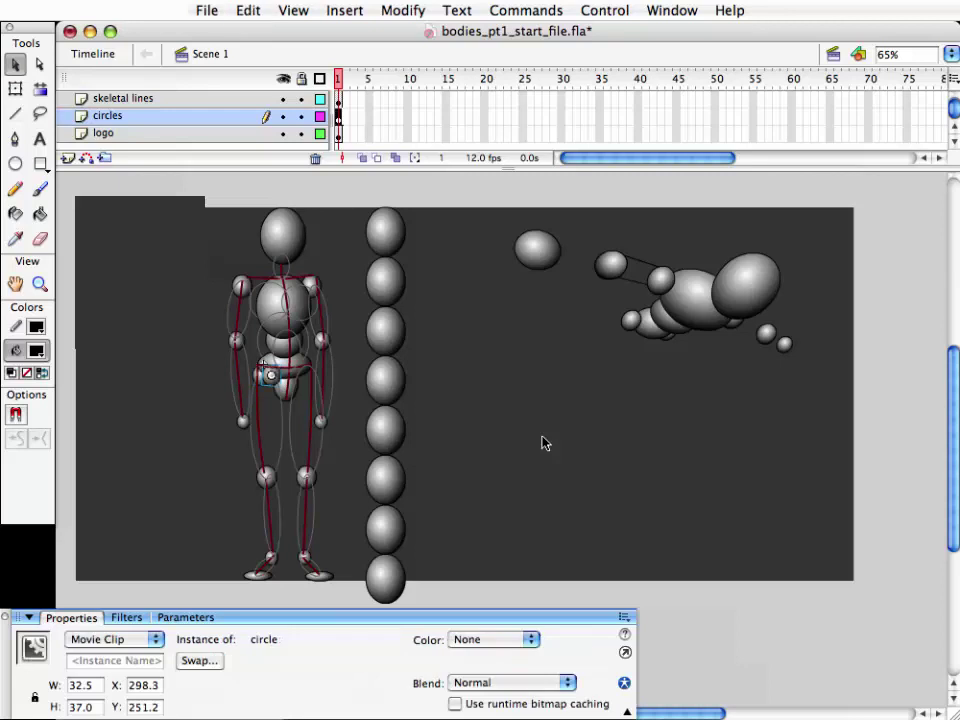
{"action": "key", "text": "shift+Right"}
{"action": "key", "text": "shift+Right"}
{"action": "key", "text": "shift+Right"}
{"action": "key", "text": "shift+Right"}
{"action": "key", "text": "shift+Right"}
{"action": "key", "text": "Left"}
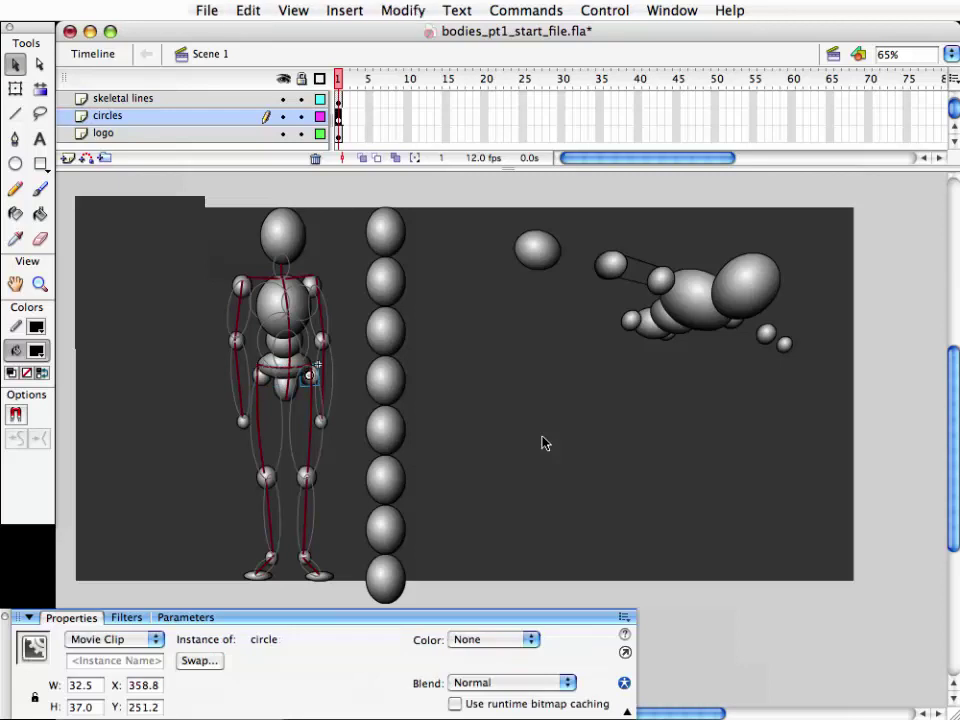
{"action": "key", "text": "Left"}
{"action": "key", "text": "Up"}
- Copy a small circle from the posed figure to the left of the torso
{"action": "left_click", "coordinate": [572, 418]}
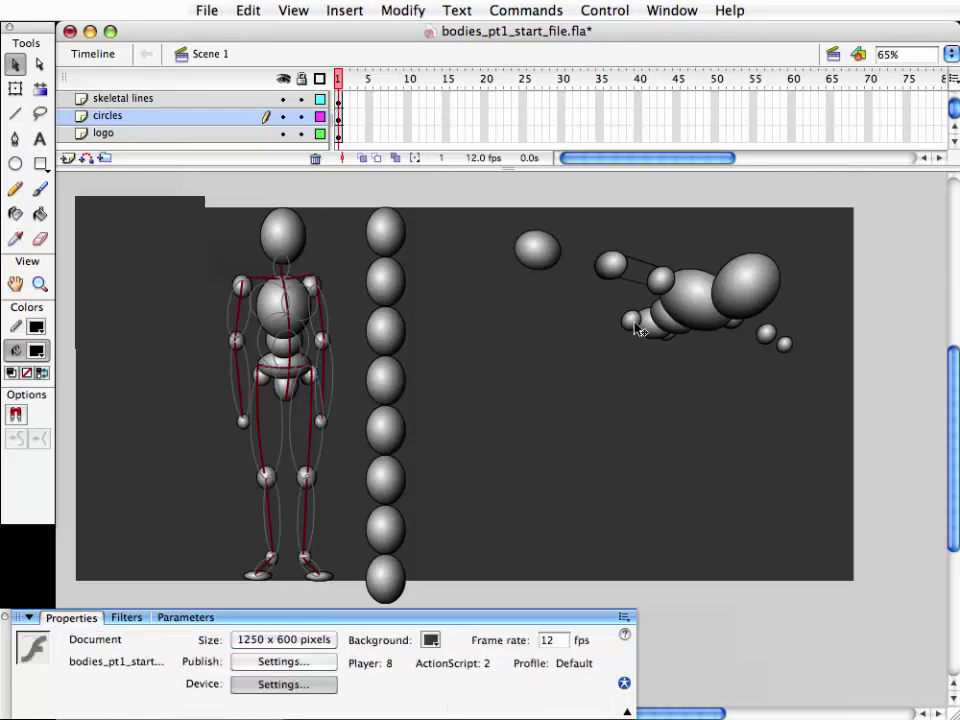
{"action": "left_click", "coordinate": [634, 325]}
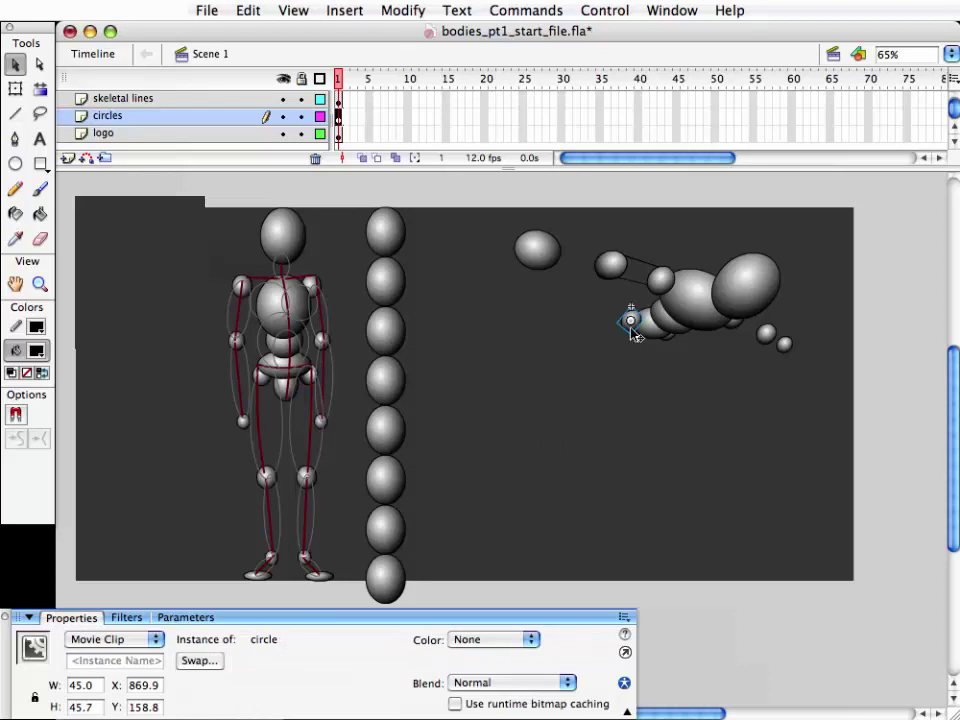
{"action": "mouse_move", "coordinate": [634, 335]}
{"action": "left_mouse_down"}
{"action": "mouse_move", "coordinate": [566, 355]}
{"action": "mouse_move", "coordinate": [571, 367]}
{"action": "mouse_move", "coordinate": [569, 354]}
{"action": "left_mouse_up"}
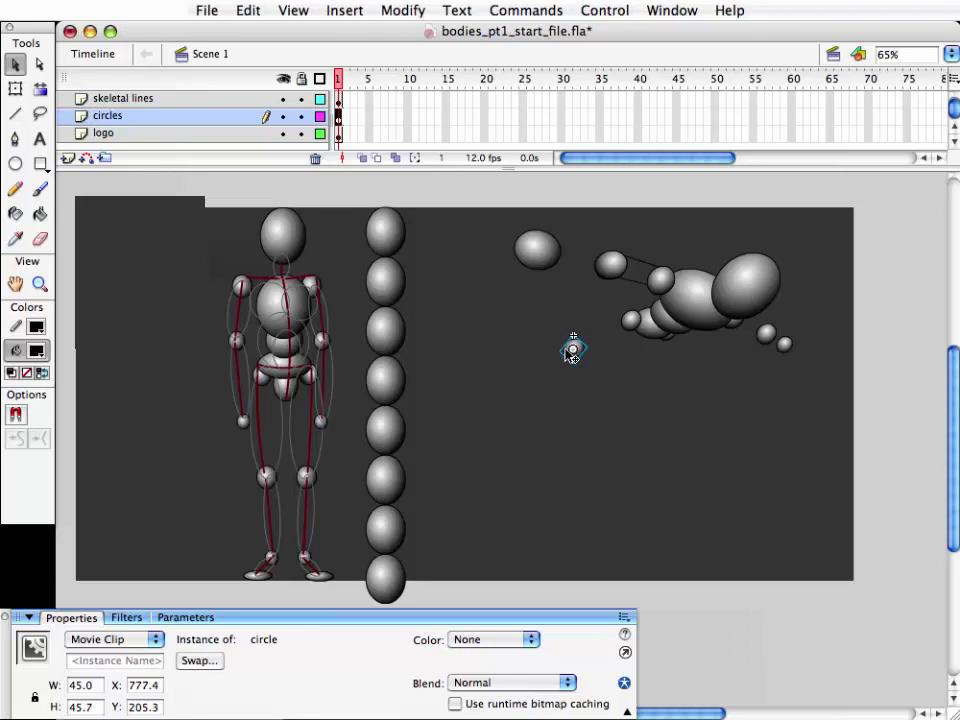
- Paste a copy of the circle below-left of the original and shrink it to 80% twice
{"action": "key", "text": "ctrl+c"}
{"action": "key", "text": "ctrl+shift+v"}
{"action": "key", "text": "shift+Down"}
{"action": "key", "text": "shift+Down"}
{"action": "key", "text": "shift+Down"}
{"action": "key", "text": "shift+Left"}
{"action": "key", "text": "shift+Left"}
{"action": "key", "text": "shift+Left"}
{"action": "key", "text": "shift+Left"}
{"action": "key", "text": "shift+Left"}
{"action": "key", "text": "shift+Left"}
{"action": "key", "text": "shift+Left"}
{"action": "key", "text": "shift+Left"}
{"action": "key", "text": "ctrl+alt+s"}
{"action": "type", "text": "80"}
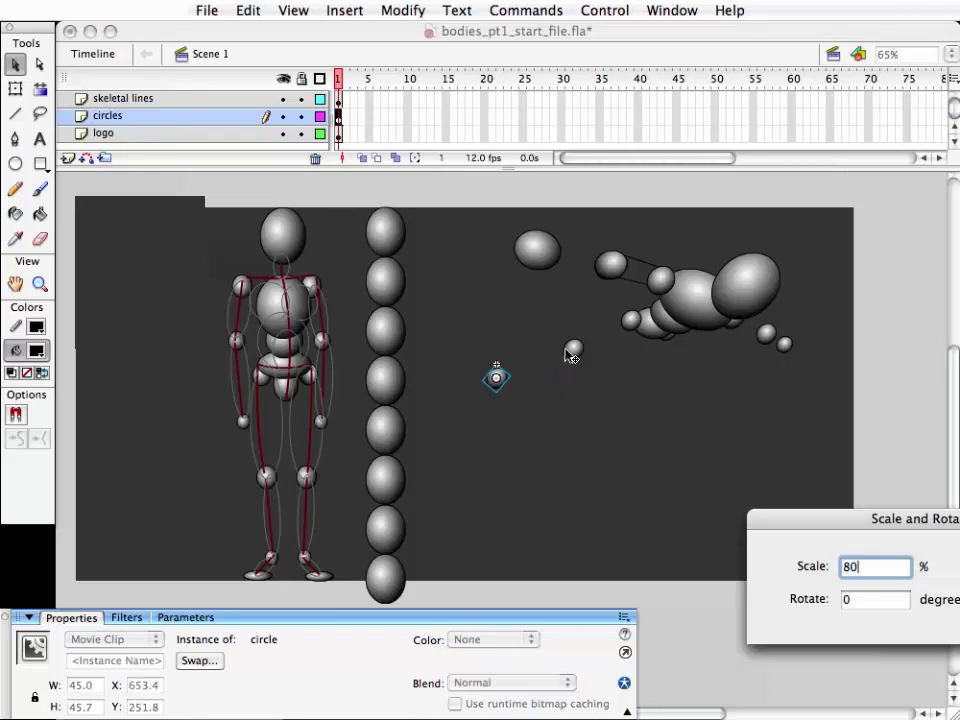
{"action": "key", "text": "Return"}
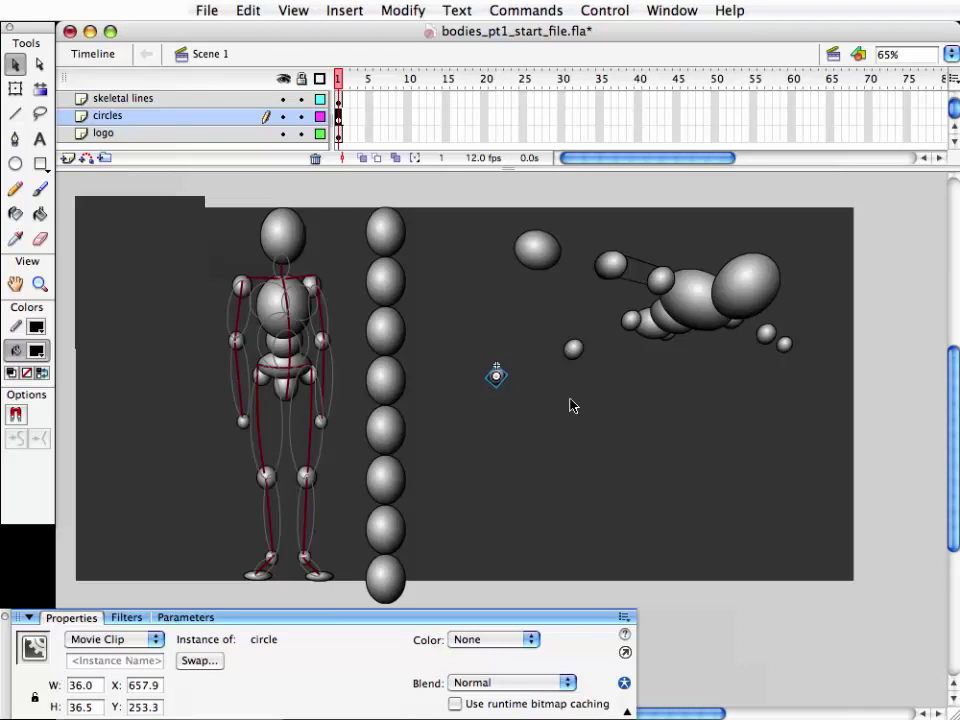
{"action": "key", "text": "shift+Right"}
{"action": "key", "text": "shift+Right"}
{"action": "key", "text": "shift+Left"}
{"action": "key", "text": "ctrl+alt+s"}
{"action": "key", "text": "Return"}
- Paste a copy of the small circle and nudge it into place just below the original
{"action": "key", "text": "ctrl+c"}
{"action": "key", "text": "ctrl+shift+v"}
{"action": "key", "text": "shift+Down"}
{"action": "key", "text": "shift+Down"}
{"action": "key", "text": "shift+Left"}
{"action": "key", "text": "shift+Up"}
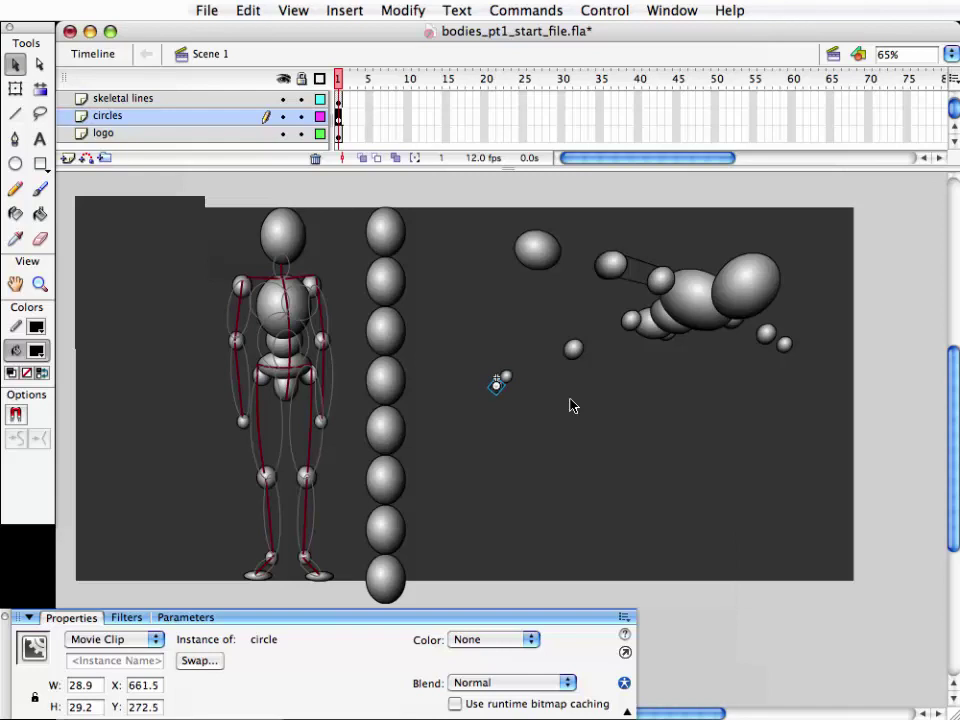
{"action": "key", "text": "shift+Up"}
{"action": "key", "text": "Right"}
{"action": "key", "text": "shift+Down"}
{"action": "key", "text": "shift+Down"}
{"action": "key", "text": "shift+Down"}
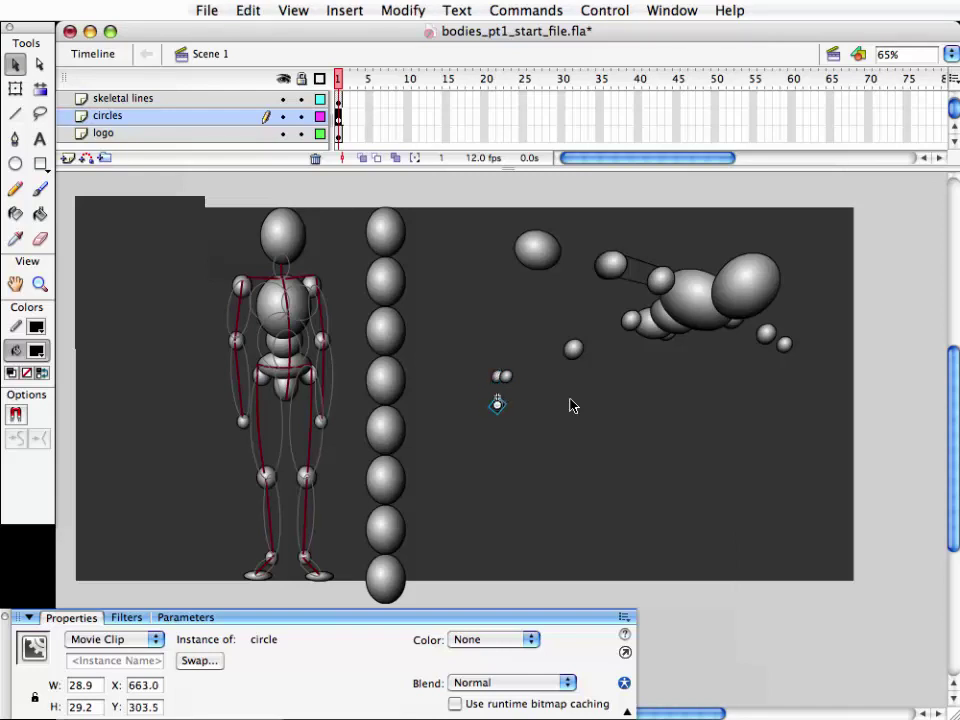
{"action": "key", "text": "Left"}
{"action": "key", "text": "Left"}
{"action": "key", "text": "Up"}
{"action": "key", "text": "Up"}
{"action": "key", "text": "Up"}
{"action": "key", "text": "Up"}
{"action": "key", "text": "Up"}
{"action": "key", "text": "Up"}
{"action": "key", "text": "Up"}
{"action": "key", "text": "Up"}
{"action": "left_click", "coordinate": [574, 402]}
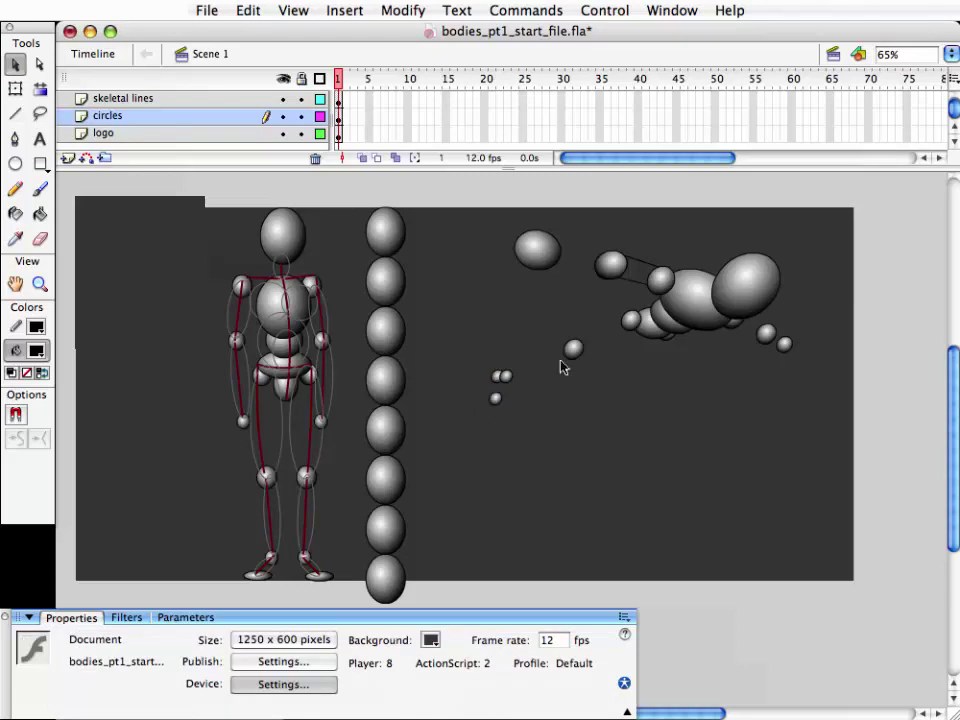
- Reposition the circle left of the posed torso and scale it to 70%
{"action": "left_click", "coordinate": [572, 349]}
{"action": "key", "text": "shift+Right"}
{"action": "key", "text": "shift+Right"}
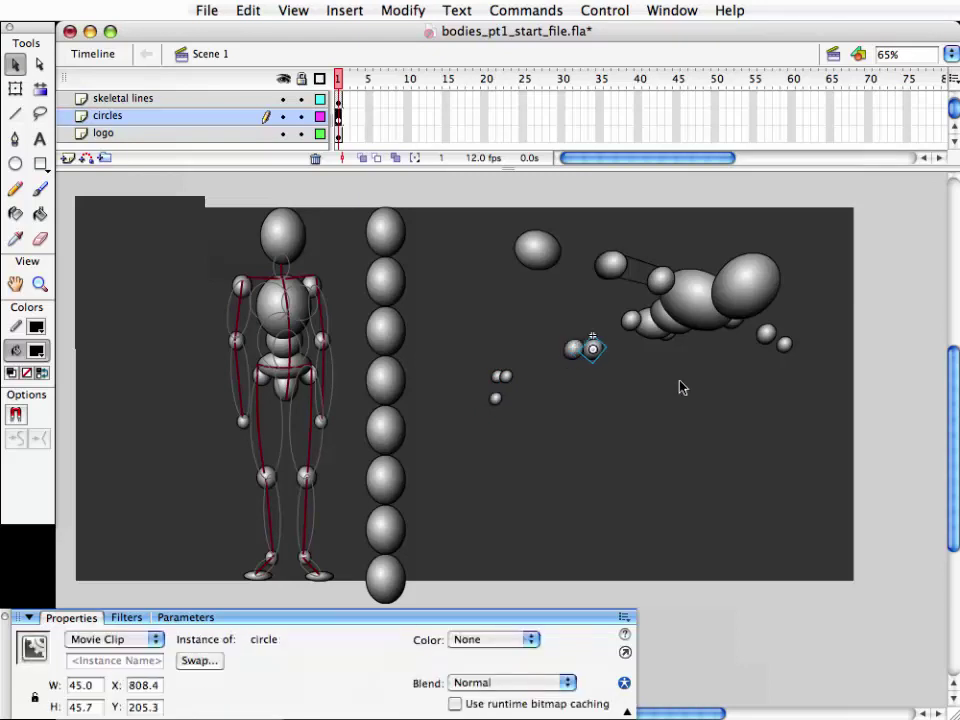
{"action": "key", "text": "shift+Right"}
{"action": "key", "text": "shift+Right"}
{"action": "key", "text": "shift+Right"}
{"action": "key", "text": "shift+Right"}
{"action": "key", "text": "shift+Down"}
{"action": "key", "text": "shift+Down"}
{"action": "key", "text": "shift+Left"}
{"action": "key", "text": "shift+Down"}
{"action": "key", "text": "shift+Up"}
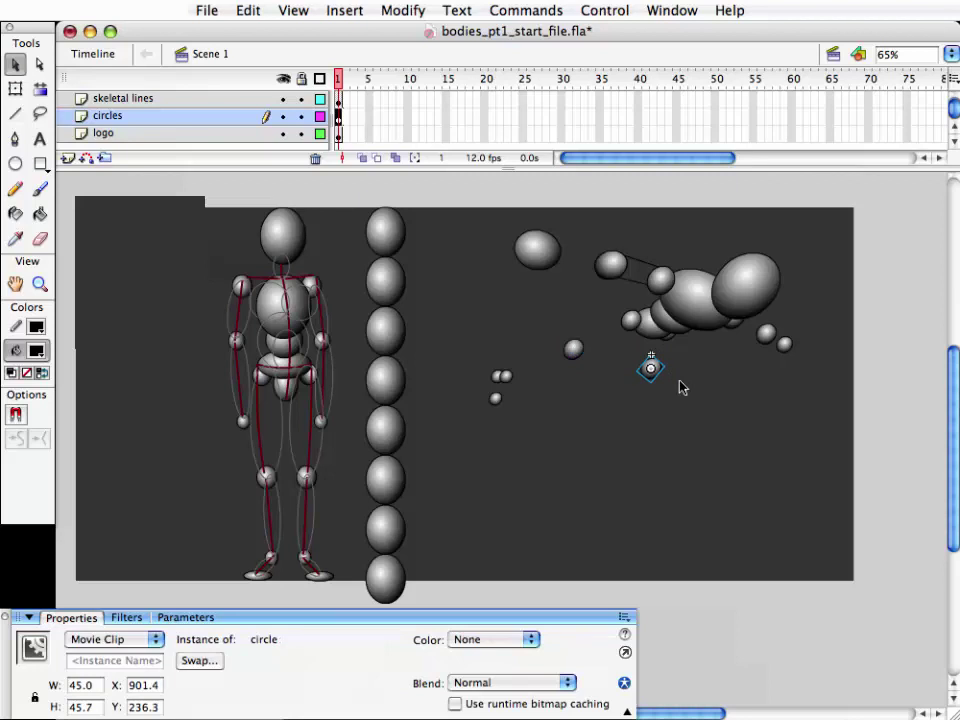
{"action": "key", "text": "ctrl+alt+s"}
{"action": "type", "text": "70"}
{"action": "key", "text": "Return"}
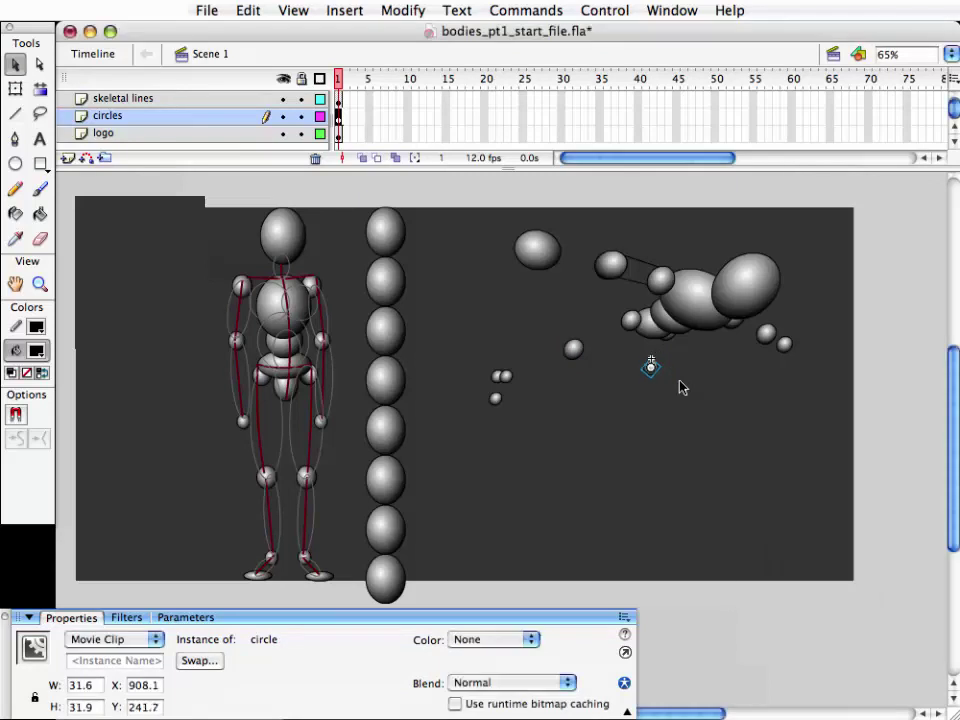
- Paste a copy of that circle just below it and scale the copy to 70%
{"action": "key", "text": "ctrl+c"}
{"action": "key", "text": "ctrl+v"}
{"action": "key", "text": "Down"}
{"action": "key", "text": "Down"}
{"action": "key", "text": "Down"}
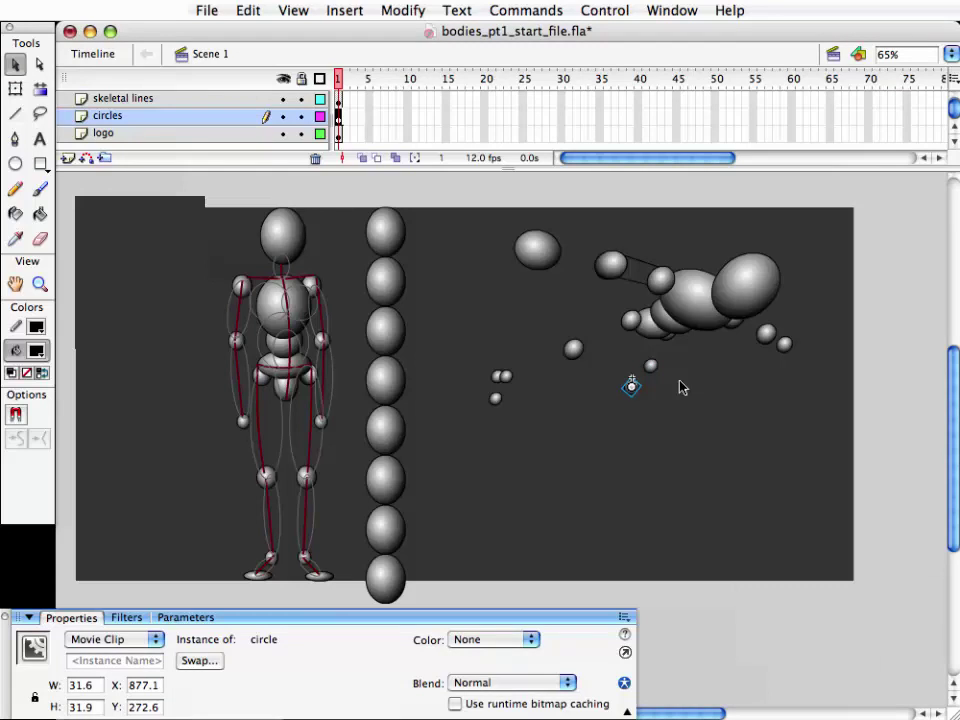
{"action": "key", "text": "ctrl+alt+s"}
{"action": "type", "text": "70"}
{"action": "key", "text": "Return"}
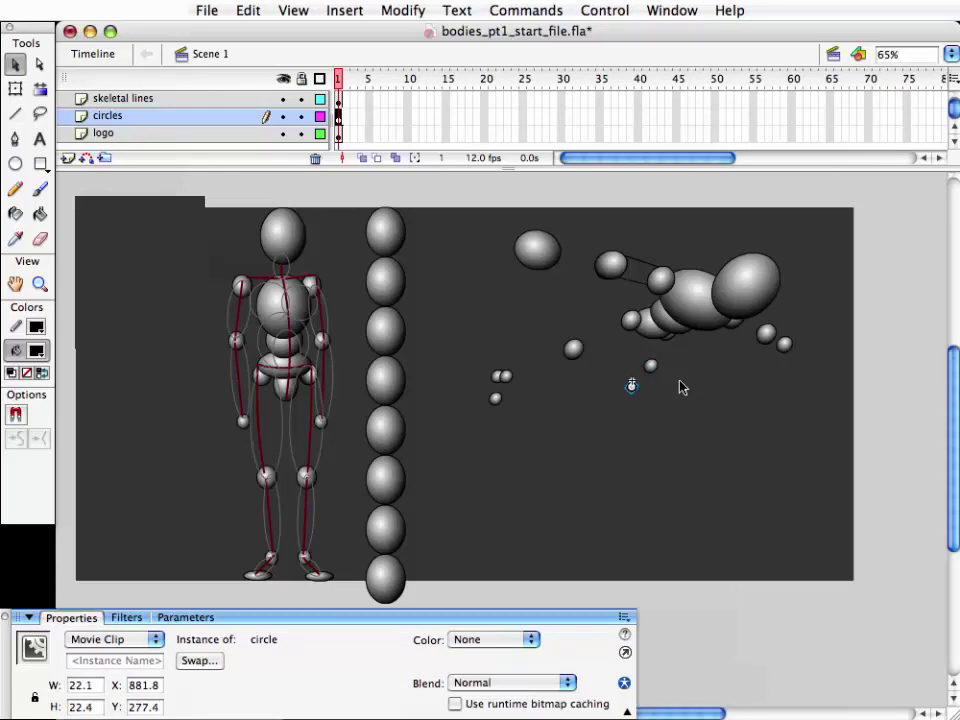
{"action": "key", "text": "Down"}
{"action": "key", "text": "Down"}
{"action": "key", "text": "Down"}
{"action": "key", "text": "Down"}
{"action": "key", "text": "Down"}
{"action": "key", "text": "Down"}
{"action": "key", "text": "Up"}
{"action": "key", "text": "Up"}
- Duplicate the tiny circle and nudge the duplicate into place beneath the previous one
{"action": "key", "text": "Up"}
{"action": "key", "text": "Up"}
{"action": "key", "text": "Up"}
{"action": "key", "text": "ctrl+d"}
{"action": "key", "text": "Left"}
{"action": "key", "text": "Left"}
{"action": "key", "text": "Left"}
{"action": "key", "text": "Left"}
{"action": "key", "text": "Up"}
{"action": "key", "text": "Up"}
{"action": "key", "text": "Up"}
{"action": "key", "text": "Left"}
{"action": "key", "text": "Left"}
{"action": "key", "text": "Left"}
{"action": "key", "text": "Left"}
{"action": "key", "text": "Up"}
{"action": "key", "text": "Up"}
{"action": "key", "text": "Up"}
{"action": "key", "text": "Up"}
{"action": "key", "text": "Left"}
- Activate the skeletal lines layer and try a line from the head, undoing the thin black result
{"action": "left_click", "coordinate": [703, 566]}
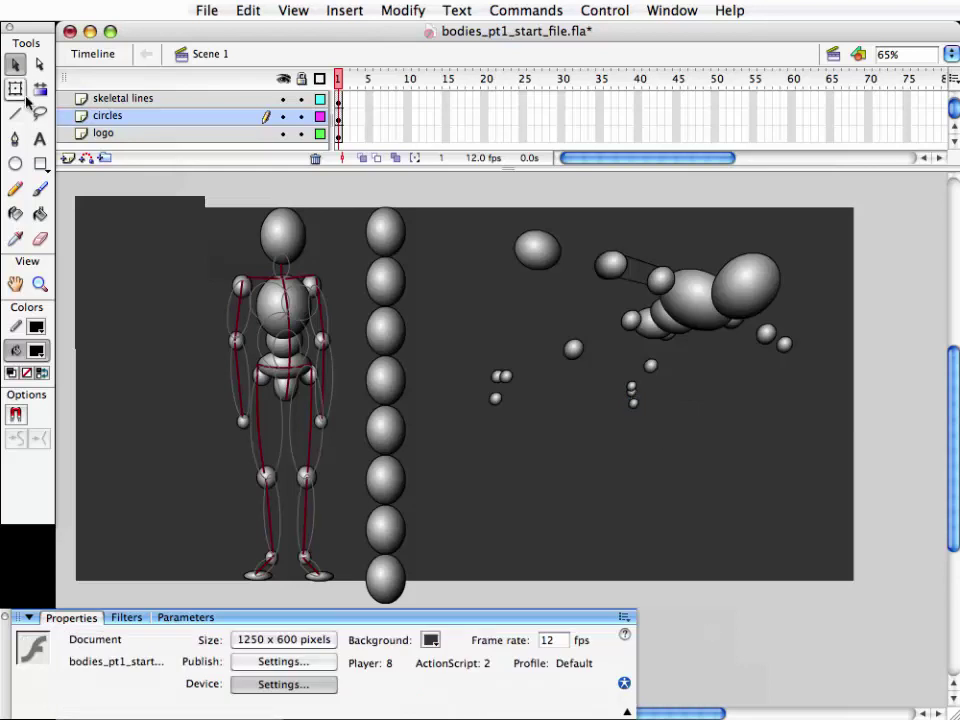
{"action": "key", "text": "n"}
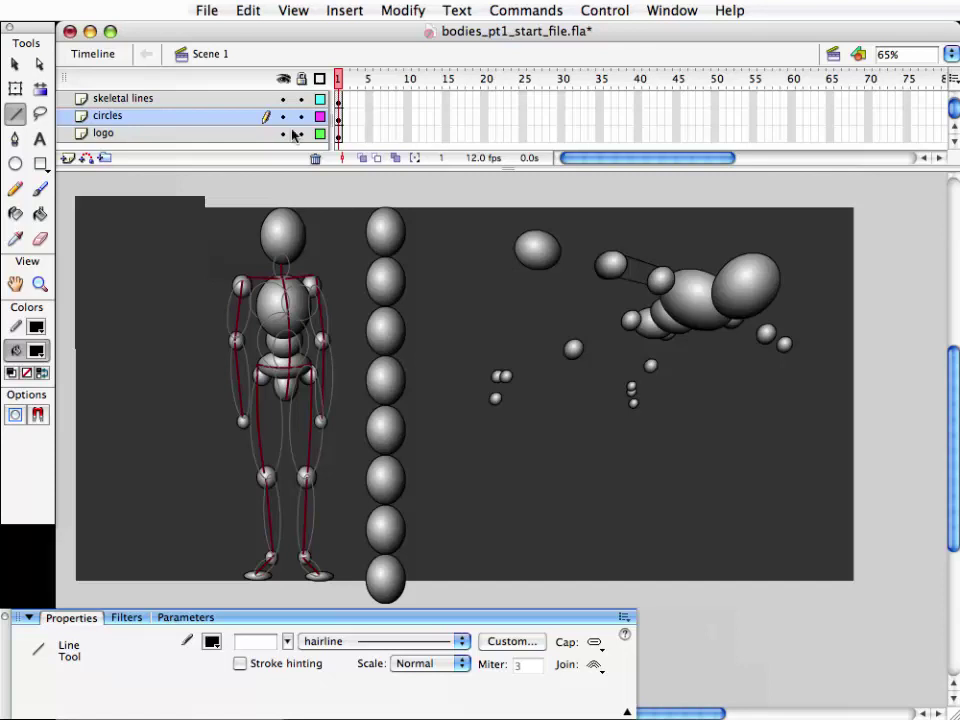
{"action": "left_click", "coordinate": [220, 98]}
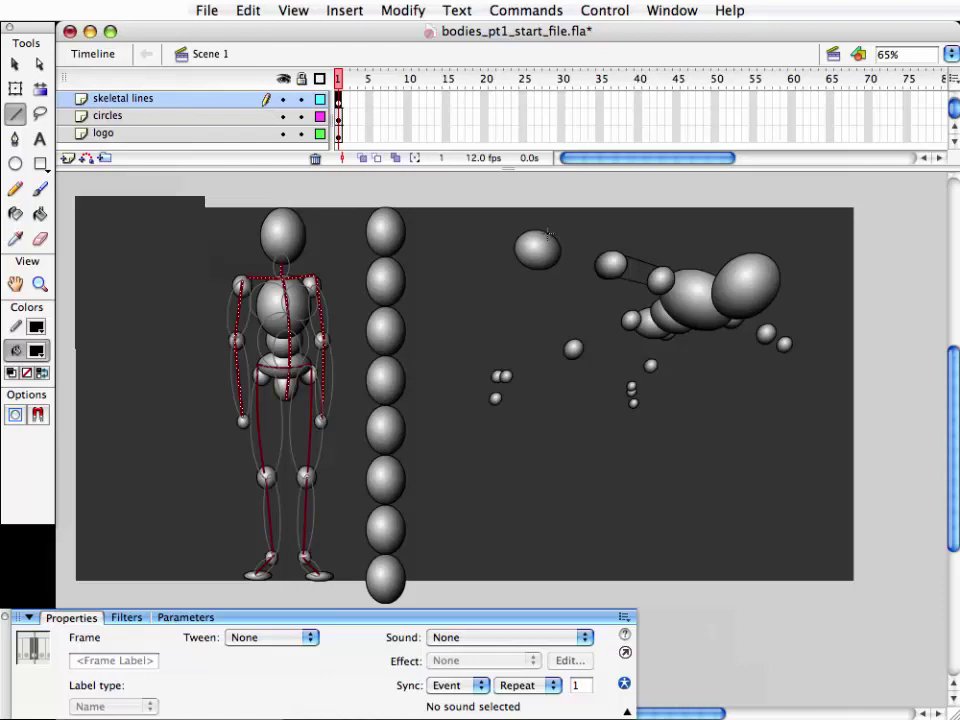
{"action": "left_click_drag", "start_coordinate": [548, 234], "coordinate": [603, 261]}
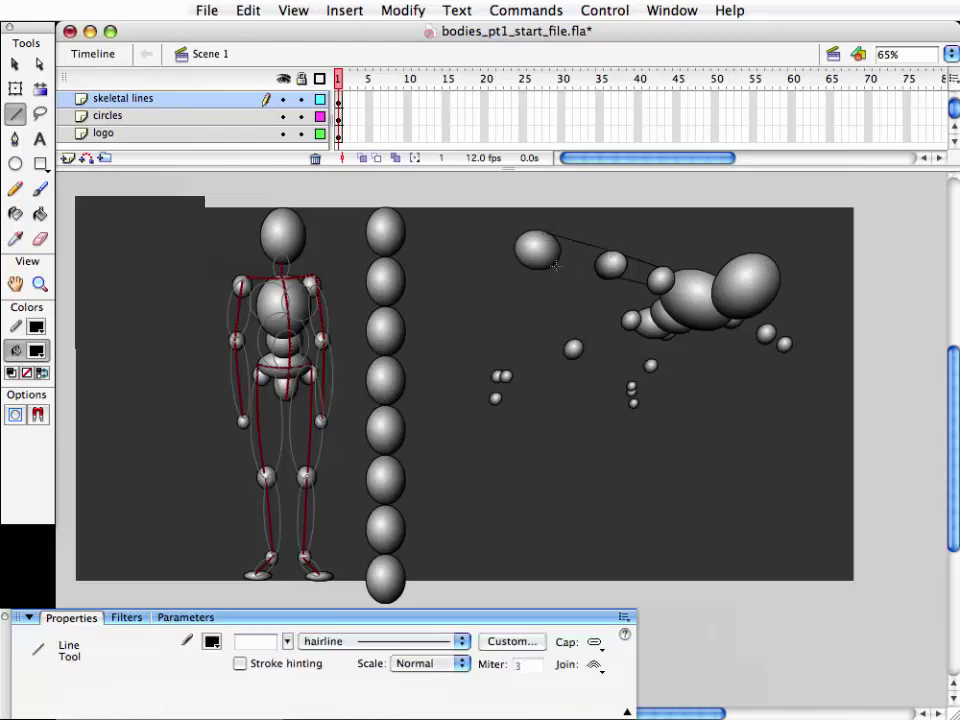
{"action": "key", "text": "ctrl+z"}
- Set the stroke colour to dark red #990000 and draw a line from the head ellipse to the torso
{"action": "key", "text": "v"}
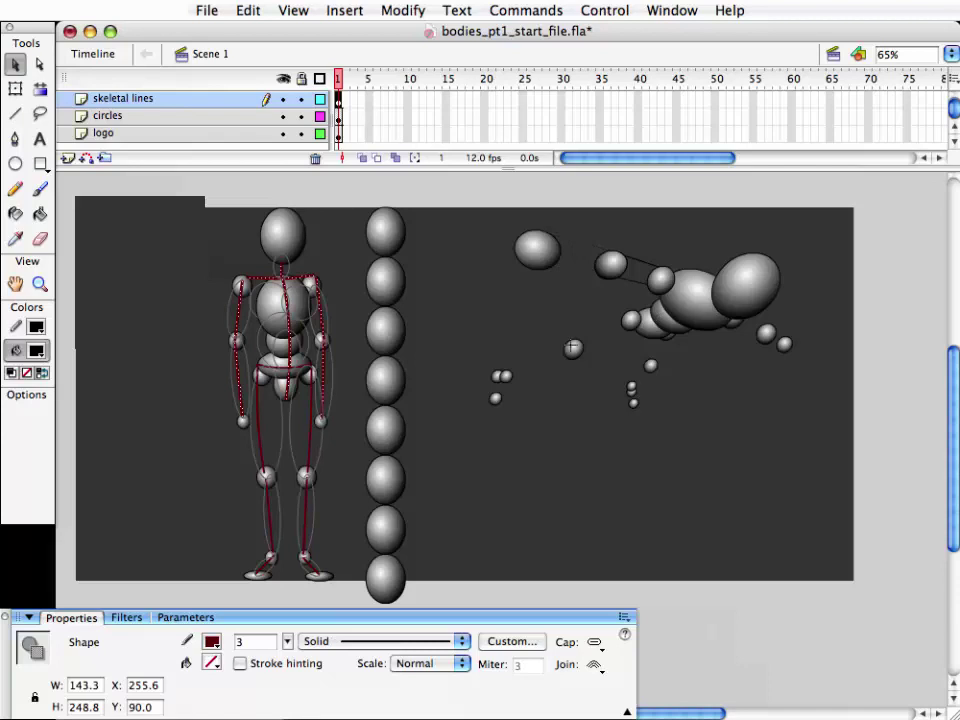
{"action": "left_click", "coordinate": [35, 330]}
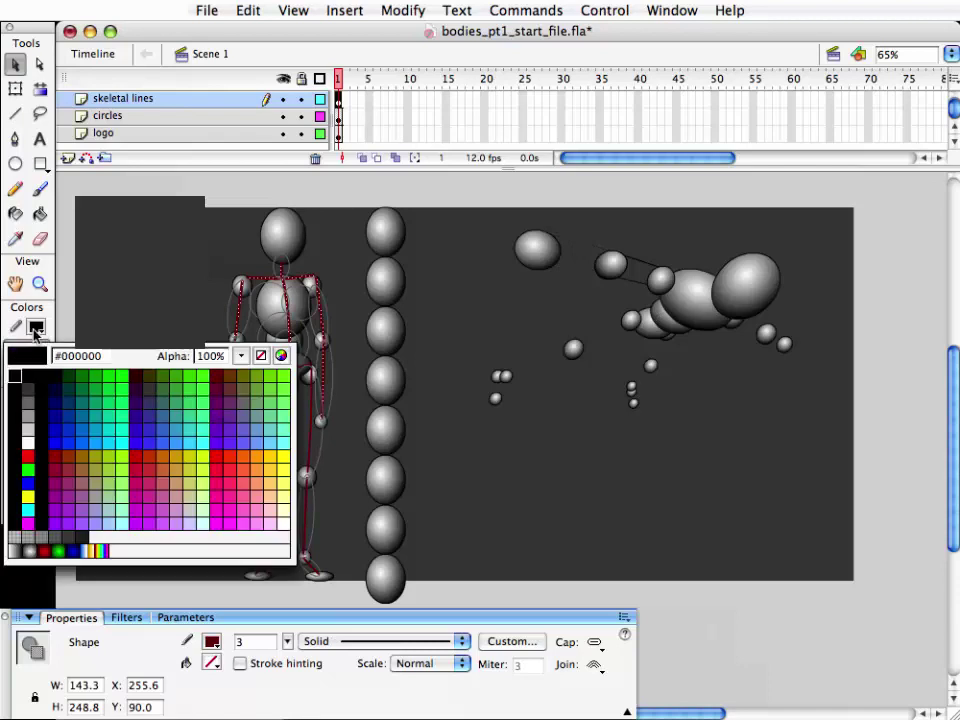
{"action": "left_click", "coordinate": [55, 455]}
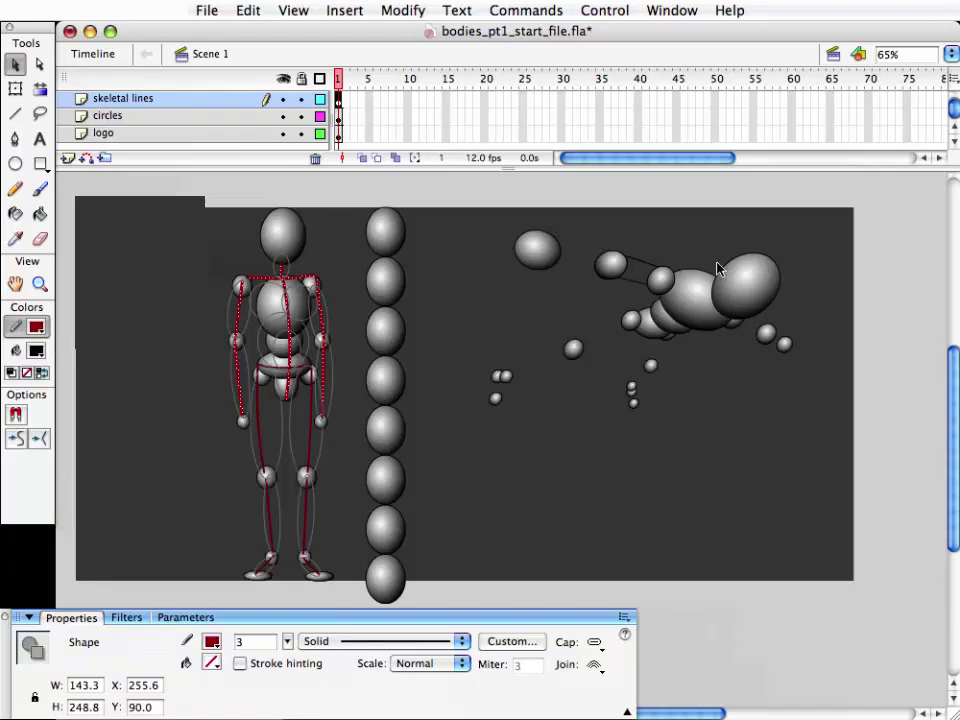
{"action": "left_click", "coordinate": [504, 334]}
{"action": "left_click", "coordinate": [16, 115]}
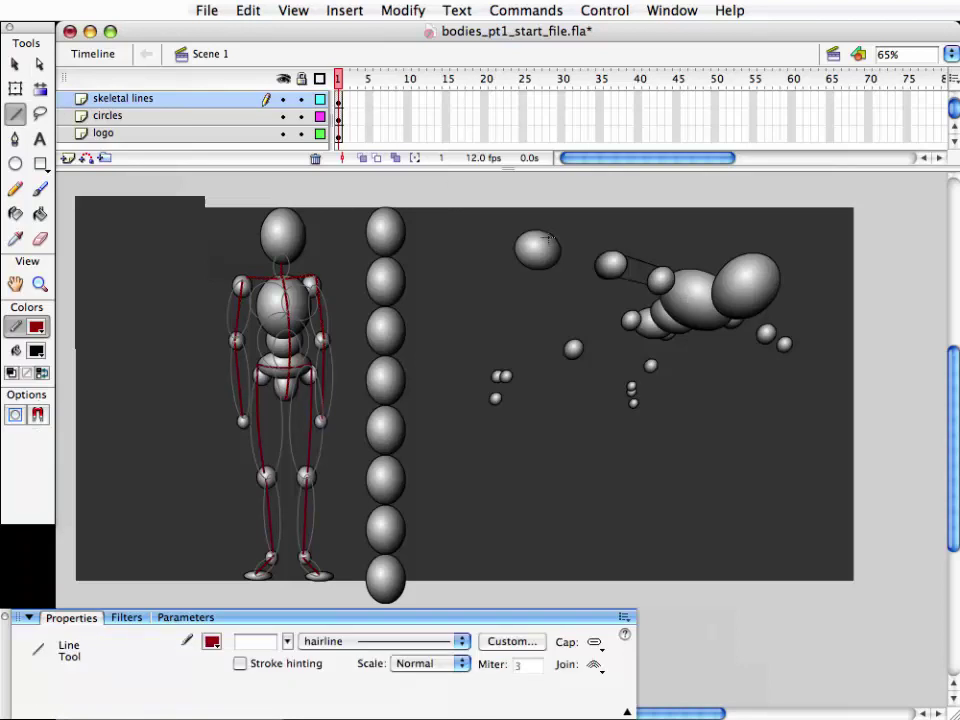
{"action": "mouse_move", "coordinate": [538, 246]}
{"action": "left_mouse_down"}
{"action": "mouse_move", "coordinate": [659, 277]}
{"action": "mouse_move", "coordinate": [726, 317]}
{"action": "left_mouse_up"}
- Draw two red lines from the circle left of the torso, one down-right and one leftward
{"action": "key", "text": "v"}
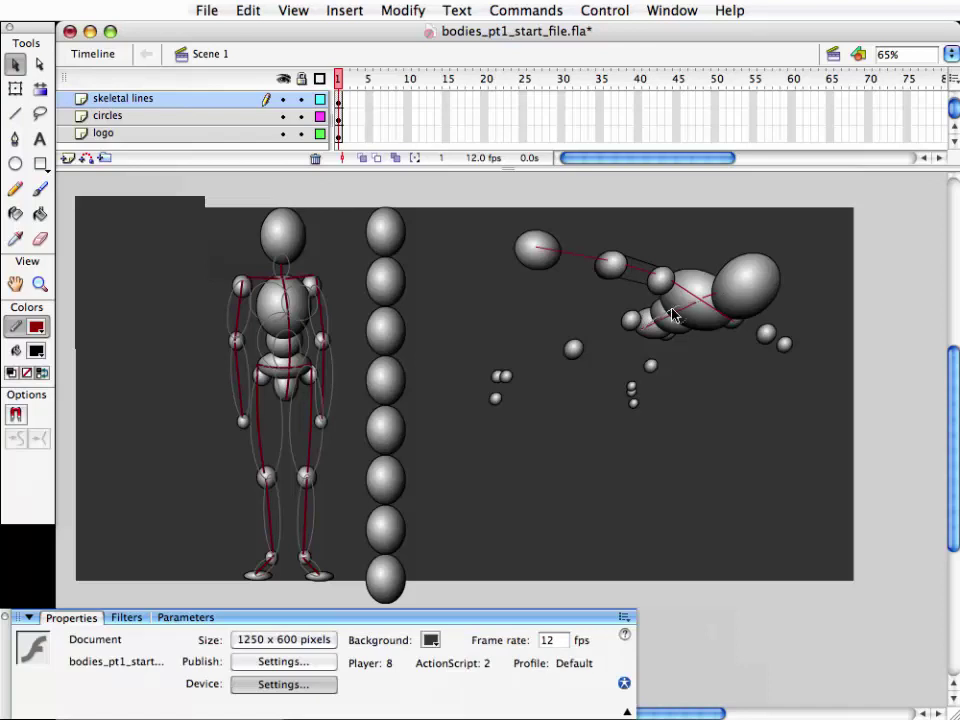
{"action": "left_click", "coordinate": [16, 114]}
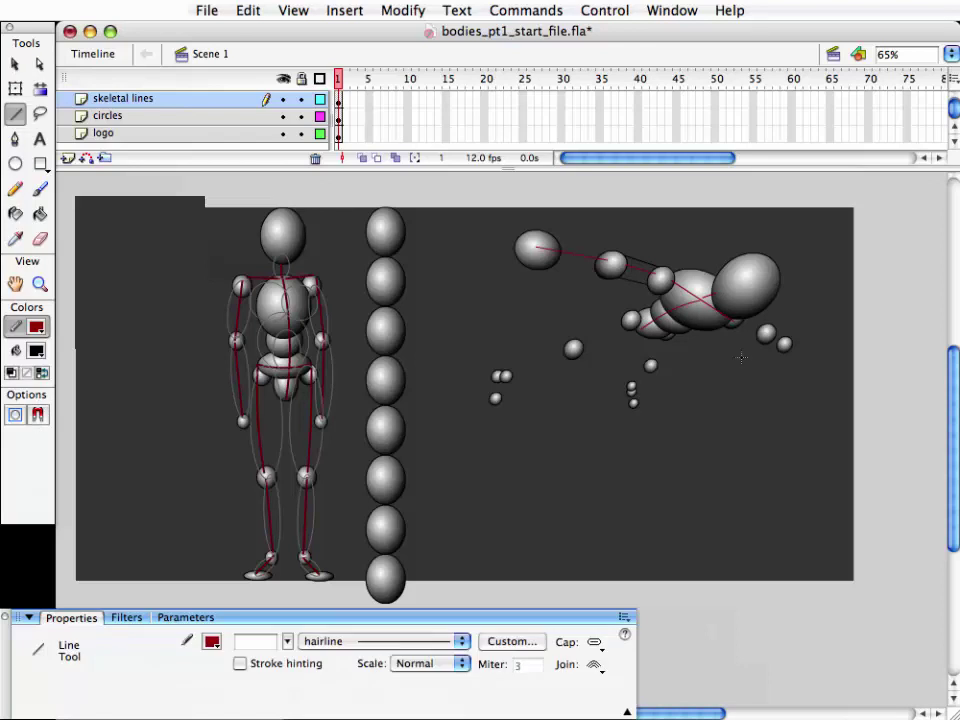
{"action": "key", "text": "v"}
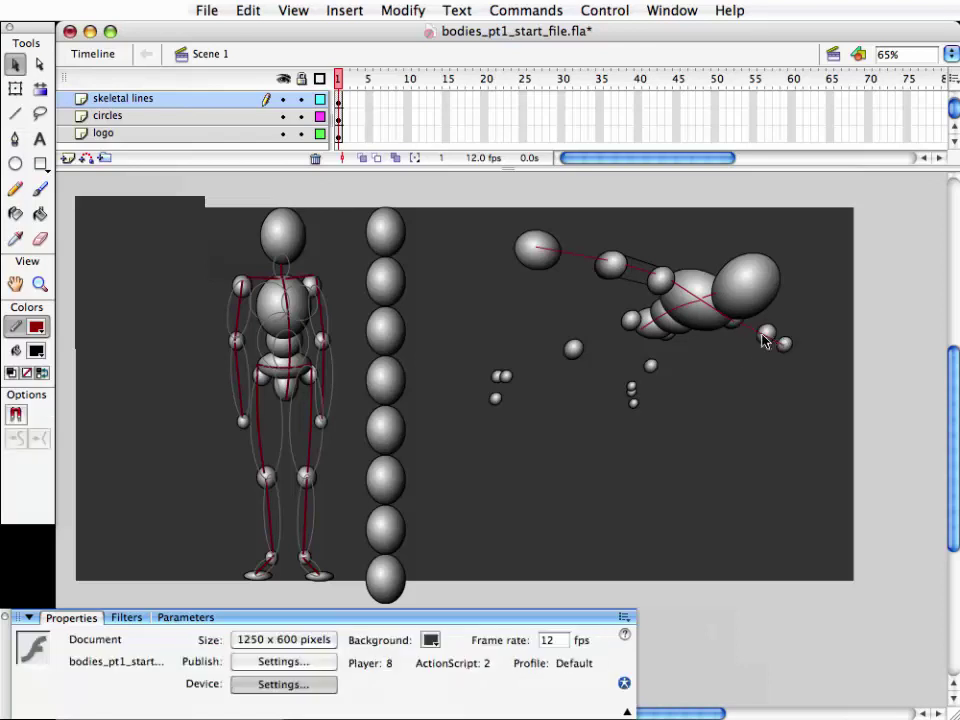
{"action": "key", "text": "n"}
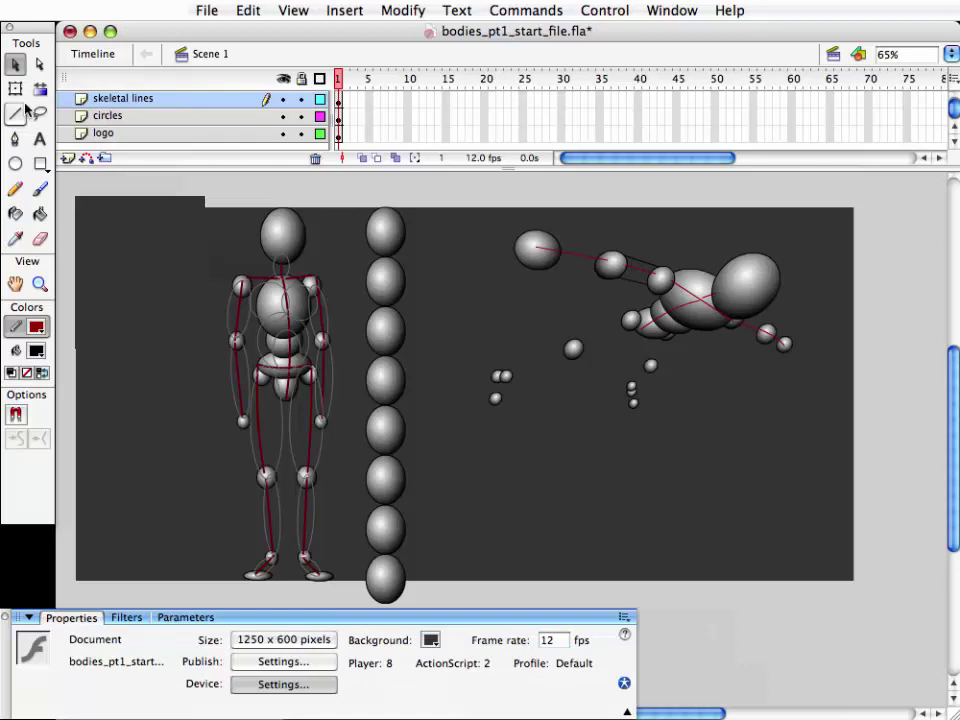
{"action": "mouse_move", "coordinate": [573, 347]}
{"action": "left_mouse_down"}
{"action": "mouse_move", "coordinate": [631, 321]}
{"action": "mouse_move", "coordinate": [650, 365]}
{"action": "mouse_move", "coordinate": [631, 387]}
{"action": "left_mouse_up"}
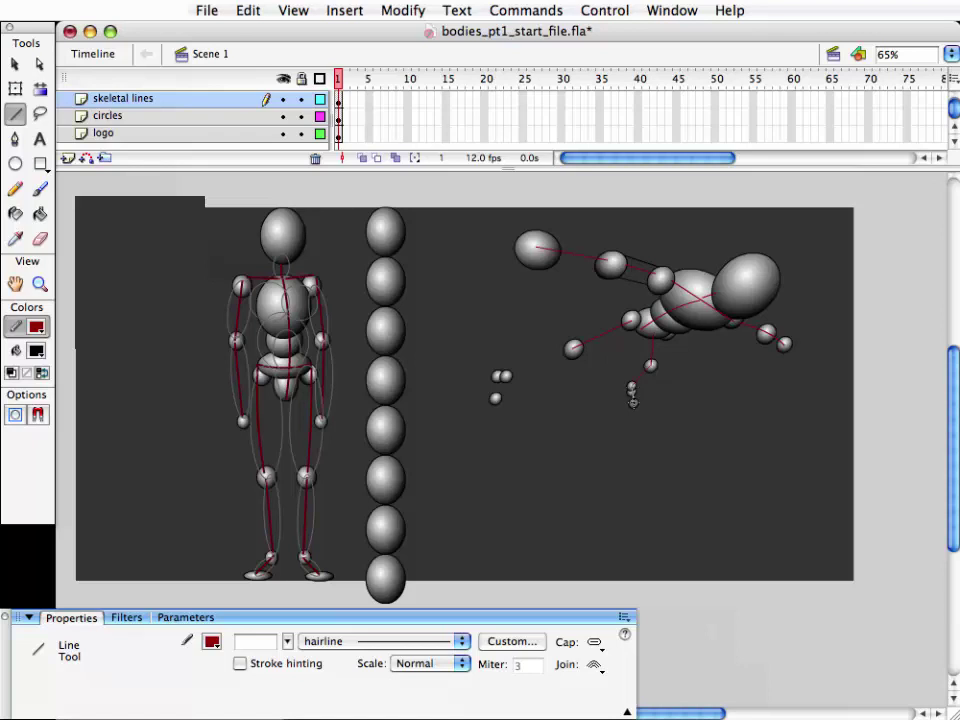
{"action": "mouse_move", "coordinate": [573, 347]}
{"action": "left_mouse_down"}
{"action": "mouse_move", "coordinate": [528, 363]}
{"action": "mouse_move", "coordinate": [484, 353]}
{"action": "mouse_move", "coordinate": [527, 402]}
{"action": "left_mouse_up"}
{"action": "key", "text": "v"}
- Move the two left hand circles up and to the left
{"action": "left_click", "coordinate": [495, 398], "text": "shift"}
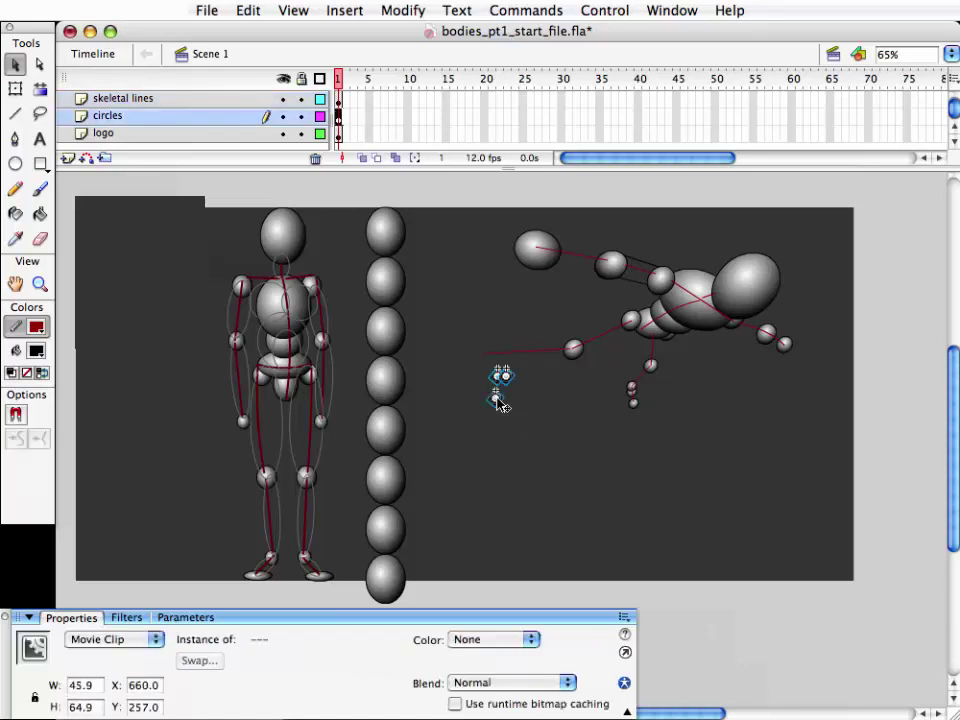
{"action": "key", "text": "shift+Up"}
{"action": "key", "text": "shift+Up"}
{"action": "key", "text": "shift+Up"}
{"action": "key", "text": "shift+Left"}
{"action": "key", "text": "shift+Left"}
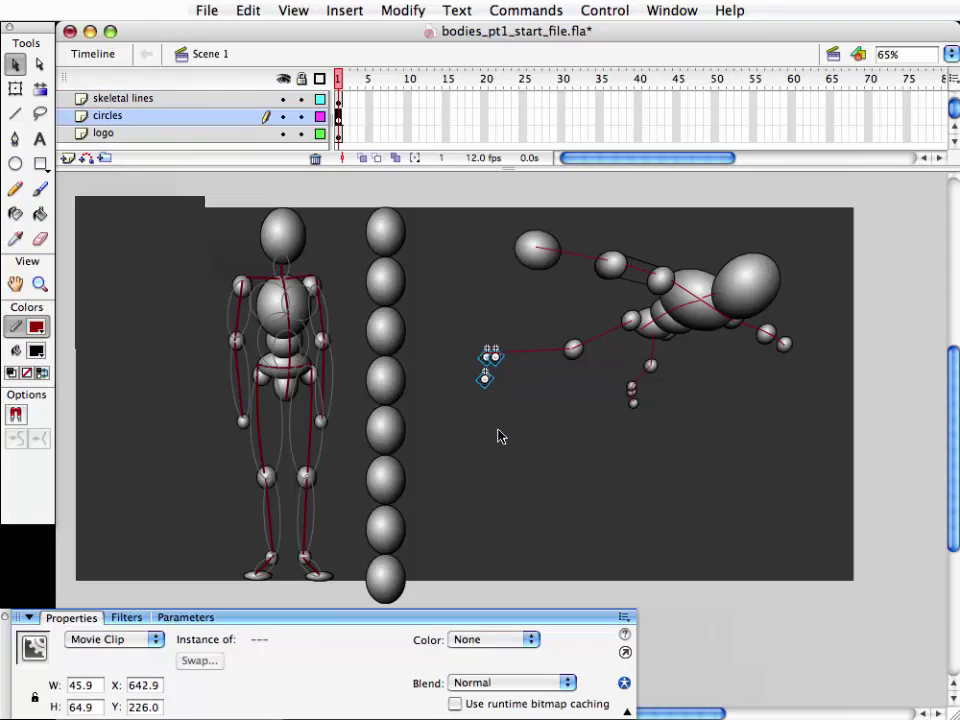
{"action": "left_click", "coordinate": [526, 463]}
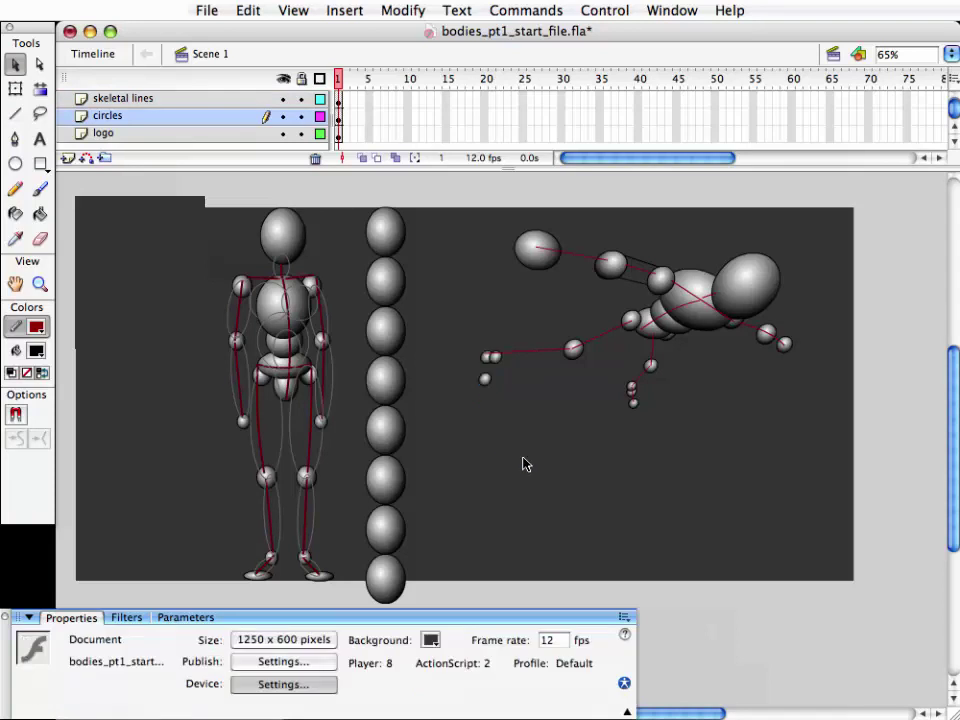
- Enlarge the elbow circle to 110% with Free Transform and Scale and Rotate
{"action": "key", "text": "q"}
{"action": "left_click", "coordinate": [573, 358]}
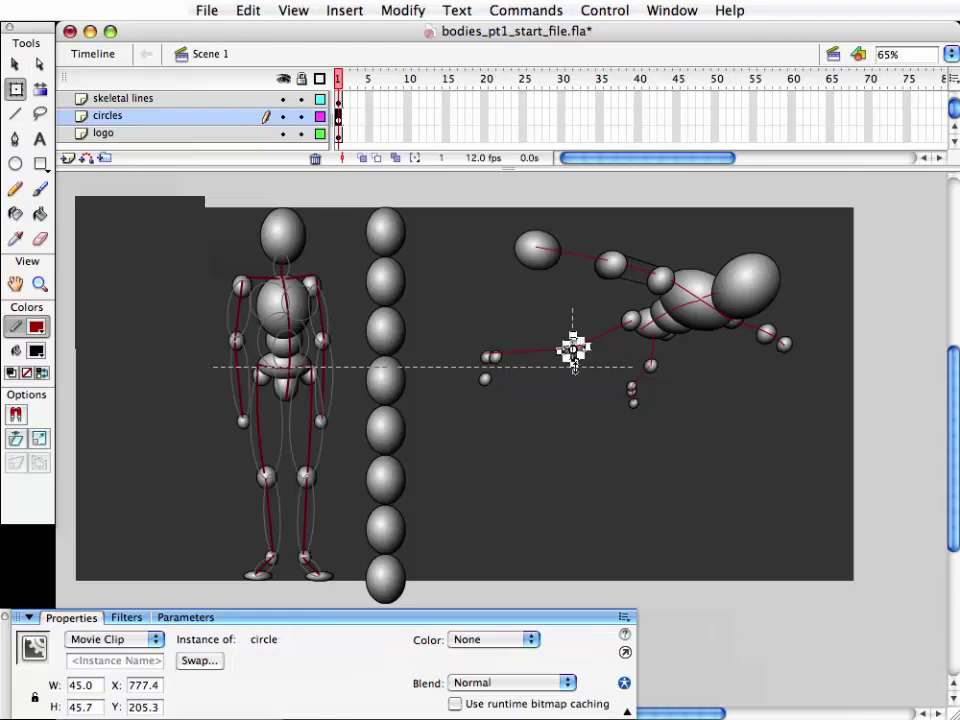
{"action": "left_click_drag", "start_coordinate": [573, 358], "coordinate": [598, 350]}
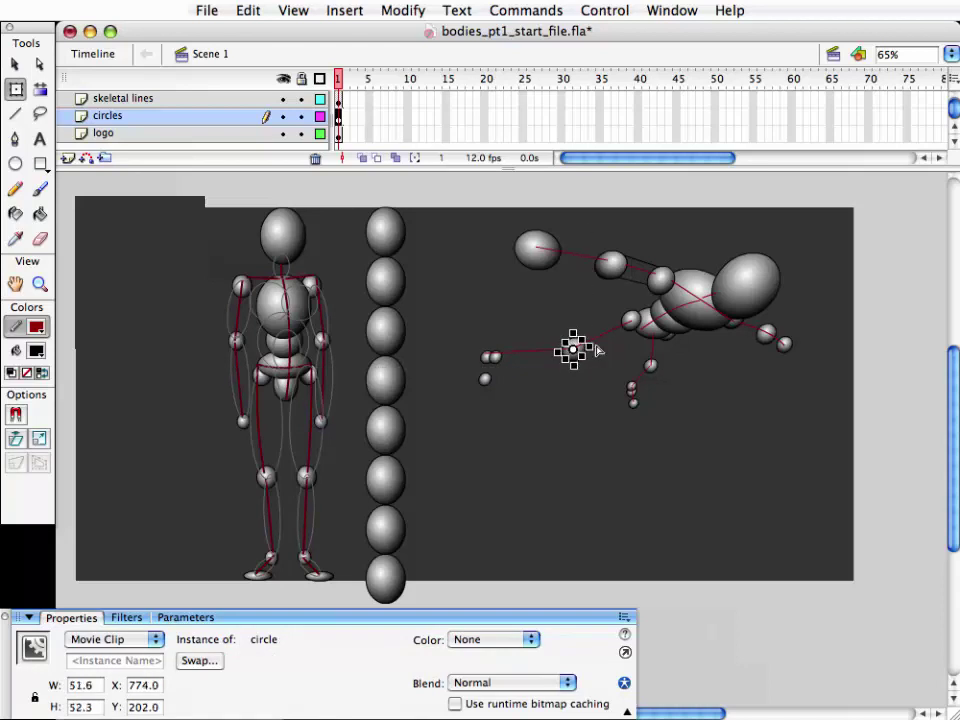
{"action": "key", "text": "ctrl+alt+s"}
{"action": "type", "text": "11"}
{"action": "key", "text": "Return"}
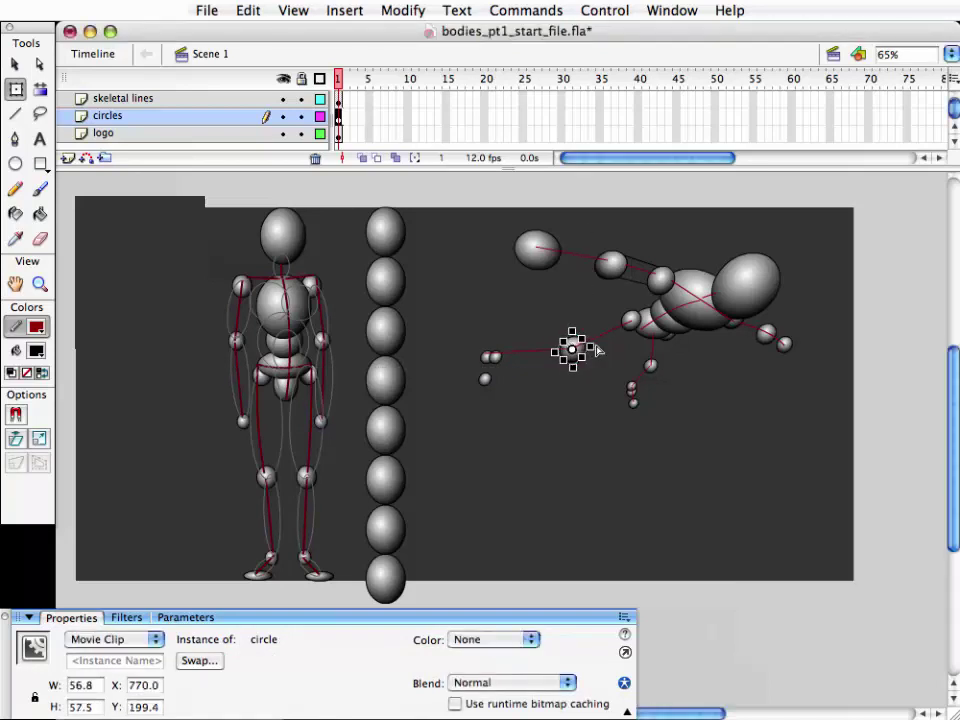
{"action": "key", "text": "v"}
{"action": "left_click", "coordinate": [650, 533]}
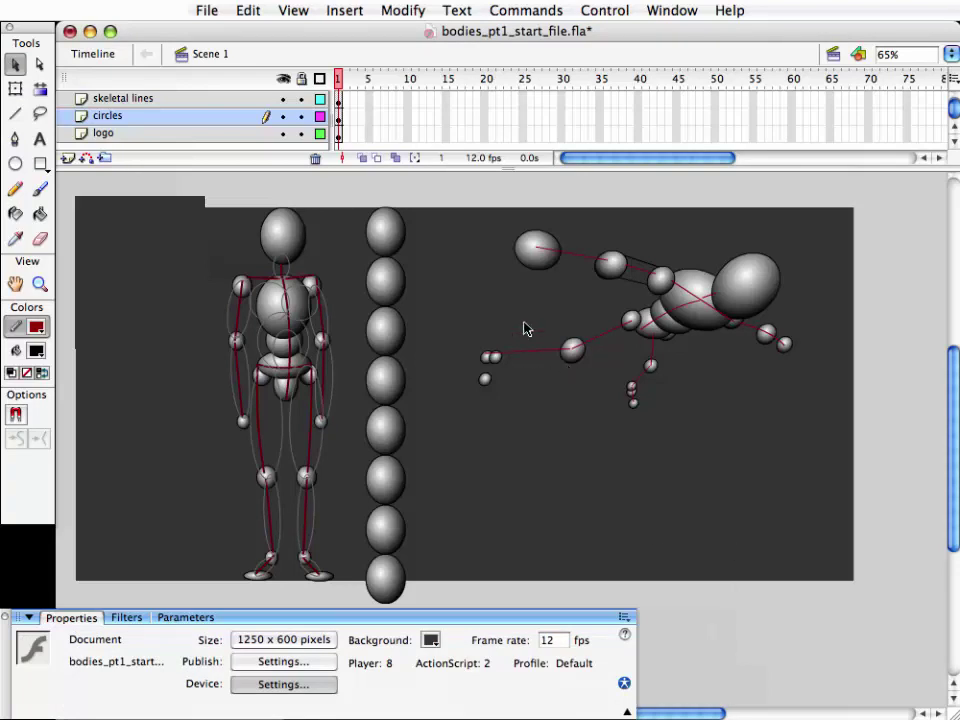
- Drag the skeletal line's end up to the hand circles and save bodies_pt1_start_file.fla
{"action": "mouse_move", "coordinate": [490, 362]}
{"action": "left_mouse_down"}
{"action": "mouse_move", "coordinate": [481, 332]}
{"action": "mouse_move", "coordinate": [518, 405]}
{"action": "left_mouse_up"}
{"action": "left_click", "coordinate": [519, 440]}
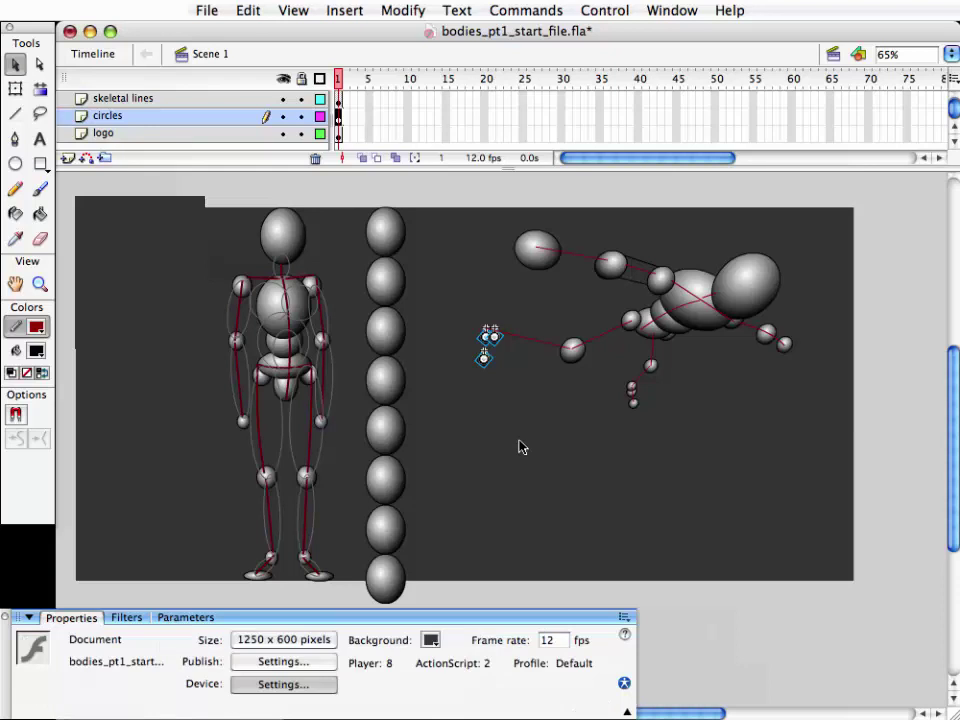
{"action": "key", "text": "ctrl+s"}
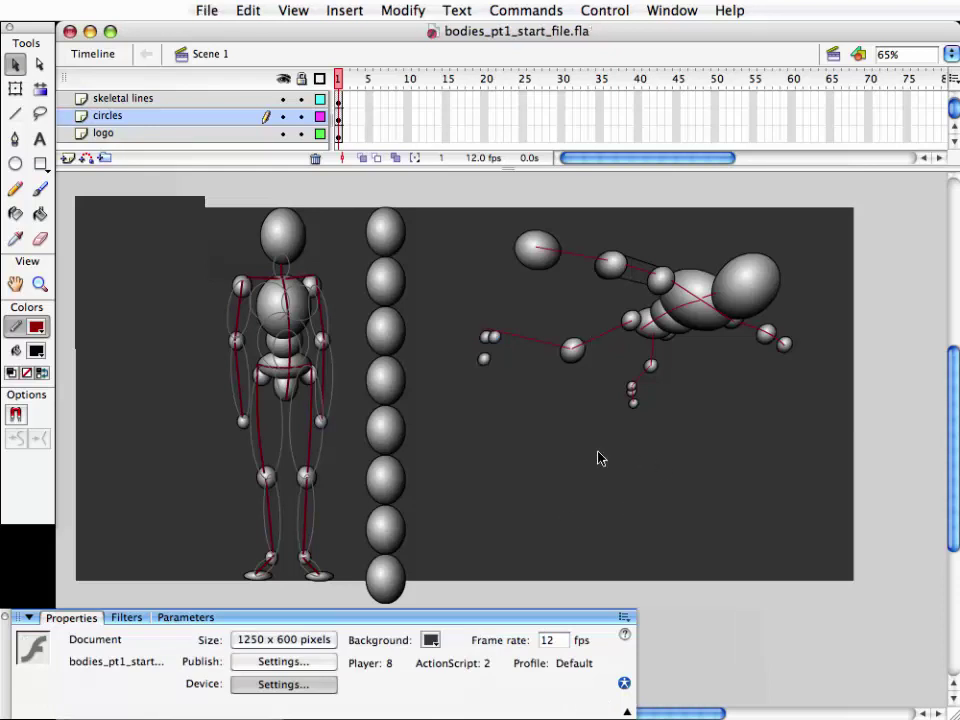
{"action": "left_click", "coordinate": [15, 113]}
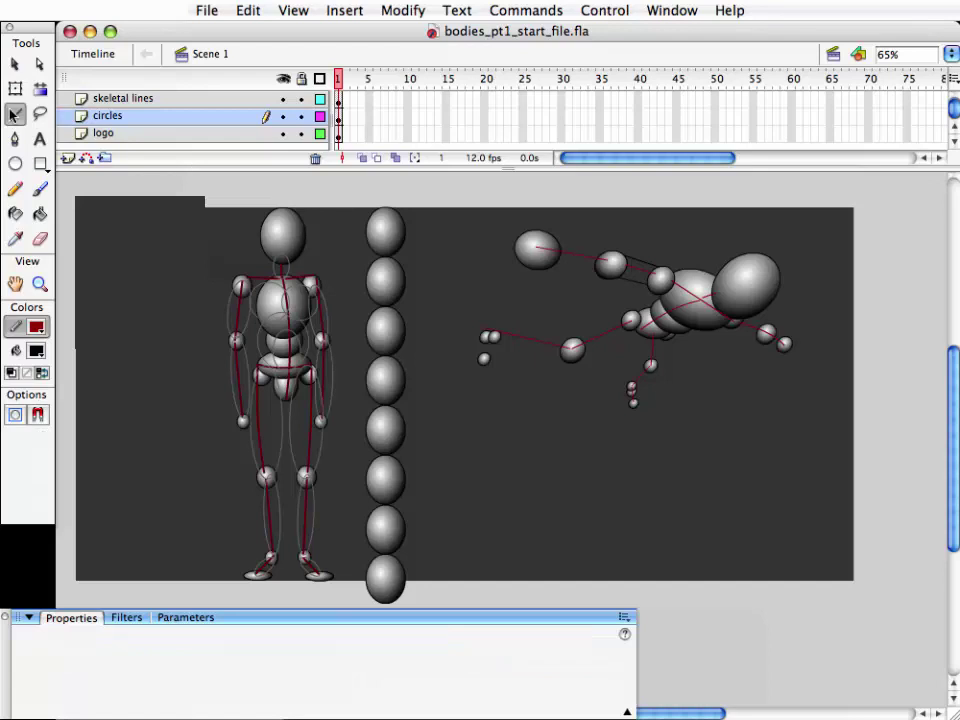
- Set the stroke to black and outline the upper arm and right forearm to the hand ball
{"action": "left_click", "coordinate": [37, 325]}
{"action": "left_click", "coordinate": [27, 372]}
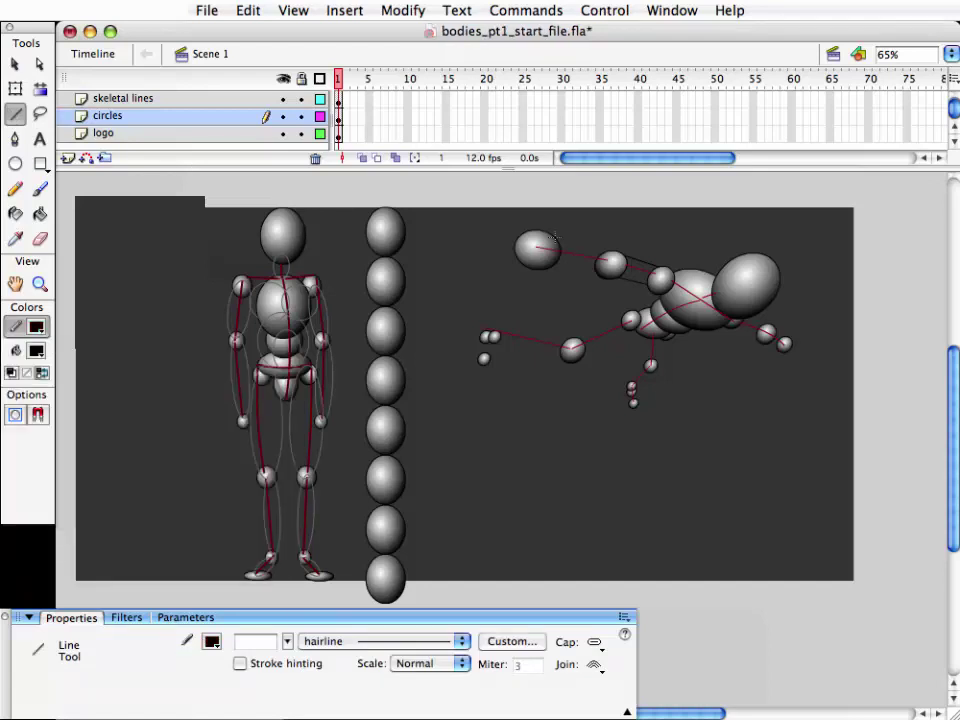
{"action": "mouse_move", "coordinate": [555, 238]}
{"action": "left_mouse_down"}
{"action": "mouse_move", "coordinate": [605, 249]}
{"action": "mouse_move", "coordinate": [610, 262]}
{"action": "left_mouse_up"}
{"action": "left_click_drag", "start_coordinate": [544, 265], "coordinate": [603, 277]}
{"action": "left_click_drag", "start_coordinate": [741, 316], "coordinate": [768, 329]}
{"action": "left_click_drag", "start_coordinate": [768, 333], "coordinate": [785, 344]}
- Add black outlines from the central ball to the elbow, along the left forearm, hand and ankle-to-foot
{"action": "mouse_move", "coordinate": [628, 316]}
{"action": "left_mouse_down"}
{"action": "mouse_move", "coordinate": [572, 348]}
{"action": "mouse_move", "coordinate": [677, 336]}
{"action": "mouse_move", "coordinate": [652, 362]}
{"action": "left_mouse_up"}
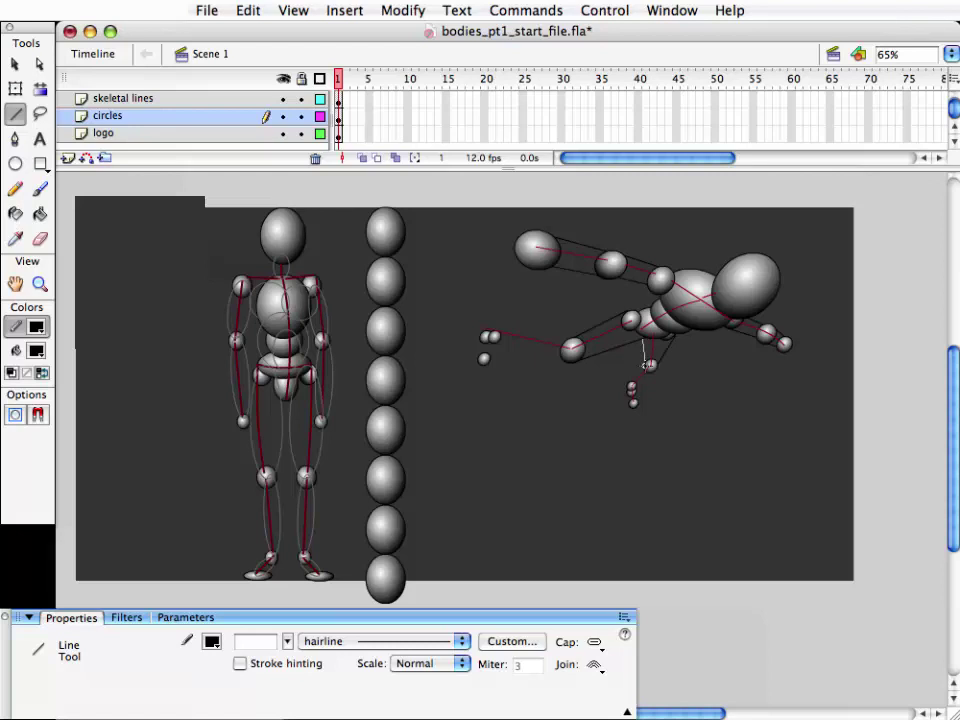
{"action": "mouse_move", "coordinate": [490, 333]}
{"action": "left_mouse_down"}
{"action": "mouse_move", "coordinate": [574, 337]}
{"action": "mouse_move", "coordinate": [572, 347]}
{"action": "left_mouse_up"}
{"action": "mouse_move", "coordinate": [490, 341]}
{"action": "left_mouse_down"}
{"action": "mouse_move", "coordinate": [570, 362]}
{"action": "mouse_move", "coordinate": [572, 350]}
{"action": "left_mouse_up"}
{"action": "left_click_drag", "start_coordinate": [481, 336], "coordinate": [482, 358]}
{"action": "left_click_drag", "start_coordinate": [630, 388], "coordinate": [627, 404]}
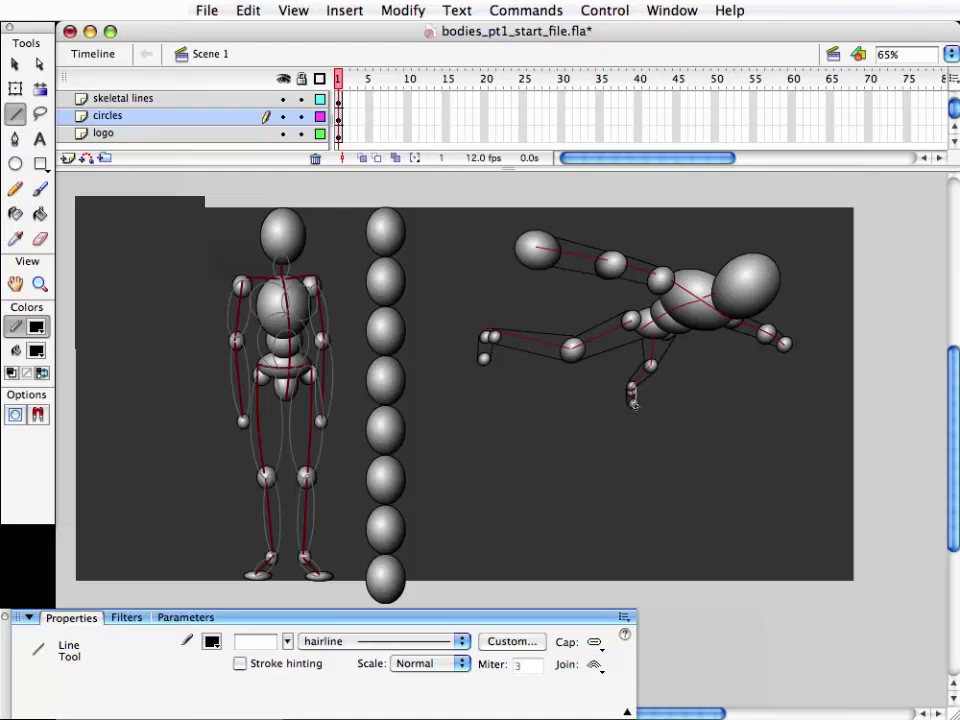
{"action": "key", "text": "v"}
{"action": "left_click_drag", "start_coordinate": [672, 487], "coordinate": [653, 502]}
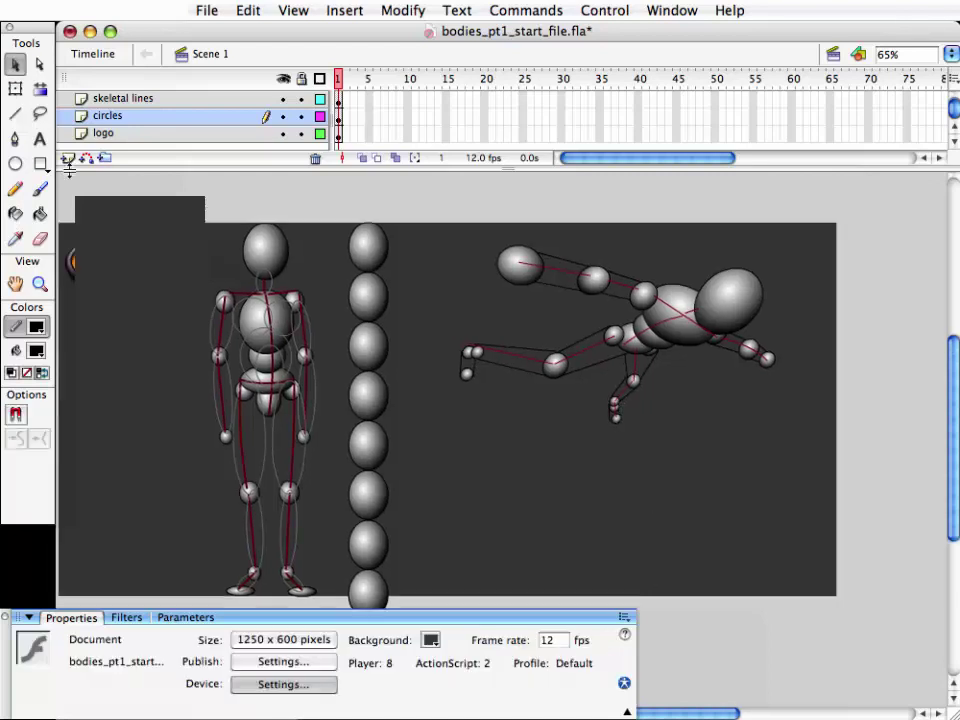
- Draw short black fanned strokes at the upper-left end and right hand, then nudge the upper-left circle slightly
{"action": "key", "text": "n"}
{"action": "mouse_move", "coordinate": [524, 241]}
{"action": "left_mouse_down"}
{"action": "mouse_move", "coordinate": [534, 217]}
{"action": "mouse_move", "coordinate": [482, 204]}
{"action": "left_mouse_up"}
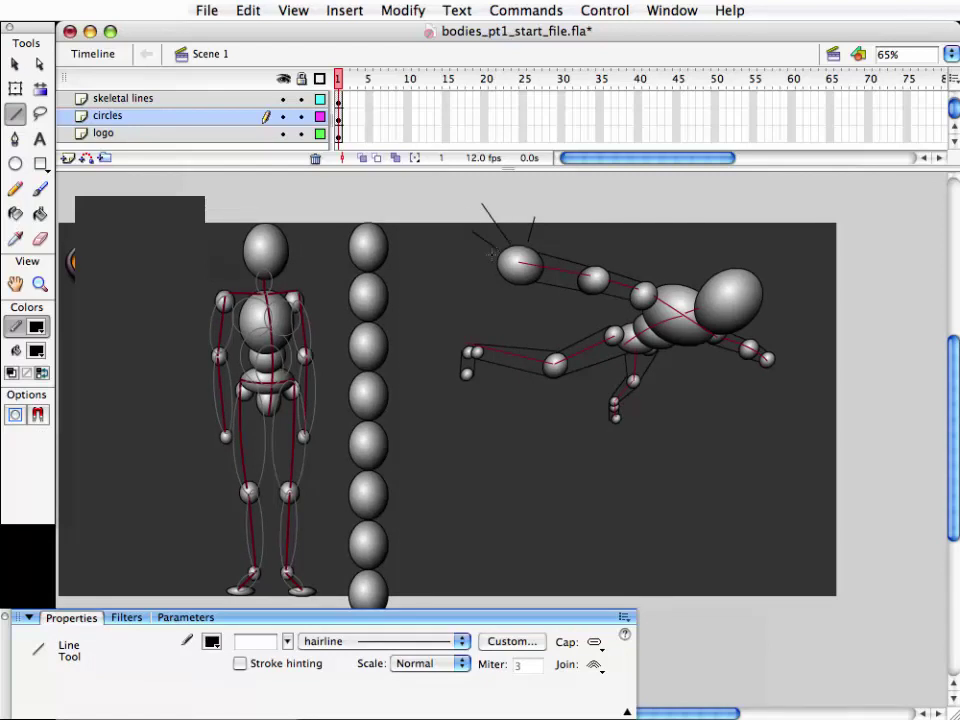
{"action": "mouse_move", "coordinate": [498, 258]}
{"action": "left_mouse_down"}
{"action": "mouse_move", "coordinate": [474, 248]}
{"action": "mouse_move", "coordinate": [472, 236]}
{"action": "left_mouse_up"}
{"action": "left_click_drag", "start_coordinate": [768, 355], "coordinate": [788, 349]}
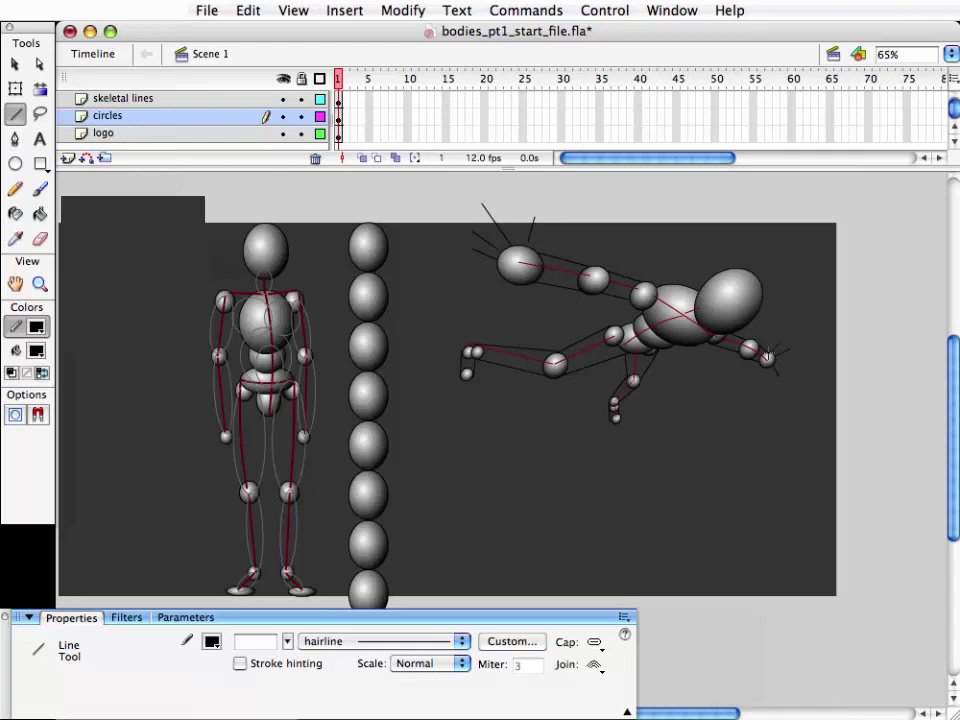
{"action": "key", "text": "v"}
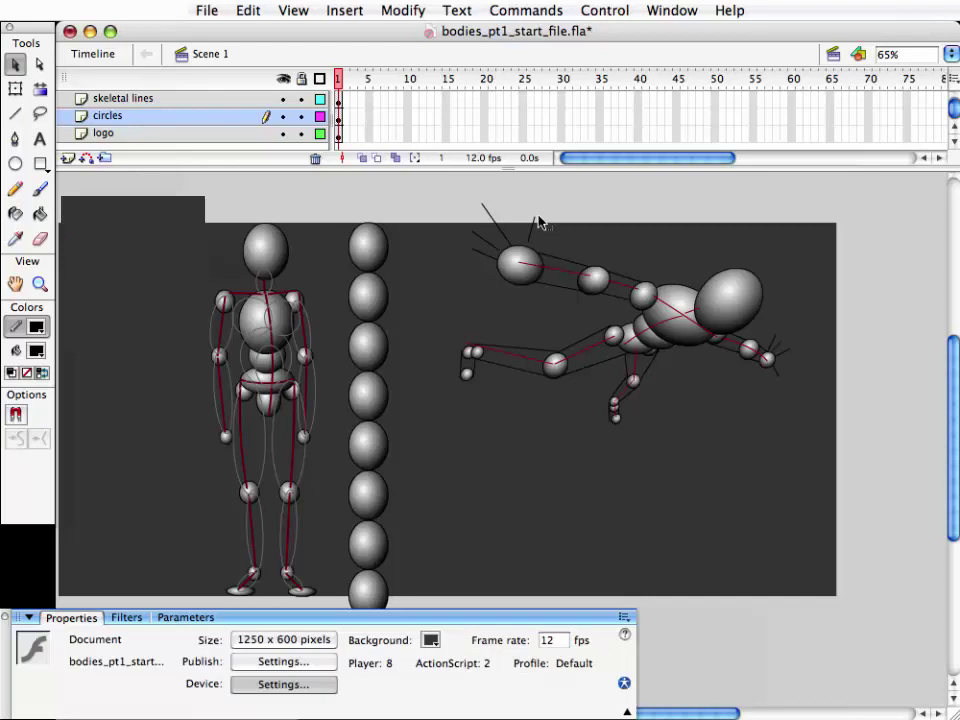
{"action": "left_click_drag", "start_coordinate": [530, 252], "coordinate": [526, 254]}
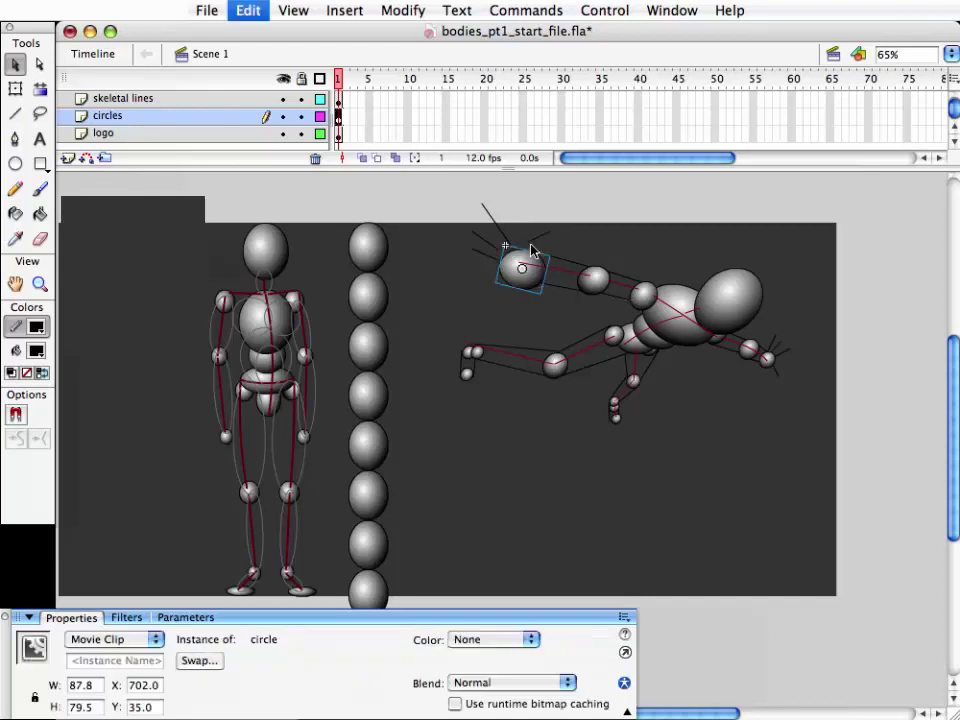
{"action": "left_click", "coordinate": [769, 390]}
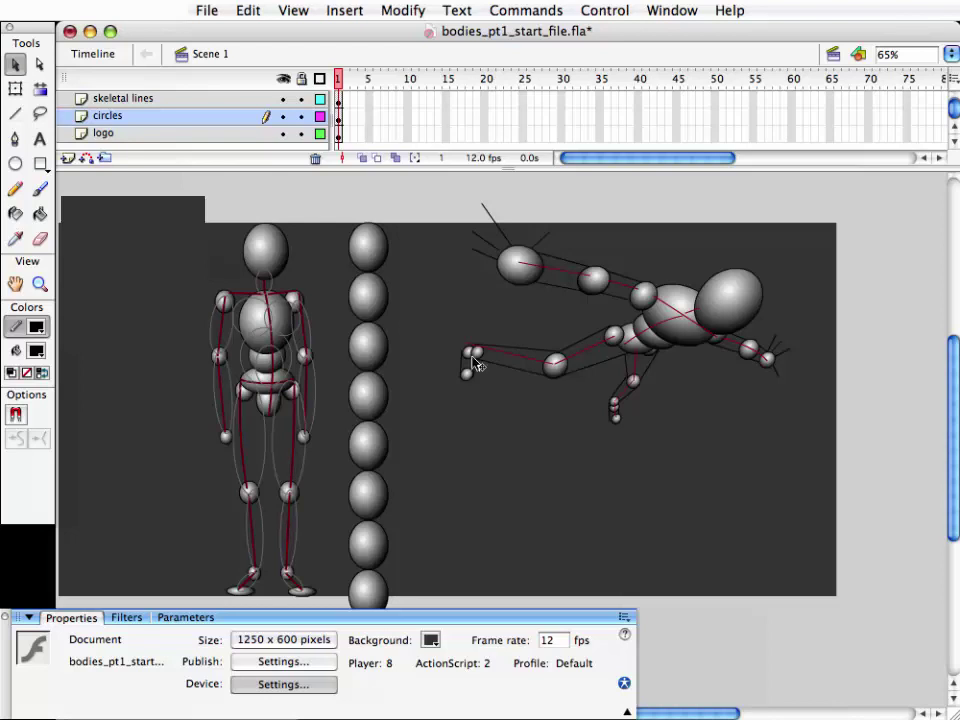
- Sketch loose pencil strokes extending the left arm out from the body, with marks at the right end
{"action": "left_click_drag", "start_coordinate": [446, 317], "coordinate": [486, 390]}
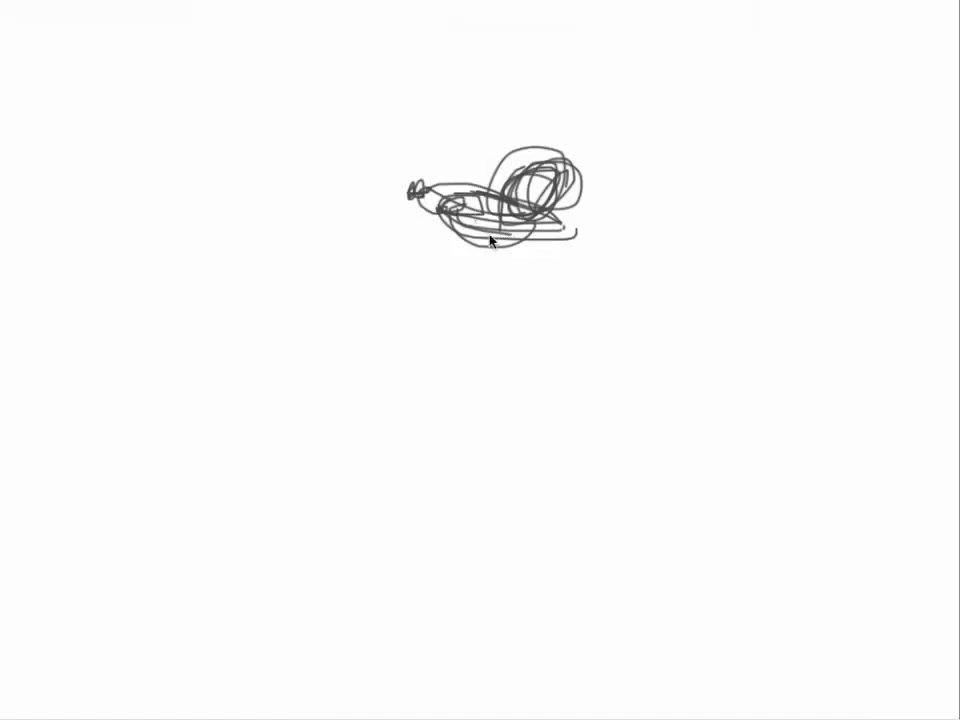
{"action": "mouse_move", "coordinate": [439, 249]}
{"action": "left_mouse_down"}
{"action": "mouse_move", "coordinate": [431, 253]}
{"action": "mouse_move", "coordinate": [447, 245]}
{"action": "left_mouse_up"}
{"action": "left_click_drag", "start_coordinate": [336, 173], "coordinate": [464, 193]}
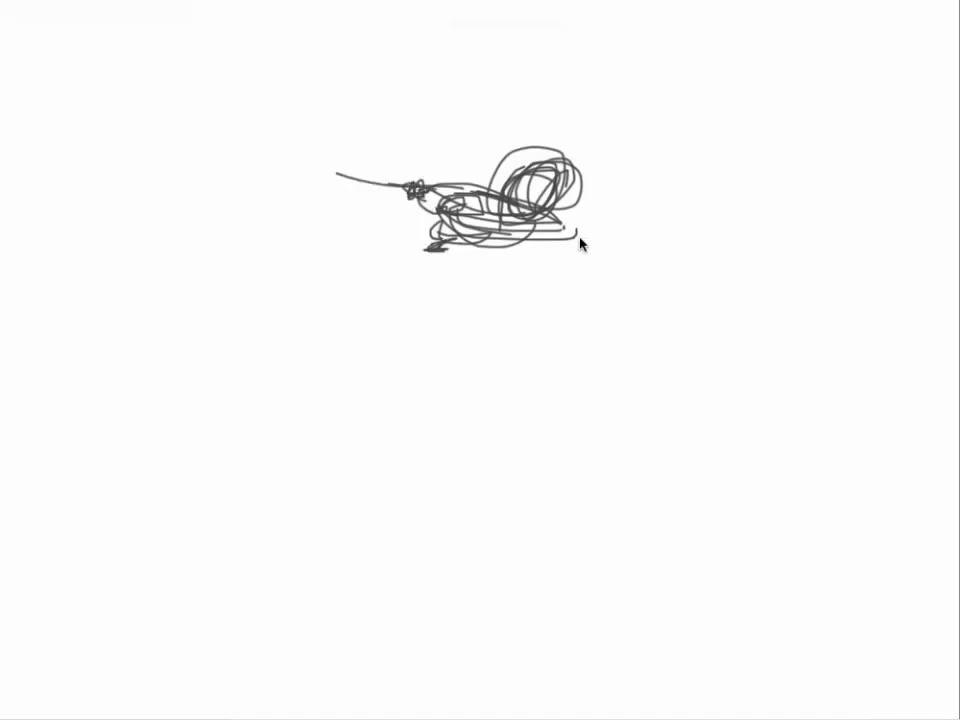
{"action": "left_click_drag", "start_coordinate": [581, 244], "coordinate": [662, 250]}
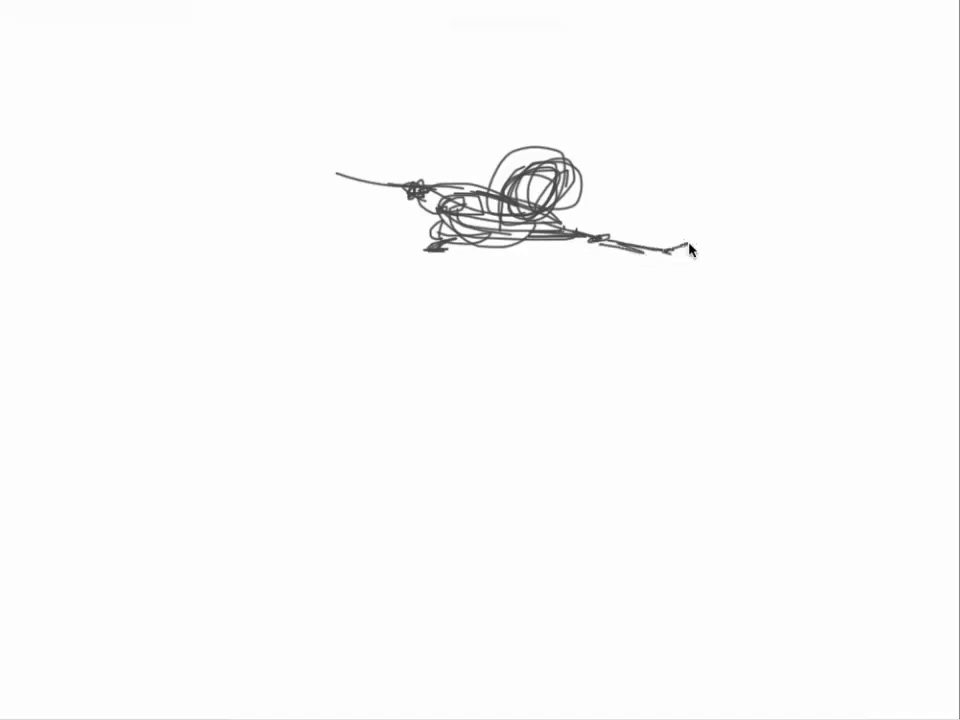
{"action": "left_click_drag", "start_coordinate": [668, 253], "coordinate": [683, 264]}
{"action": "mouse_move", "coordinate": [334, 178]}
{"action": "left_mouse_down"}
{"action": "mouse_move", "coordinate": [325, 167]}
{"action": "mouse_move", "coordinate": [225, 144]}
{"action": "mouse_move", "coordinate": [330, 168]}
{"action": "left_mouse_up"}
{"action": "left_click_drag", "start_coordinate": [224, 143], "coordinate": [366, 163]}
{"action": "left_click_drag", "start_coordinate": [268, 153], "coordinate": [364, 186]}
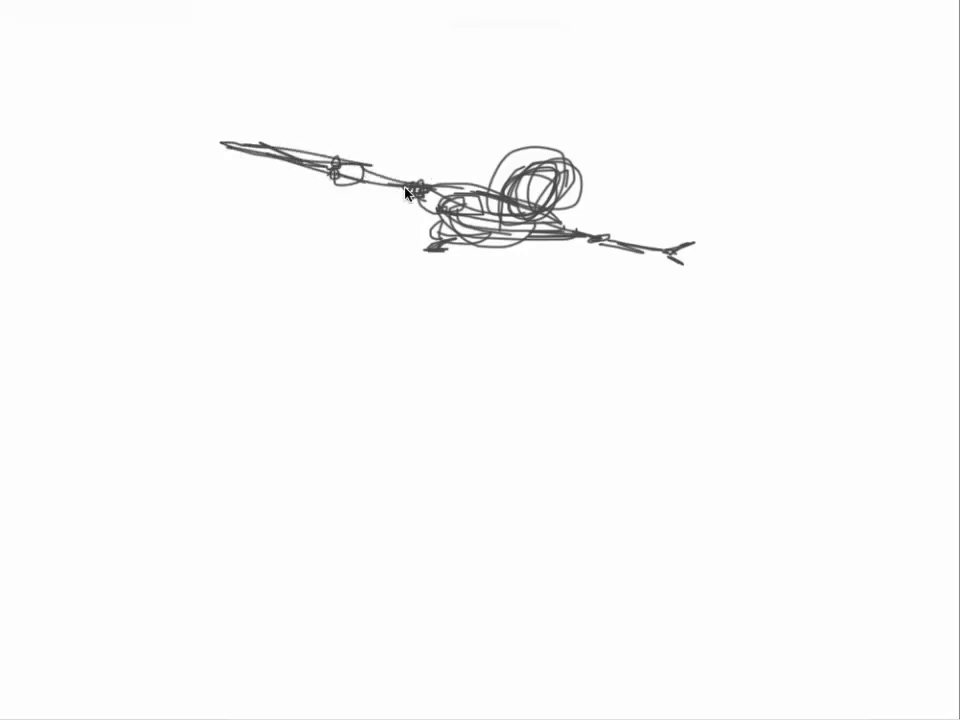
- Fan out finger strokes on the left hand, add a line under the torso, and sketch a V-shaped leg
{"action": "mouse_move", "coordinate": [235, 117]}
{"action": "left_mouse_down"}
{"action": "mouse_move", "coordinate": [228, 135]}
{"action": "mouse_move", "coordinate": [178, 113]}
{"action": "mouse_move", "coordinate": [210, 140]}
{"action": "mouse_move", "coordinate": [155, 131]}
{"action": "left_mouse_up"}
{"action": "left_click_drag", "start_coordinate": [215, 142], "coordinate": [150, 141]}
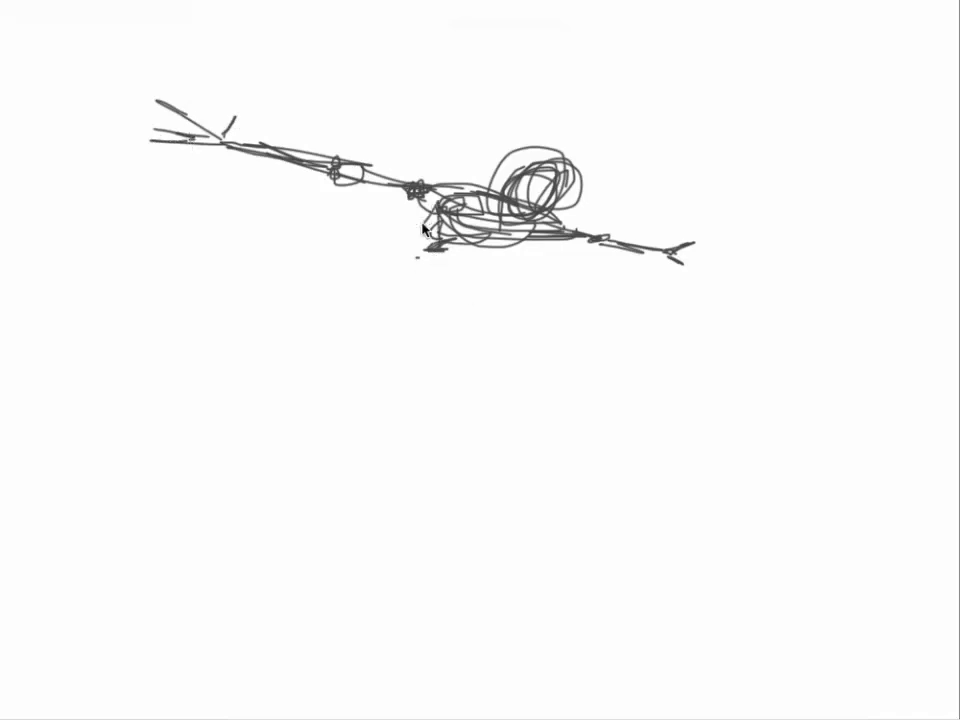
{"action": "left_click_drag", "start_coordinate": [435, 260], "coordinate": [556, 240]}
{"action": "mouse_move", "coordinate": [437, 250]}
{"action": "left_mouse_down"}
{"action": "mouse_move", "coordinate": [441, 208]}
{"action": "mouse_move", "coordinate": [413, 251]}
{"action": "mouse_move", "coordinate": [368, 242]}
{"action": "left_mouse_up"}
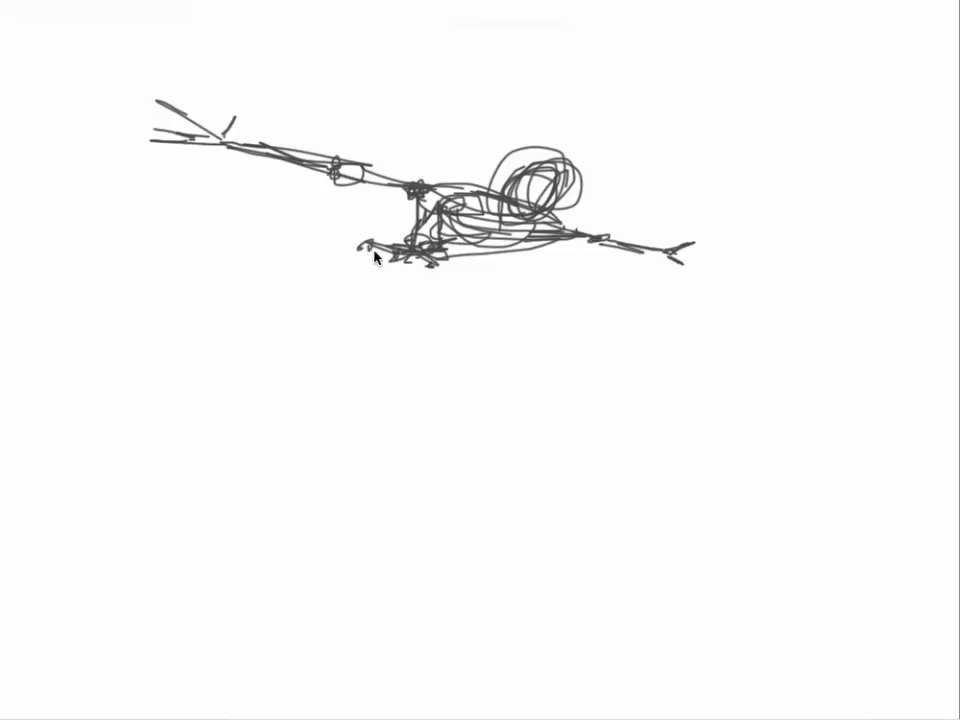
{"action": "mouse_move", "coordinate": [368, 249]}
{"action": "left_mouse_down"}
{"action": "mouse_move", "coordinate": [284, 285]}
{"action": "mouse_move", "coordinate": [318, 257]}
{"action": "mouse_move", "coordinate": [364, 241]}
{"action": "left_mouse_up"}
{"action": "mouse_move", "coordinate": [292, 280]}
{"action": "left_mouse_down"}
{"action": "mouse_move", "coordinate": [391, 266]}
{"action": "mouse_move", "coordinate": [391, 321]}
{"action": "left_mouse_up"}
- Sketch both legs down-left with a knee and a pointed foot at each end
{"action": "mouse_move", "coordinate": [427, 264]}
{"action": "left_mouse_down"}
{"action": "mouse_move", "coordinate": [403, 292]}
{"action": "mouse_move", "coordinate": [405, 306]}
{"action": "left_mouse_up"}
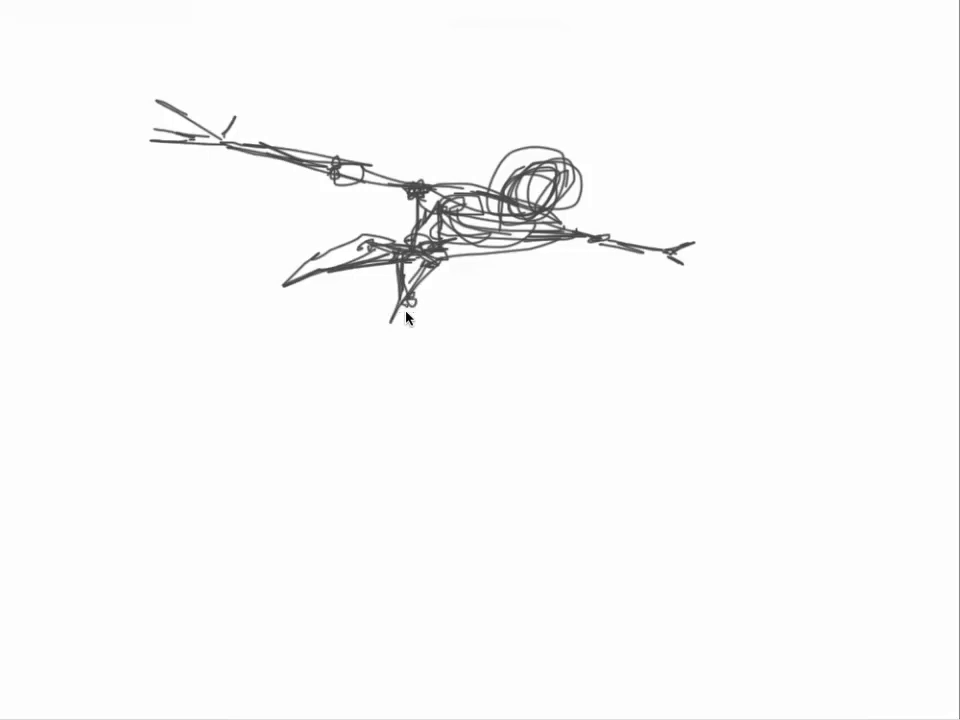
{"action": "mouse_move", "coordinate": [406, 300]}
{"action": "left_mouse_down"}
{"action": "mouse_move", "coordinate": [357, 323]}
{"action": "mouse_move", "coordinate": [366, 340]}
{"action": "left_mouse_up"}
{"action": "mouse_move", "coordinate": [262, 295]}
{"action": "left_mouse_down"}
{"action": "mouse_move", "coordinate": [260, 275]}
{"action": "mouse_move", "coordinate": [262, 286]}
{"action": "mouse_move", "coordinate": [180, 320]}
{"action": "mouse_move", "coordinate": [285, 308]}
{"action": "mouse_move", "coordinate": [190, 325]}
{"action": "mouse_move", "coordinate": [236, 312]}
{"action": "left_mouse_up"}
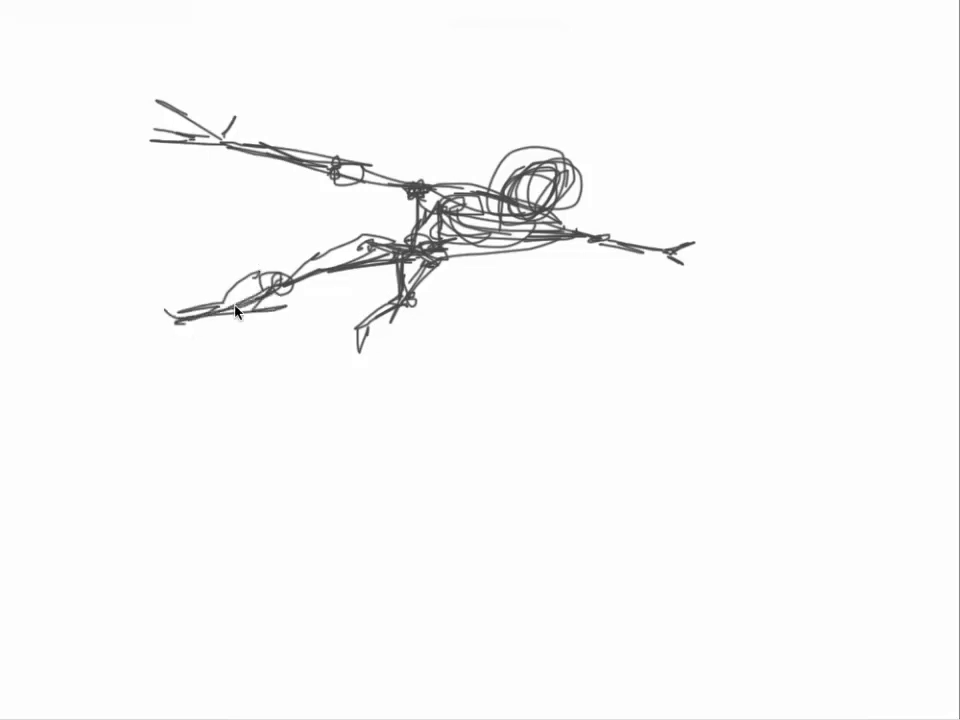
{"action": "left_click_drag", "start_coordinate": [178, 315], "coordinate": [140, 352]}
{"action": "mouse_move", "coordinate": [148, 315]}
{"action": "left_mouse_down"}
{"action": "mouse_move", "coordinate": [161, 339]}
{"action": "mouse_move", "coordinate": [114, 360]}
{"action": "mouse_move", "coordinate": [158, 328]}
{"action": "left_mouse_up"}
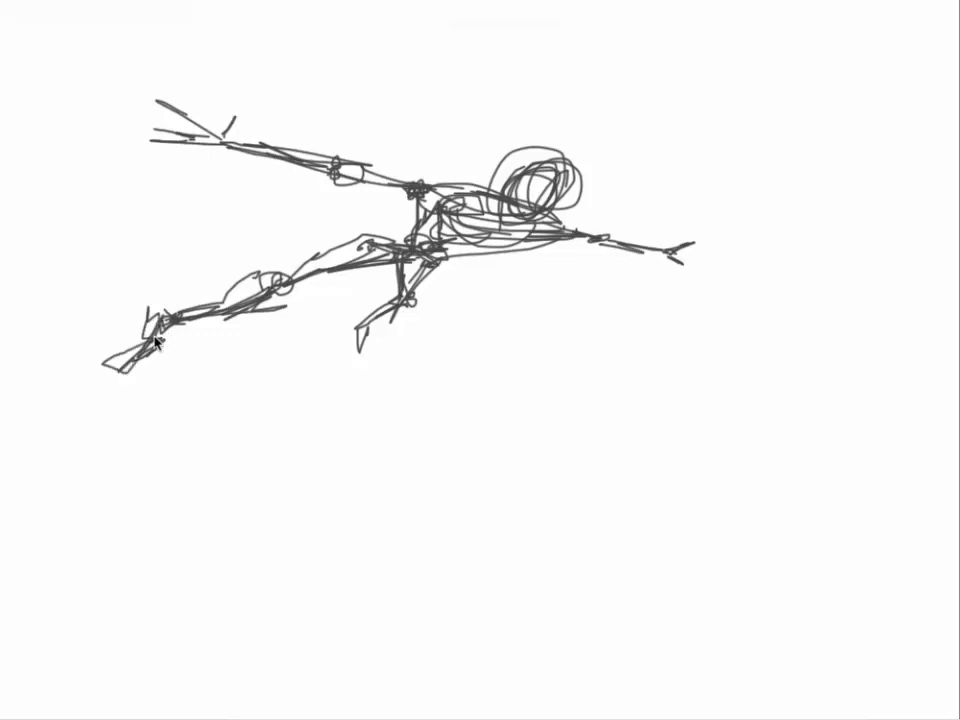
{"action": "left_click_drag", "start_coordinate": [362, 352], "coordinate": [400, 313]}
- Thicken the hip, add a lower-torso stroke, and mark fingers on the right hand
{"action": "left_click_drag", "start_coordinate": [422, 272], "coordinate": [440, 255]}
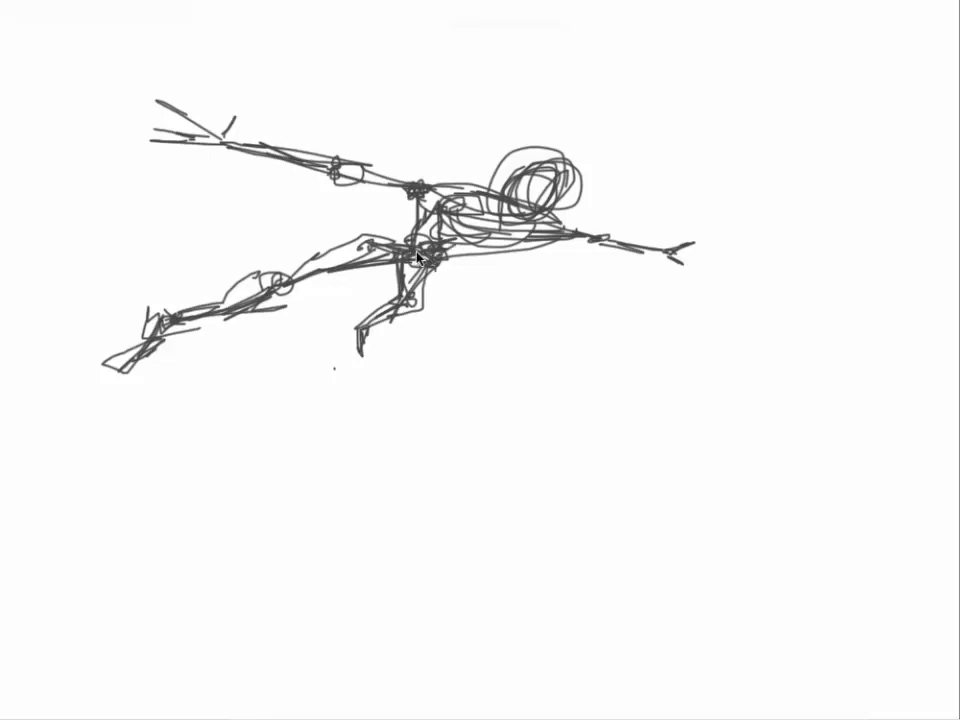
{"action": "left_click_drag", "start_coordinate": [538, 240], "coordinate": [487, 254]}
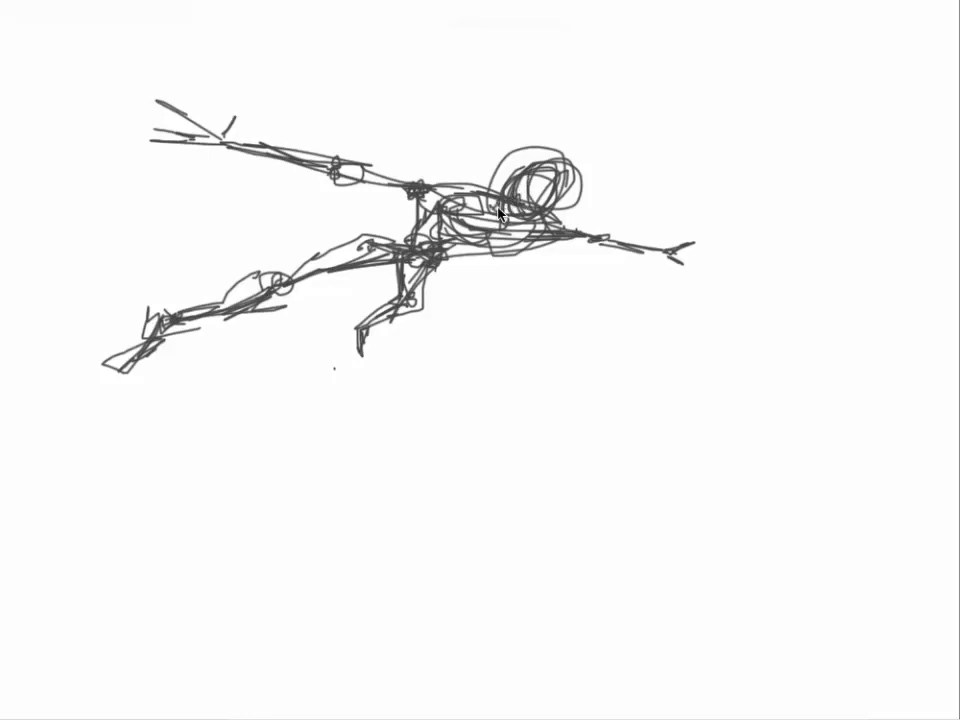
{"action": "left_click_drag", "start_coordinate": [661, 240], "coordinate": [670, 250]}
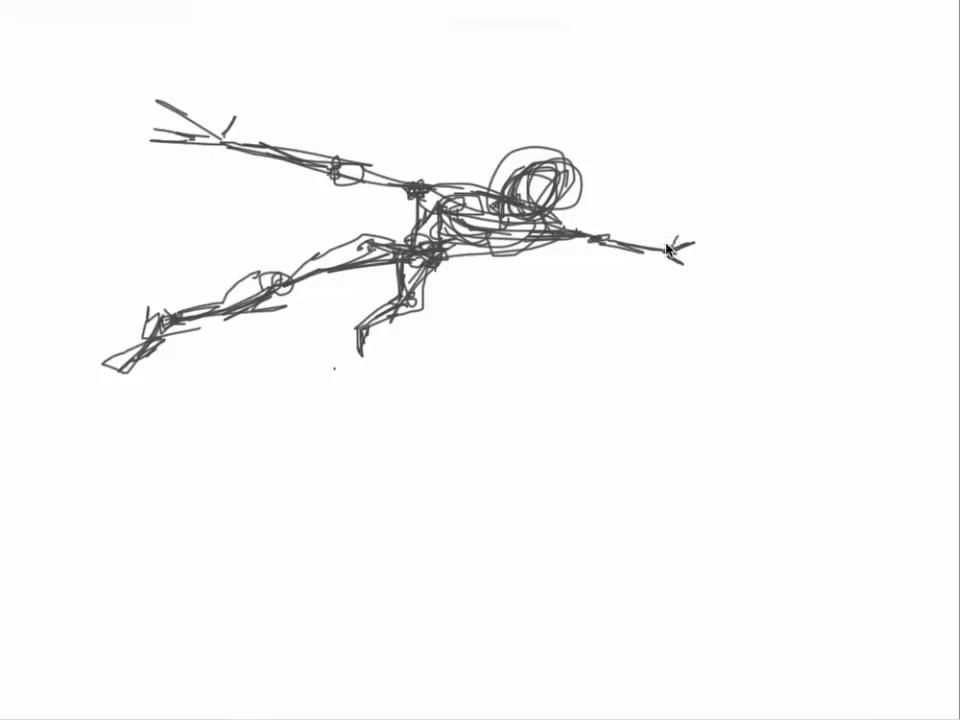
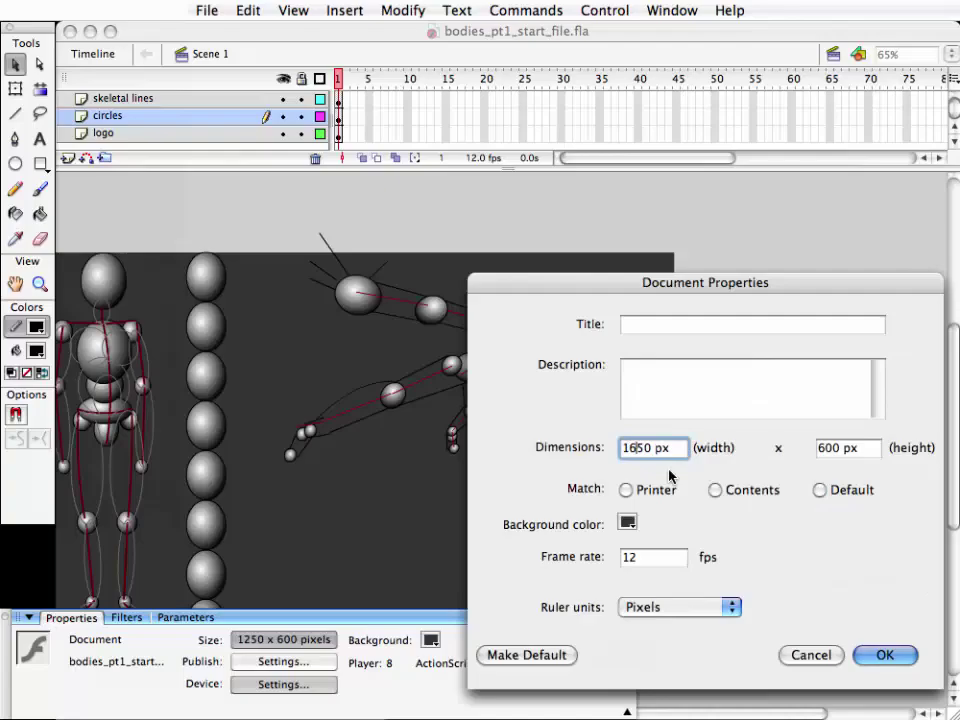
- Duplicate the big head ellipse and nudge the copy right and down
{"action": "key", "text": "Return"}
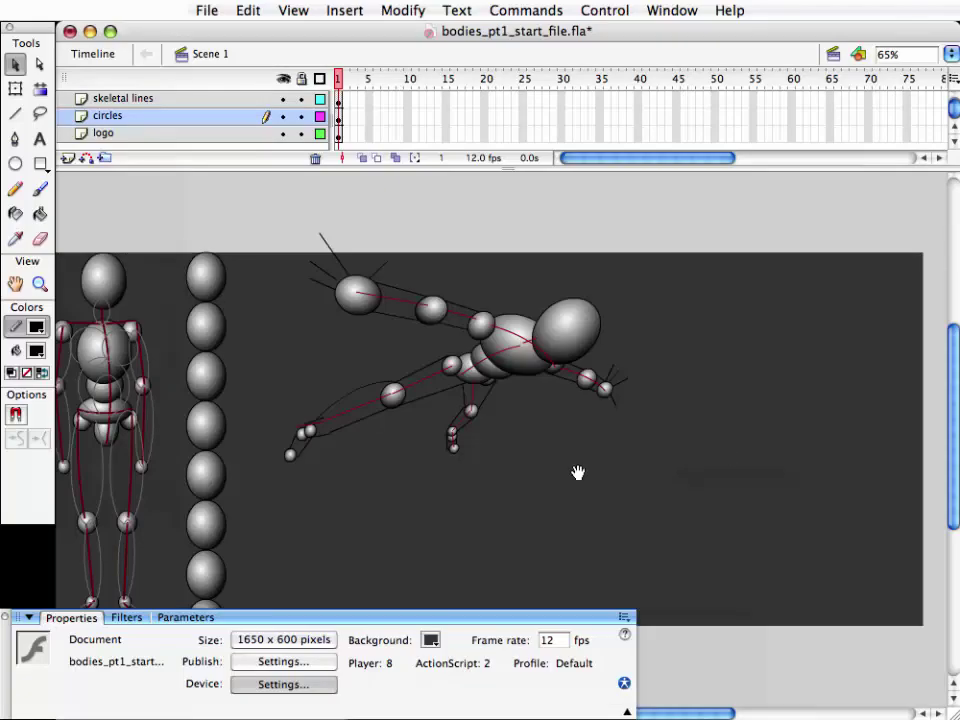
{"action": "scroll", "coordinate": [578, 472], "scroll_direction": "right", "scroll_amount": 5}
{"action": "left_click", "coordinate": [476, 302]}
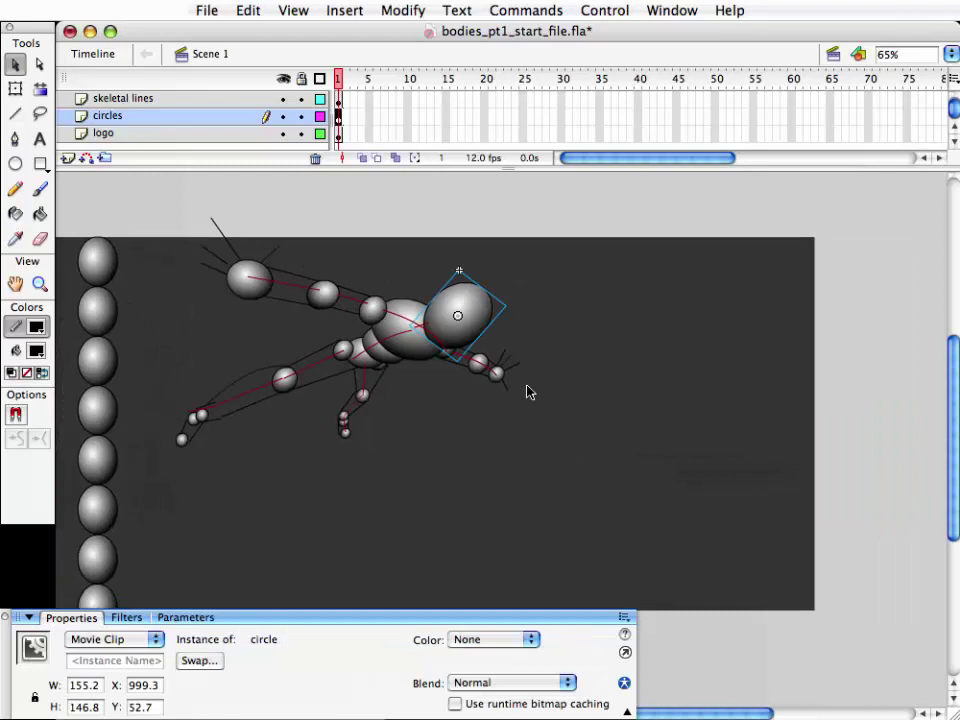
{"action": "key", "text": "shift+Right"}
{"action": "key", "text": "shift+Right"}
{"action": "key", "text": "shift+Right"}
{"action": "key", "text": "shift+Right"}
{"action": "key", "text": "shift+Right"}
{"action": "key", "text": "shift+Right"}
{"action": "key", "text": "shift+Right"}
{"action": "key", "text": "shift+Right"}
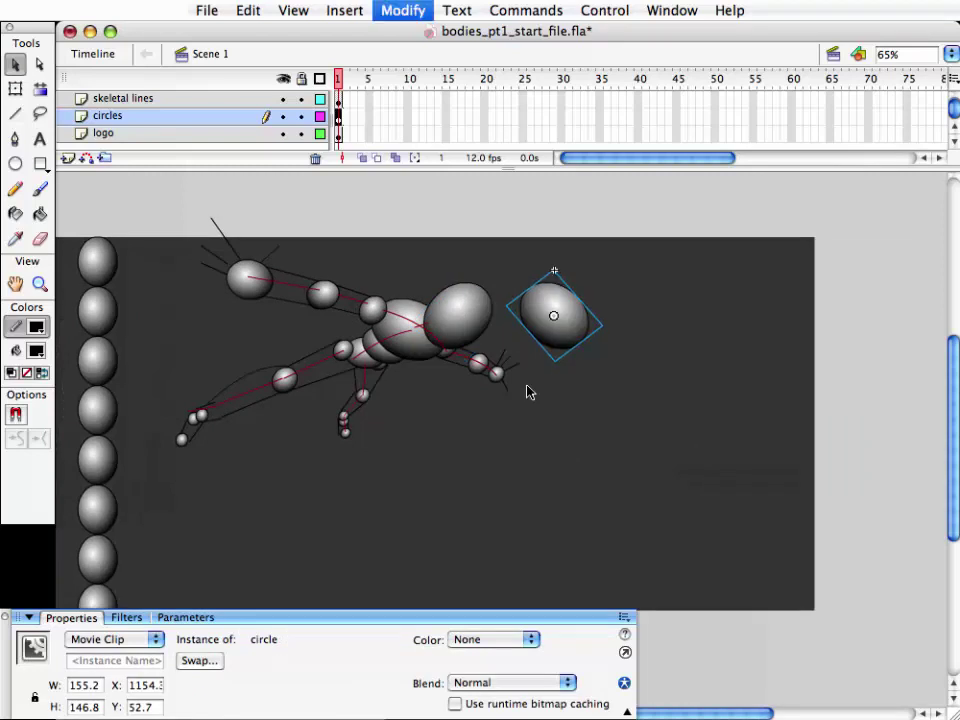
{"action": "key", "text": "shift+Down"}
{"action": "key", "text": "shift+Right"}
{"action": "key", "text": "shift+Right"}
{"action": "key", "text": "shift+Right"}
{"action": "key", "text": "shift+Right"}
{"action": "key", "text": "shift+Right"}
{"action": "key", "text": "shift+Right"}
{"action": "key", "text": "shift+Right"}
{"action": "key", "text": "shift+Right"}
{"action": "key", "text": "shift+Down"}
{"action": "key", "text": "shift+Down"}
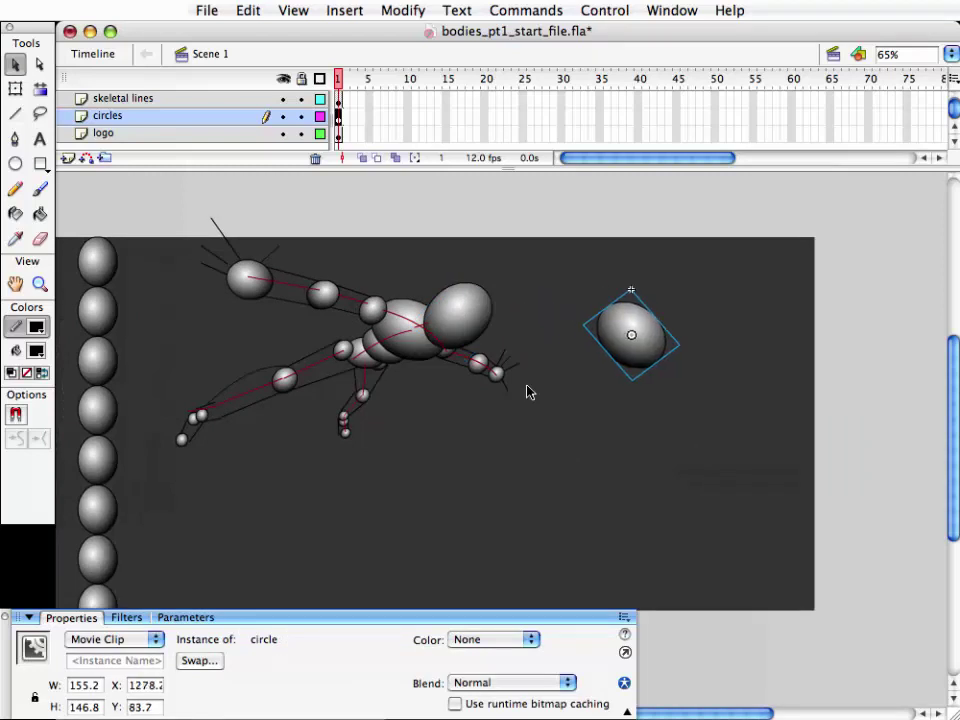
{"action": "key", "text": "shift+Down"}
{"action": "key", "text": "shift+Down"}
{"action": "key", "text": "shift+Down"}
{"action": "key", "text": "shift+Down"}
{"action": "key", "text": "shift+Down"}
{"action": "key", "text": "shift+Down"}
- Tilt the copied head ellipse slightly with Free Transform, redoing an overly large rotation
{"action": "key", "text": "q"}
{"action": "left_click_drag", "start_coordinate": [701, 390], "coordinate": [629, 312]}
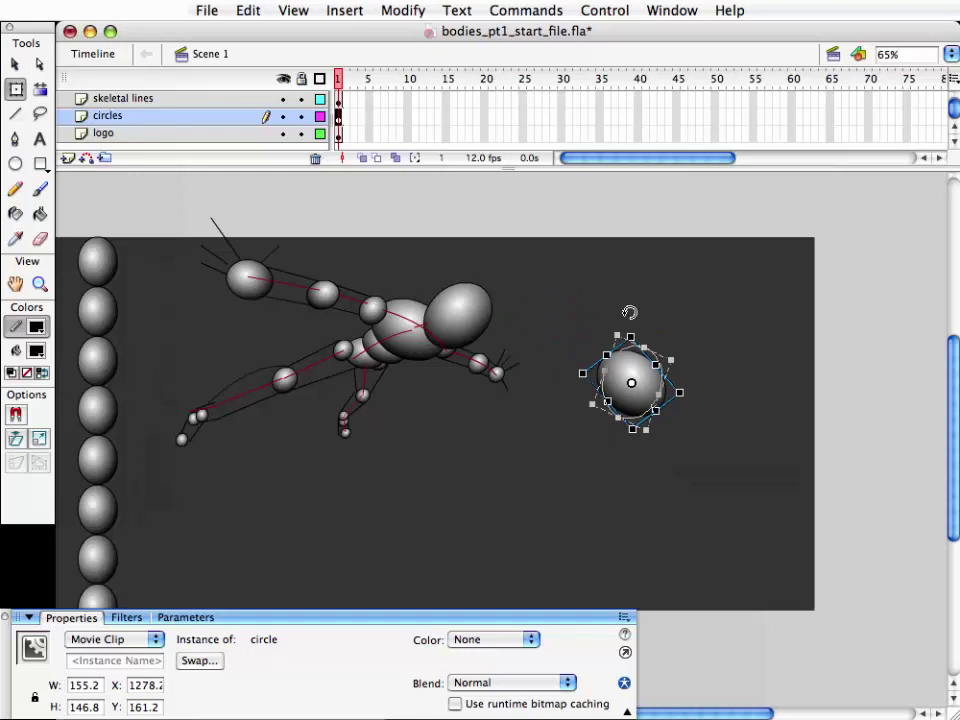
{"action": "key", "text": "v"}
{"action": "key", "text": "ctrl+z"}
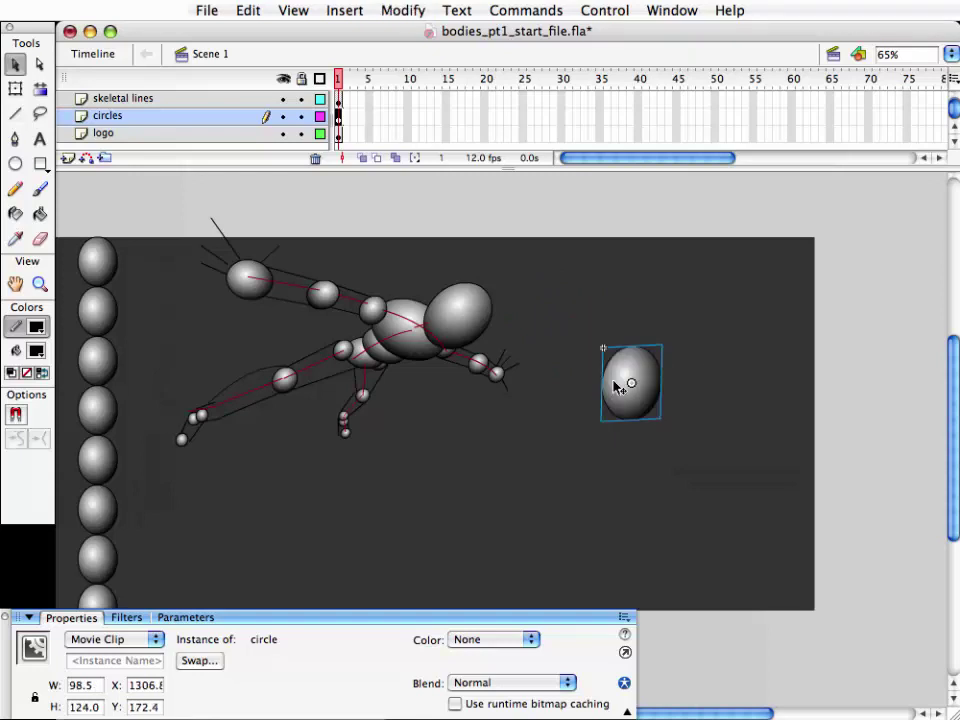
{"action": "key", "text": "q"}
{"action": "left_click_drag", "start_coordinate": [664, 336], "coordinate": [654, 332]}
{"action": "key", "text": "v"}
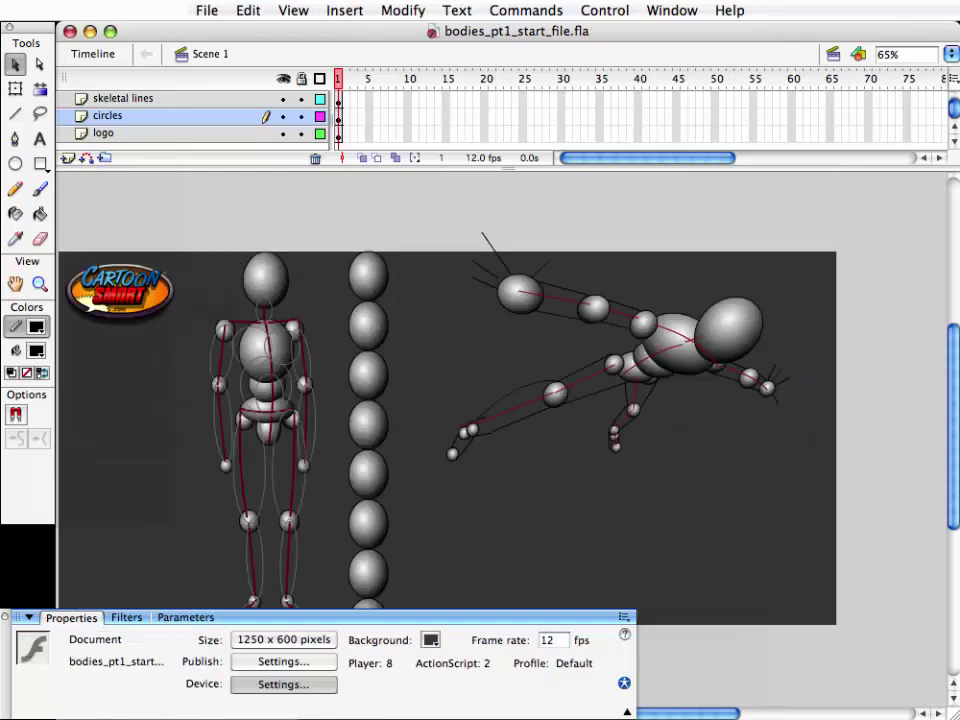
- Change the stage width from 1250 to 1650 px in Document Properties, keeping 600 px height
{"action": "scroll", "coordinate": [613, 476], "scroll_direction": "right", "scroll_amount": 5}
{"action": "scroll", "coordinate": [613, 476], "scroll_direction": "right", "scroll_amount": 1}
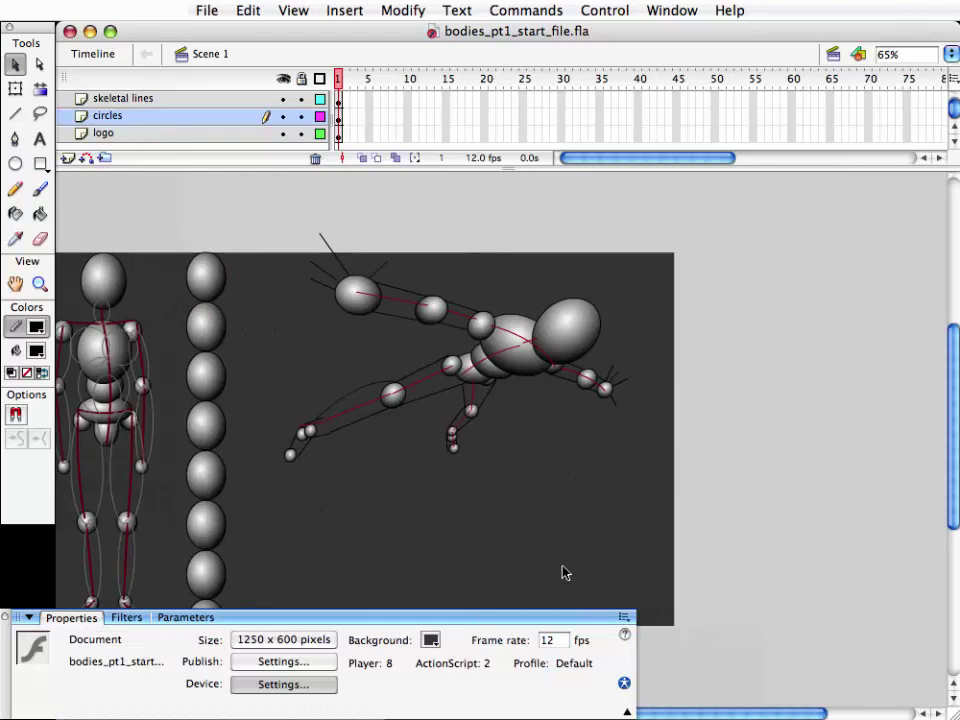
{"action": "left_click", "coordinate": [250, 645]}
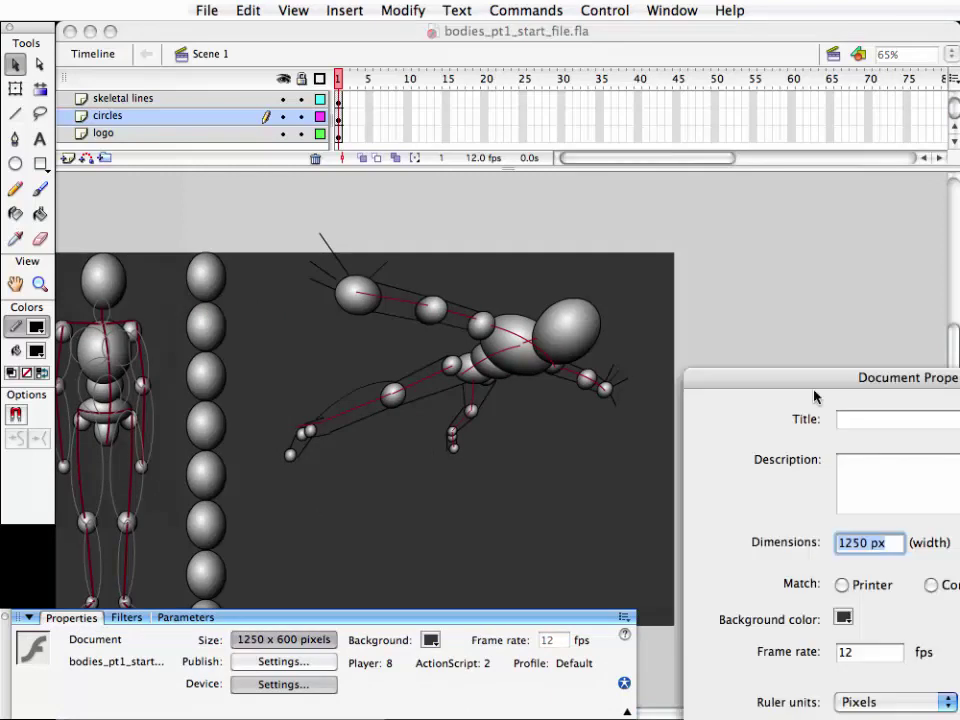
{"action": "left_click", "coordinate": [632, 448]}
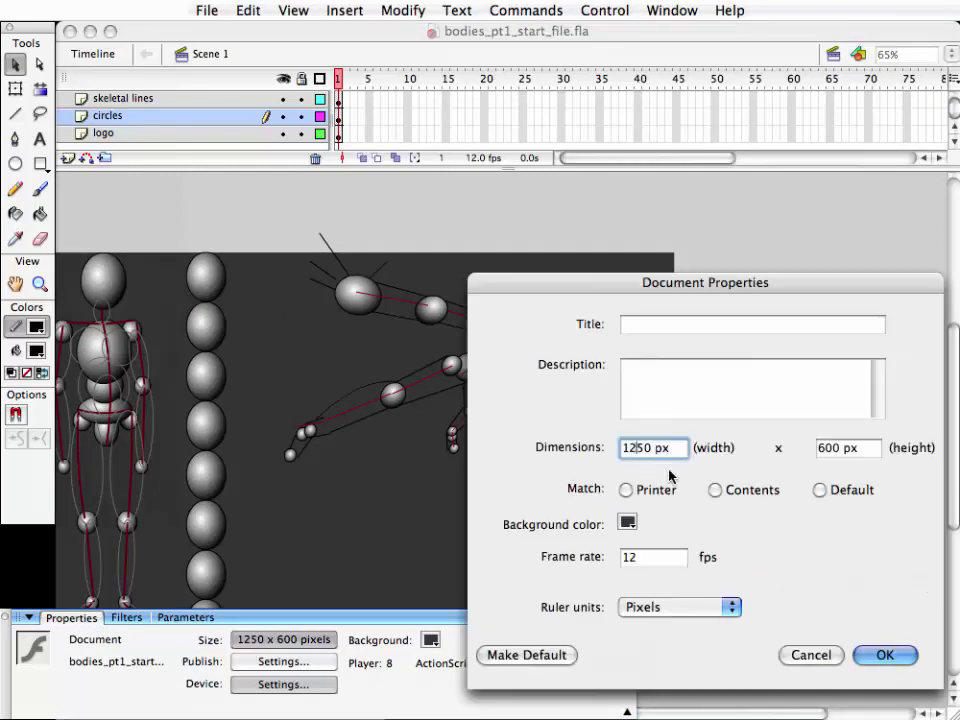
{"action": "key", "text": "BackSpace"}
{"action": "type", "text": "6"}
{"action": "key", "text": "Return"}
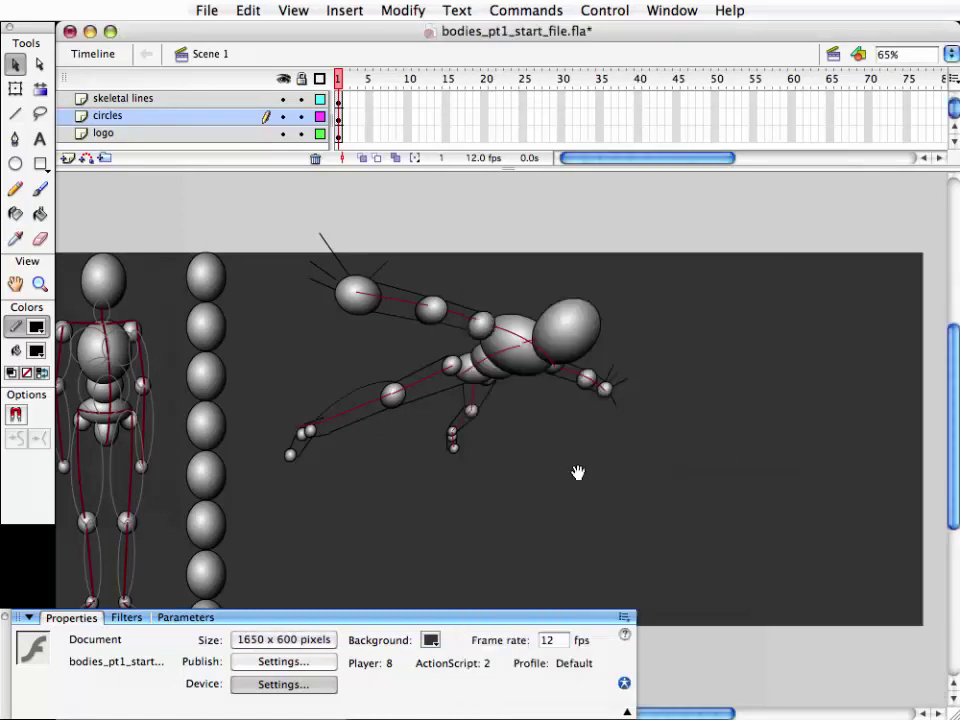
{"action": "left_click_drag", "start_coordinate": [578, 472], "coordinate": [510, 454]}
- Duplicate the big head ellipse again and nudge the copy right and down
{"action": "left_click", "coordinate": [460, 308]}
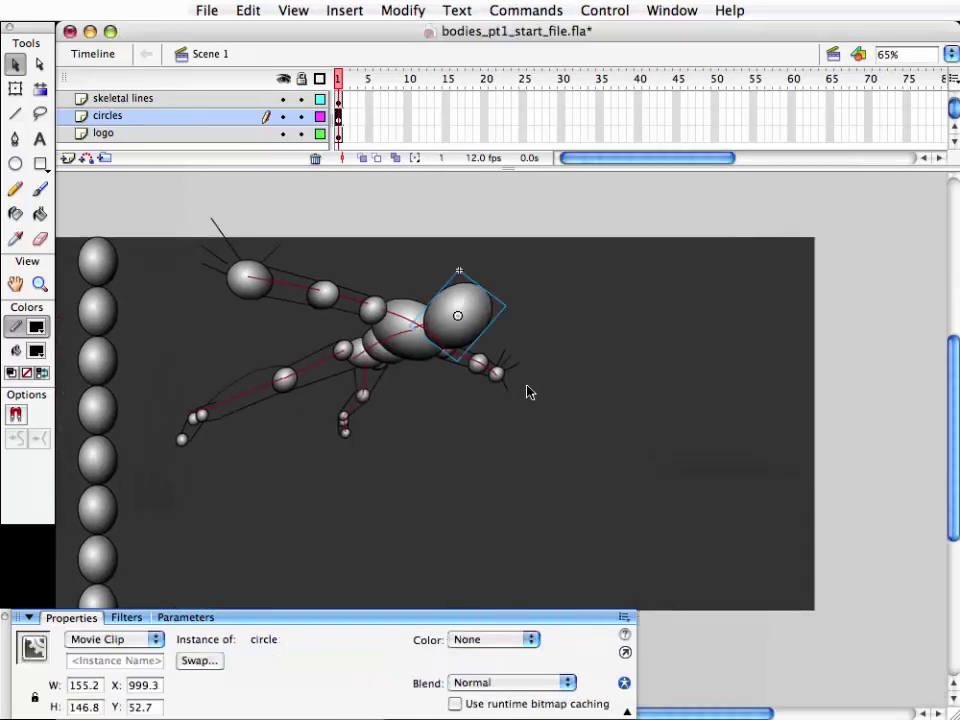
{"action": "key", "text": "shift+Right"}
{"action": "key", "text": "shift+Right"}
{"action": "key", "text": "shift+Right"}
{"action": "key", "text": "shift+Right"}
{"action": "key", "text": "shift+Right"}
{"action": "key", "text": "shift+Right"}
{"action": "key", "text": "shift+Right"}
{"action": "key", "text": "shift+Right"}
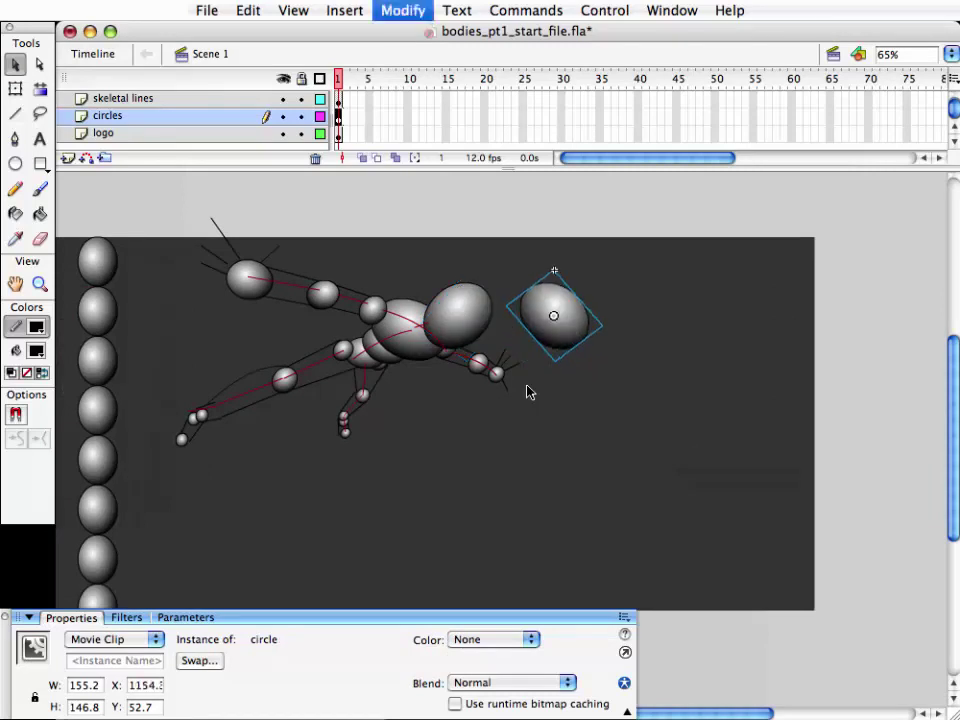
{"action": "key", "text": "shift+Down"}
{"action": "key", "text": "shift+Right"}
{"action": "key", "text": "shift+Right"}
{"action": "key", "text": "shift+Right"}
{"action": "key", "text": "shift+Right"}
{"action": "key", "text": "shift+Right"}
{"action": "key", "text": "shift+Right"}
{"action": "key", "text": "shift+Down"}
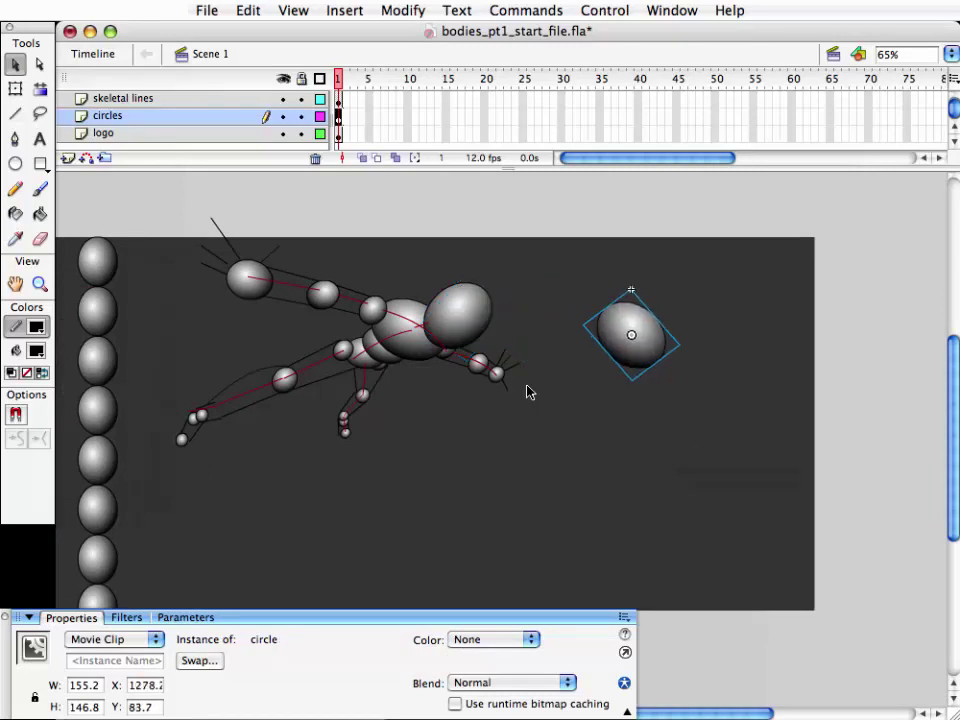
{"action": "key", "text": "shift+Down"}
{"action": "key", "text": "shift+Down"}
{"action": "key", "text": "shift+Down"}
{"action": "key", "text": "shift+Down"}
{"action": "key", "text": "shift+Down"}
{"action": "key", "text": "shift+Down"}
- Give the copied ellipse a slight tilt with Free Transform, undoing the first large rotation
{"action": "key", "text": "q"}
{"action": "left_click_drag", "start_coordinate": [698, 390], "coordinate": [629, 313]}
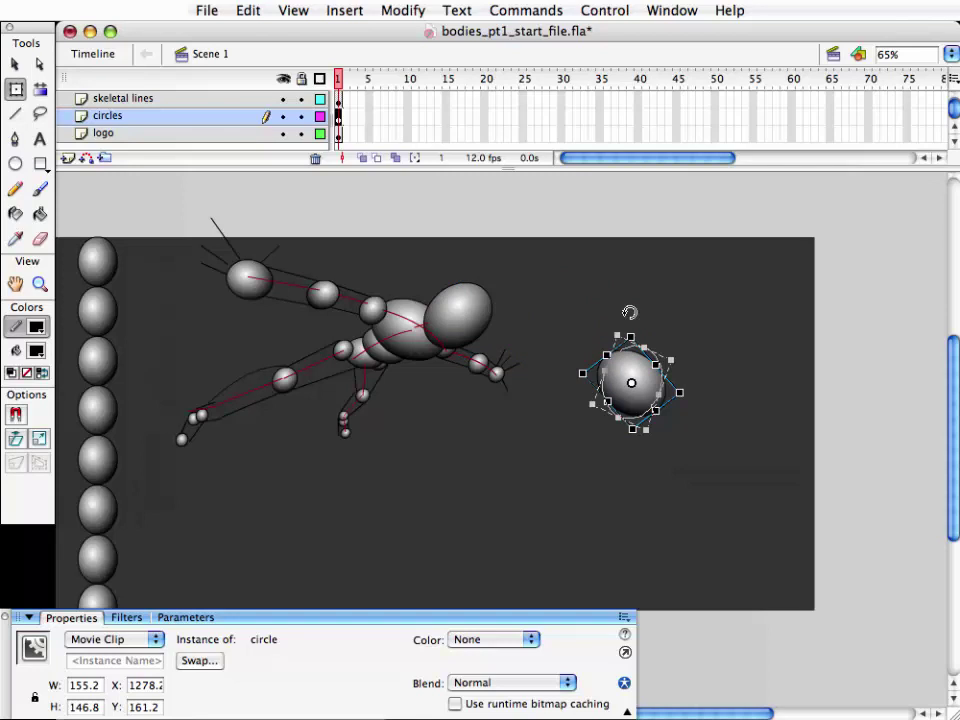
{"action": "key", "text": "ctrl+shift+z"}
{"action": "key", "text": "v"}
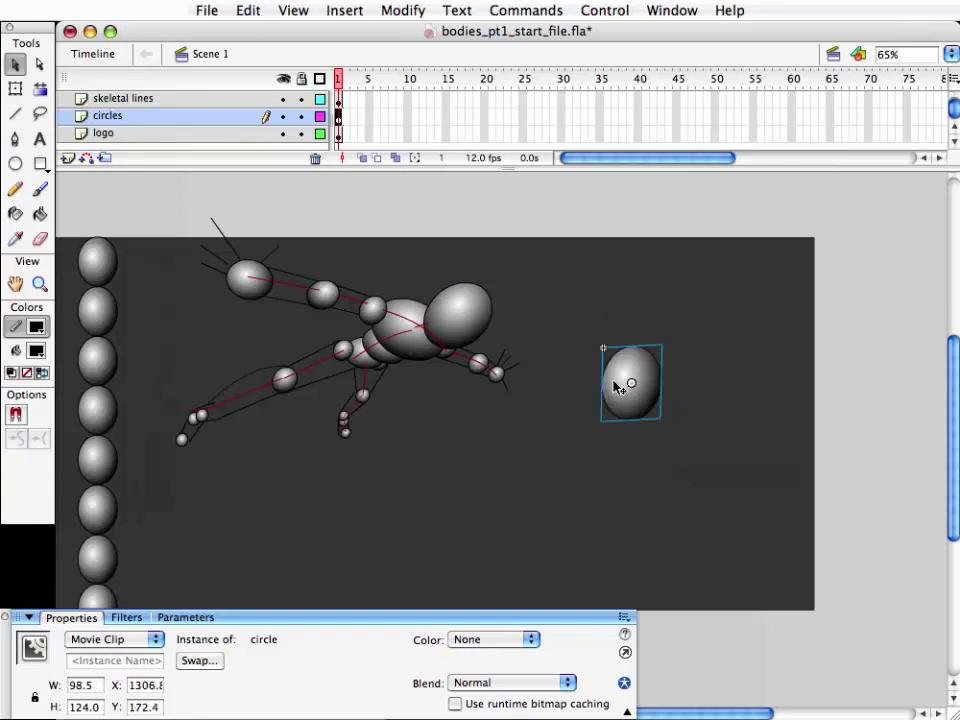
{"action": "key", "text": "q"}
{"action": "left_click_drag", "start_coordinate": [666, 334], "coordinate": [654, 332]}
{"action": "key", "text": "v"}
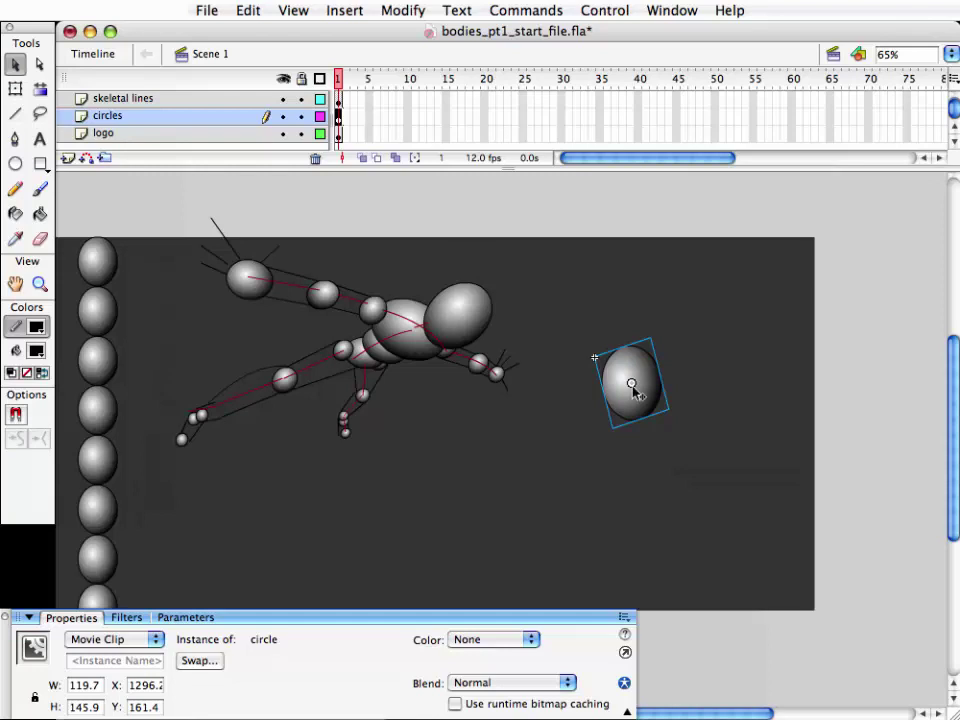
{"action": "key", "text": "q"}
{"action": "mouse_move", "coordinate": [664, 382]}
{"action": "left_mouse_down"}
{"action": "mouse_move", "coordinate": [660, 374]}
{"action": "mouse_move", "coordinate": [679, 403]}
{"action": "left_mouse_up"}
- On the skeletal lines layer, draw a red line down from the right ball and bend it into a curve
{"action": "key", "text": "v"}
{"action": "left_click", "coordinate": [664, 474]}
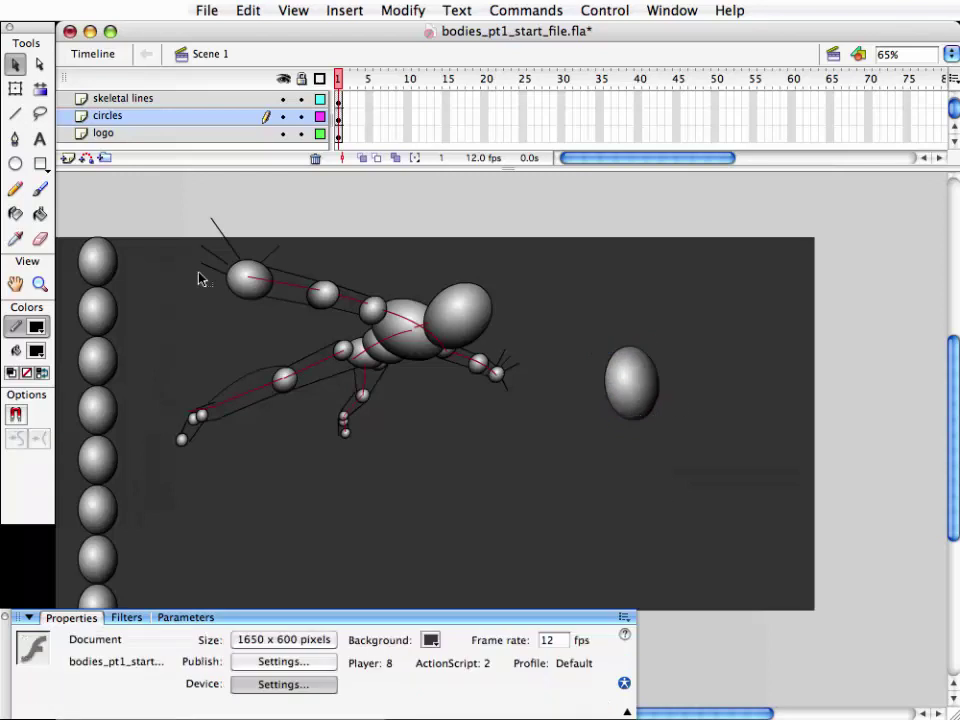
{"action": "left_click", "coordinate": [16, 110]}
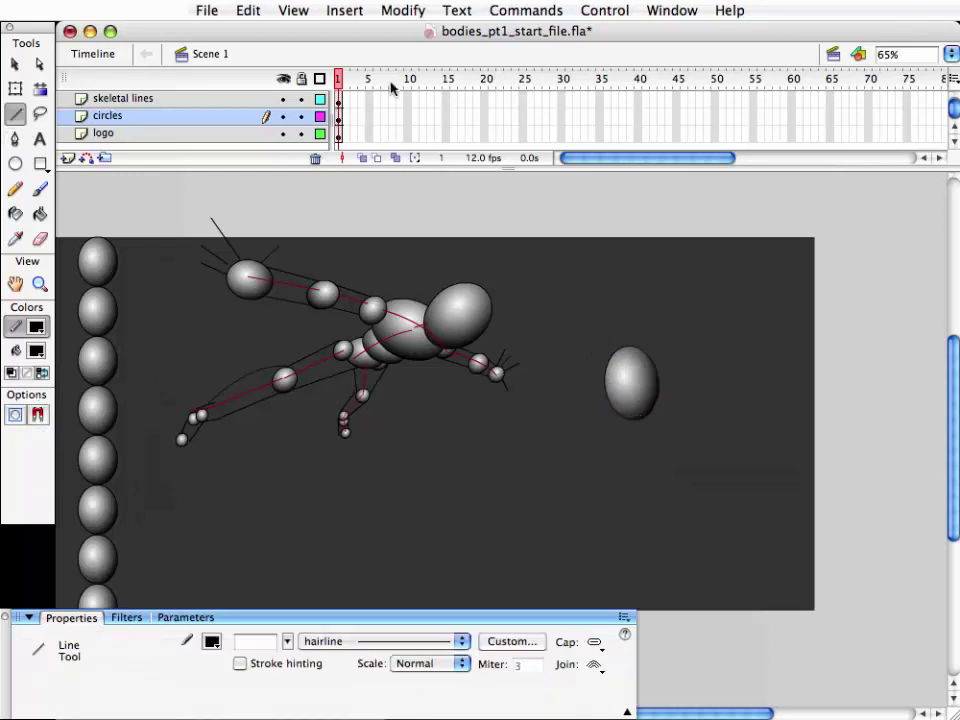
{"action": "left_click", "coordinate": [339, 99]}
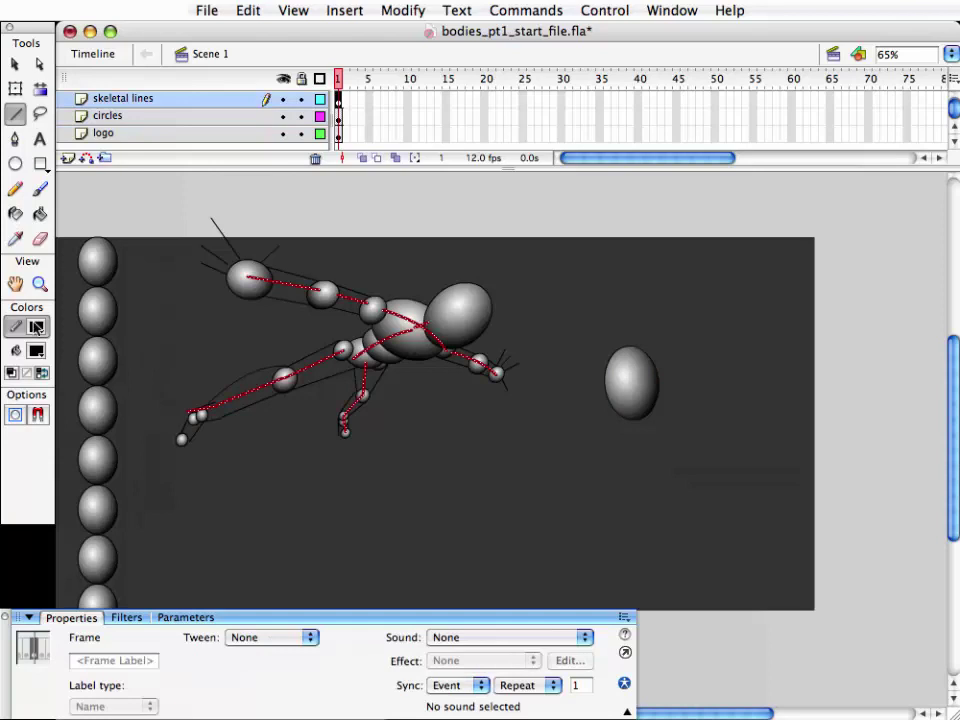
{"action": "left_click", "coordinate": [36, 328]}
{"action": "left_click", "coordinate": [214, 466]}
{"action": "left_click_drag", "start_coordinate": [650, 385], "coordinate": [688, 462]}
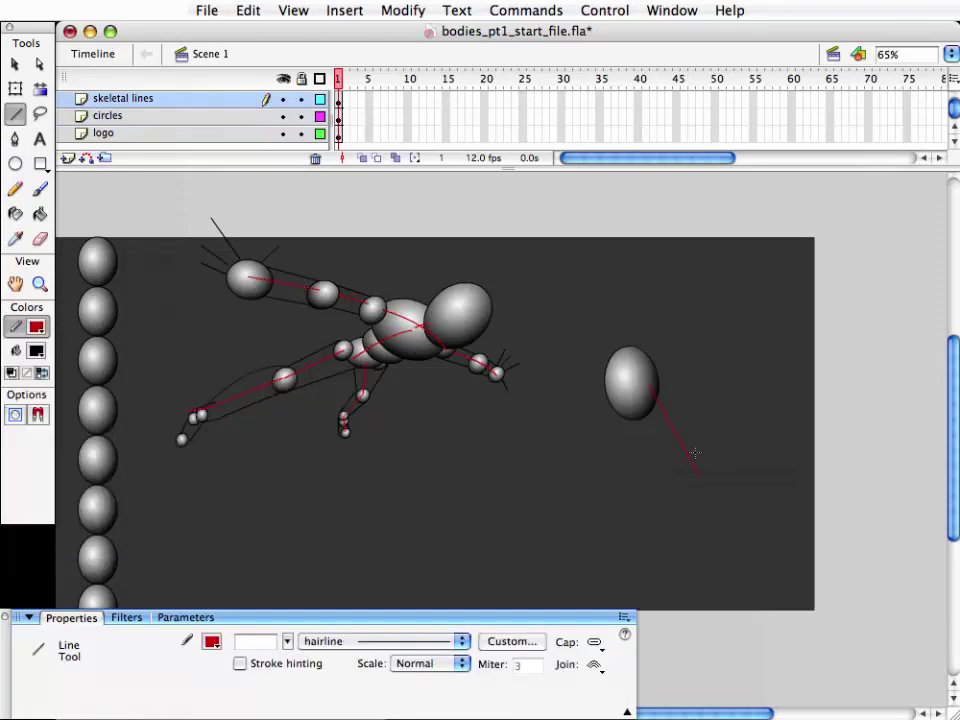
{"action": "key", "text": "v"}
{"action": "mouse_move", "coordinate": [688, 462]}
{"action": "left_mouse_down"}
{"action": "mouse_move", "coordinate": [701, 450]}
{"action": "mouse_move", "coordinate": [701, 489]}
{"action": "mouse_move", "coordinate": [703, 474]}
{"action": "mouse_move", "coordinate": [668, 418]}
{"action": "left_mouse_up"}
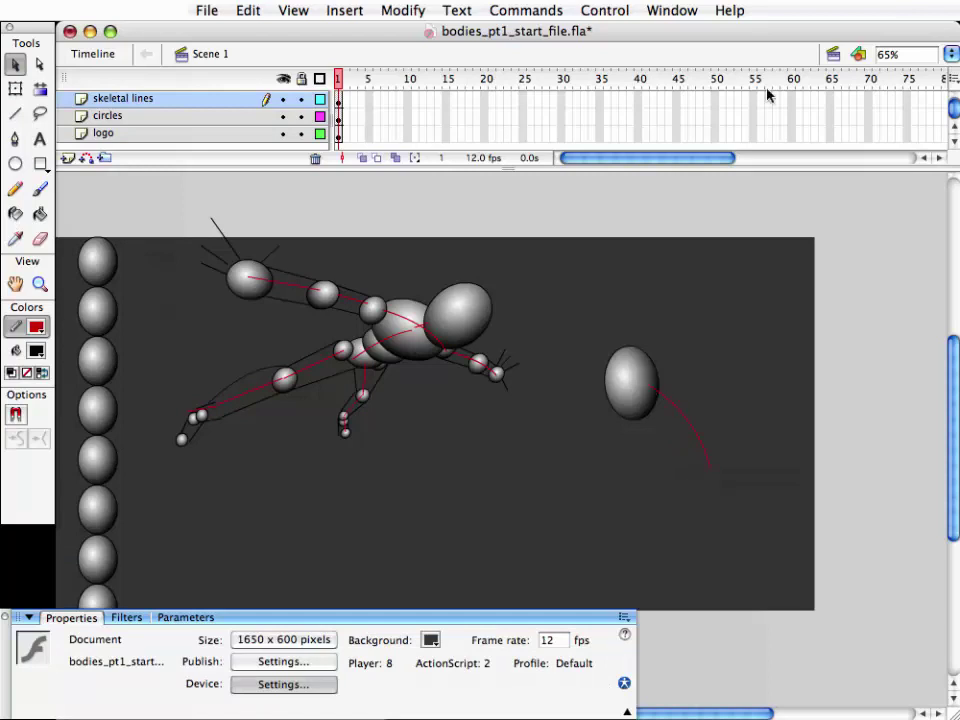
{"action": "left_click_drag", "start_coordinate": [655, 386], "coordinate": [641, 373]}
- Draw a red arc across the right ball and shift it slightly up
{"action": "left_click", "coordinate": [15, 113]}
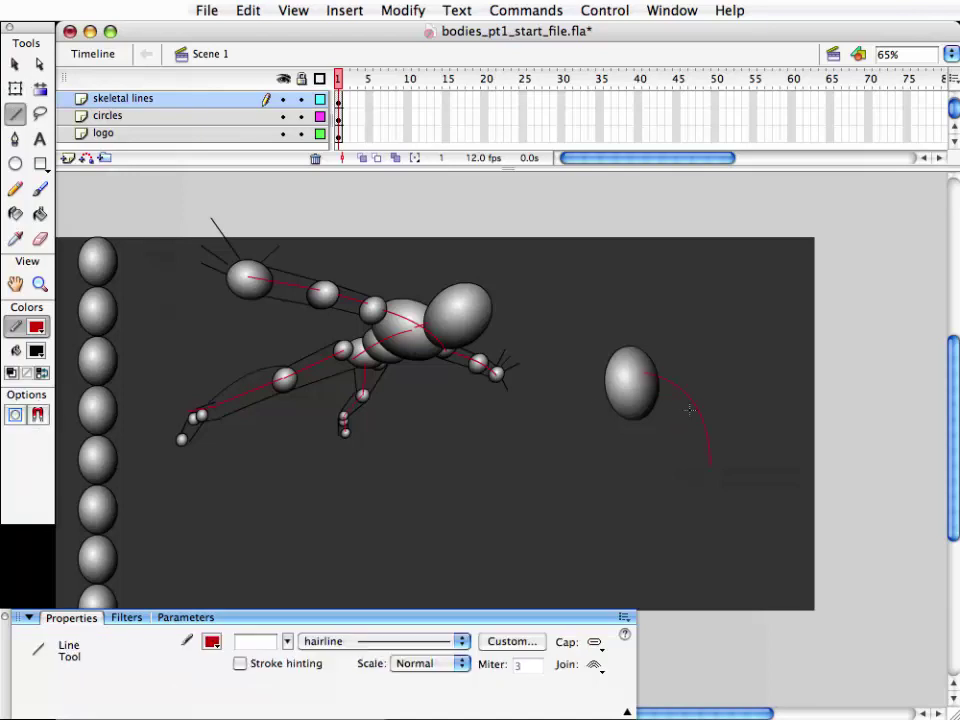
{"action": "left_click_drag", "start_coordinate": [588, 396], "coordinate": [684, 378]}
{"action": "key", "text": "v"}
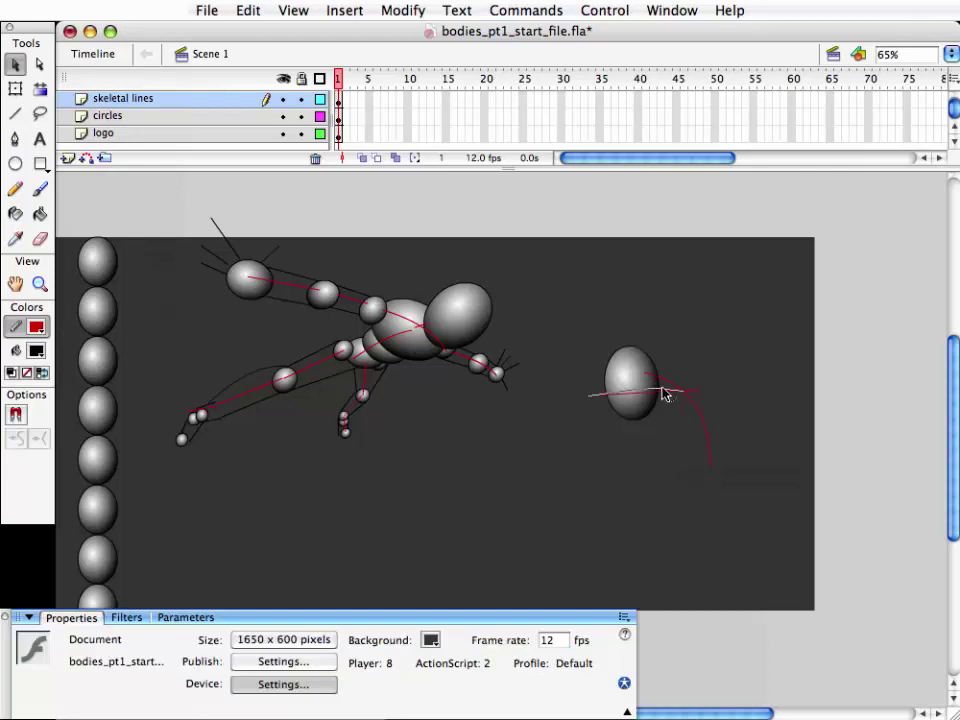
{"action": "left_click", "coordinate": [709, 409]}
{"action": "left_click", "coordinate": [671, 396]}
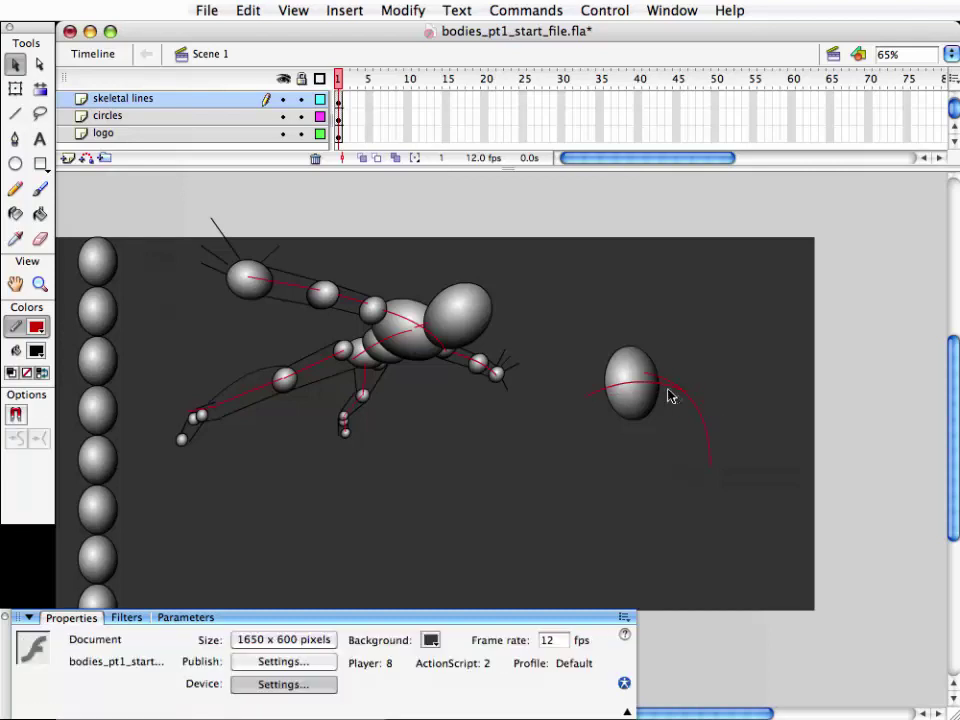
{"action": "left_click_drag", "start_coordinate": [670, 393], "coordinate": [672, 393]}
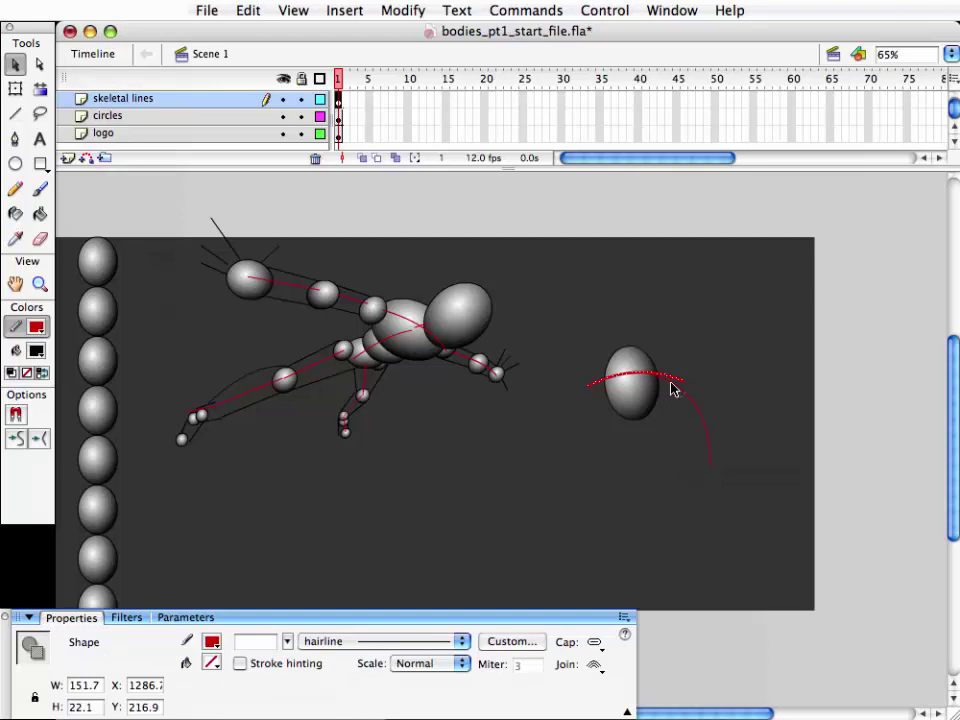
{"action": "left_click", "coordinate": [682, 390]}
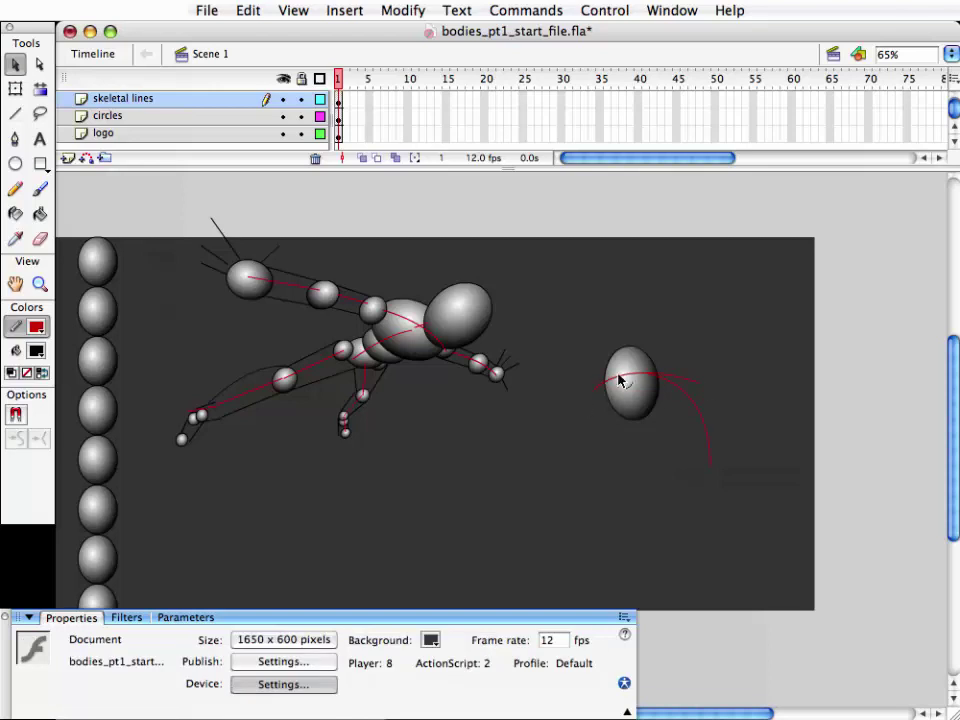
- Sketch several red lines below the ball, including a hooked zigzag stroke
{"action": "left_click", "coordinate": [15, 113]}
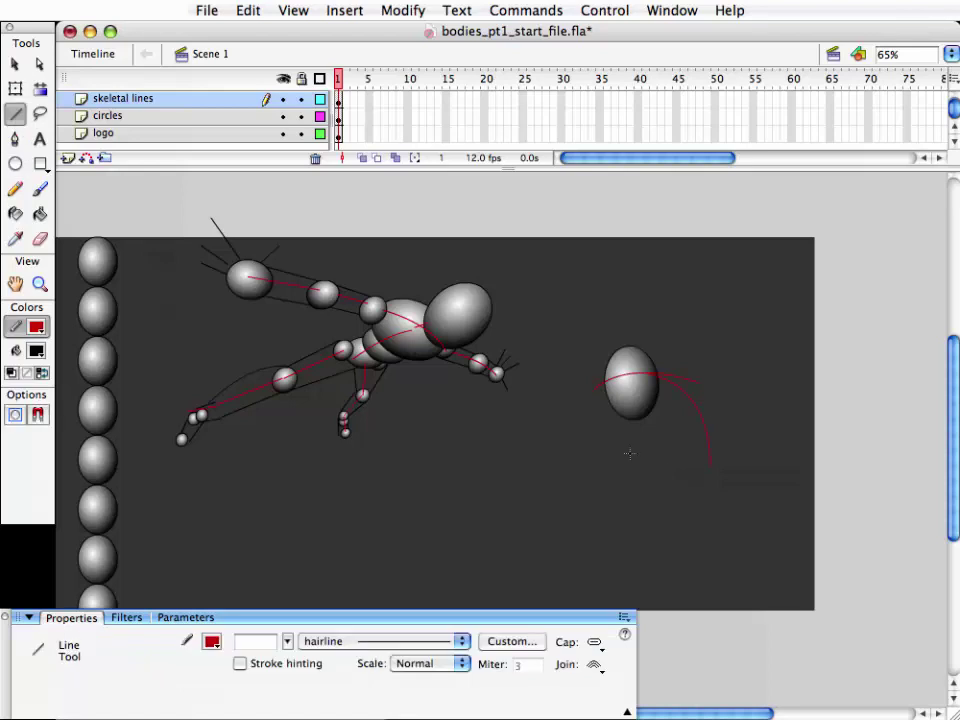
{"action": "left_click_drag", "start_coordinate": [702, 476], "coordinate": [649, 550]}
{"action": "key", "text": "v"}
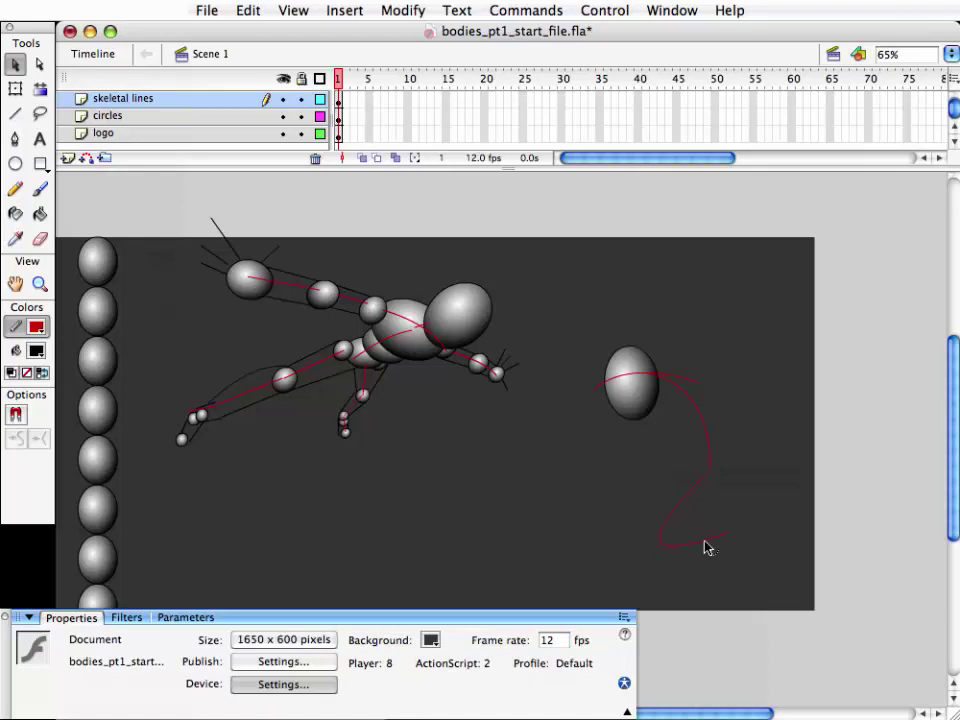
{"action": "left_click_drag", "start_coordinate": [663, 550], "coordinate": [686, 553]}
{"action": "left_click", "coordinate": [15, 113]}
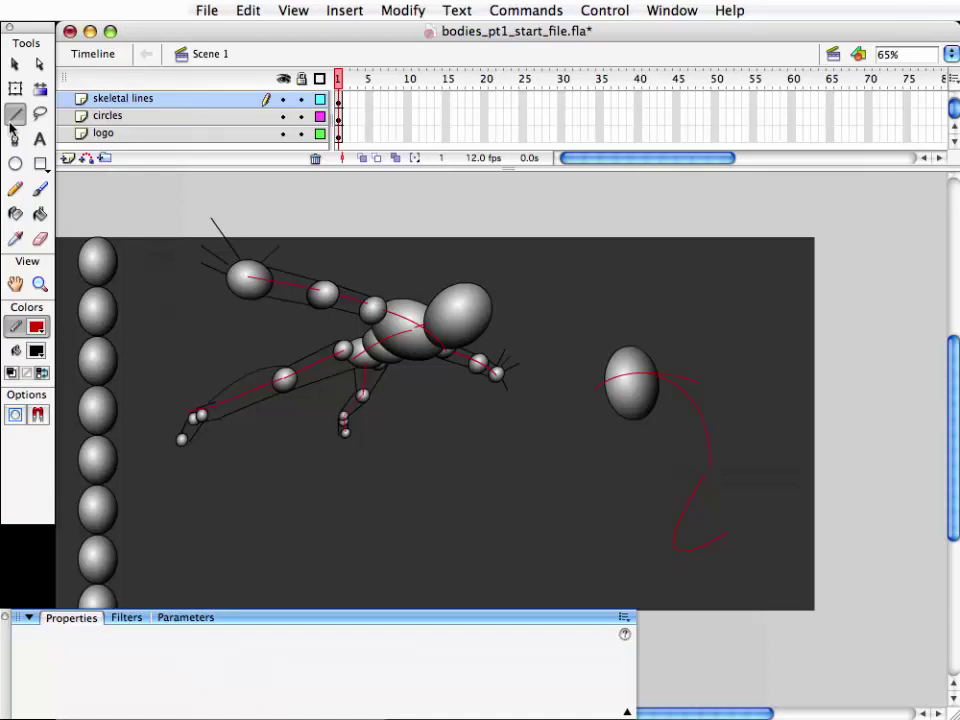
{"action": "mouse_move", "coordinate": [686, 477]}
{"action": "left_mouse_down"}
{"action": "mouse_move", "coordinate": [639, 516]}
{"action": "mouse_move", "coordinate": [648, 545]}
{"action": "left_mouse_up"}
{"action": "key", "text": "v"}
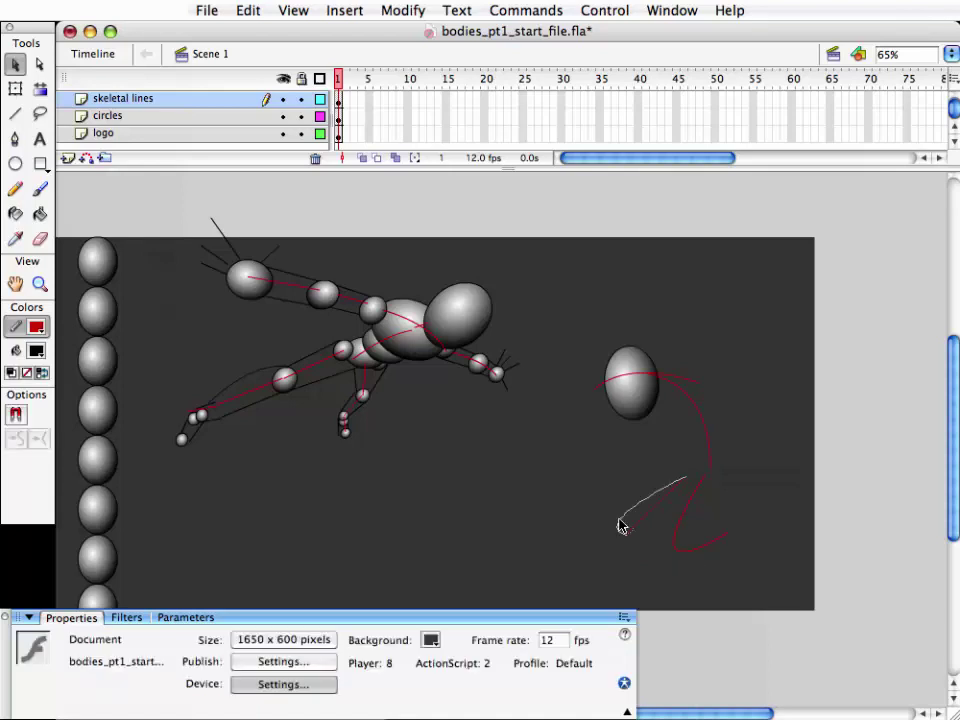
{"action": "left_click", "coordinate": [22, 114]}
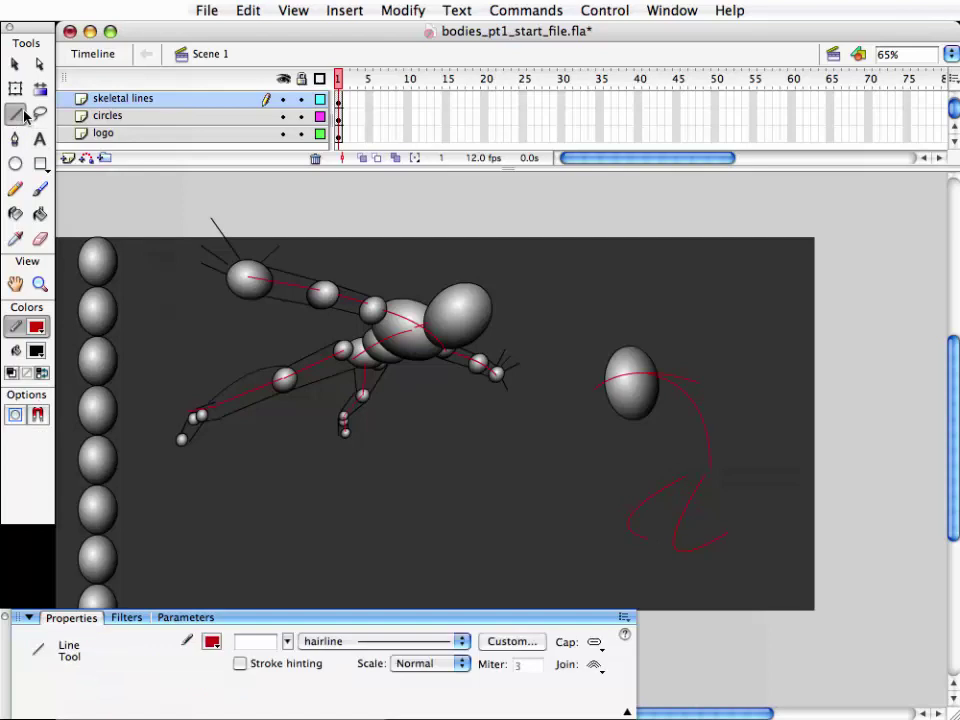
{"action": "left_click_drag", "start_coordinate": [699, 394], "coordinate": [677, 486]}
{"action": "left_click_drag", "start_coordinate": [600, 388], "coordinate": [652, 483]}
{"action": "mouse_move", "coordinate": [656, 539]}
{"action": "left_mouse_down"}
{"action": "mouse_move", "coordinate": [657, 465]}
{"action": "mouse_move", "coordinate": [683, 464]}
{"action": "left_mouse_up"}
- Undo the red lines around the ball, leaving only one curved stroke
{"action": "key", "text": "ctrl+z"}
{"action": "key", "text": "ctrl+z"}
{"action": "key", "text": "ctrl+z"}
{"action": "key", "text": "v"}
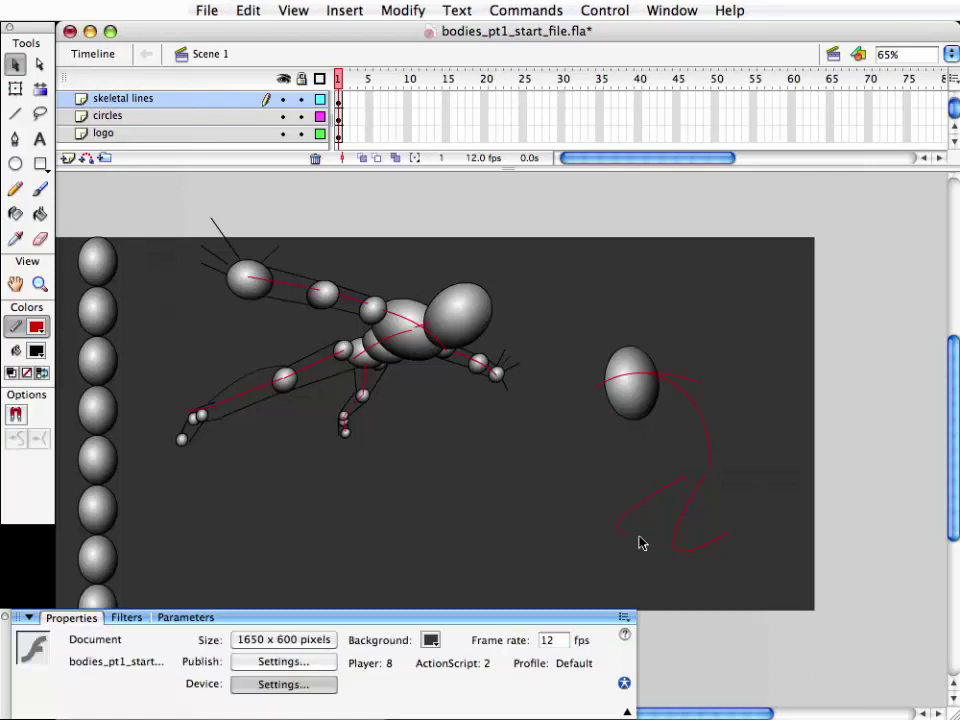
{"action": "key", "text": "ctrl+z"}
{"action": "key", "text": "ctrl+z"}
{"action": "left_click", "coordinate": [681, 390]}
{"action": "key", "text": "ctrl+z"}
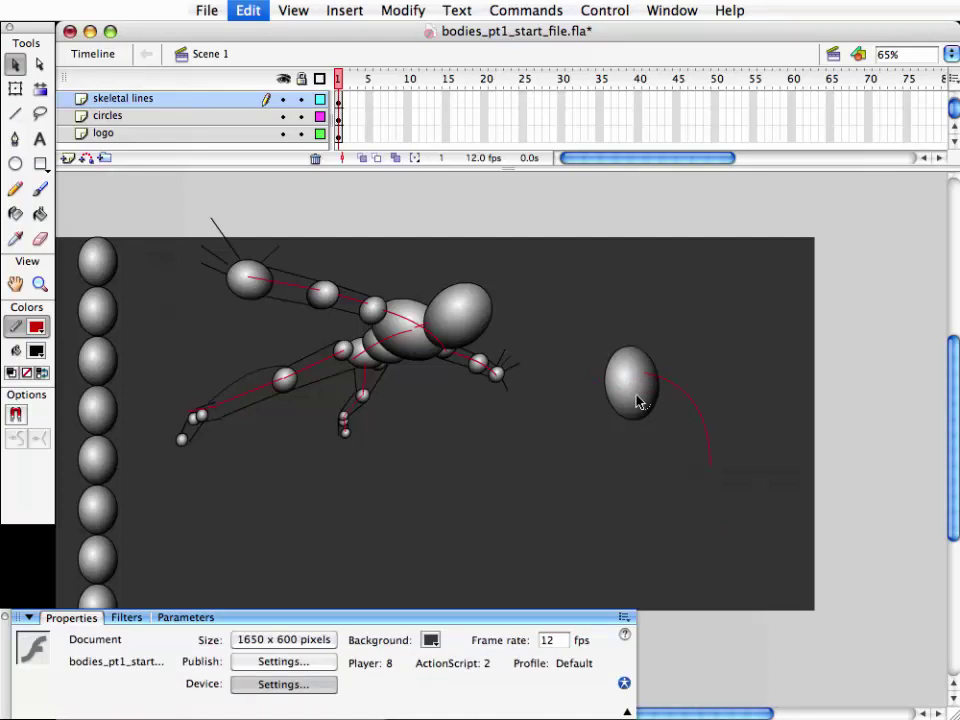
{"action": "key", "text": "ctrl+z"}
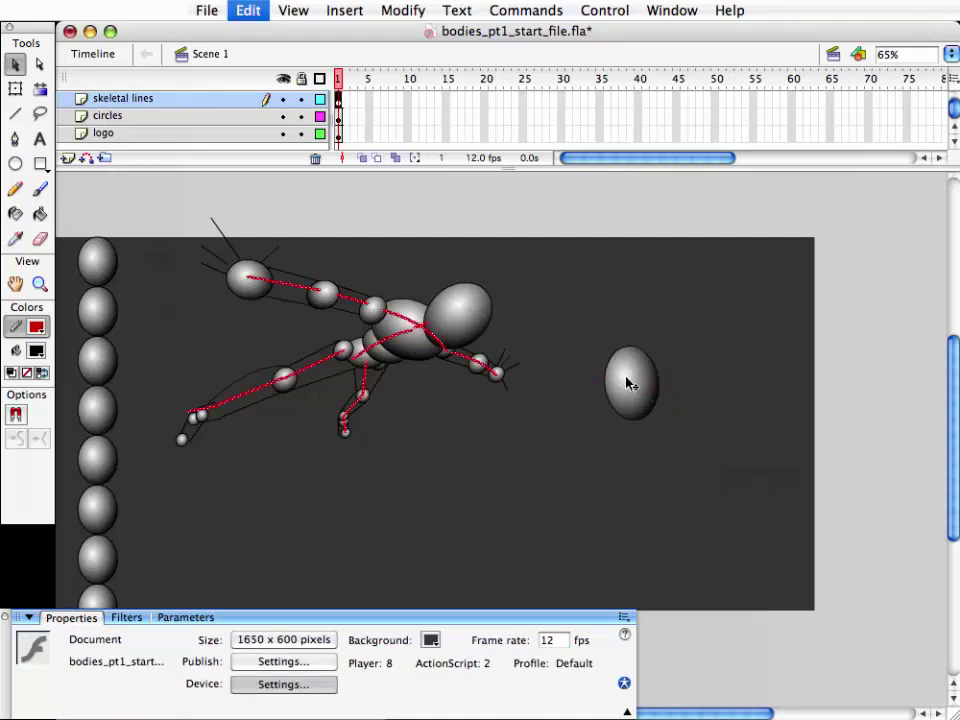
- Copy the shaded ball to the right and try rotating it, then undo the transform
{"action": "left_click", "coordinate": [630, 375]}
{"action": "mouse_move", "coordinate": [615, 350]}
{"action": "left_mouse_down"}
{"action": "mouse_move", "coordinate": [713, 378]}
{"action": "mouse_move", "coordinate": [790, 452]}
{"action": "left_mouse_up"}
{"action": "key", "text": "q"}
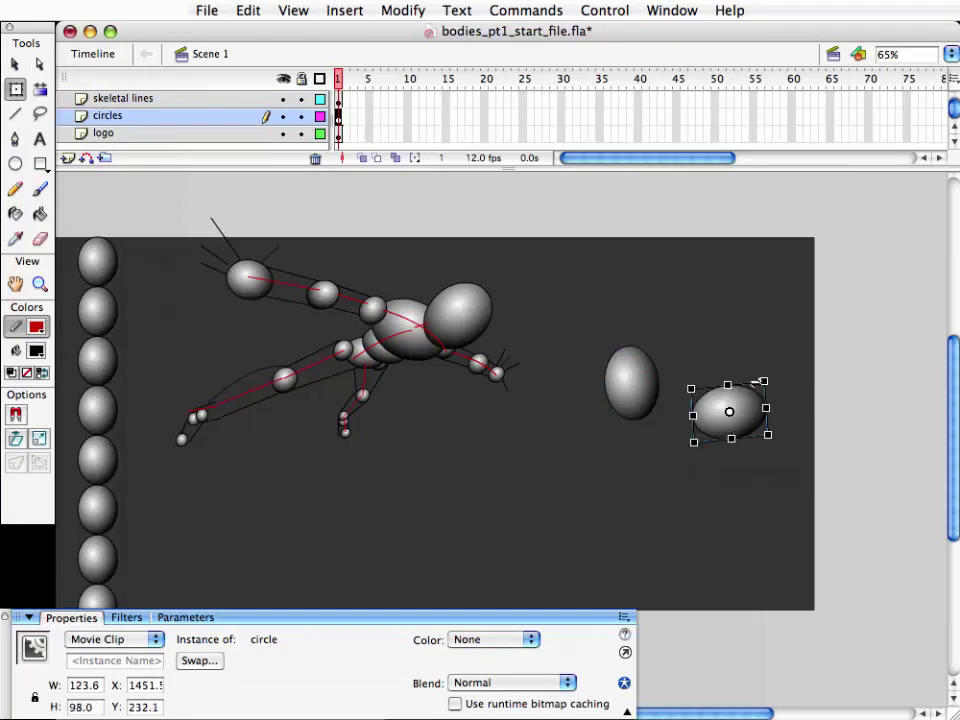
{"action": "mouse_move", "coordinate": [769, 389]}
{"action": "left_mouse_down"}
{"action": "mouse_move", "coordinate": [760, 381]}
{"action": "mouse_move", "coordinate": [731, 431]}
{"action": "mouse_move", "coordinate": [676, 424]}
{"action": "mouse_move", "coordinate": [707, 386]}
{"action": "left_mouse_up"}
{"action": "key", "text": "q"}
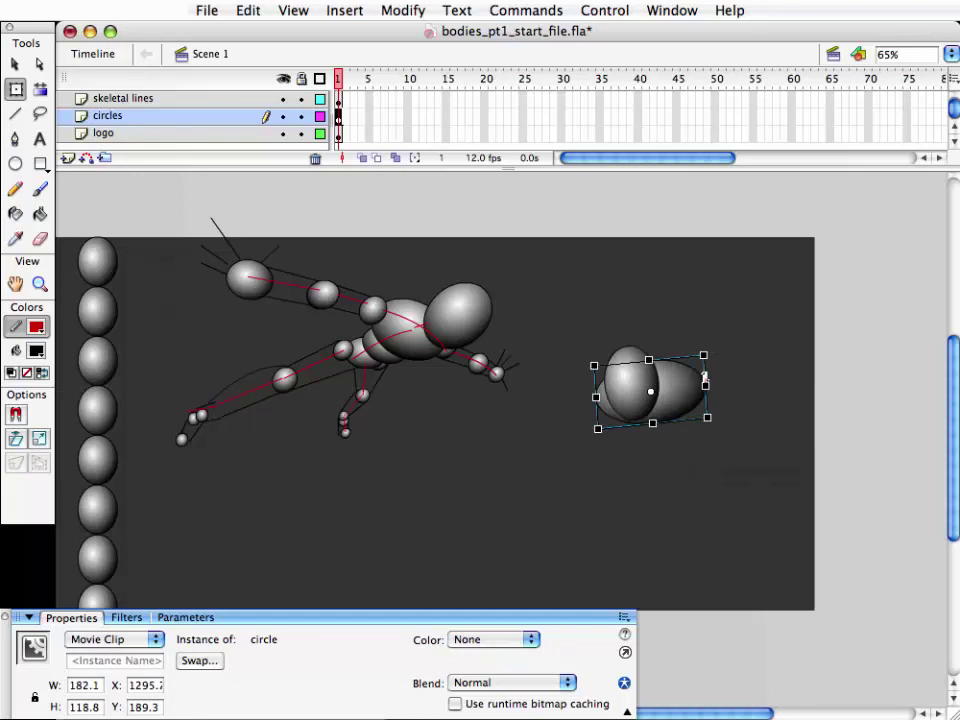
{"action": "key", "text": "ctrl+z"}
{"action": "key", "text": "v"}
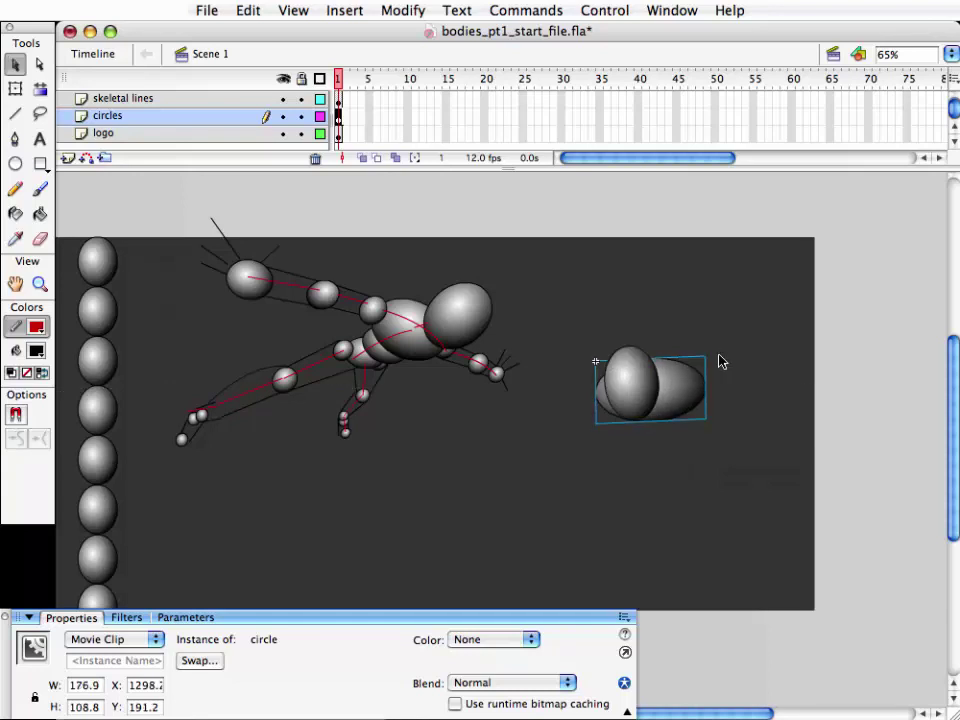
- Paste a copy of the oval in place, send it behind, shrink it and nudge it right and down
{"action": "key", "text": "ctrl+shift+v"}
{"action": "left_click_drag", "start_coordinate": [649, 388], "coordinate": [660, 409]}
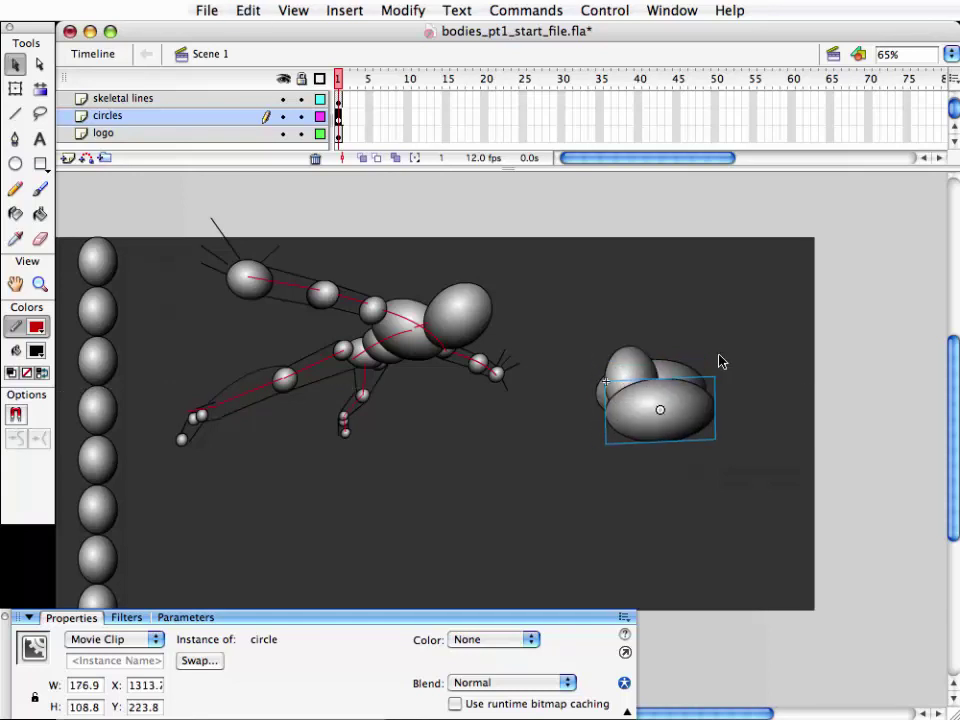
{"action": "key", "text": "ctrl+Down"}
{"action": "key", "text": "q"}
{"action": "left_click_drag", "start_coordinate": [716, 377], "coordinate": [697, 385]}
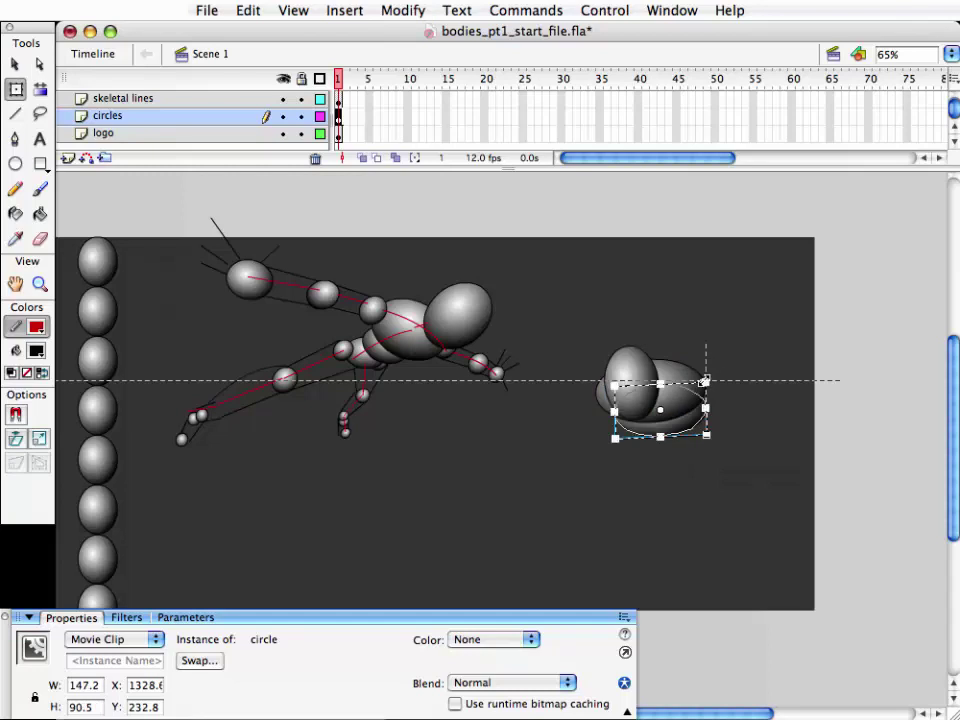
{"action": "key", "text": "Right"}
{"action": "key", "text": "Right"}
{"action": "key", "text": "Down"}
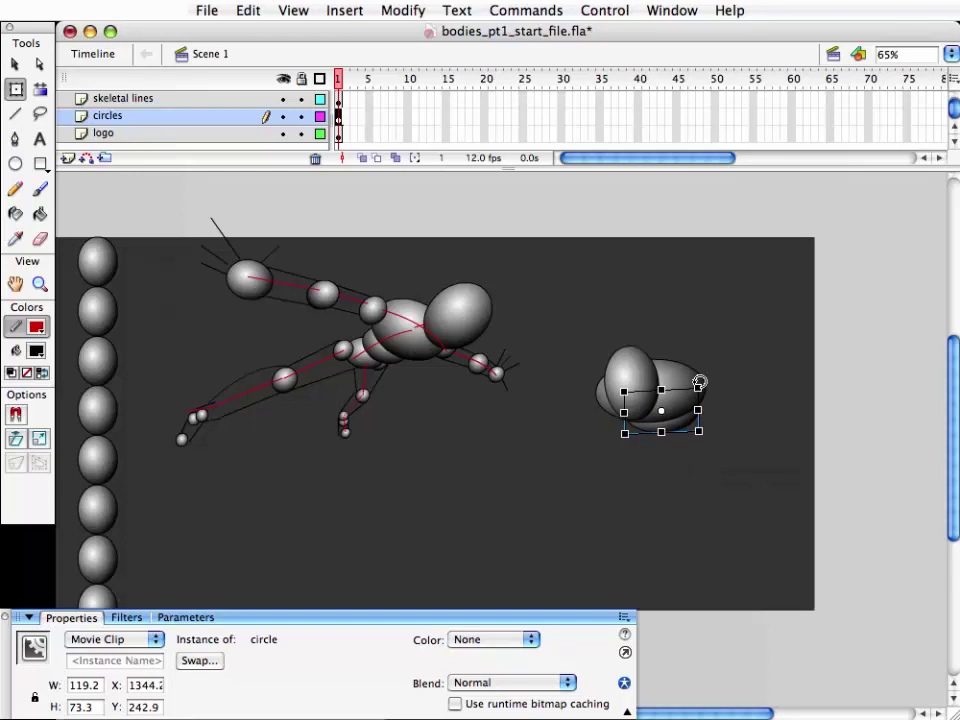
{"action": "key", "text": "Down"}
{"action": "key", "text": "Down"}
{"action": "key", "text": "Down"}
{"action": "key", "text": "Down"}
{"action": "key", "text": "Down"}
{"action": "key", "text": "Right"}
{"action": "key", "text": "Right"}
{"action": "key", "text": "Right"}
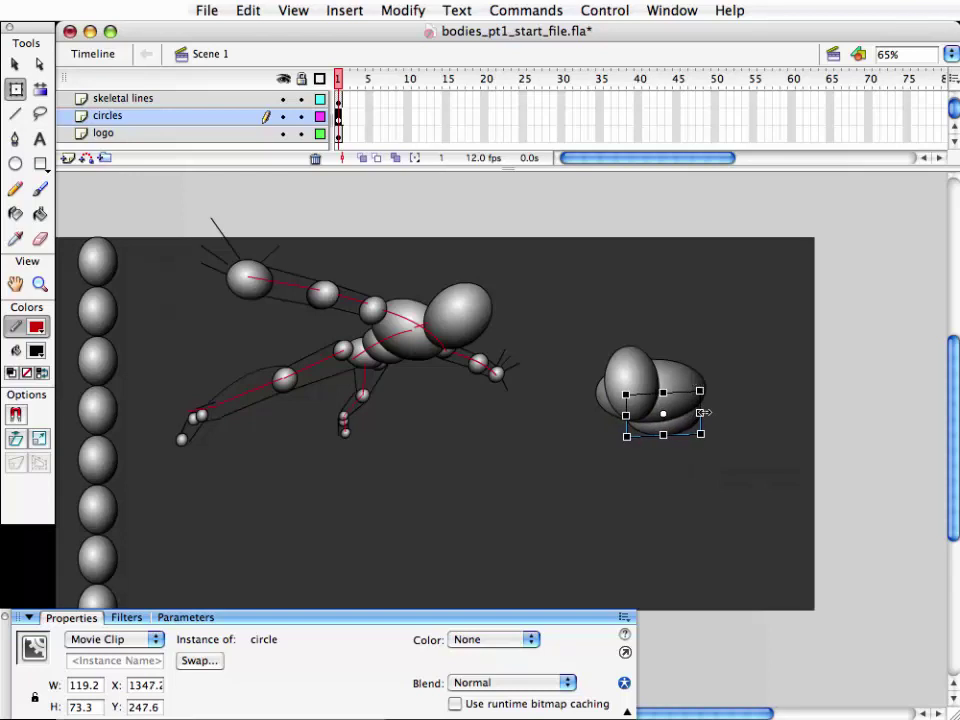
- Narrow the small oval, move it down and right, and tilt it about 25°
{"action": "left_click_drag", "start_coordinate": [700, 413], "coordinate": [694, 413]}
{"action": "key", "text": "Right"}
{"action": "key", "text": "Right"}
{"action": "key", "text": "Right"}
{"action": "key", "text": "Right"}
{"action": "key", "text": "Right"}
{"action": "key", "text": "shift+Down"}
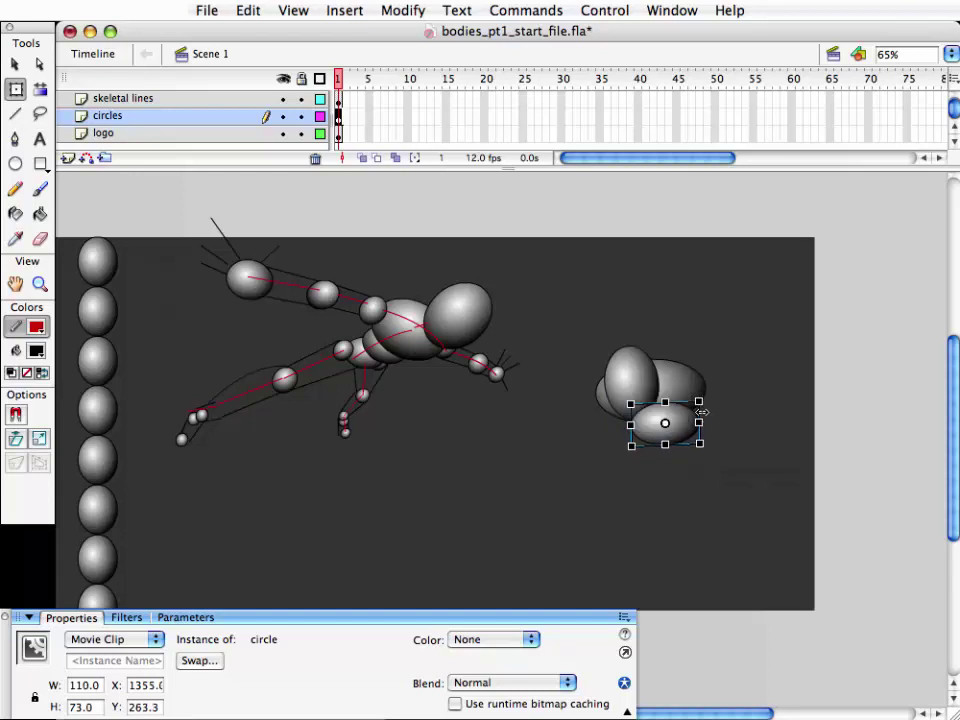
{"action": "key", "text": "shift+Down"}
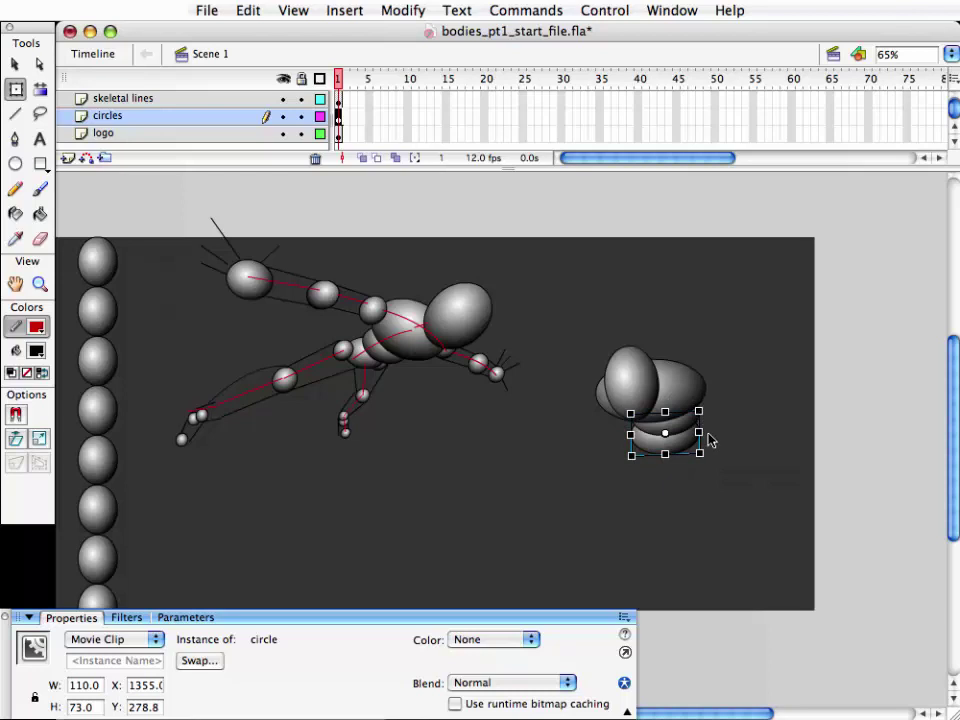
{"action": "left_click_drag", "start_coordinate": [700, 433], "coordinate": [689, 433]}
{"action": "key", "text": "shift+Right"}
{"action": "key", "text": "shift+Right"}
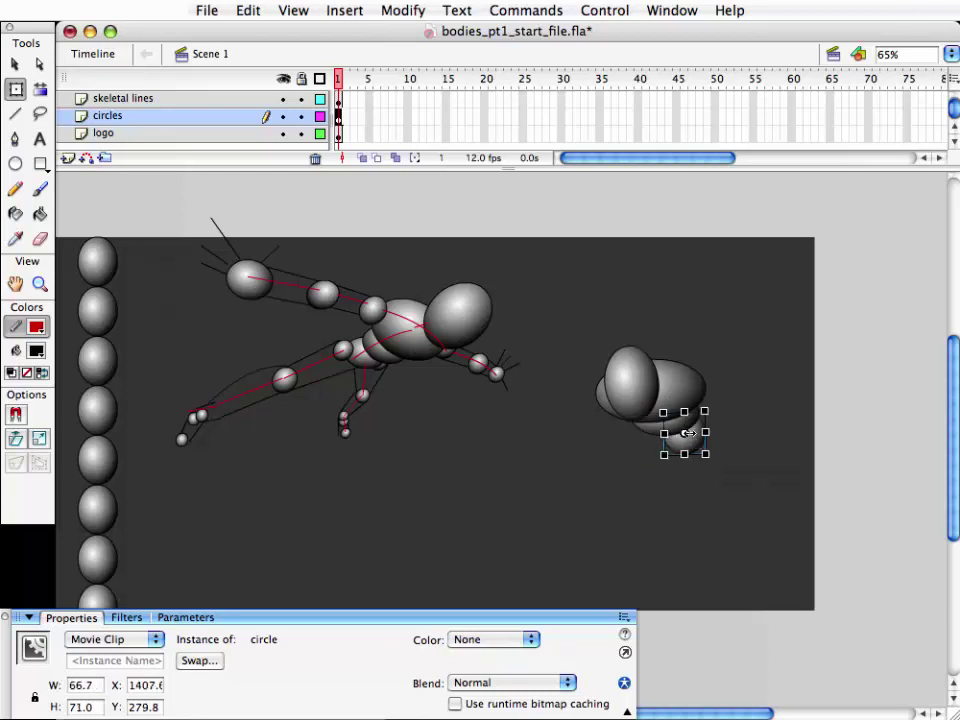
{"action": "mouse_move", "coordinate": [720, 392]}
{"action": "left_mouse_down"}
{"action": "mouse_move", "coordinate": [728, 414]}
{"action": "mouse_move", "coordinate": [708, 397]}
{"action": "left_mouse_up"}
{"action": "key", "text": "v"}
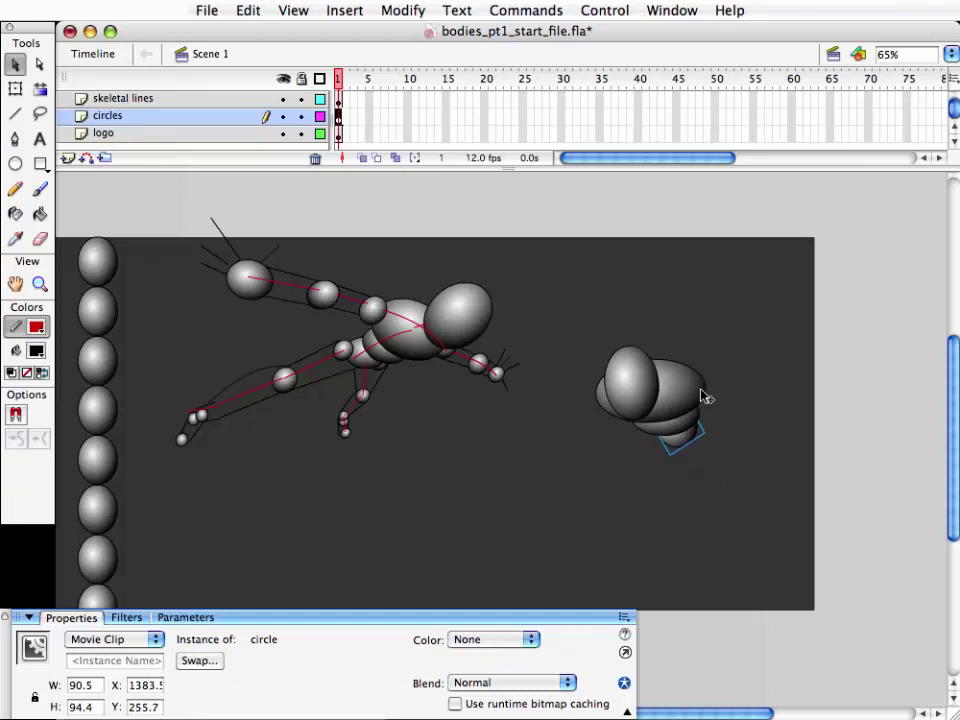
- Drop a copy of the small ball below the cluster and squash it flatter
{"action": "mouse_move", "coordinate": [691, 450]}
{"action": "left_mouse_down"}
{"action": "mouse_move", "coordinate": [685, 491]}
{"action": "mouse_move", "coordinate": [707, 457]}
{"action": "left_mouse_up"}
{"action": "key", "text": "q"}
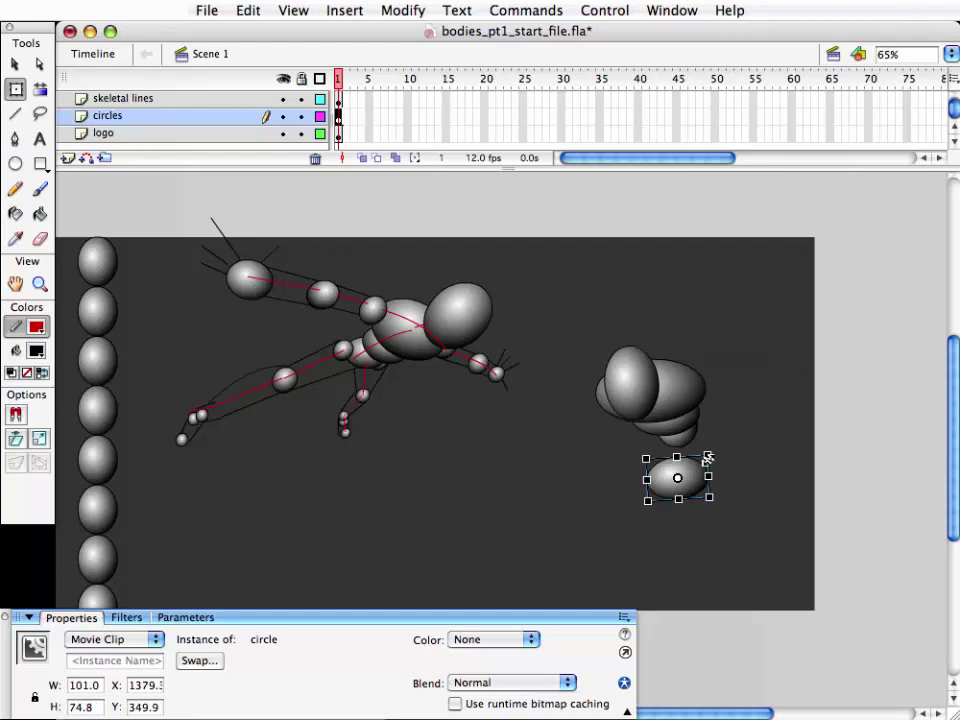
{"action": "left_click_drag", "start_coordinate": [679, 500], "coordinate": [678, 447]}
{"action": "key", "text": "v"}
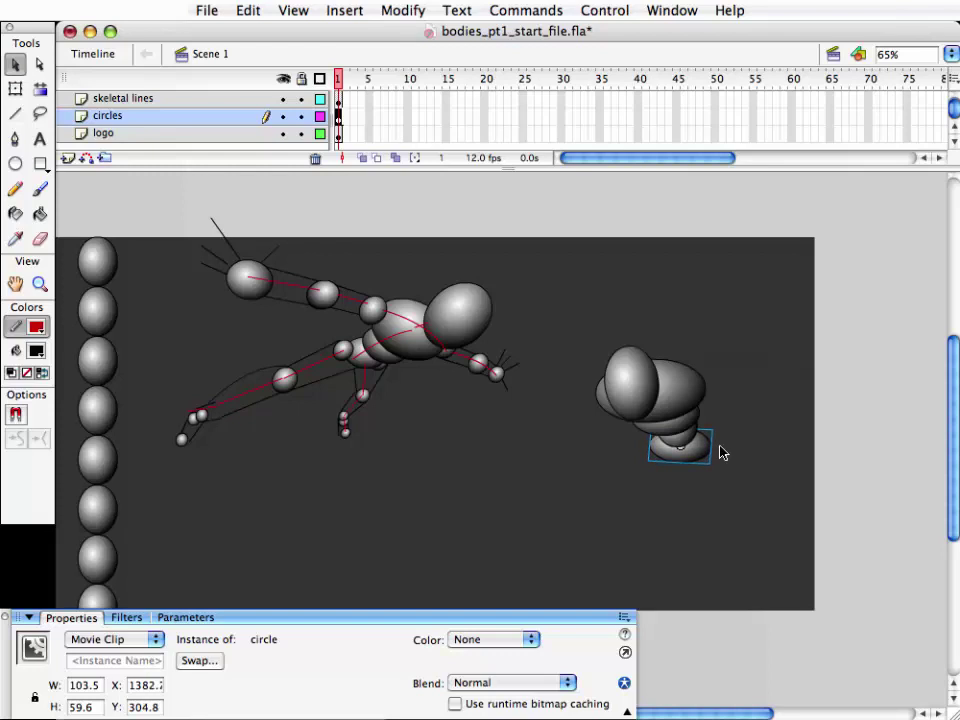
- Finish tilting the flattened ball, then copy a ball to the cluster's right side and nudge it
{"action": "key", "text": "q"}
{"action": "key", "text": "v"}
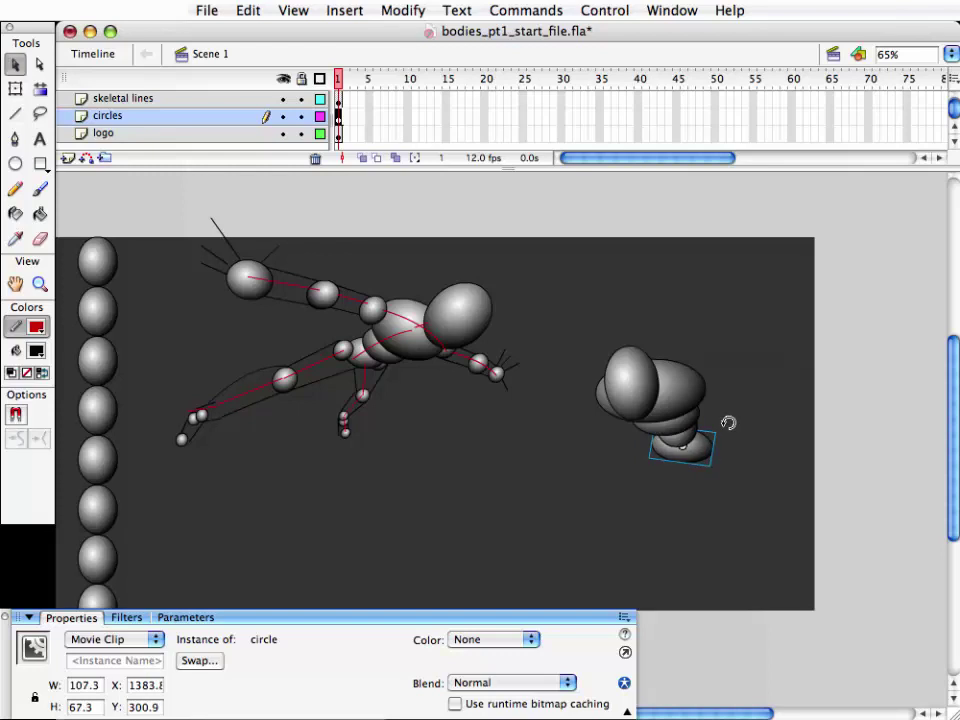
{"action": "left_click", "coordinate": [588, 503]}
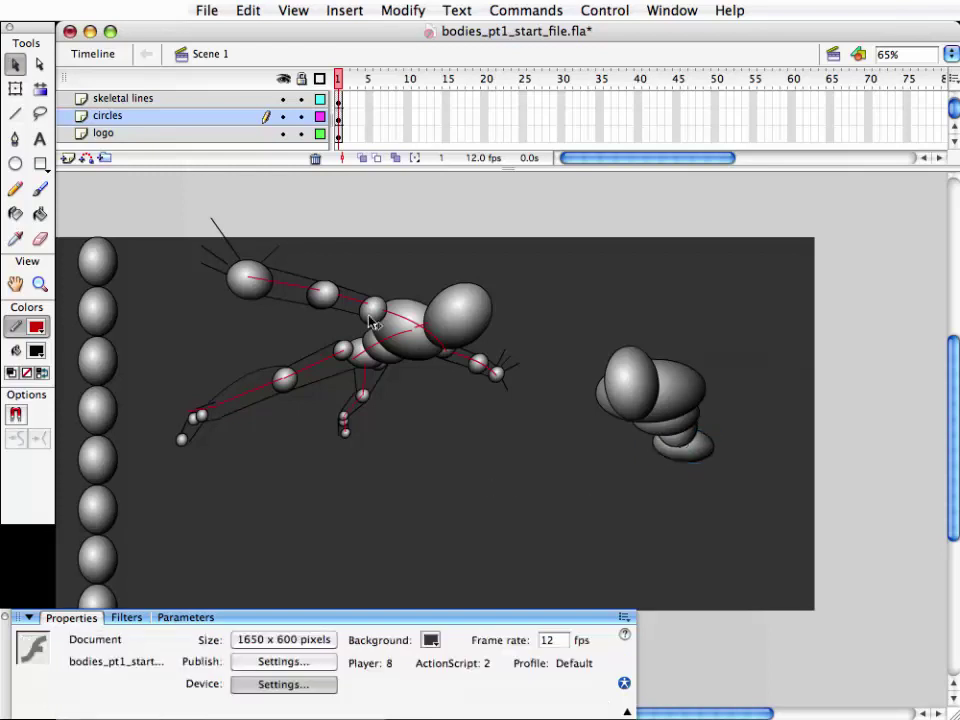
{"action": "mouse_move", "coordinate": [322, 305]}
{"action": "left_mouse_down"}
{"action": "mouse_move", "coordinate": [707, 405]}
{"action": "mouse_move", "coordinate": [702, 365]}
{"action": "left_mouse_up"}
{"action": "key", "text": "q"}
{"action": "key", "text": "v"}
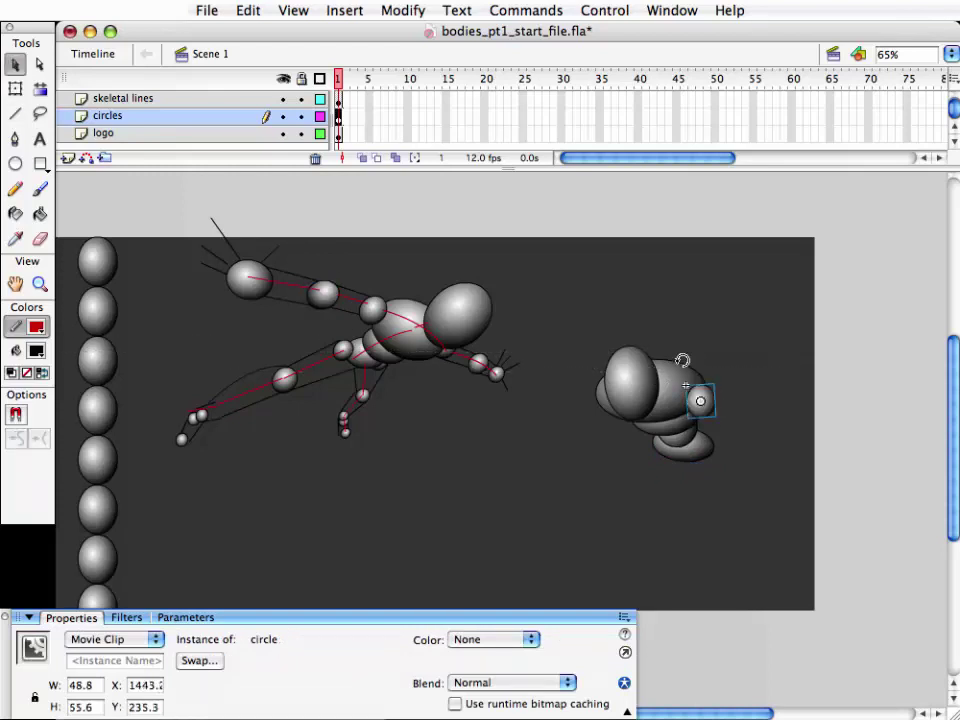
{"action": "key", "text": "Up"}
{"action": "key", "text": "Up"}
{"action": "key", "text": "Up"}
{"action": "key", "text": "Down"}
{"action": "key", "text": "Down"}
{"action": "key", "text": "Down"}
- Move the small ball copy left and scale it to 90%
{"action": "key", "text": "Down"}
{"action": "key", "text": "Down"}
{"action": "key", "text": "Right"}
{"action": "left_click", "coordinate": [722, 366]}
{"action": "left_click", "coordinate": [713, 400]}
{"action": "key", "text": "Left"}
{"action": "key", "text": "Left"}
{"action": "key", "text": "Left"}
{"action": "key", "text": "shift+Left"}
{"action": "key", "text": "shift+Left"}
{"action": "key", "text": "shift+Left"}
{"action": "key", "text": "shift+Left"}
{"action": "key", "text": "shift+Left"}
{"action": "key", "text": "shift+Left"}
{"action": "key", "text": "Left"}
{"action": "key", "text": "Left"}
{"action": "key", "text": "Left"}
{"action": "key", "text": "Down"}
{"action": "key", "text": "Down"}
{"action": "key", "text": "Down"}
{"action": "key", "text": "ctrl+alt+s"}
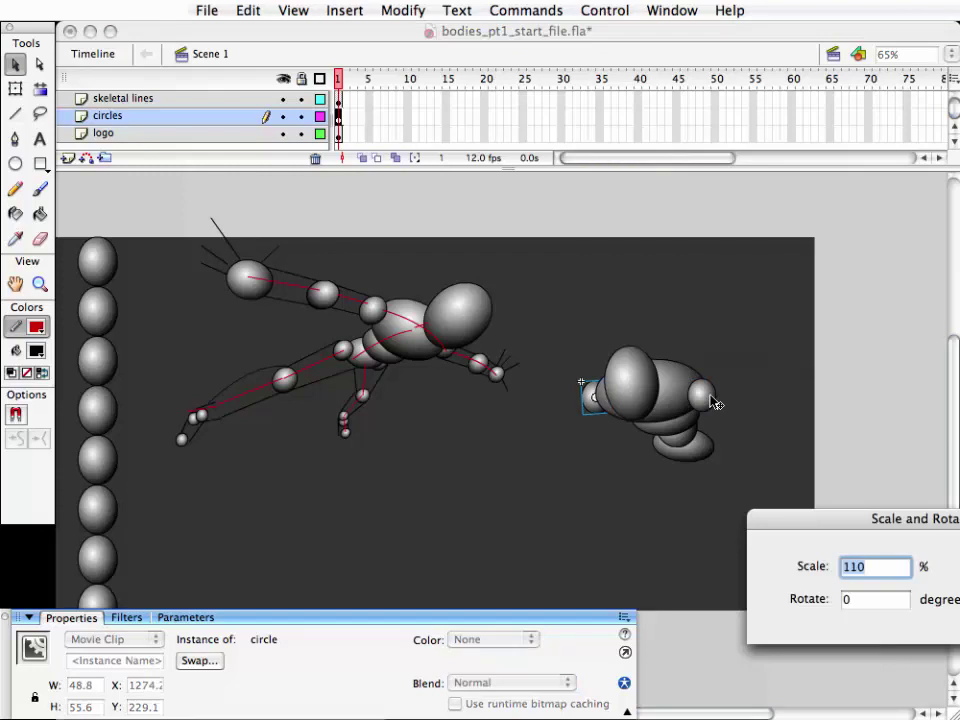
{"action": "type", "text": "9"}
{"action": "key", "text": "Return"}
- Nudge the small ball down and to the right below the figure
{"action": "key", "text": "Right"}
{"action": "key", "text": "Right"}
{"action": "key", "text": "Right"}
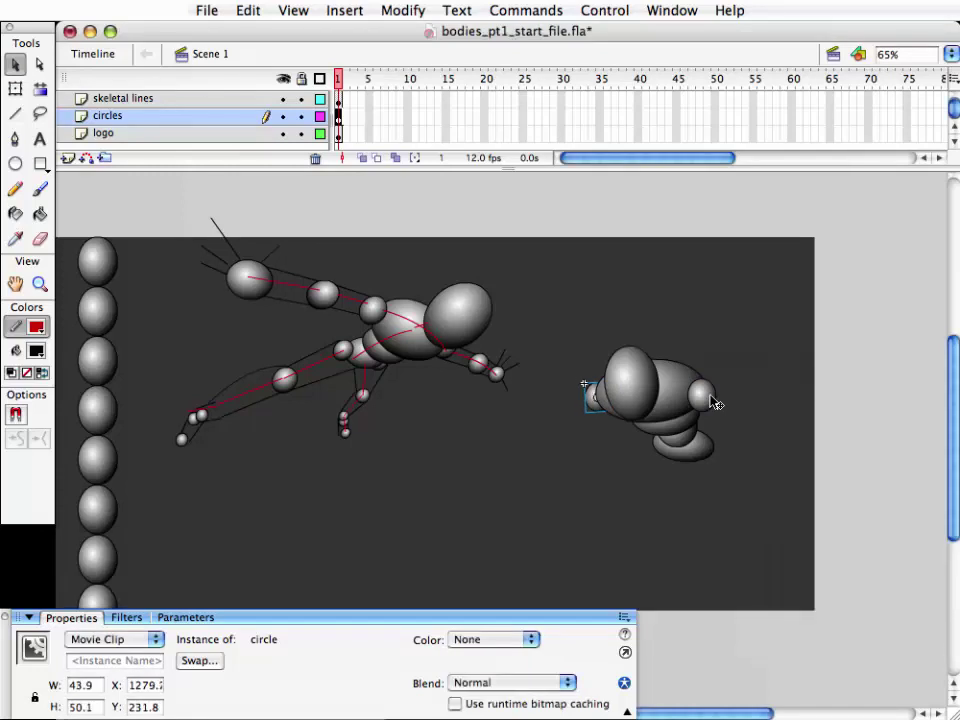
{"action": "key", "text": "Right"}
{"action": "key", "text": "Right"}
{"action": "key", "text": "Right"}
{"action": "key", "text": "Right"}
{"action": "key", "text": "Right"}
{"action": "key", "text": "Down"}
{"action": "key", "text": "Down"}
{"action": "key", "text": "Down"}
{"action": "key", "text": "Down"}
{"action": "key", "text": "Down"}
{"action": "key", "text": "Down"}
{"action": "key", "text": "Down"}
{"action": "key", "text": "Right"}
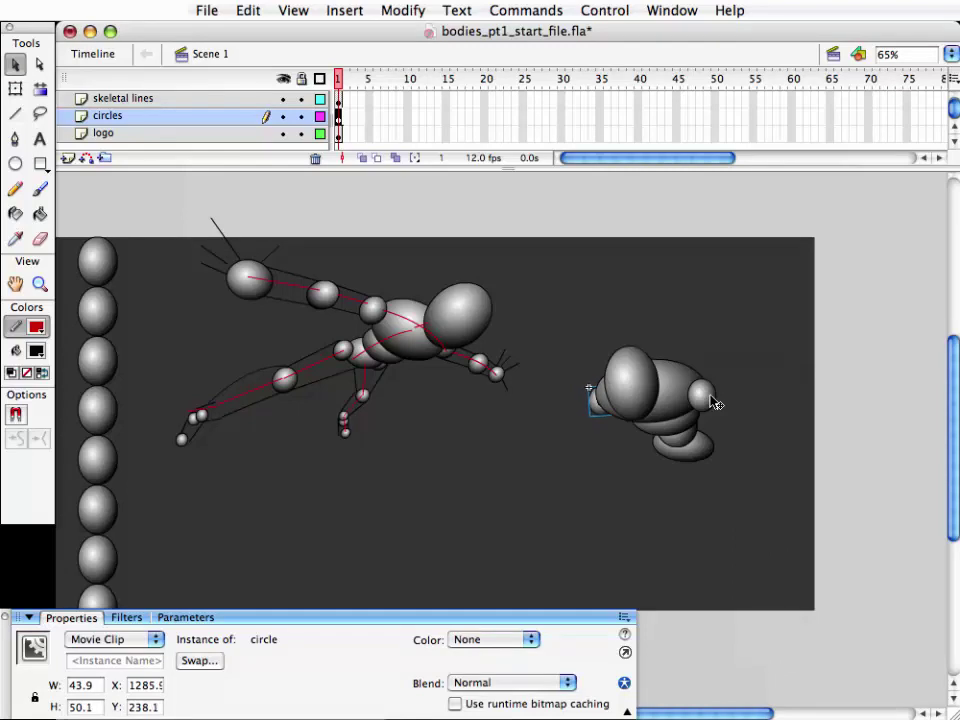
{"action": "key", "text": "Right"}
{"action": "key", "text": "Right"}
{"action": "key", "text": "Right"}
{"action": "key", "text": "Down"}
{"action": "key", "text": "Down"}
{"action": "key", "text": "shift+Down"}
{"action": "key", "text": "shift+Down"}
{"action": "key", "text": "shift+Down"}
{"action": "key", "text": "shift+Right"}
{"action": "key", "text": "shift+Down"}
{"action": "key", "text": "shift+Right"}
{"action": "key", "text": "shift+Right"}
{"action": "key", "text": "shift+Down"}
{"action": "key", "text": "shift+Down"}
- Scale the small ball to 80% and nudge it lower
{"action": "key", "text": "ctrl+alt+s"}
{"action": "type", "text": "80"}
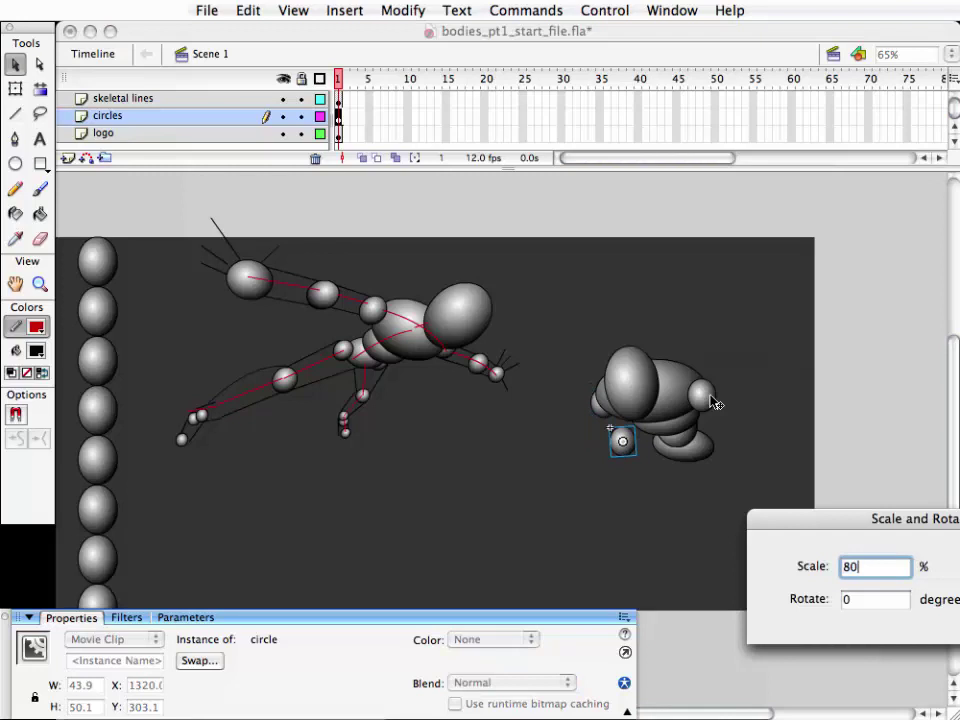
{"action": "key", "text": "Return"}
{"action": "key", "text": "shift+Down"}
{"action": "key", "text": "Down"}
{"action": "key", "text": "Down"}
{"action": "key", "text": "Down"}
{"action": "key", "text": "Down"}
{"action": "key", "text": "Down"}
{"action": "key", "text": "Down"}
{"action": "key", "text": "Down"}
{"action": "key", "text": "Down"}
{"action": "key", "text": "Down"}
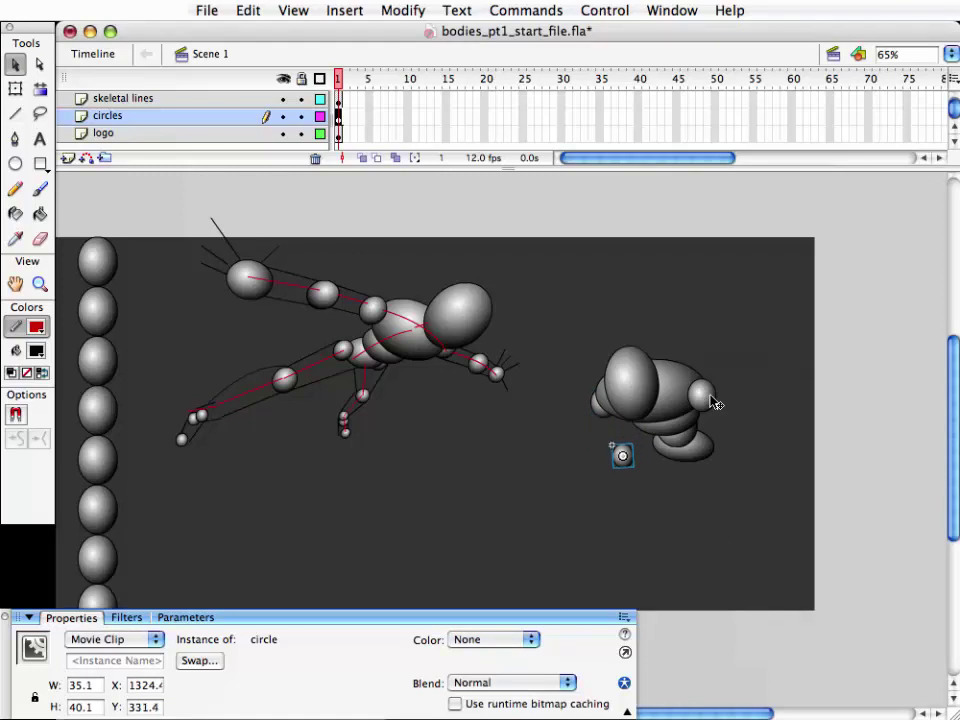
- Move the ball hidden under the right-side ball down and scale it to 90%
{"action": "left_click", "coordinate": [703, 396]}
{"action": "key", "text": "shift+Down"}
{"action": "key", "text": "shift+Down"}
{"action": "key", "text": "shift+Down"}
{"action": "key", "text": "shift+Down"}
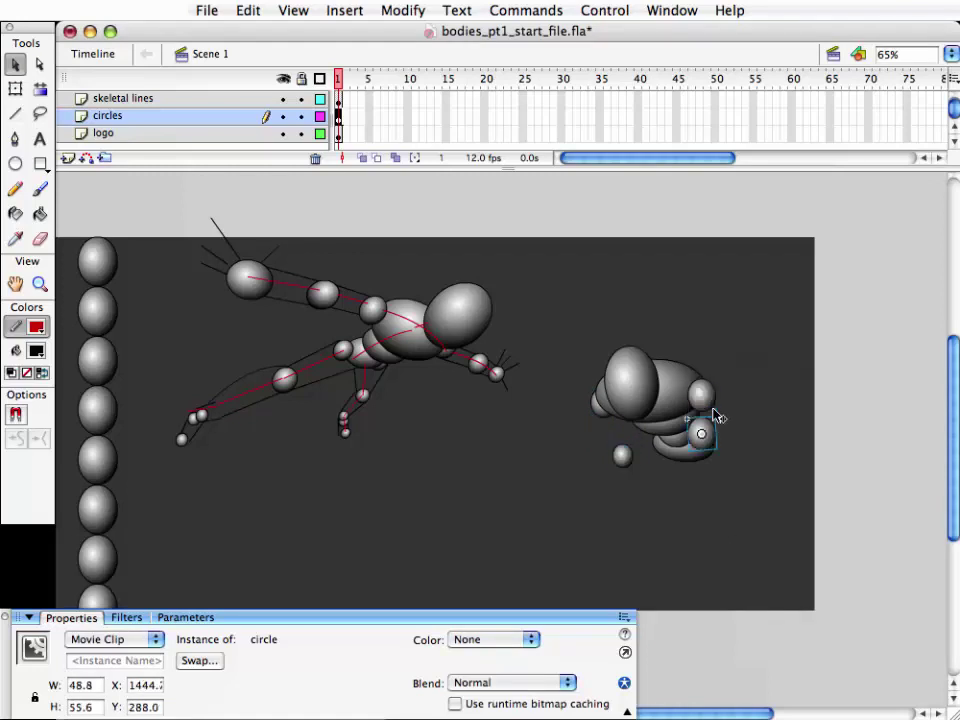
{"action": "key", "text": "shift+Down"}
{"action": "key", "text": "shift+Down"}
{"action": "key", "text": "shift+Down"}
{"action": "key", "text": "ctrl+alt+s"}
{"action": "type", "text": "90"}
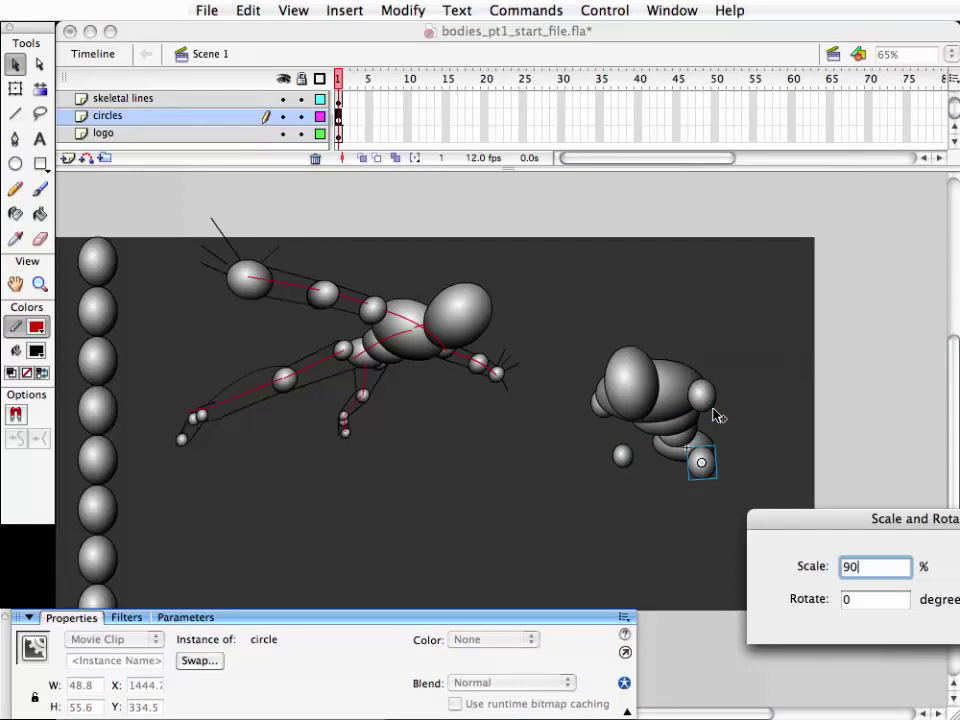
{"action": "key", "text": "Return"}
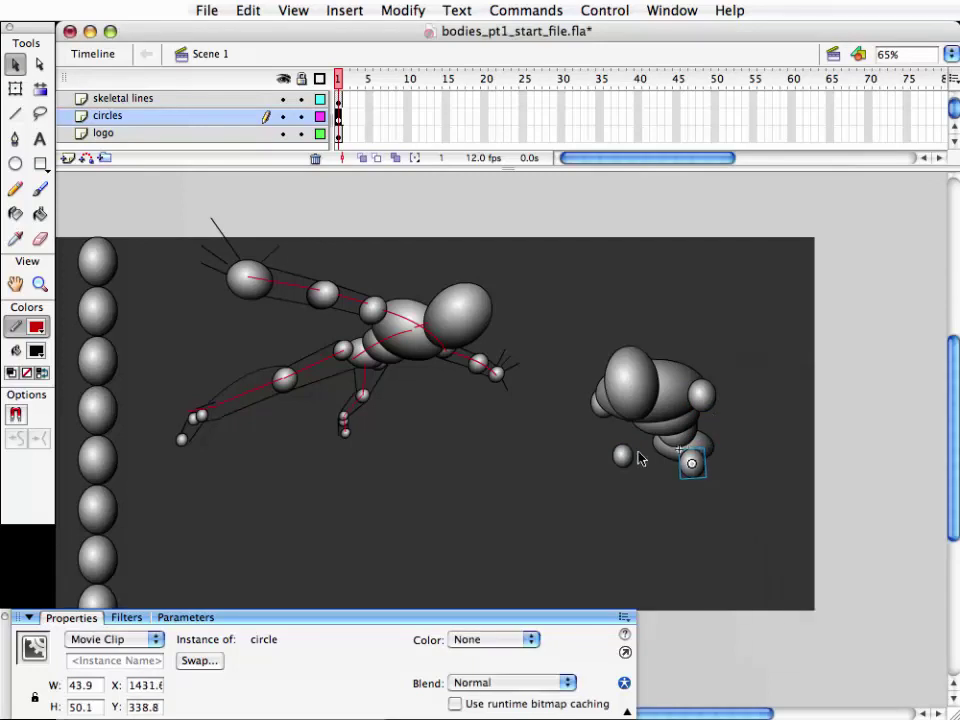
- Move the lone small left ball right and down, shrink it to 80%, and nudge it
{"action": "left_click", "coordinate": [626, 456]}
{"action": "mouse_move", "coordinate": [624, 457]}
{"action": "left_mouse_down"}
{"action": "mouse_move", "coordinate": [634, 460]}
{"action": "mouse_move", "coordinate": [632, 484]}
{"action": "mouse_move", "coordinate": [651, 497]}
{"action": "left_mouse_up"}
{"action": "key", "text": "ctrl+alt+s"}
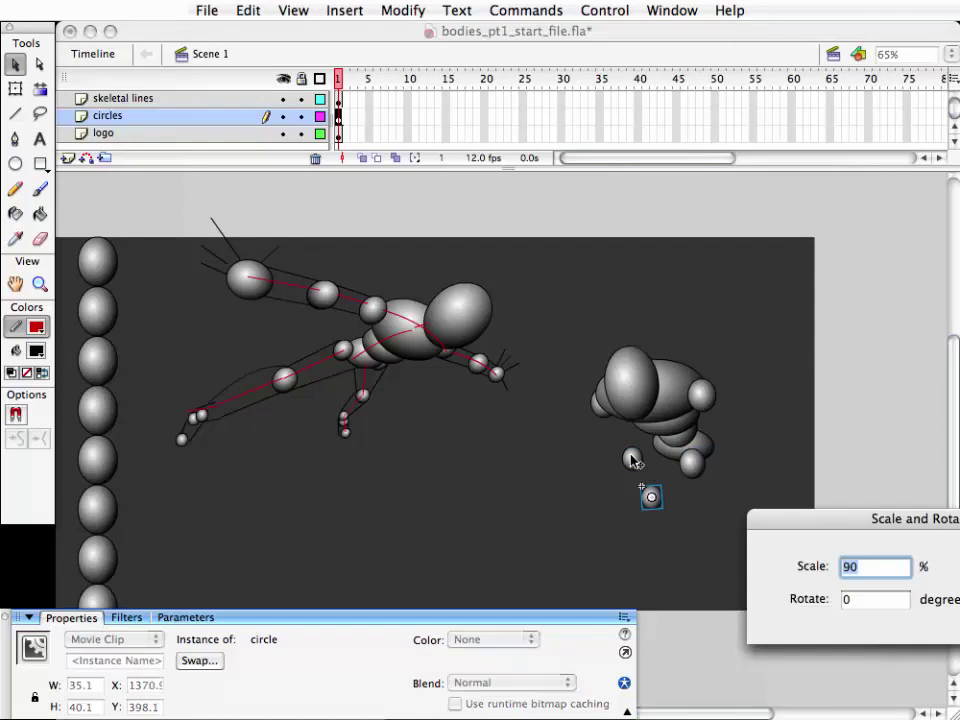
{"action": "type", "text": "8"}
{"action": "key", "text": "Return"}
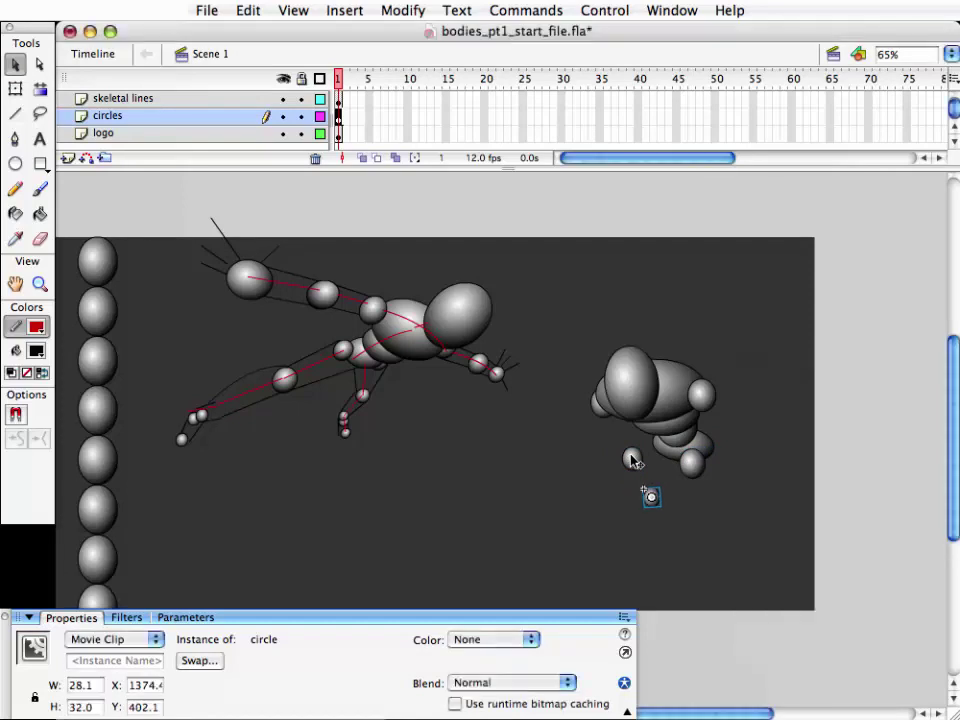
{"action": "key", "text": "shift+Down"}
{"action": "key", "text": "Right"}
{"action": "key", "text": "Right"}
{"action": "key", "text": "Right"}
{"action": "key", "text": "shift+Down"}
- Duplicate the right leg's lower sphere, move the copy down-left, and scale it to 85%
{"action": "left_click", "coordinate": [692, 462]}
{"action": "key", "text": "ctrl+c"}
{"action": "key", "text": "ctrl+shift+v"}
{"action": "key", "text": "shift+Down"}
{"action": "key", "text": "shift+Down"}
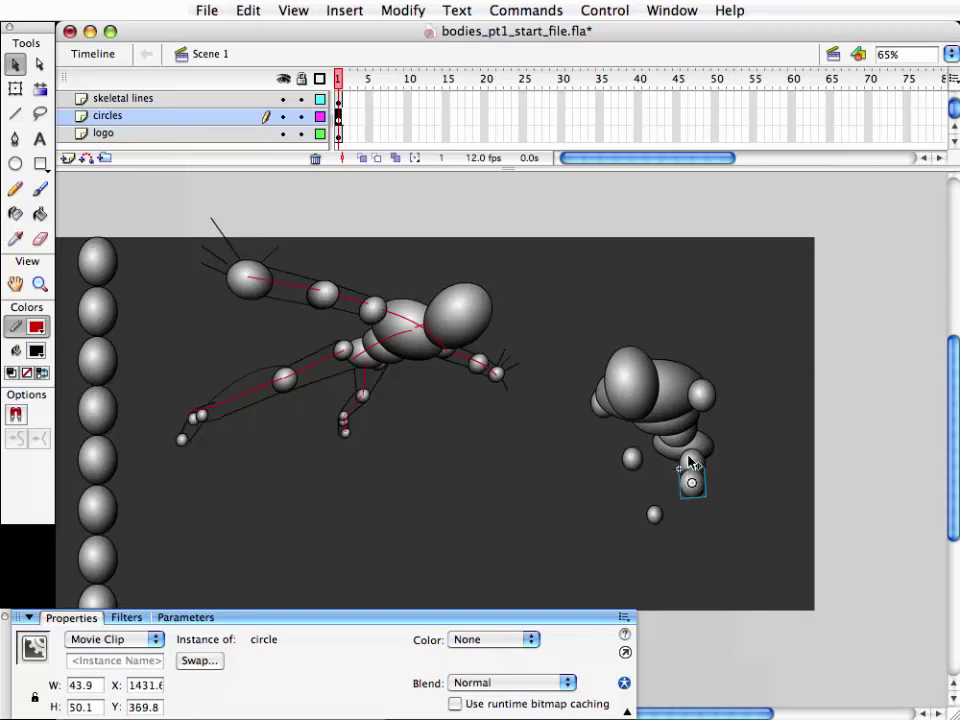
{"action": "key", "text": "shift+Down"}
{"action": "key", "text": "shift+Down"}
{"action": "key", "text": "shift+Left"}
{"action": "key", "text": "shift+Left"}
{"action": "key", "text": "shift+Down"}
{"action": "key", "text": "ctrl+alt+s"}
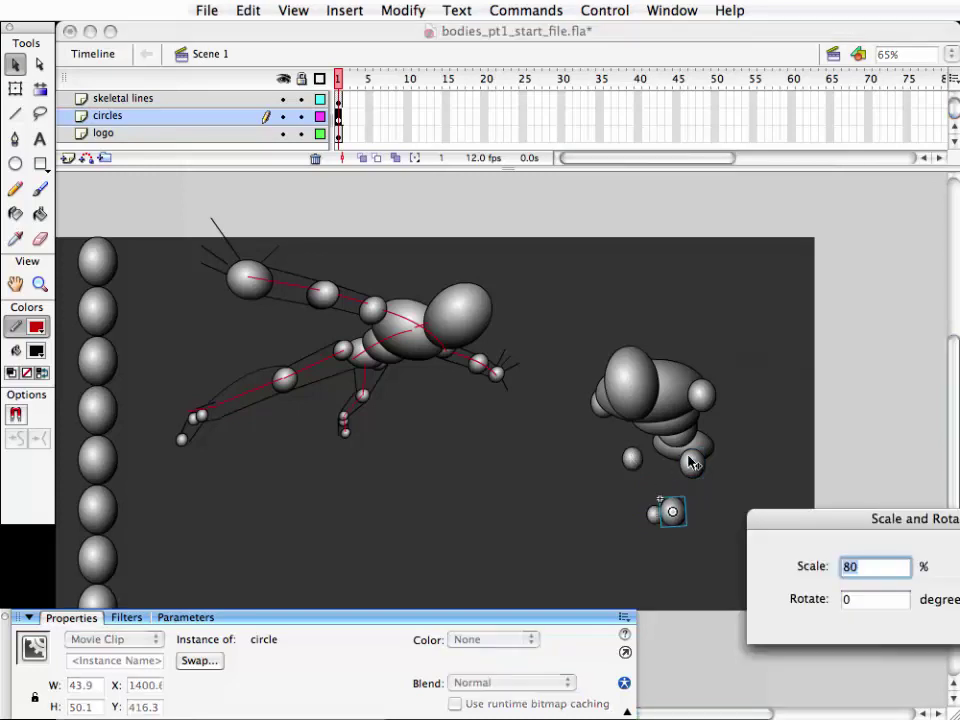
{"action": "type", "text": "85"}
{"action": "key", "text": "Return"}
- Nudge the small circle down-left into place and shrink it to 90%
{"action": "key", "text": "Down"}
{"action": "key", "text": "Down"}
{"action": "key", "text": "Down"}
{"action": "key", "text": "Down"}
{"action": "key", "text": "Down"}
{"action": "key", "text": "Down"}
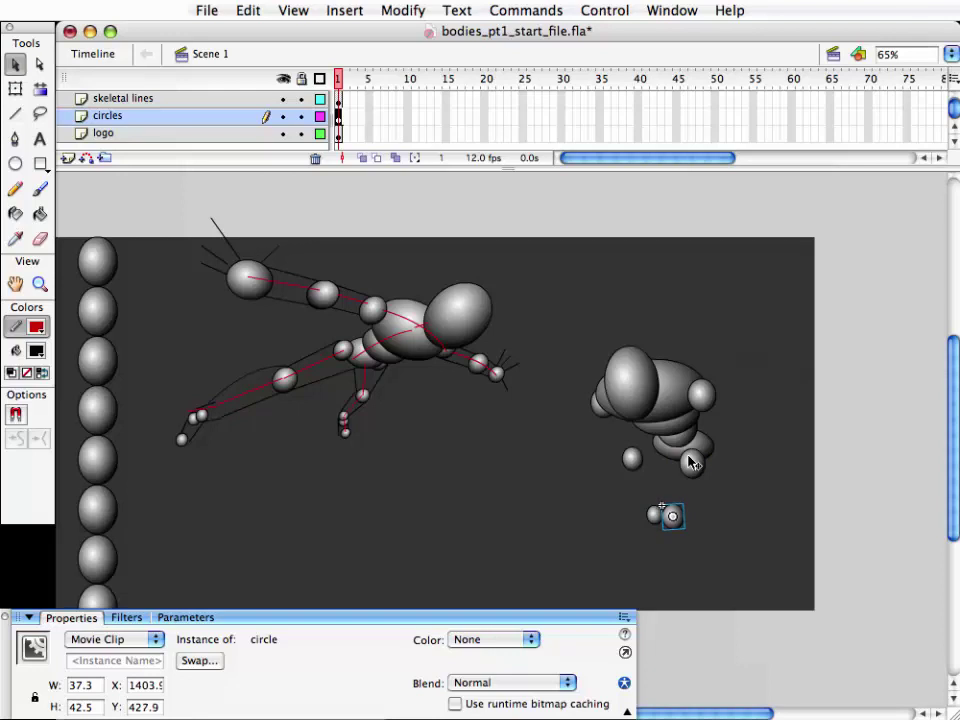
{"action": "key", "text": "Down"}
{"action": "key", "text": "Left"}
{"action": "key", "text": "Left"}
{"action": "key", "text": "ctrl+alt+s"}
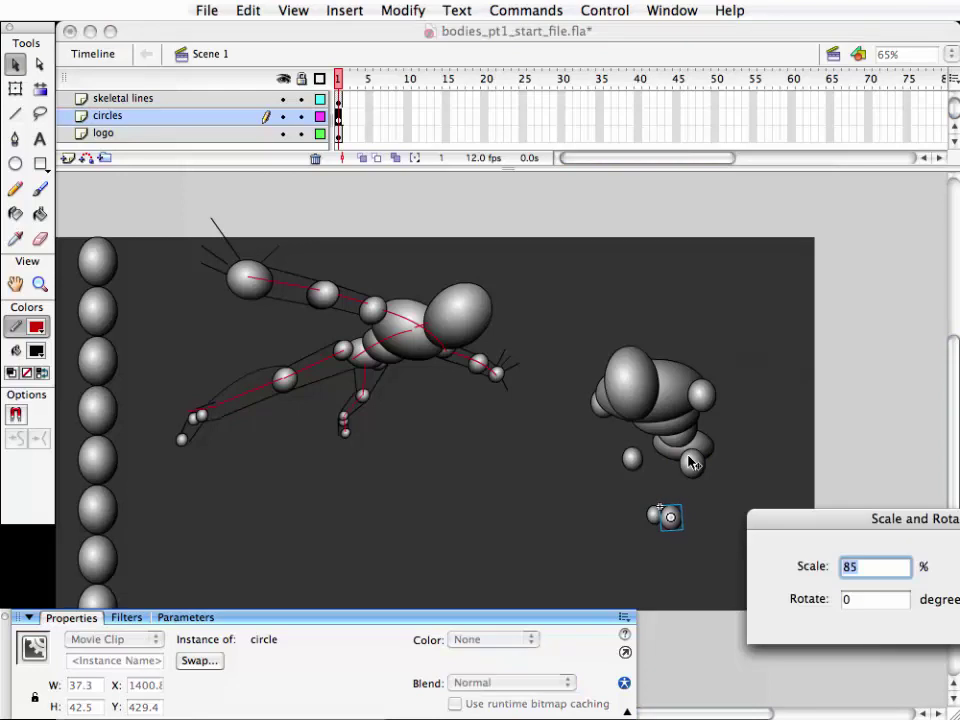
{"action": "type", "text": "90"}
{"action": "key", "text": "Return"}
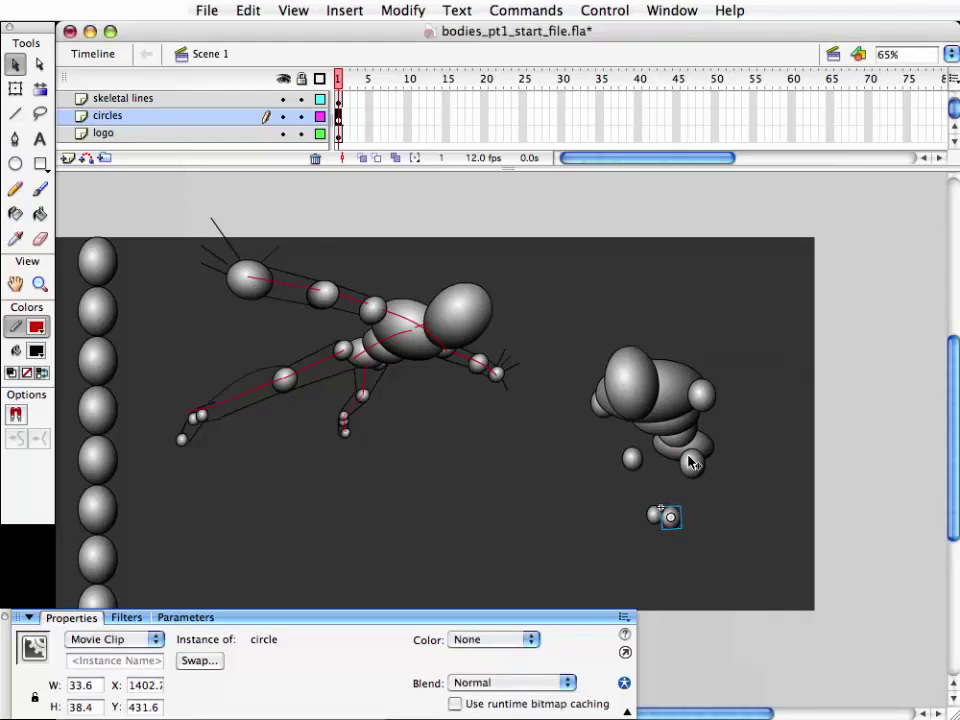
{"action": "left_click", "coordinate": [658, 587]}
{"action": "scroll", "coordinate": [720, 545], "scroll_direction": "down", "scroll_amount": 2}
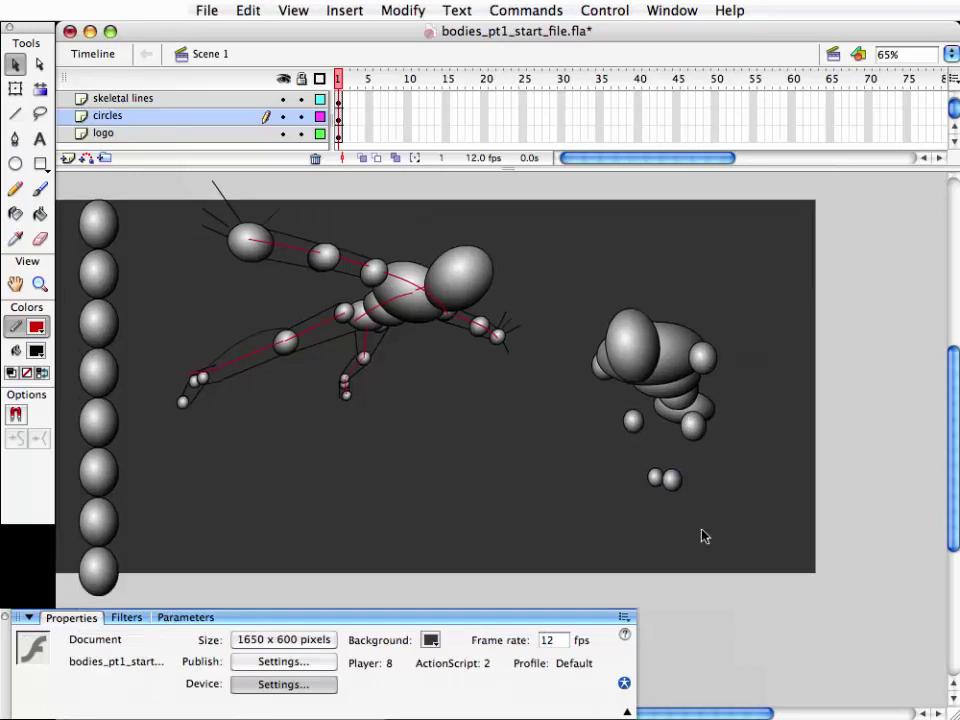
- On the skeletal lines layer, draw red bones from the hip spheres through the knees to the feet
{"action": "left_click", "coordinate": [20, 116]}
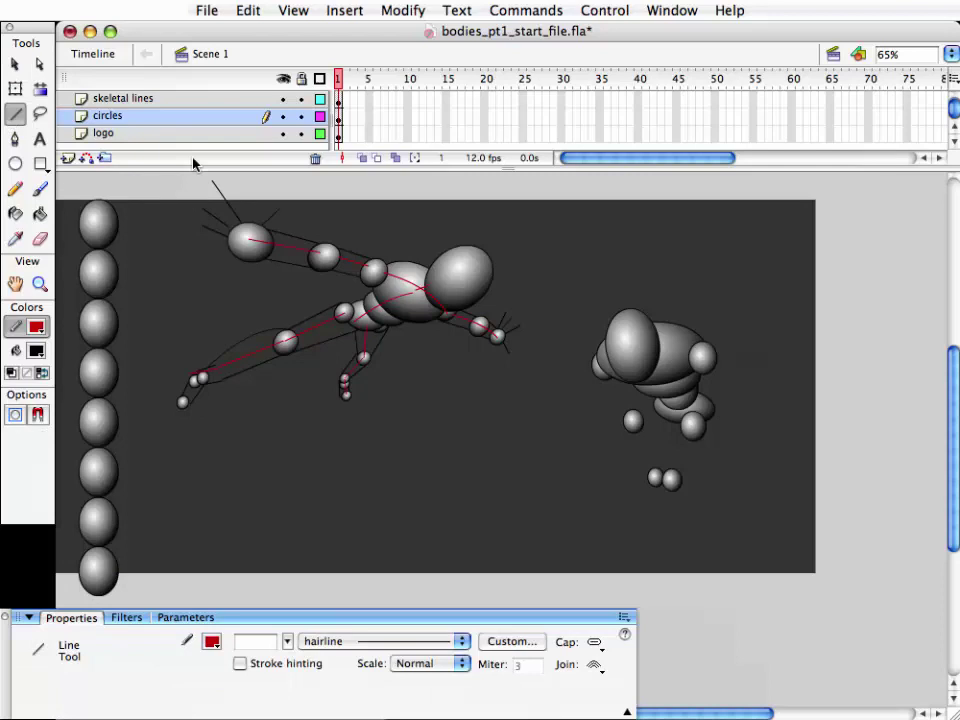
{"action": "left_click", "coordinate": [125, 98]}
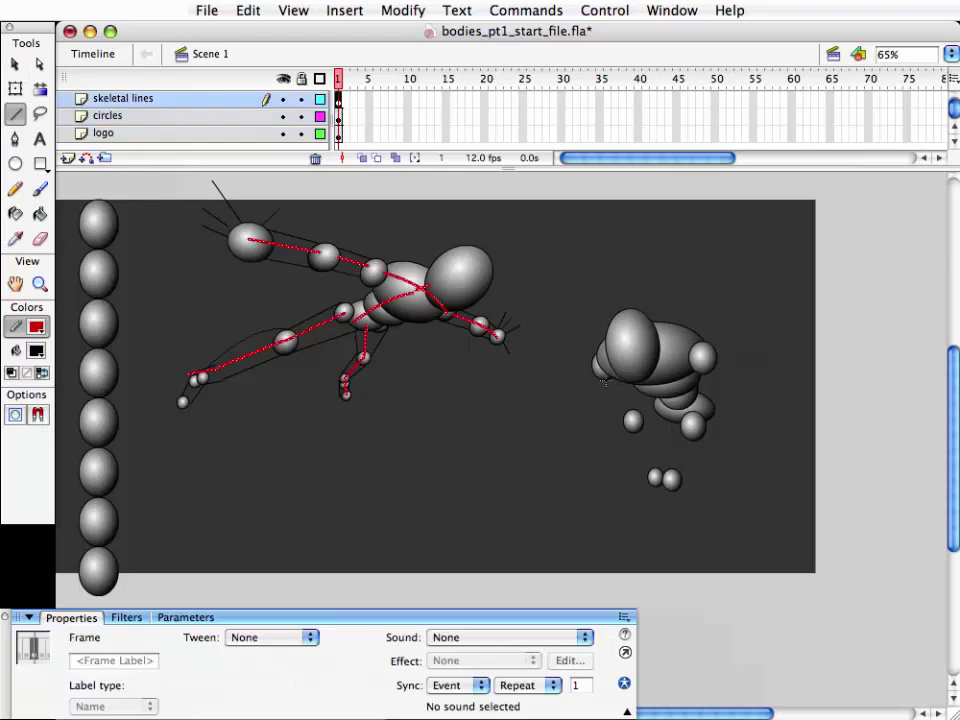
{"action": "left_click_drag", "start_coordinate": [604, 377], "coordinate": [628, 421]}
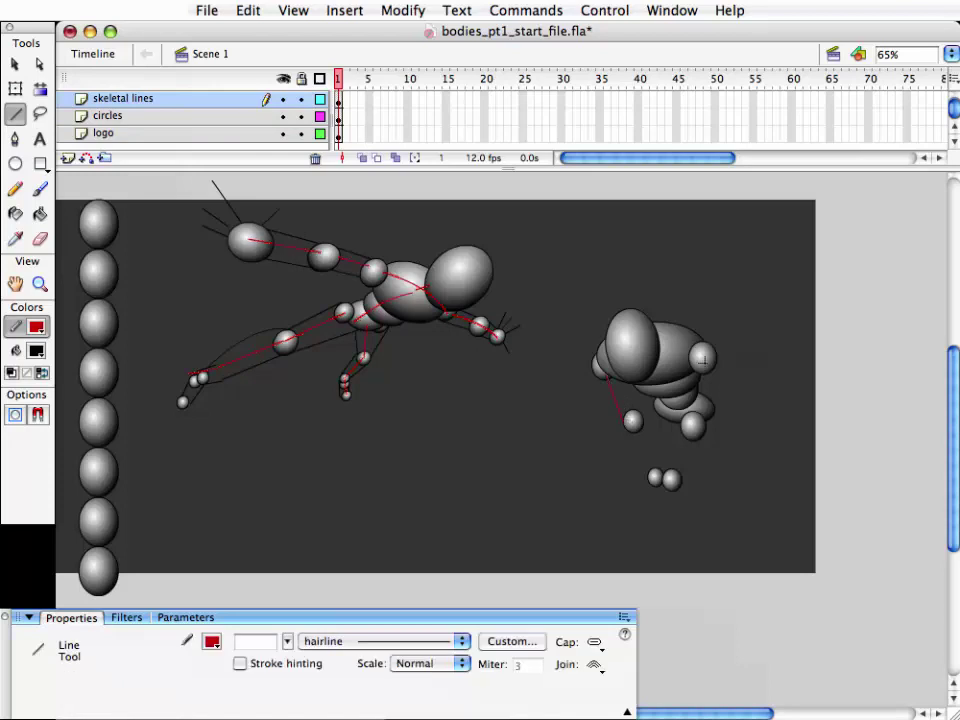
{"action": "left_click_drag", "start_coordinate": [703, 358], "coordinate": [693, 424]}
{"action": "mouse_move", "coordinate": [637, 450]}
{"action": "left_mouse_down"}
{"action": "mouse_move", "coordinate": [654, 477]}
{"action": "mouse_move", "coordinate": [693, 426]}
{"action": "left_mouse_up"}
{"action": "key", "text": "v"}
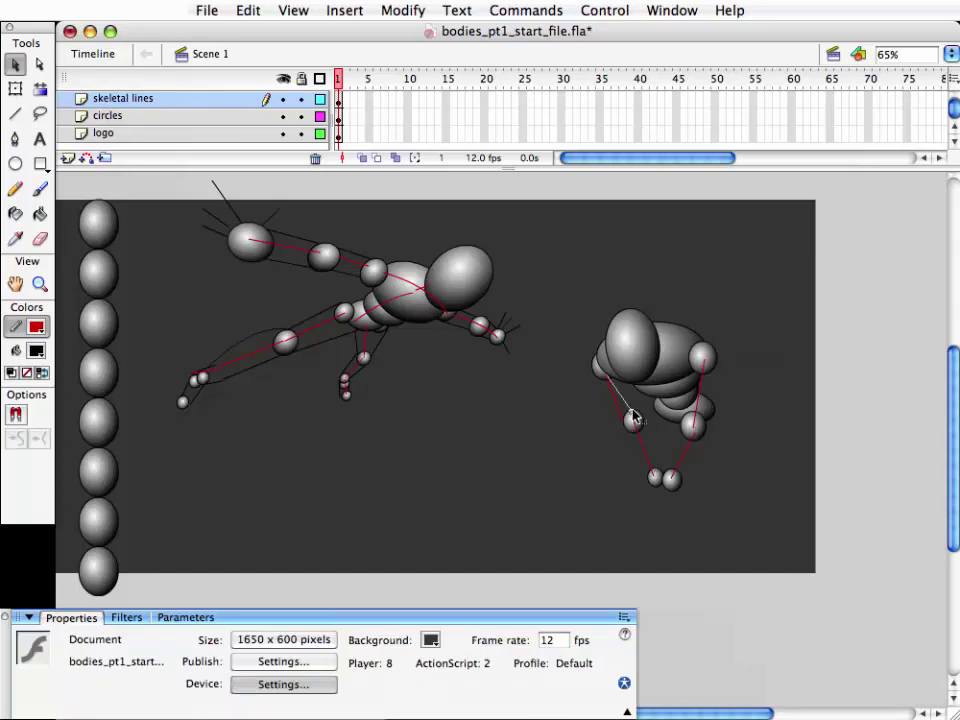
{"action": "left_click_drag", "start_coordinate": [634, 422], "coordinate": [632, 420]}
{"action": "left_click", "coordinate": [15, 112]}
{"action": "left_click", "coordinate": [36, 326]}
- With a black stroke, draw the left leg's contour lines to the foot and bend the knee-to-foot line
{"action": "left_click", "coordinate": [30, 365]}
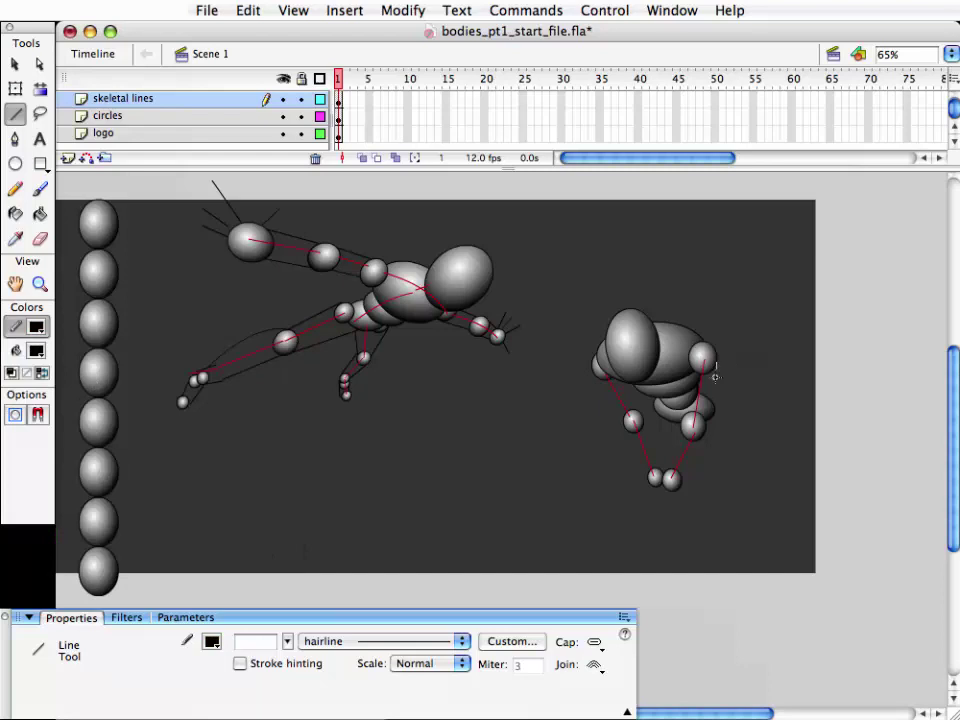
{"action": "key", "text": "v"}
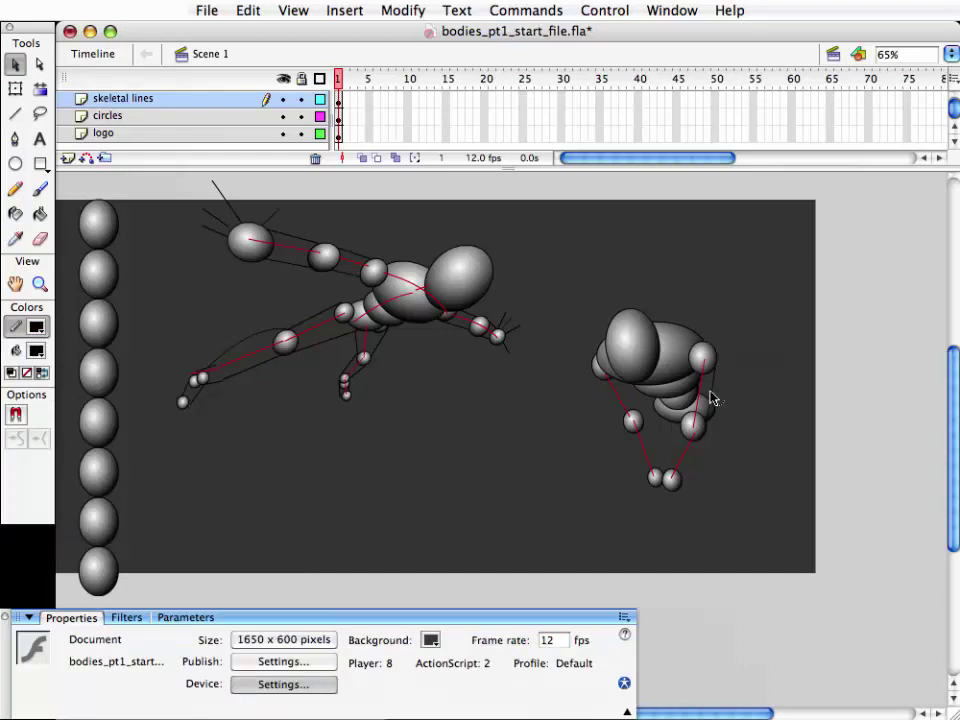
{"action": "left_click", "coordinate": [15, 112]}
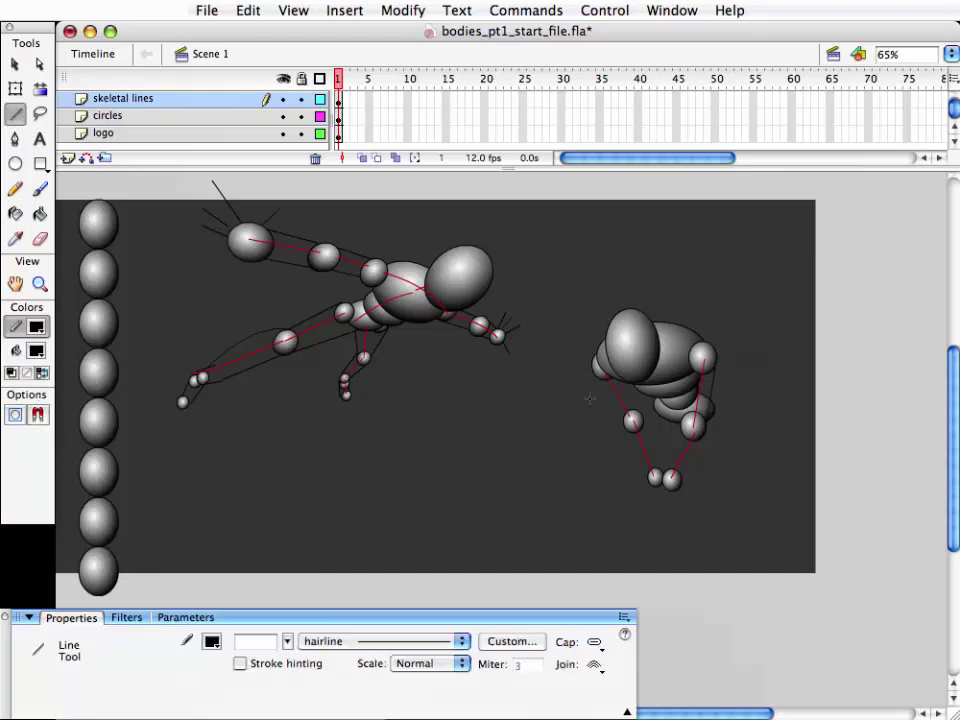
{"action": "mouse_move", "coordinate": [599, 381]}
{"action": "left_mouse_down"}
{"action": "mouse_move", "coordinate": [626, 430]}
{"action": "mouse_move", "coordinate": [626, 383]}
{"action": "left_mouse_up"}
{"action": "left_click_drag", "start_coordinate": [631, 437], "coordinate": [655, 472]}
{"action": "left_click_drag", "start_coordinate": [655, 472], "coordinate": [642, 415]}
{"action": "key", "text": "v"}
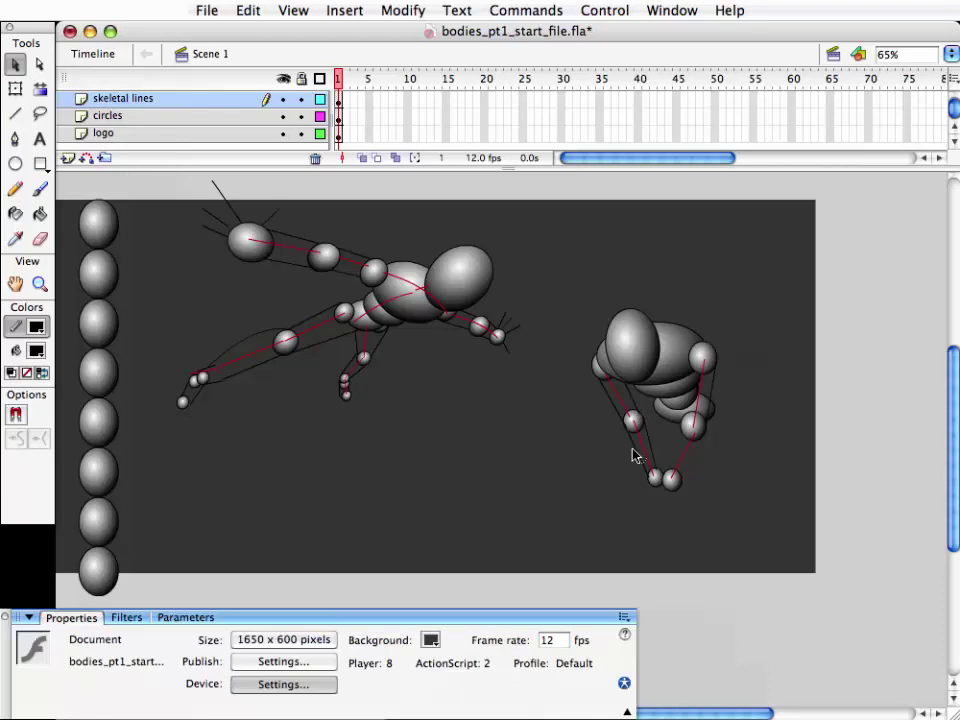
{"action": "left_click_drag", "start_coordinate": [642, 435], "coordinate": [655, 458]}
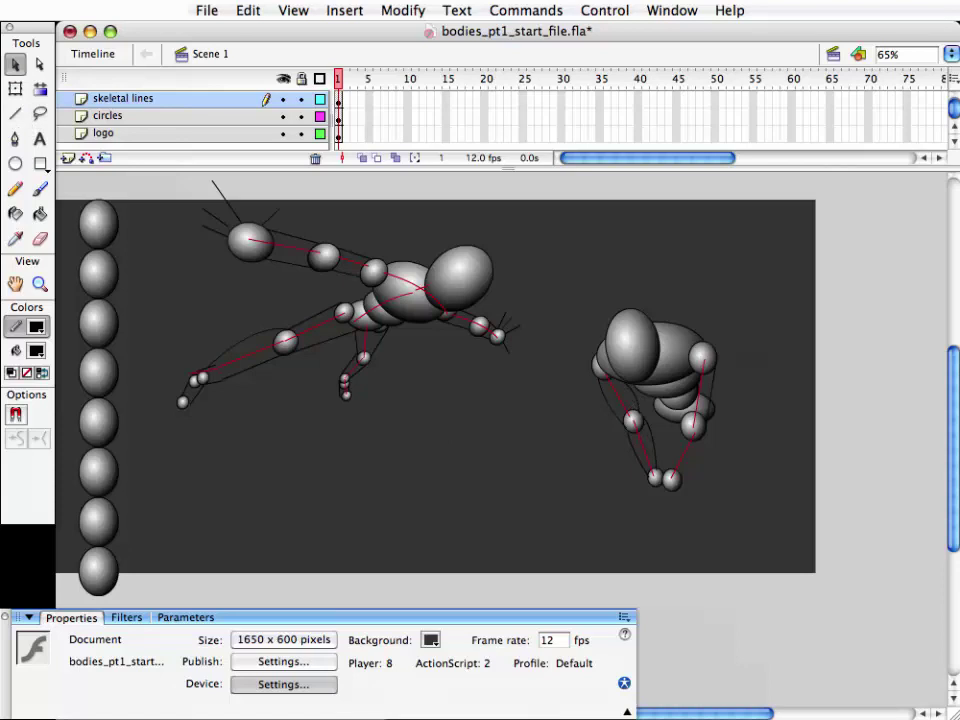
- Draw a contour line from the right knee sphere to the foot
{"action": "left_click", "coordinate": [12, 114]}
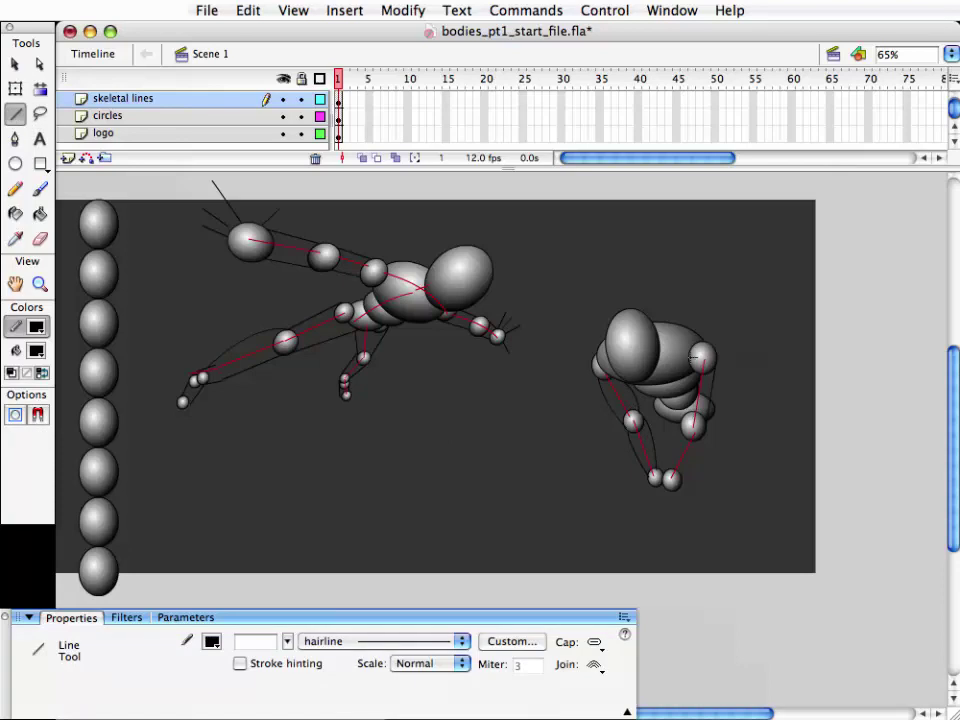
{"action": "key", "text": "v"}
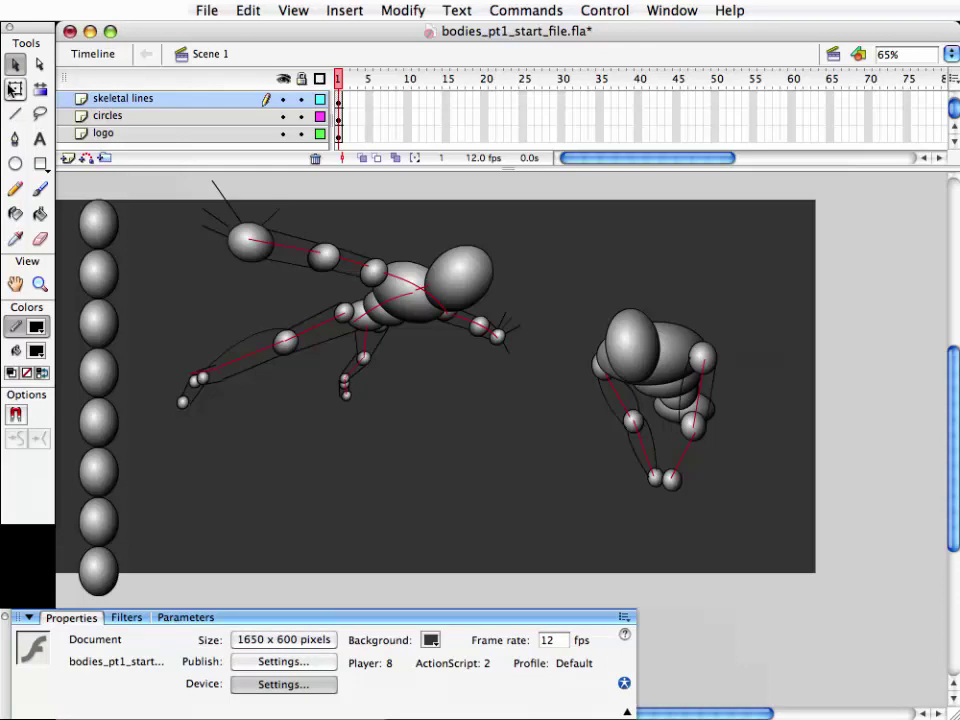
{"action": "left_click", "coordinate": [17, 113]}
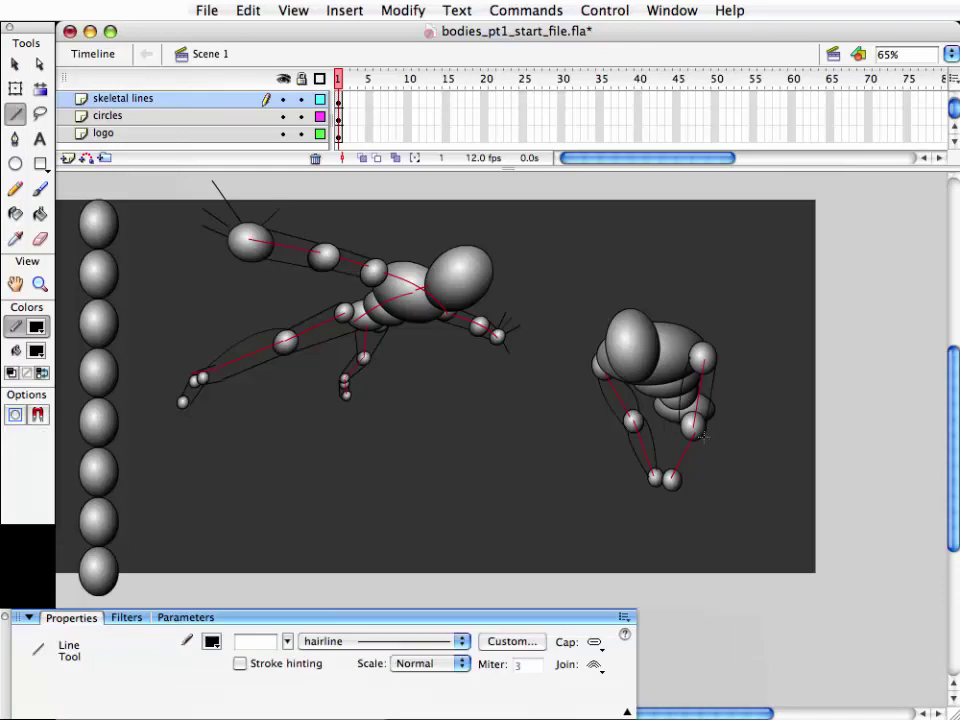
{"action": "left_click_drag", "start_coordinate": [703, 433], "coordinate": [693, 430]}
{"action": "key", "text": "v"}
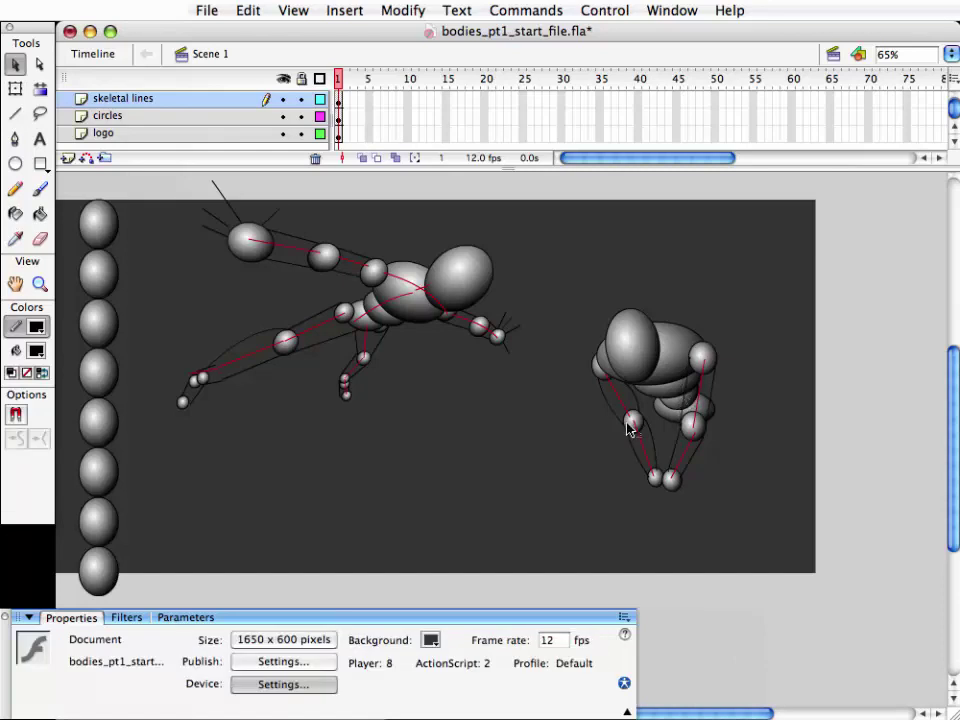
{"action": "left_click", "coordinate": [594, 372]}
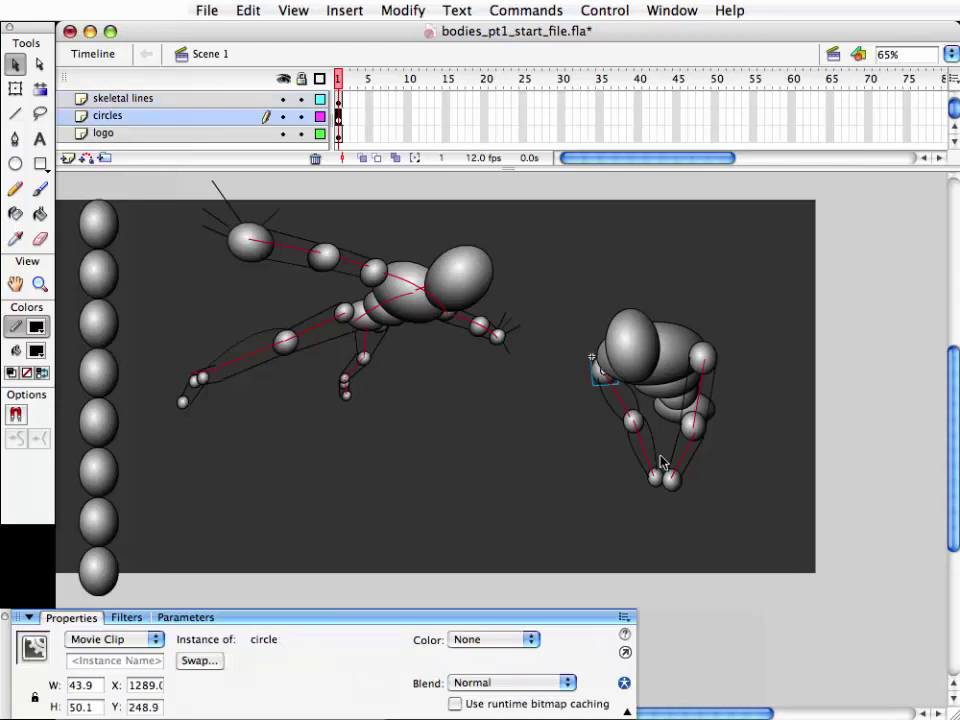
{"action": "left_click", "coordinate": [617, 422]}
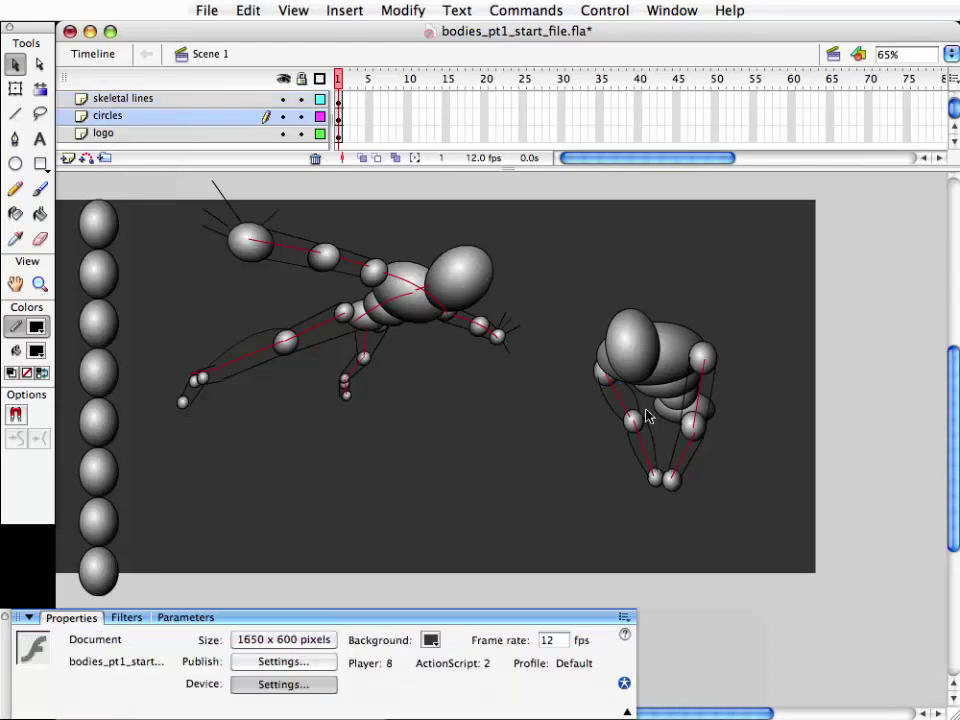
{"action": "left_click", "coordinate": [697, 385]}
- Zoom in on the crouching figure's legs
{"action": "left_click", "coordinate": [231, 465]}
{"action": "key", "text": "z"}
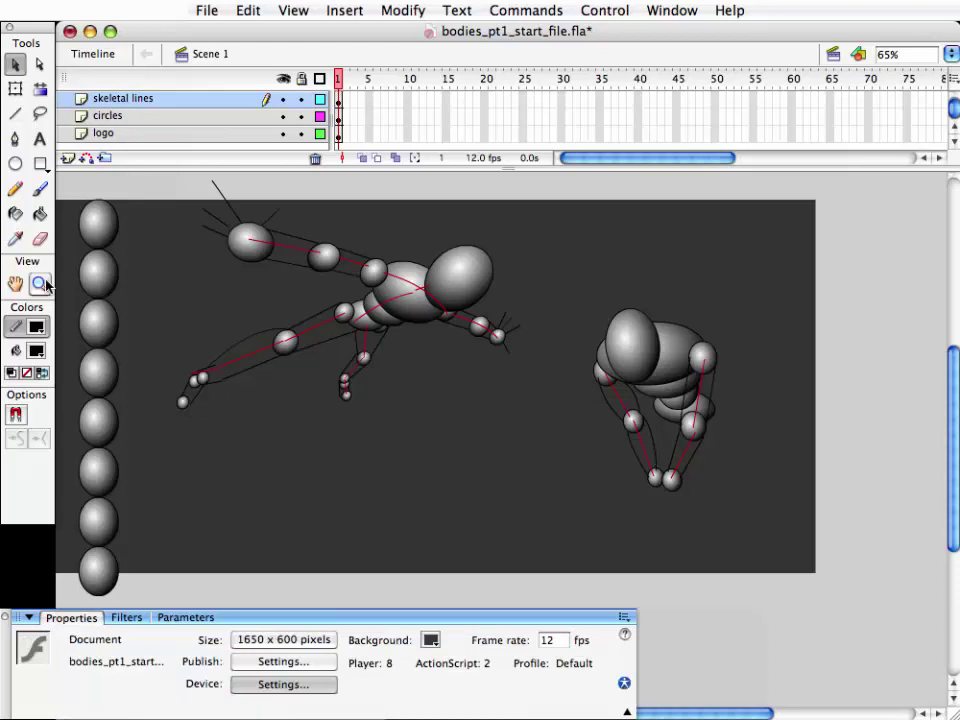
{"action": "left_click_drag", "start_coordinate": [579, 321], "coordinate": [801, 557]}
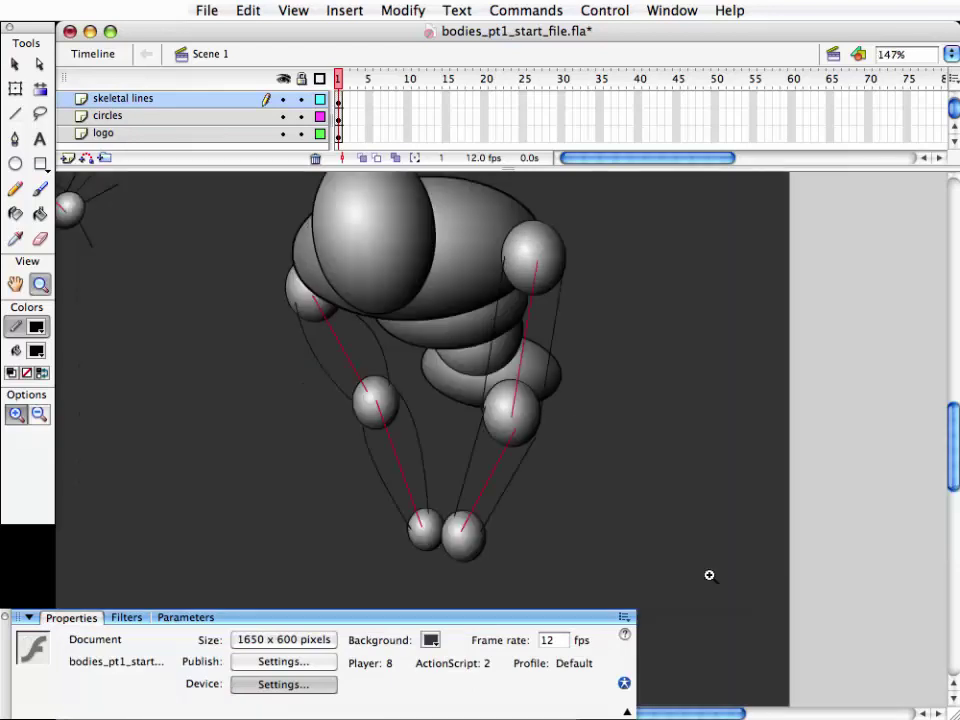
- Curve the left leg's contour, delete the left knee sphere, and reshape the outline with a knee kink
{"action": "key", "text": "v"}
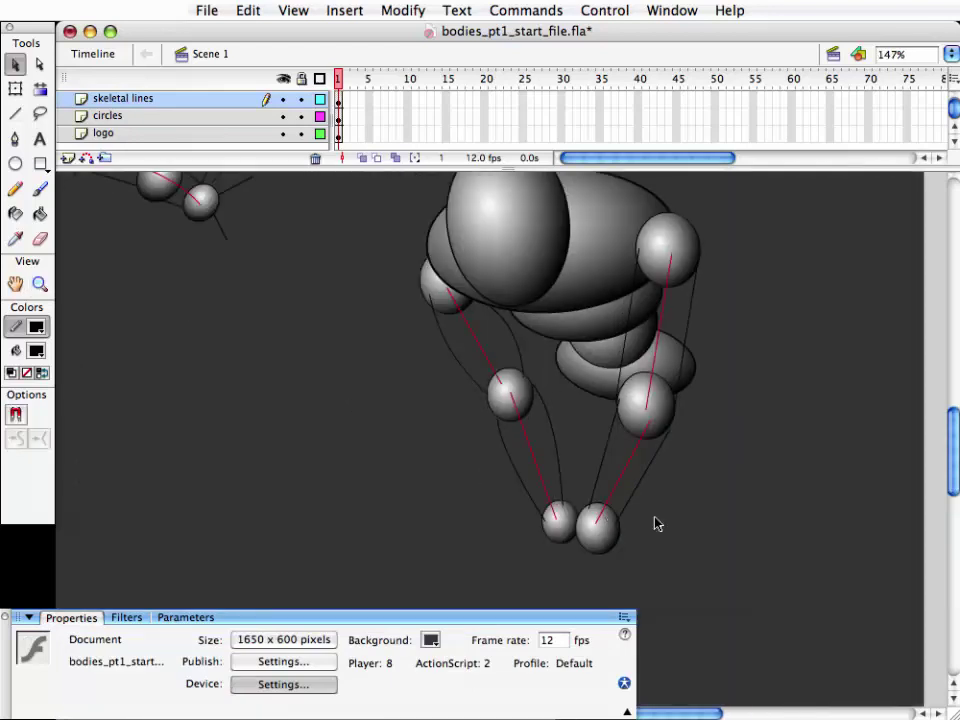
{"action": "left_click", "coordinate": [563, 545]}
{"action": "left_click", "coordinate": [471, 412]}
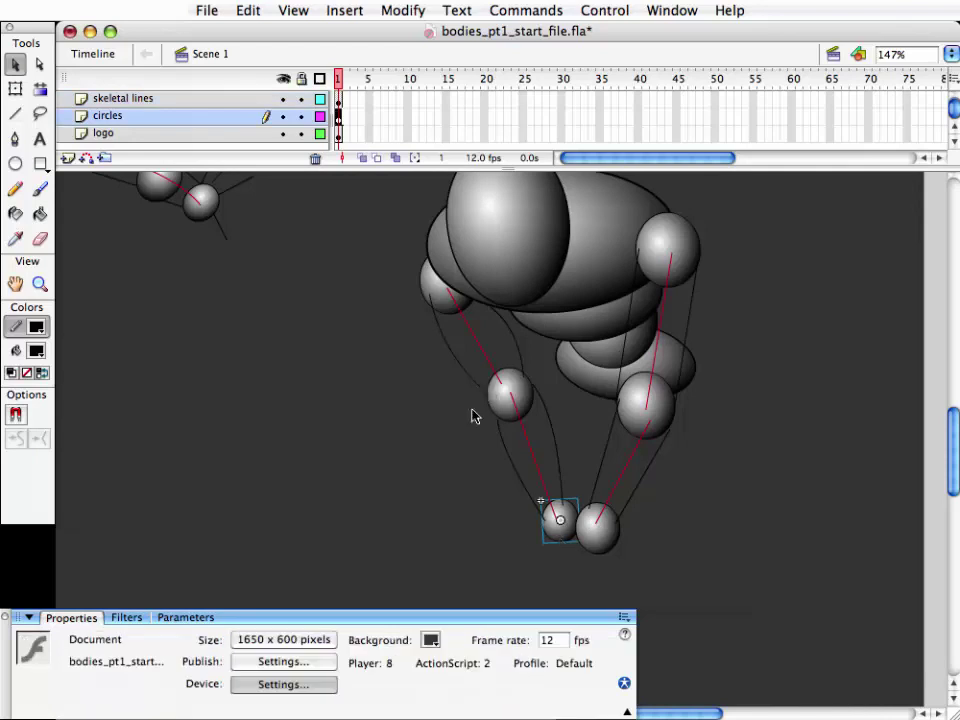
{"action": "mouse_move", "coordinate": [497, 398]}
{"action": "left_mouse_down"}
{"action": "mouse_move", "coordinate": [502, 414]}
{"action": "mouse_move", "coordinate": [530, 398]}
{"action": "mouse_move", "coordinate": [499, 420]}
{"action": "mouse_move", "coordinate": [521, 411]}
{"action": "mouse_move", "coordinate": [527, 381]}
{"action": "left_mouse_up"}
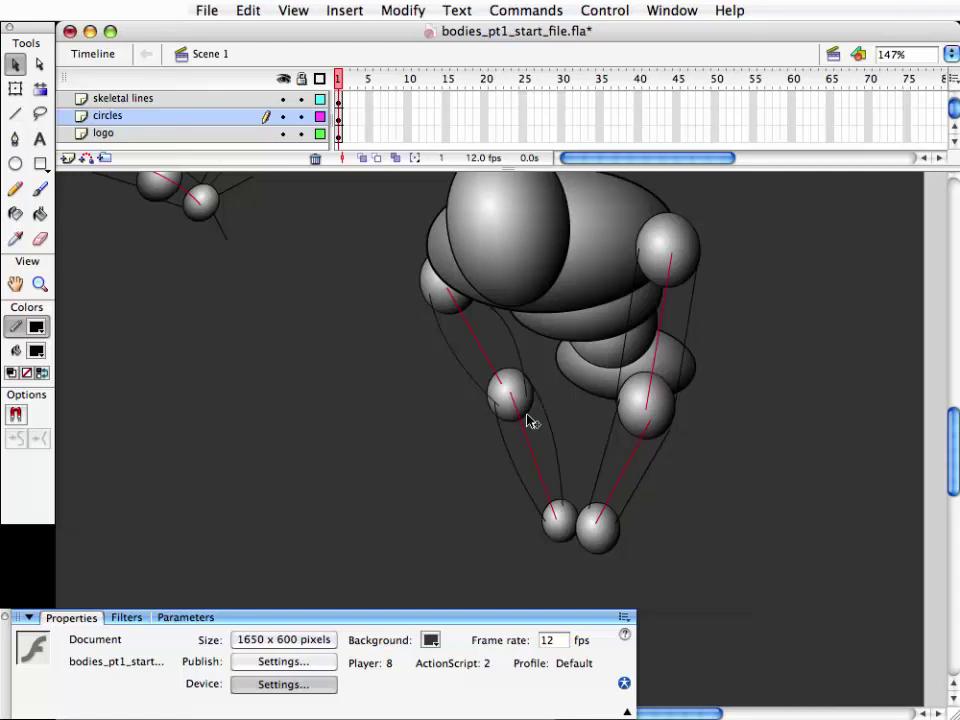
{"action": "left_click", "coordinate": [491, 411]}
{"action": "key", "text": "Delete"}
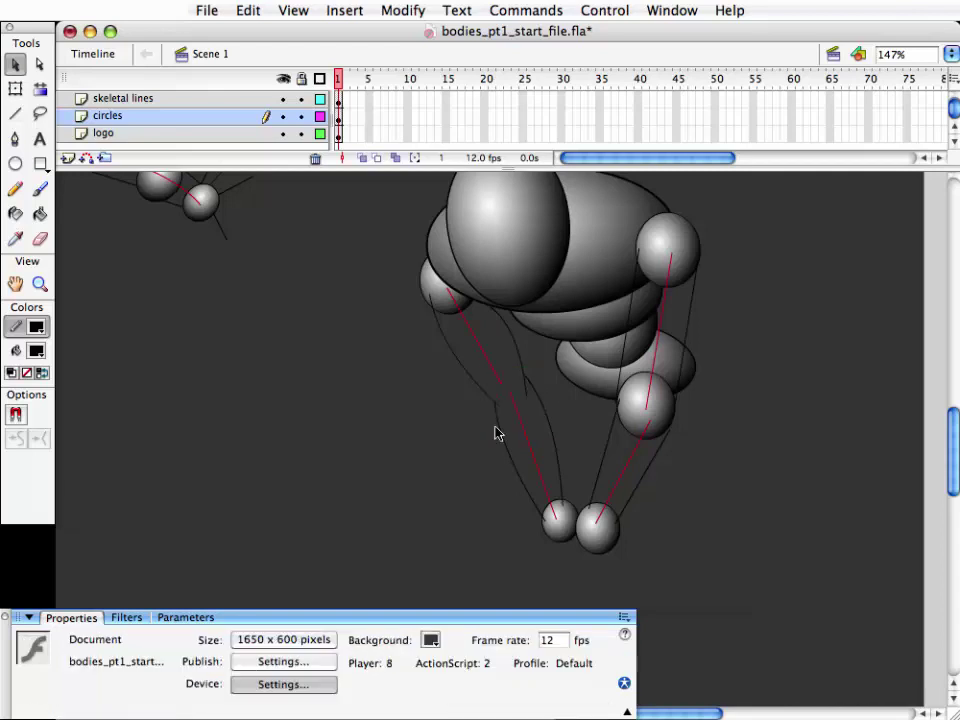
{"action": "left_click_drag", "start_coordinate": [501, 413], "coordinate": [507, 419]}
{"action": "left_click_drag", "start_coordinate": [507, 418], "coordinate": [521, 464]}
- Delete the right knee sphere, bulge the curves around the upper right ball, and lift the lower end
{"action": "left_click", "coordinate": [640, 408]}
{"action": "key", "text": "Delete"}
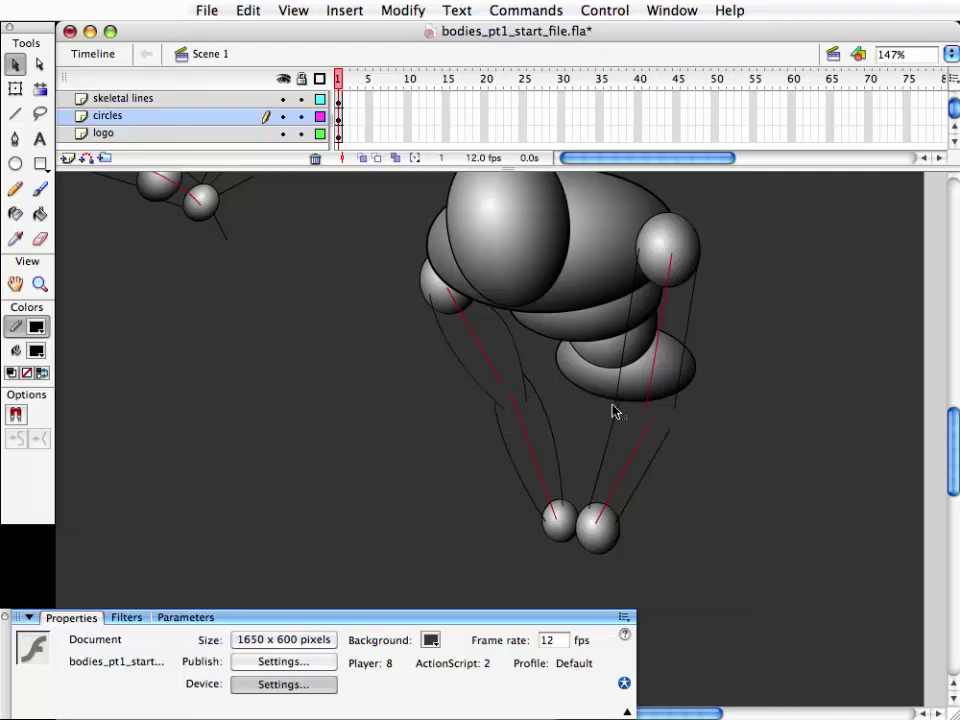
{"action": "mouse_move", "coordinate": [617, 403]}
{"action": "left_mouse_down"}
{"action": "mouse_move", "coordinate": [632, 422]}
{"action": "mouse_move", "coordinate": [617, 381]}
{"action": "mouse_move", "coordinate": [621, 410]}
{"action": "mouse_move", "coordinate": [623, 401]}
{"action": "left_mouse_up"}
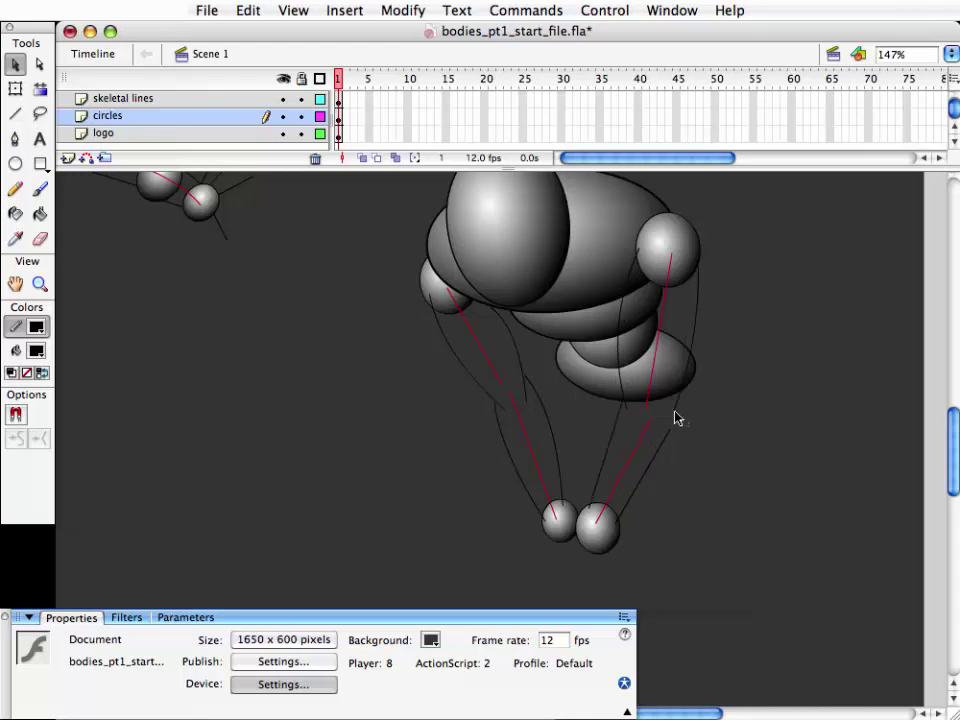
{"action": "left_click_drag", "start_coordinate": [676, 418], "coordinate": [662, 435]}
{"action": "left_click_drag", "start_coordinate": [672, 436], "coordinate": [675, 410]}
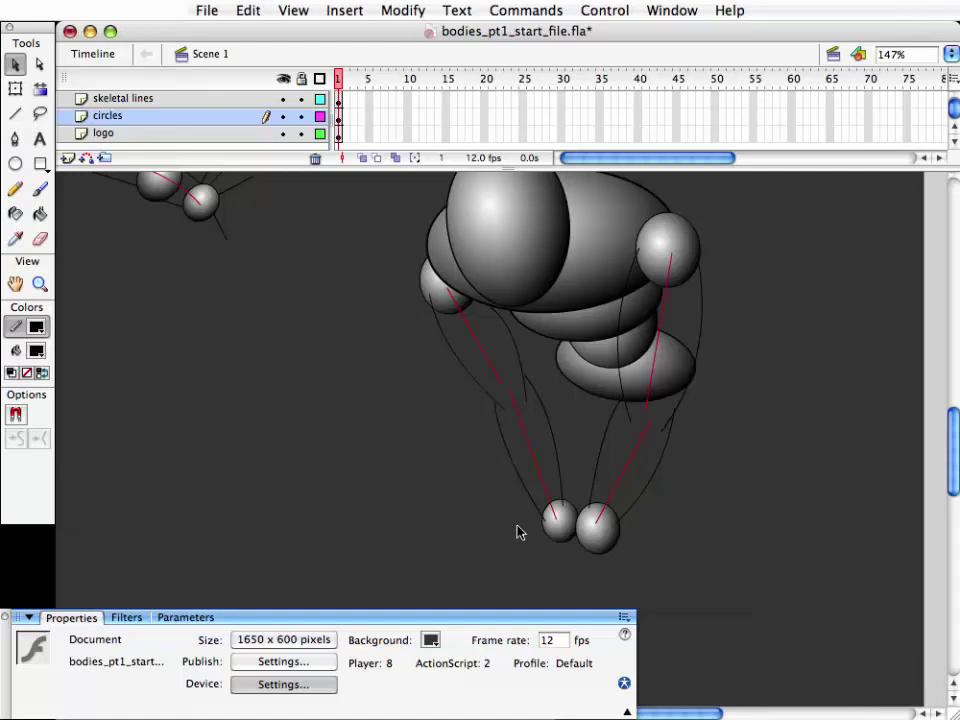
- Drag the small upper-left ball slightly up and right behind the torso
{"action": "left_click", "coordinate": [434, 303]}
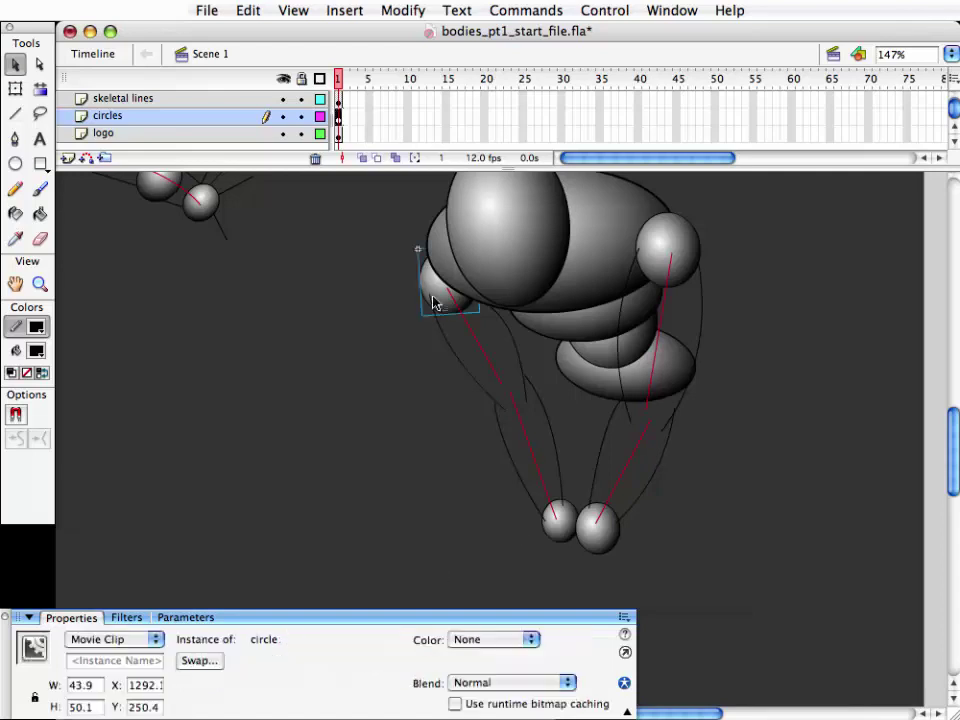
{"action": "left_click_drag", "start_coordinate": [434, 303], "coordinate": [499, 314]}
{"action": "left_click", "coordinate": [420, 303]}
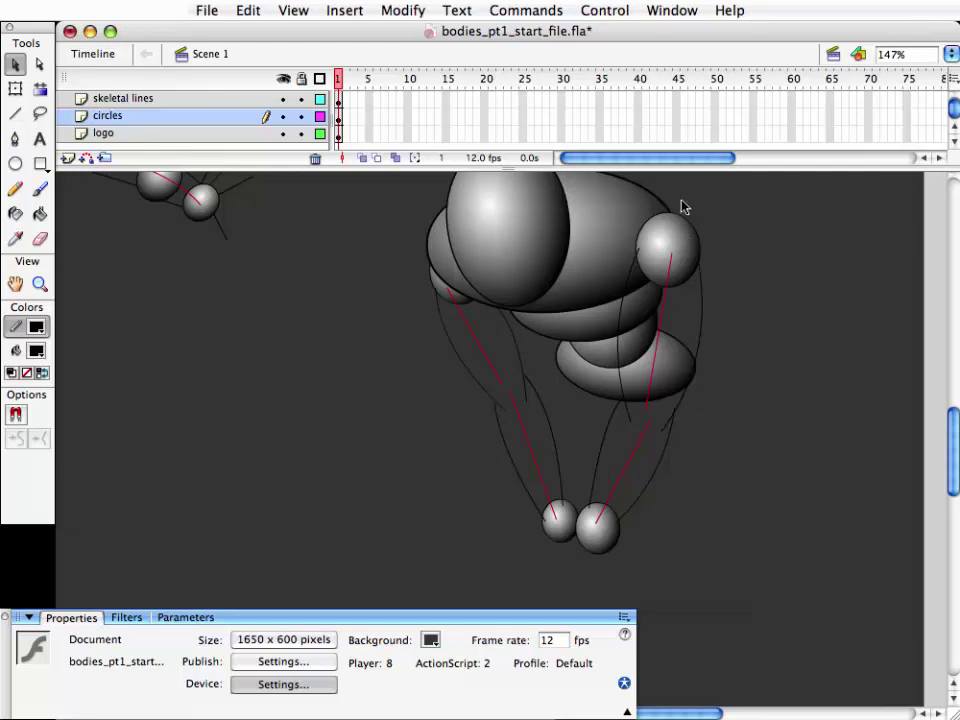
- Draw a trial line up to the head ball, then undo it
{"action": "left_click", "coordinate": [16, 113]}
{"action": "left_click_drag", "start_coordinate": [690, 309], "coordinate": [684, 222]}
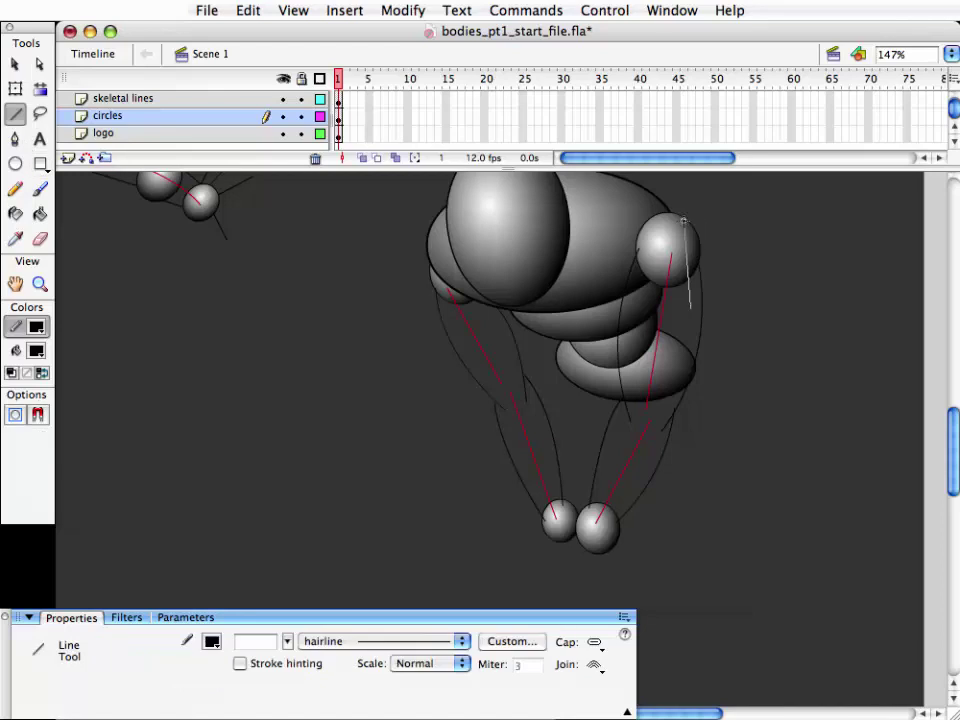
{"action": "key", "text": "v"}
{"action": "left_click", "coordinate": [688, 264]}
{"action": "left_click", "coordinate": [692, 306]}
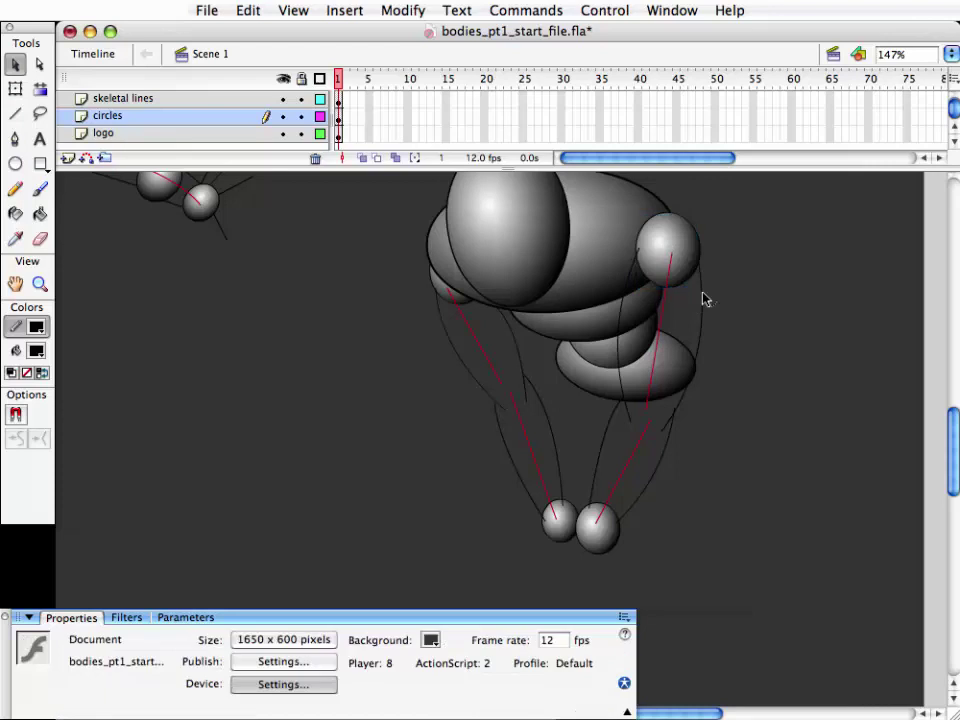
{"action": "left_click", "coordinate": [704, 298]}
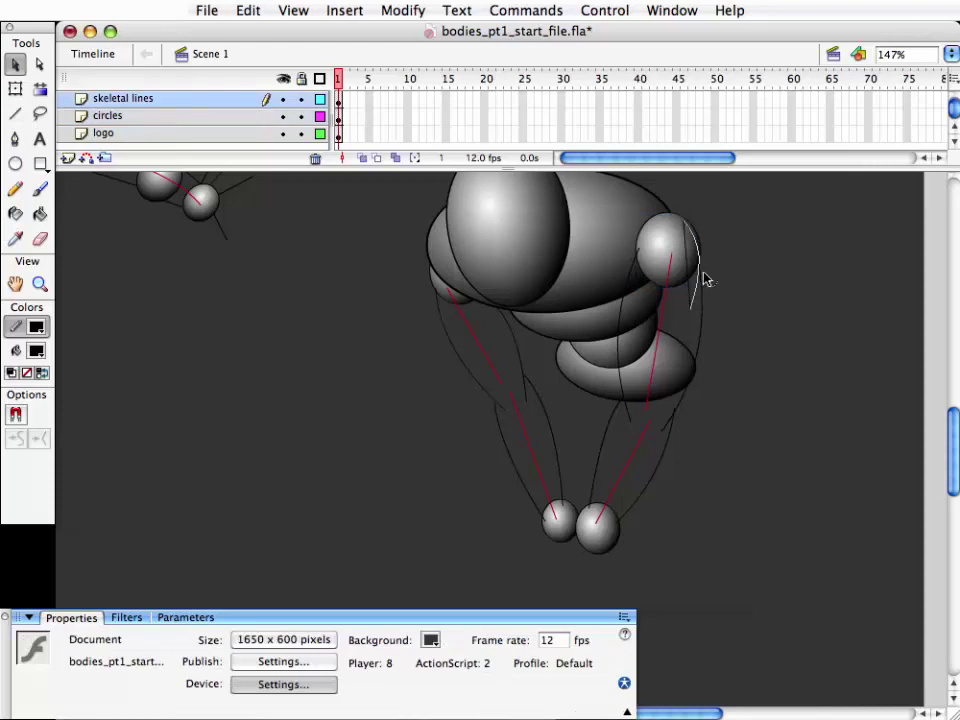
{"action": "key", "text": "ctrl+z"}
- Delete the head ball, then undo to restore it
{"action": "left_click", "coordinate": [695, 295]}
{"action": "left_click", "coordinate": [726, 280]}
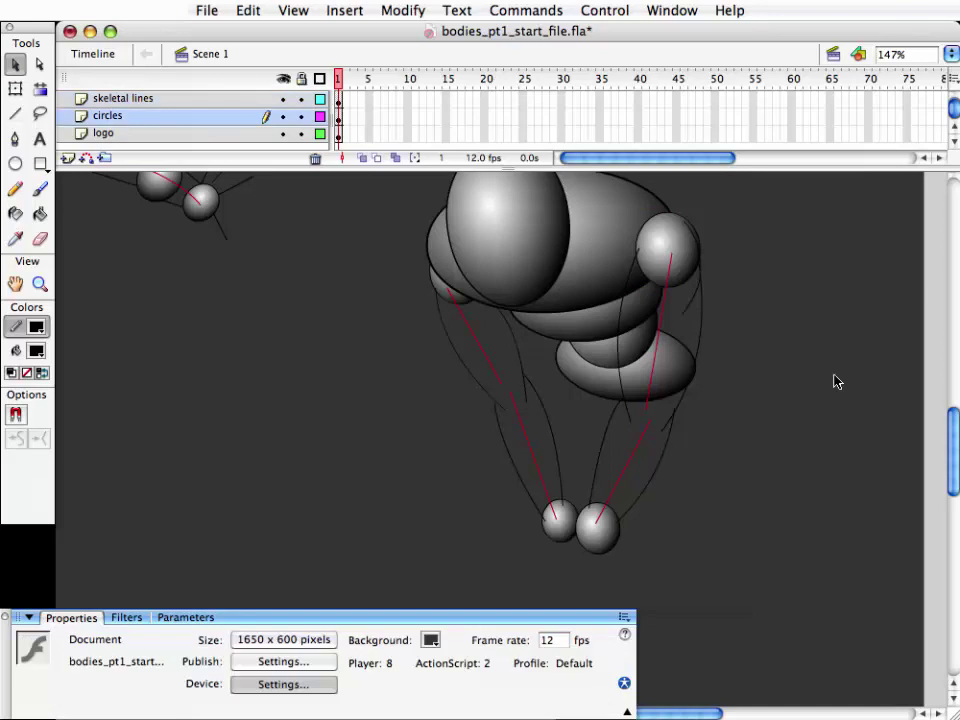
{"action": "left_click", "coordinate": [656, 236]}
{"action": "key", "text": "Delete"}
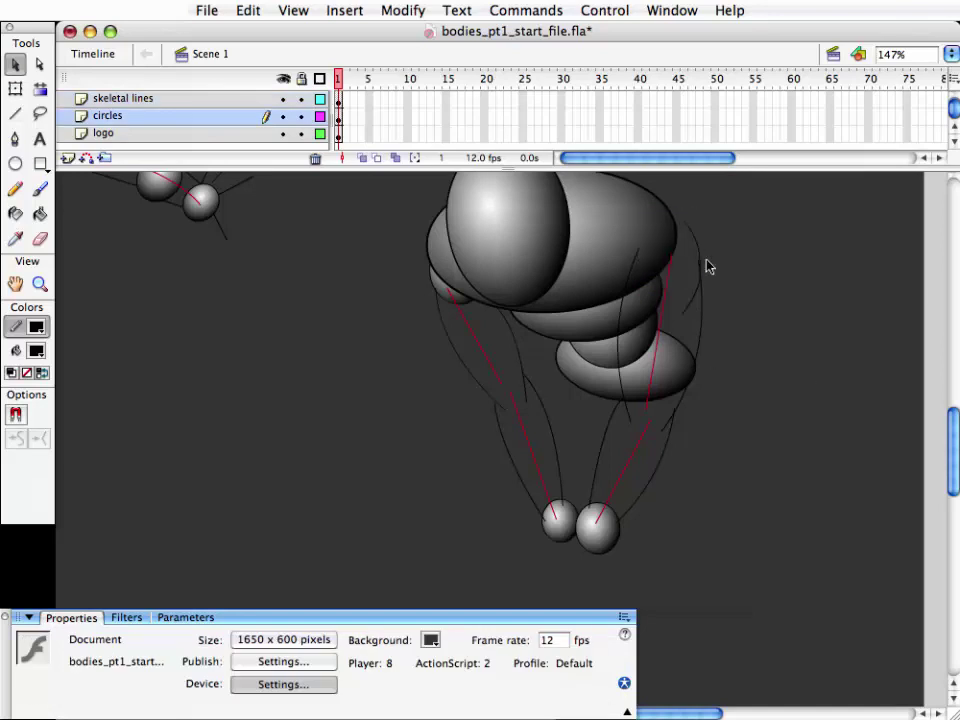
{"action": "key", "text": "ctrl+z"}
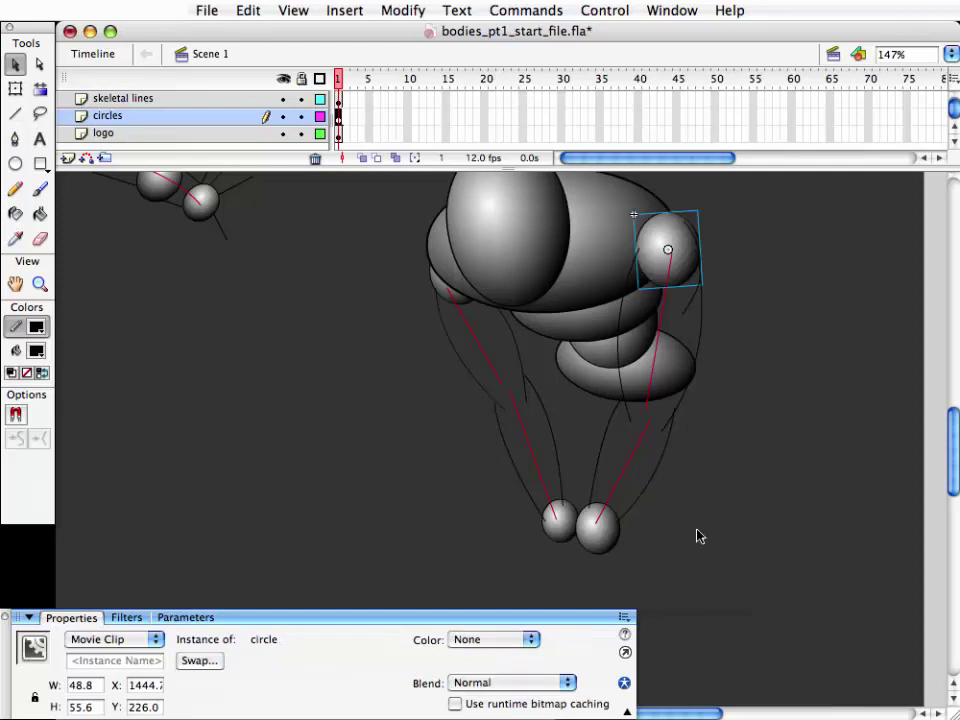
{"action": "left_click", "coordinate": [767, 516]}
{"action": "scroll", "coordinate": [737, 544], "scroll_direction": "down", "scroll_amount": 2}
- Zoom out, insert Layer 8 above the logo layer, and enlarge the timeline to show all layers
{"action": "key", "text": "z"}
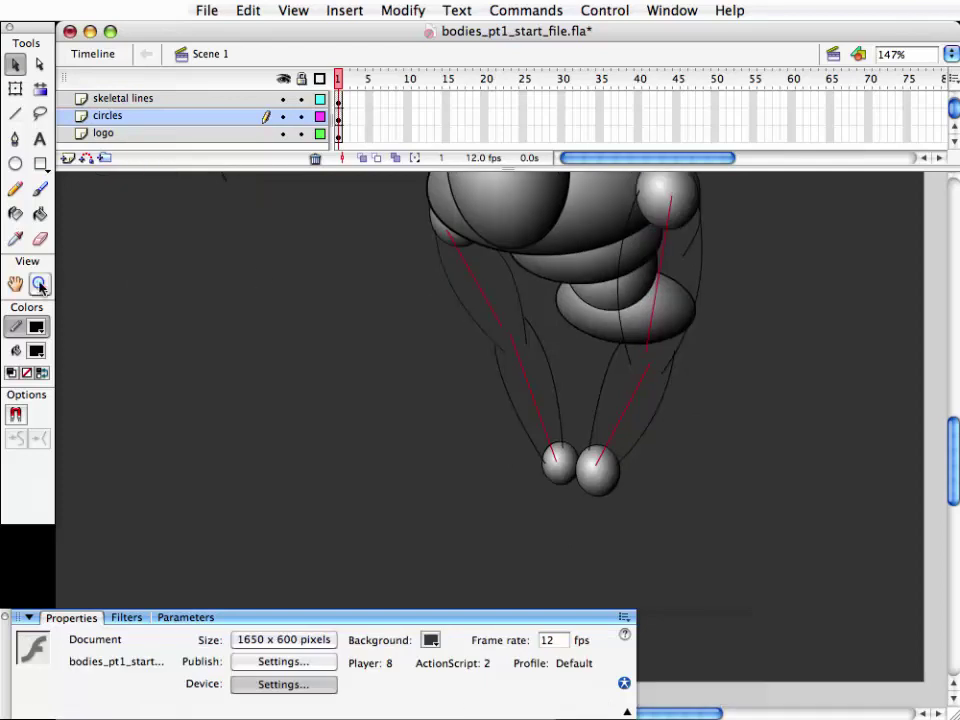
{"action": "left_click", "coordinate": [630, 489], "text": "alt"}
{"action": "key", "text": "v"}
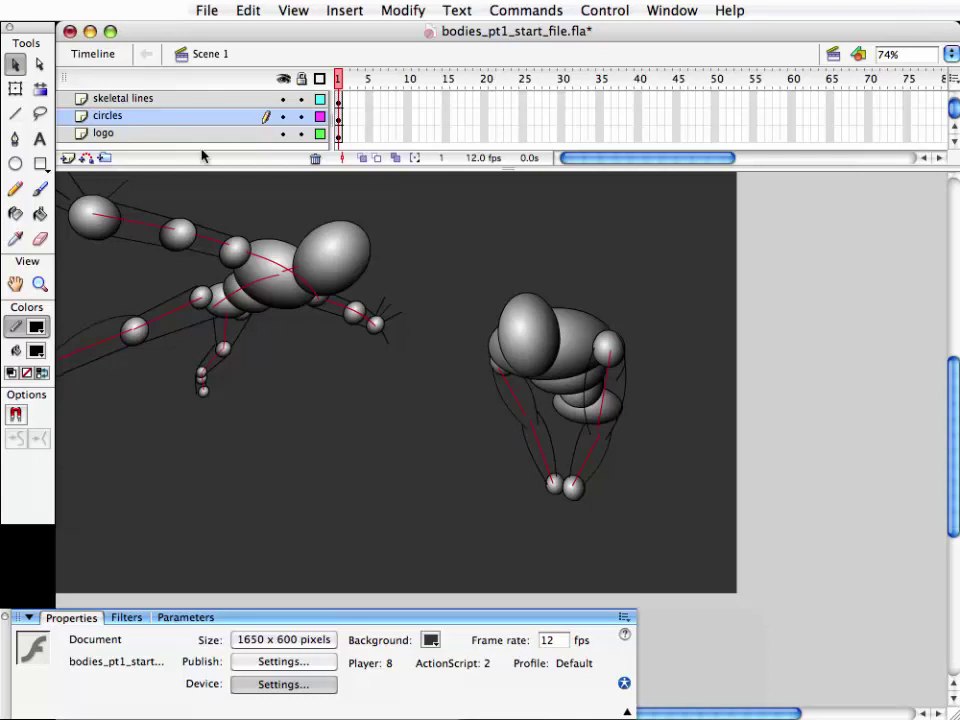
{"action": "left_click", "coordinate": [108, 137]}
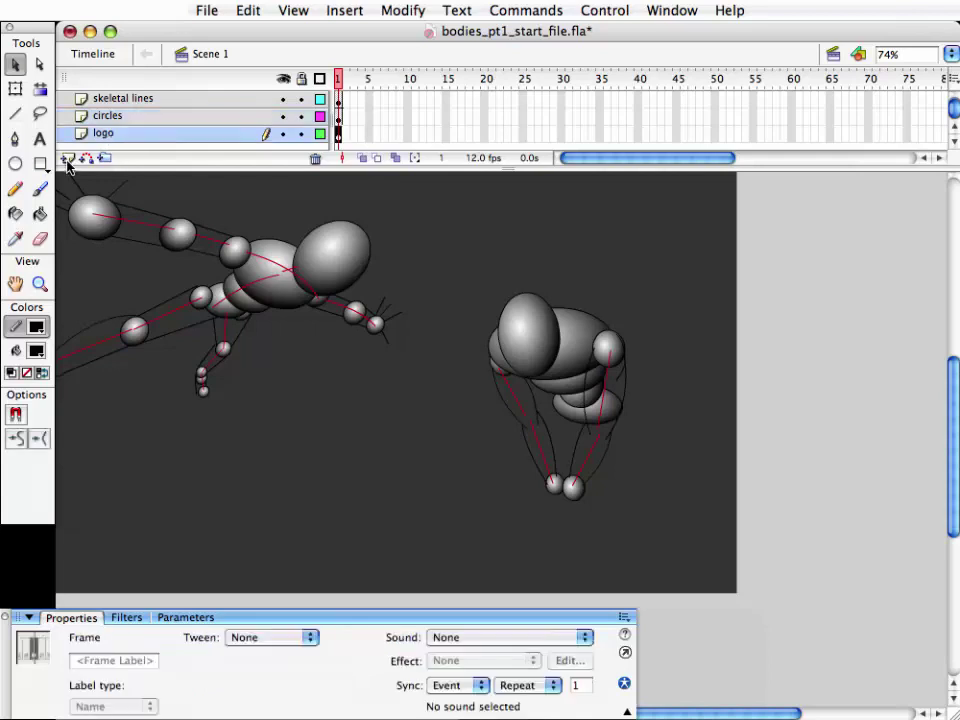
{"action": "left_click", "coordinate": [67, 158]}
{"action": "left_click_drag", "start_coordinate": [264, 166], "coordinate": [264, 187]}
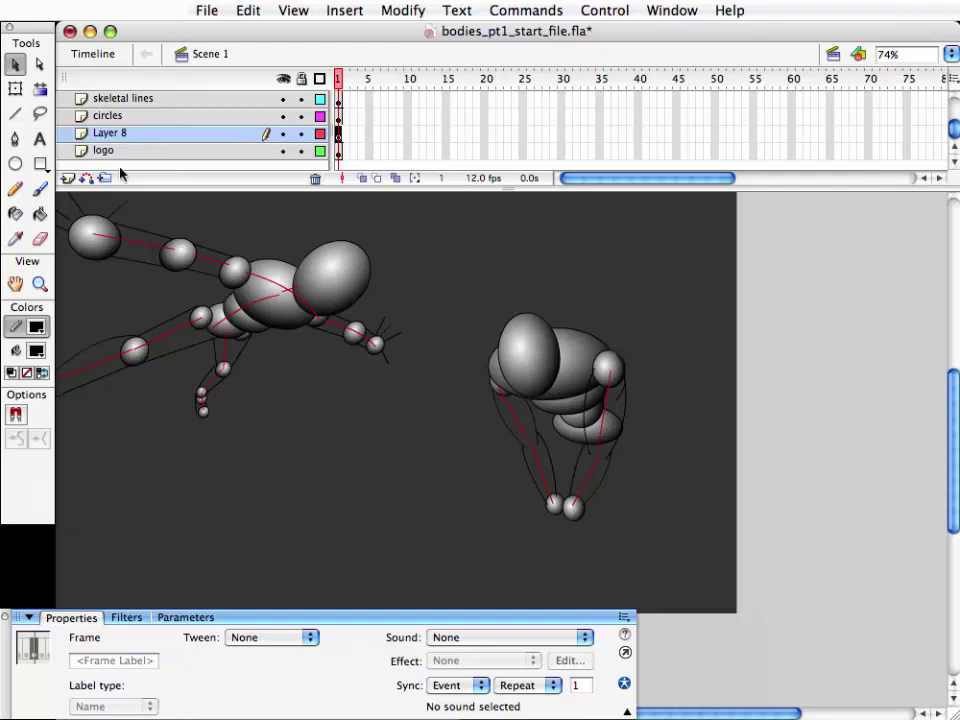
- Duplicate the right figure's shoulder ball and move the copy down toward the feet
{"action": "left_click", "coordinate": [608, 369]}
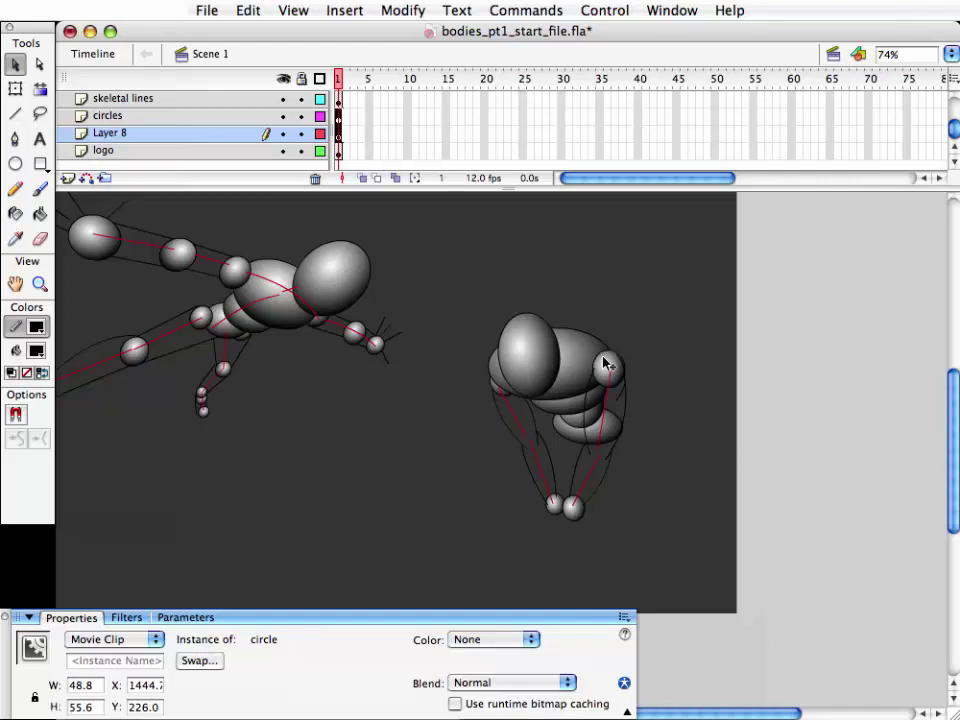
{"action": "key", "text": "Down"}
{"action": "key", "text": "Down"}
{"action": "key", "text": "Down"}
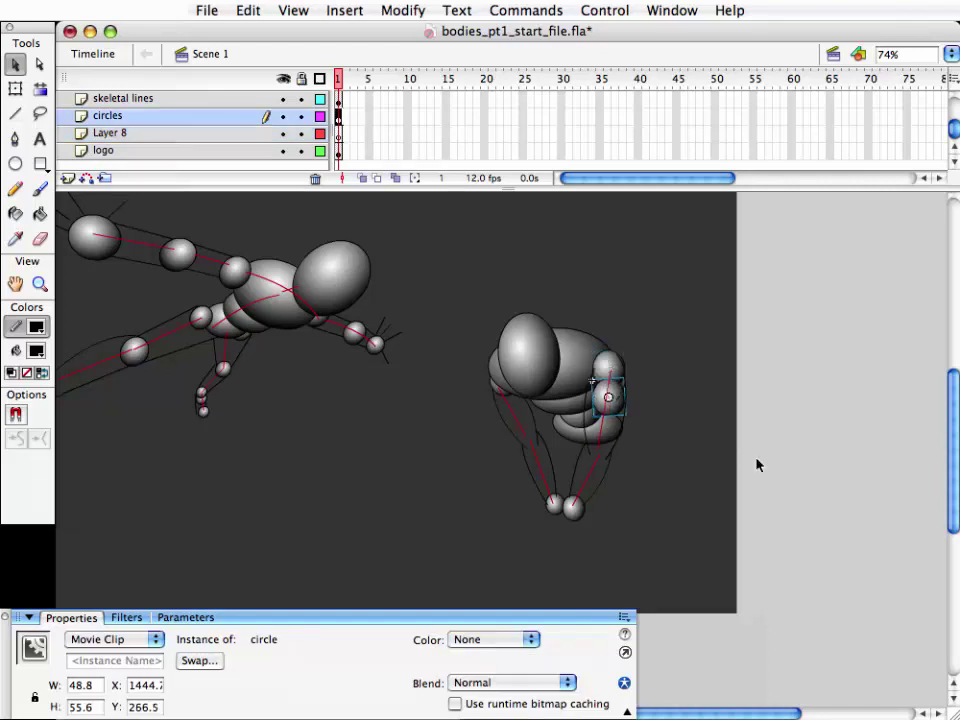
{"action": "key", "text": "Down"}
{"action": "key", "text": "Down"}
{"action": "key", "text": "Down"}
{"action": "key", "text": "Down"}
{"action": "key", "text": "Down"}
{"action": "key", "text": "Down"}
{"action": "key", "text": "Down"}
{"action": "key", "text": "Down"}
{"action": "key", "text": "Down"}
{"action": "key", "text": "Down"}
{"action": "key", "text": "Down"}
{"action": "key", "text": "Down"}
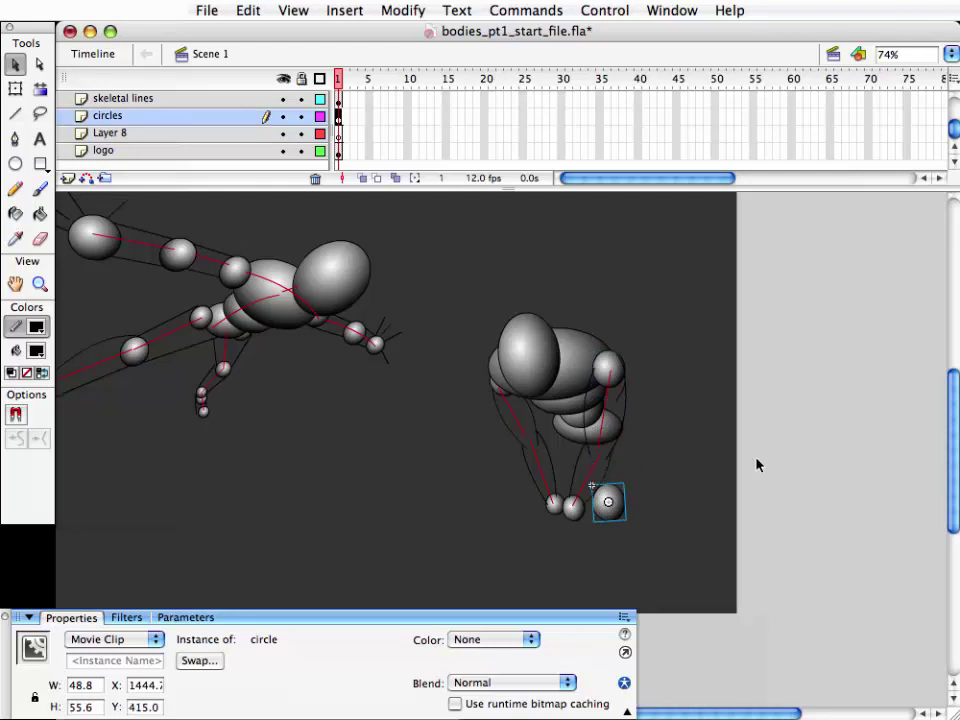
{"action": "key", "text": "Down"}
{"action": "key", "text": "Down"}
{"action": "key", "text": "Down"}
{"action": "key", "text": "q"}
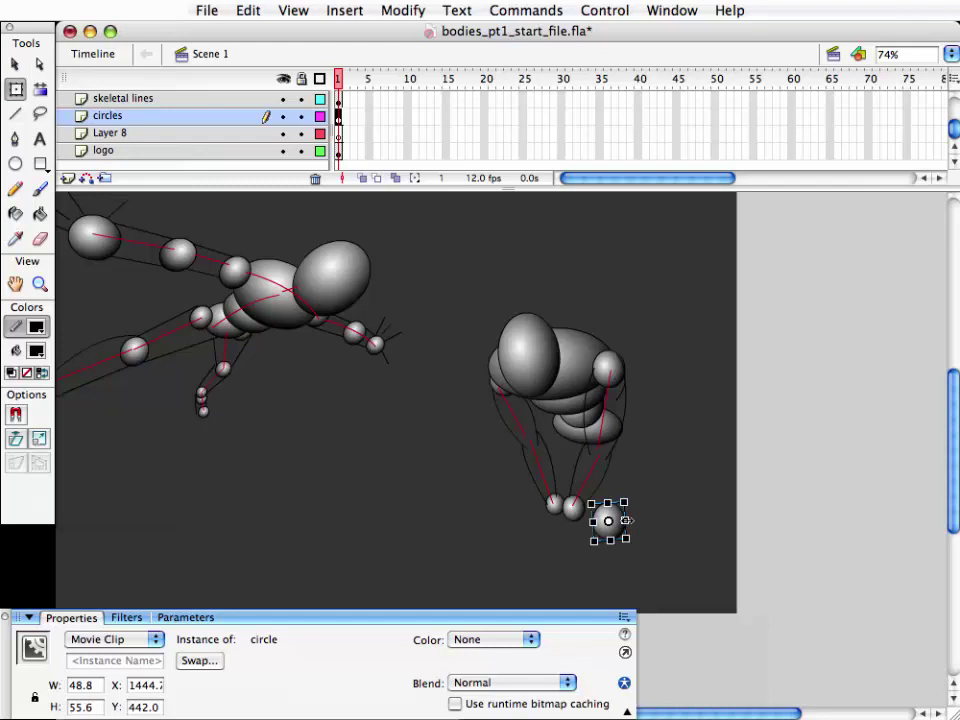
{"action": "key", "text": "v"}
- Nudge the copied ball into place at the feet and scale it to 90%
{"action": "key", "text": "Left"}
{"action": "key", "text": "Left"}
{"action": "key", "text": "Left"}
{"action": "key", "text": "Left"}
{"action": "key", "text": "Left"}
{"action": "key", "text": "Left"}
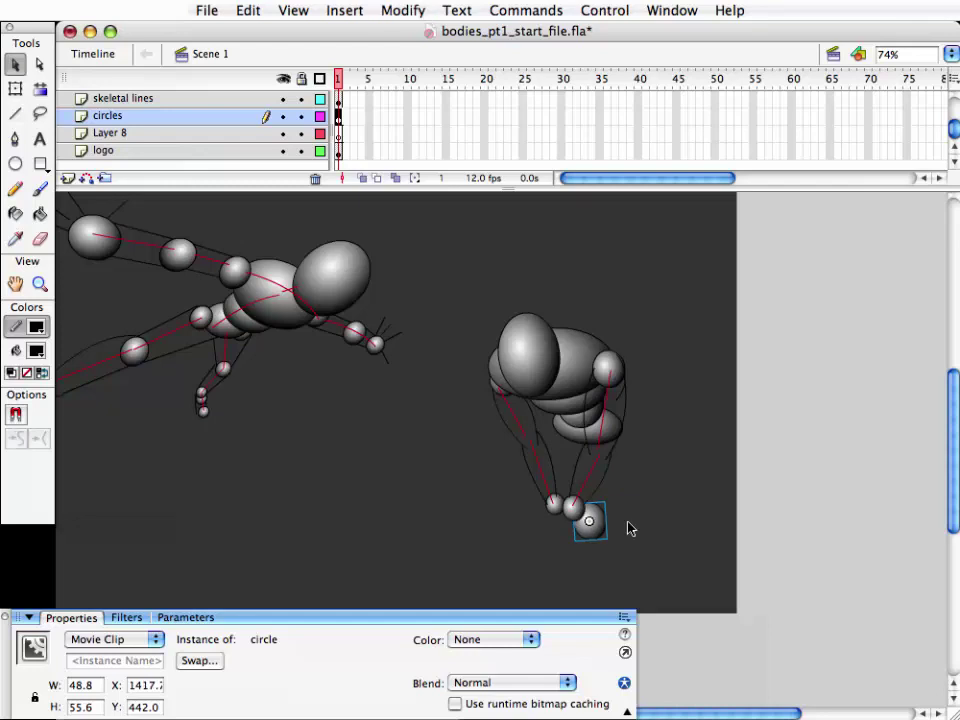
{"action": "key", "text": "shift+Left"}
{"action": "key", "text": "shift+Down"}
{"action": "key", "text": "shift+Up"}
{"action": "key", "text": "shift+Right"}
{"action": "key", "text": "shift+Left"}
{"action": "key", "text": "Left"}
{"action": "key", "text": "Left"}
{"action": "key", "text": "Left"}
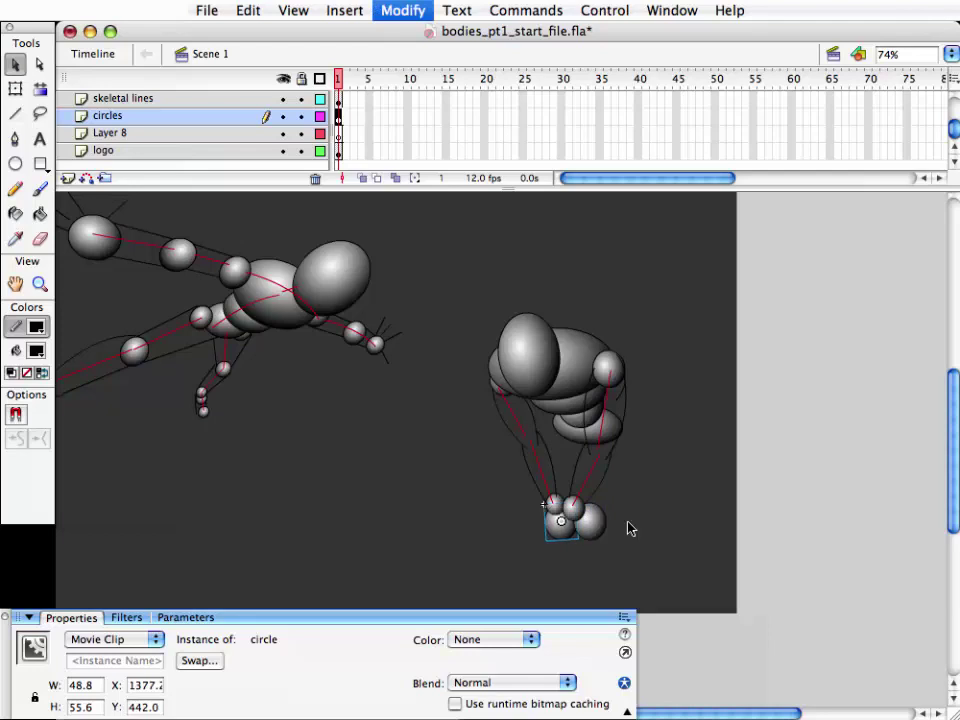
{"action": "key", "text": "Up"}
{"action": "key", "text": "Up"}
{"action": "key", "text": "Up"}
{"action": "key", "text": "Up"}
{"action": "key", "text": "Right"}
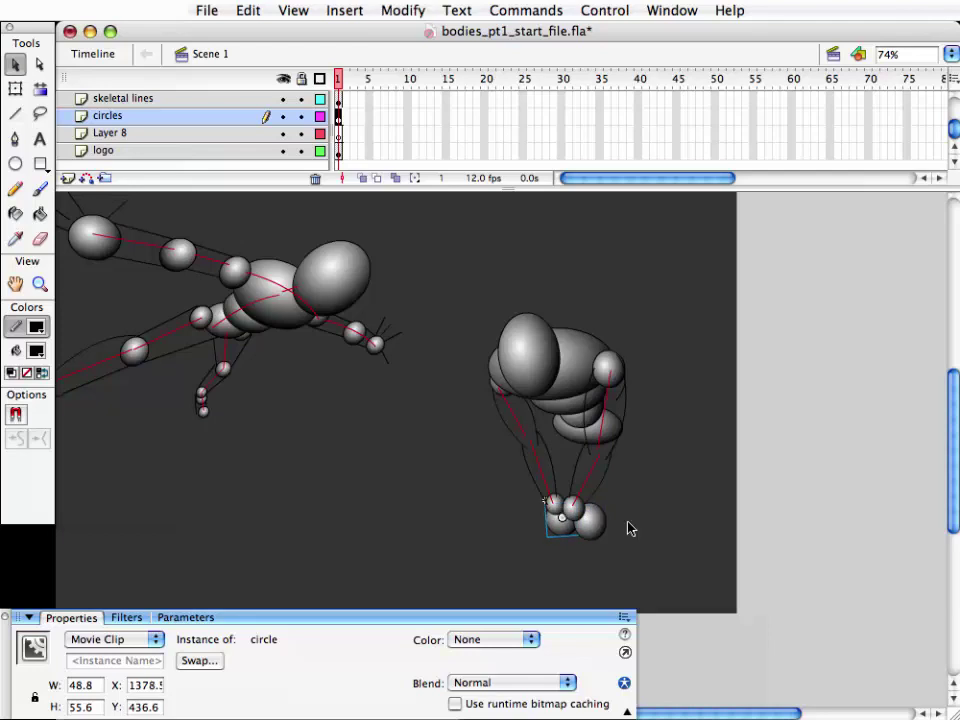
{"action": "key", "text": "ctrl+alt+s"}
{"action": "type", "text": "90"}
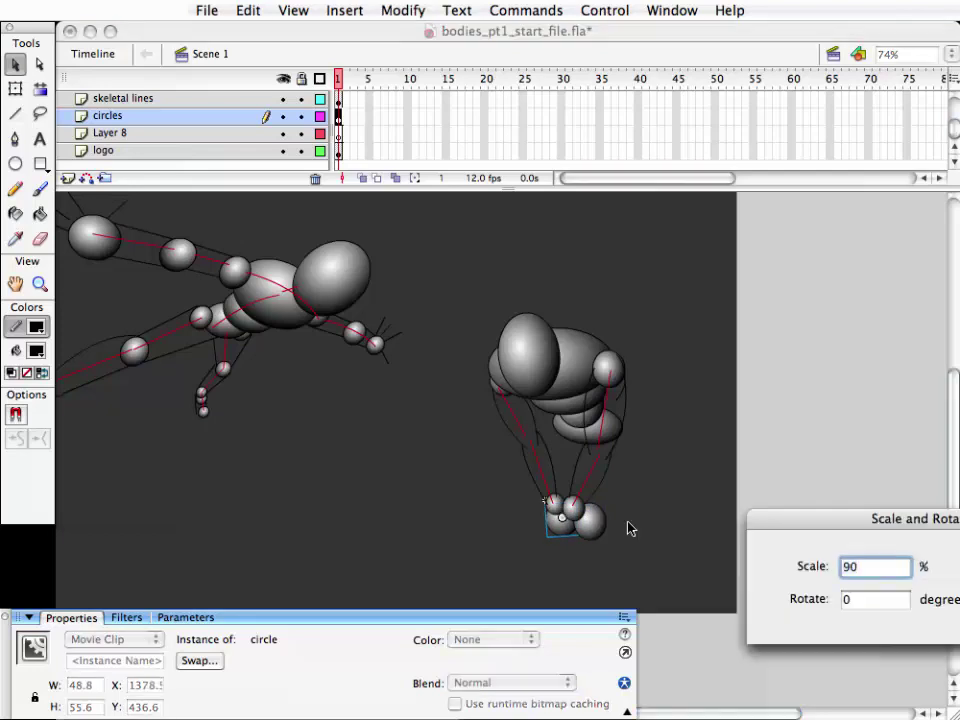
{"action": "key", "text": "Return"}
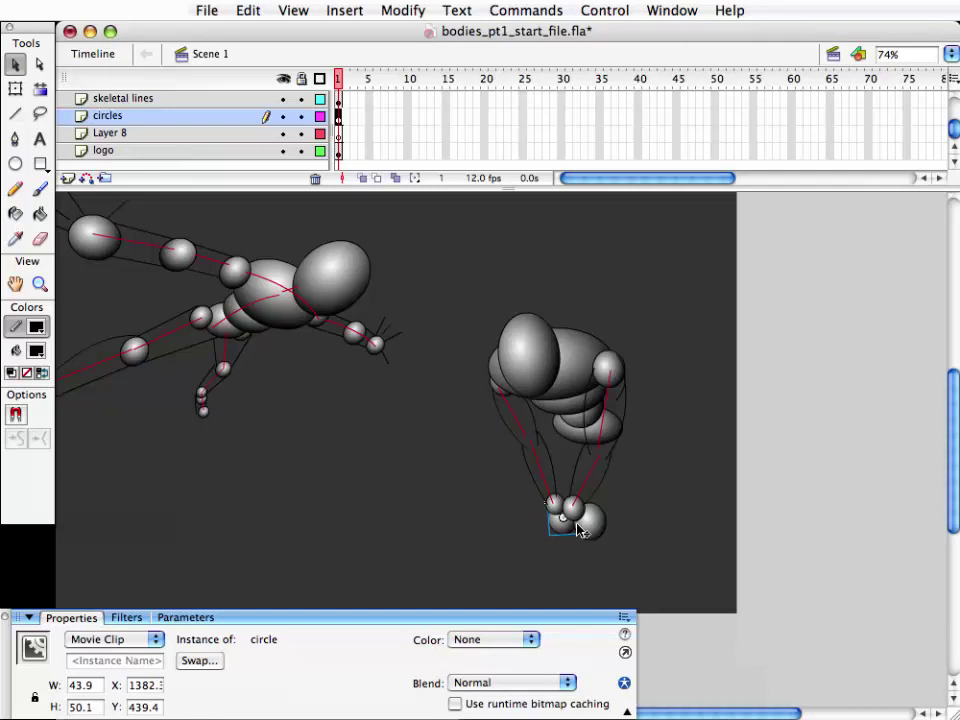
- Nudge both foot balls together slightly left and down
{"action": "left_click", "coordinate": [588, 527], "text": "shift"}
{"action": "key", "text": "Left"}
{"action": "key", "text": "Left"}
{"action": "key", "text": "Left"}
{"action": "key", "text": "Left"}
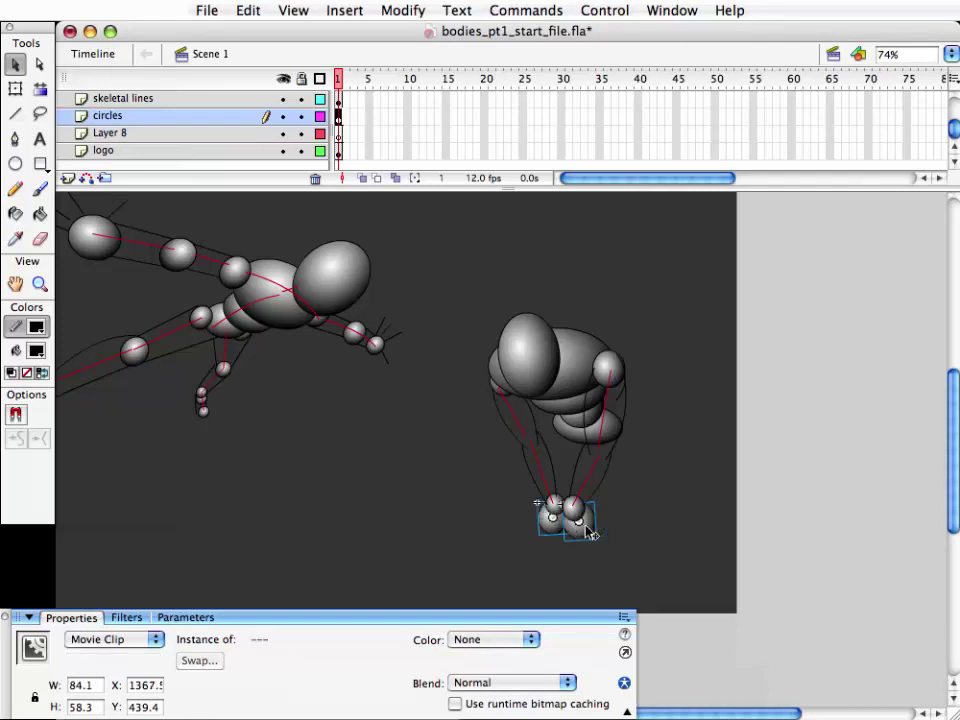
{"action": "key", "text": "Down"}
{"action": "key", "text": "Down"}
{"action": "key", "text": "Down"}
{"action": "key", "text": "Right"}
{"action": "key", "text": "Right"}
{"action": "key", "text": "Right"}
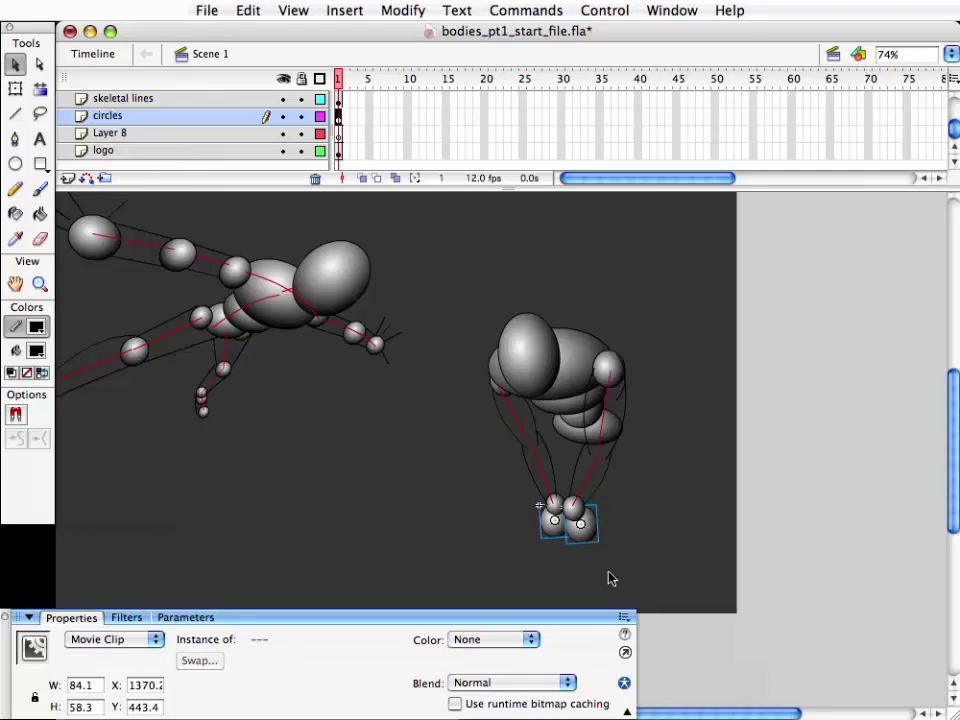
{"action": "left_click", "coordinate": [611, 576]}
- Duplicate the right foot ball and shrink the copy to 70%
{"action": "left_click", "coordinate": [582, 525]}
{"action": "key", "text": "Right"}
{"action": "key", "text": "Right"}
{"action": "key", "text": "Right"}
{"action": "key", "text": "Right"}
{"action": "key", "text": "Right"}
{"action": "key", "text": "Right"}
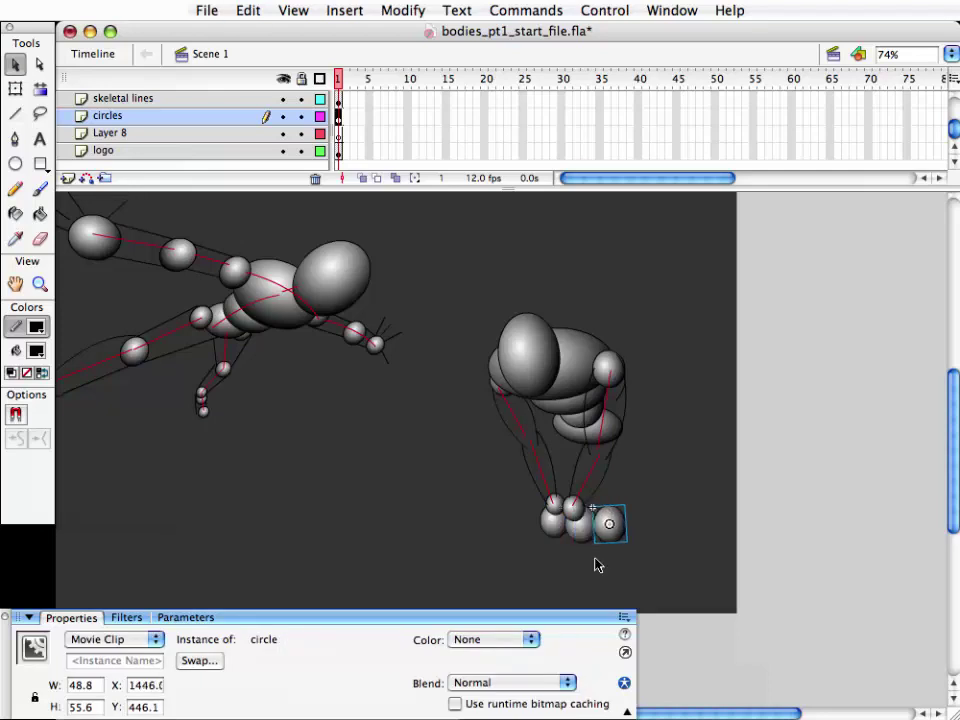
{"action": "key", "text": "Right"}
{"action": "key", "text": "Right"}
{"action": "key", "text": "Right"}
{"action": "key", "text": "Up"}
{"action": "key", "text": "Up"}
{"action": "key", "text": "Up"}
{"action": "key", "text": "ctrl+alt+s"}
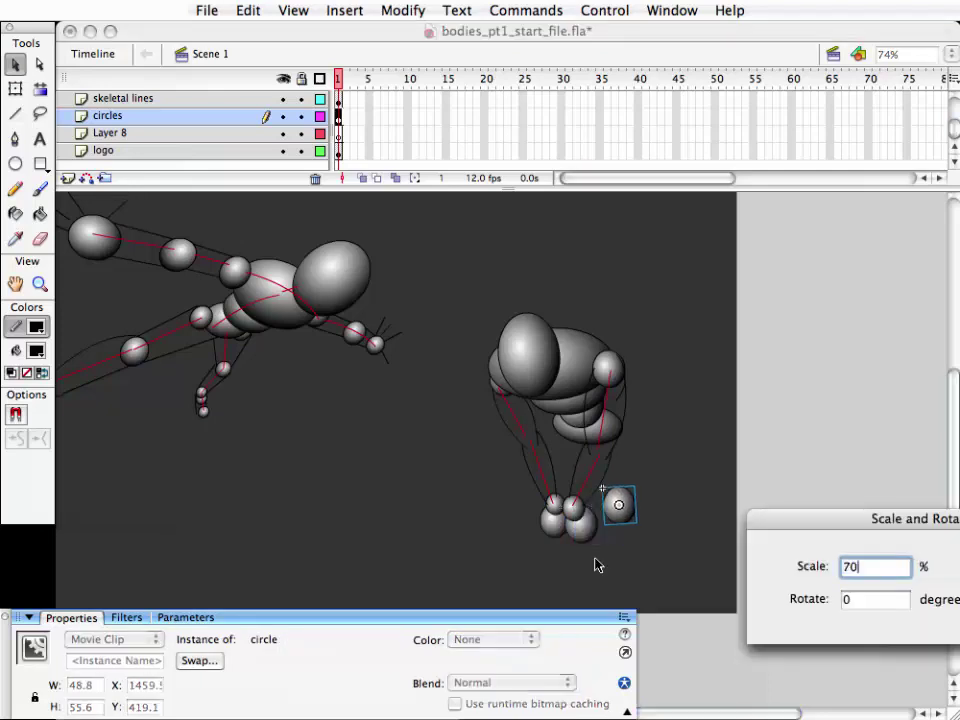
{"action": "key", "text": "Return"}
- Shrink the copy to 70% again and nudge it up beside the feet
{"action": "key", "text": "Right"}
{"action": "key", "text": "Right"}
{"action": "key", "text": "Right"}
{"action": "key", "text": "Up"}
{"action": "key", "text": "Up"}
{"action": "key", "text": "Up"}
{"action": "key", "text": "ctrl+alt+s"}
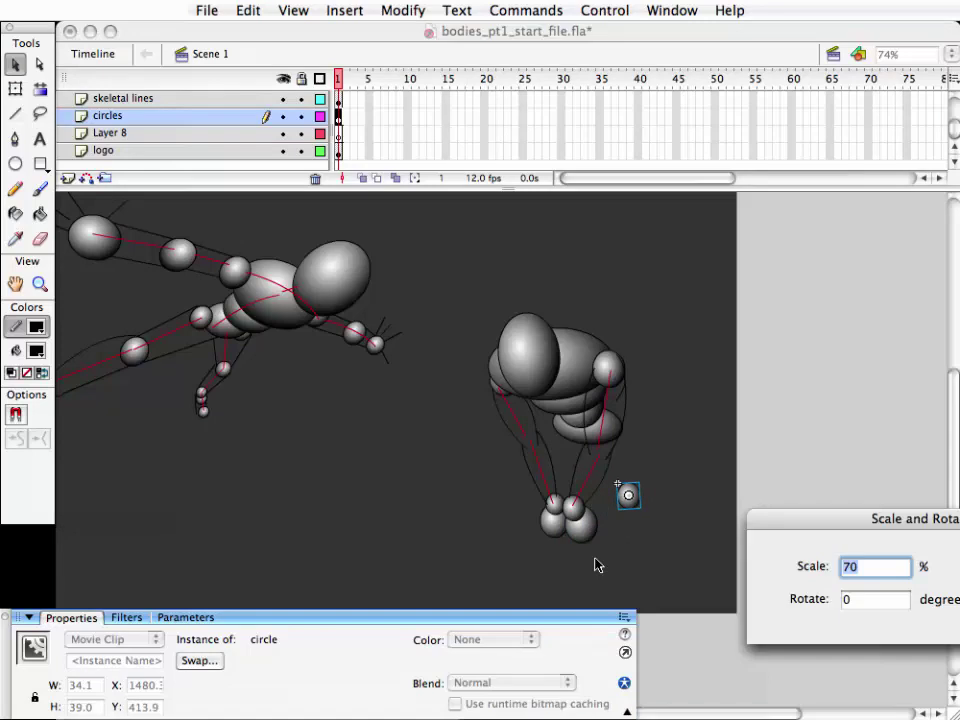
{"action": "key", "text": "Return"}
{"action": "key", "text": "Up"}
{"action": "key", "text": "Up"}
{"action": "key", "text": "Up"}
{"action": "key", "text": "Up"}
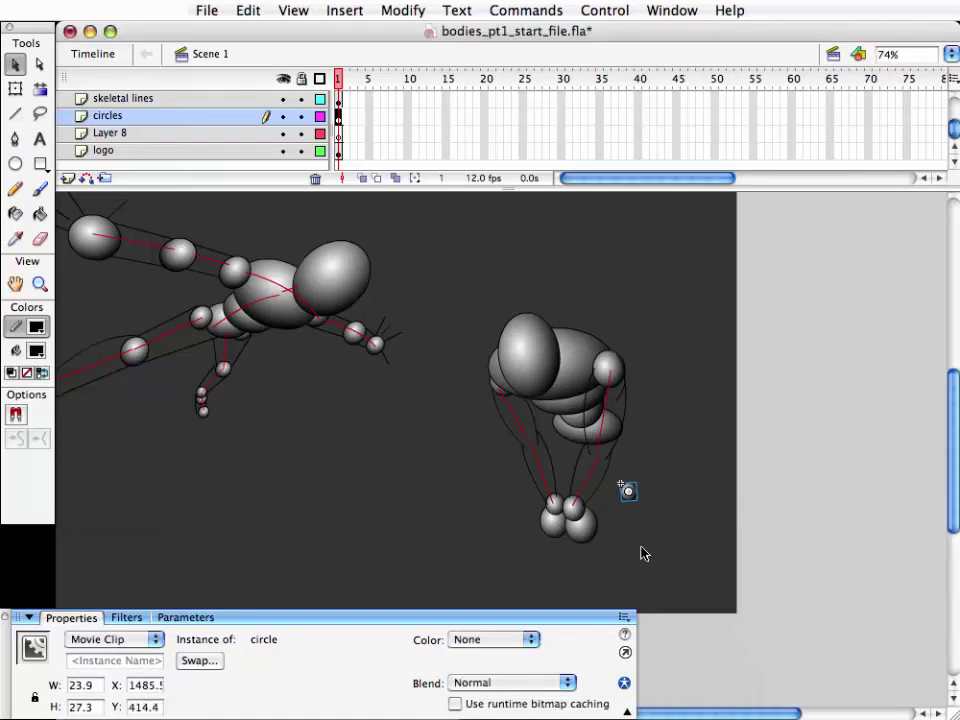
{"action": "key", "text": "shift+Left"}
{"action": "left_click", "coordinate": [643, 554]}
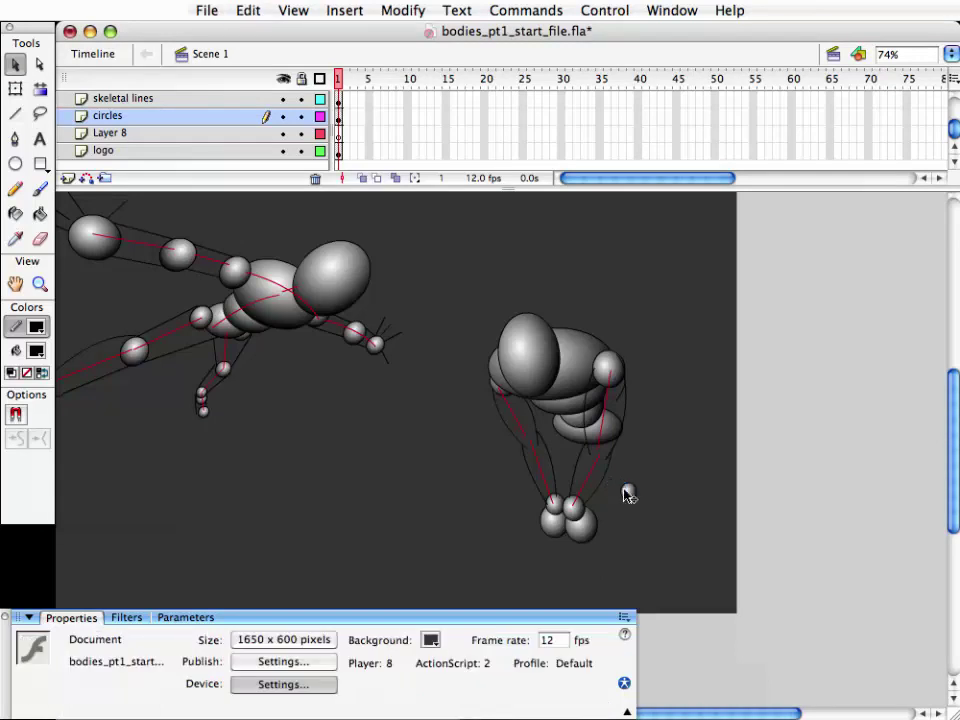
- Select the small ball and try widening it with Free Transform, undoing the flattening
{"action": "left_click", "coordinate": [626, 492]}
{"action": "left_click", "coordinate": [650, 557]}
{"action": "left_click", "coordinate": [627, 496]}
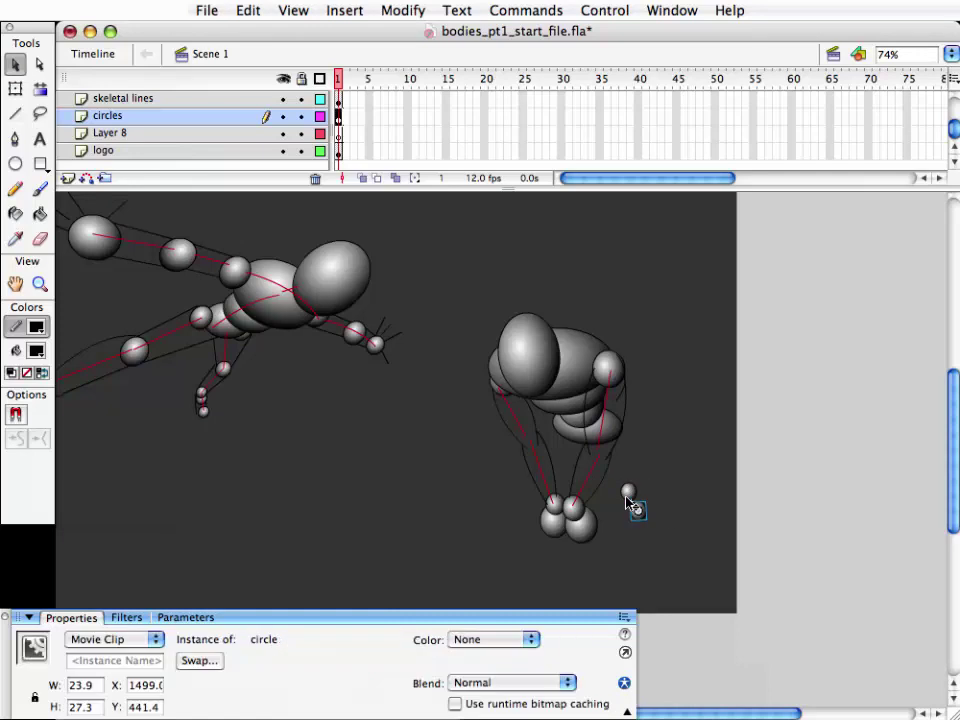
{"action": "key", "text": "q"}
{"action": "left_click_drag", "start_coordinate": [641, 509], "coordinate": [641, 514]}
{"action": "key", "text": "v"}
{"action": "key", "text": "q"}
{"action": "key", "text": "v"}
{"action": "key", "text": "ctrl+z"}
- Rotate the small ball slightly and nudge it up into place
{"action": "key", "text": "q"}
{"action": "left_click_drag", "start_coordinate": [656, 495], "coordinate": [659, 494]}
{"action": "key", "text": "v"}
{"action": "key", "text": "Left"}
{"action": "key", "text": "Left"}
{"action": "key", "text": "Left"}
{"action": "key", "text": "ctrl+Up"}
{"action": "key", "text": "Up"}
{"action": "key", "text": "Up"}
{"action": "key", "text": "Right"}
{"action": "key", "text": "Up"}
{"action": "key", "text": "Up"}
{"action": "key", "text": "Right"}
{"action": "key", "text": "Down"}
{"action": "key", "text": "Up"}
- Shrink the small ball beside the feet with Free Transform
{"action": "key", "text": "q"}
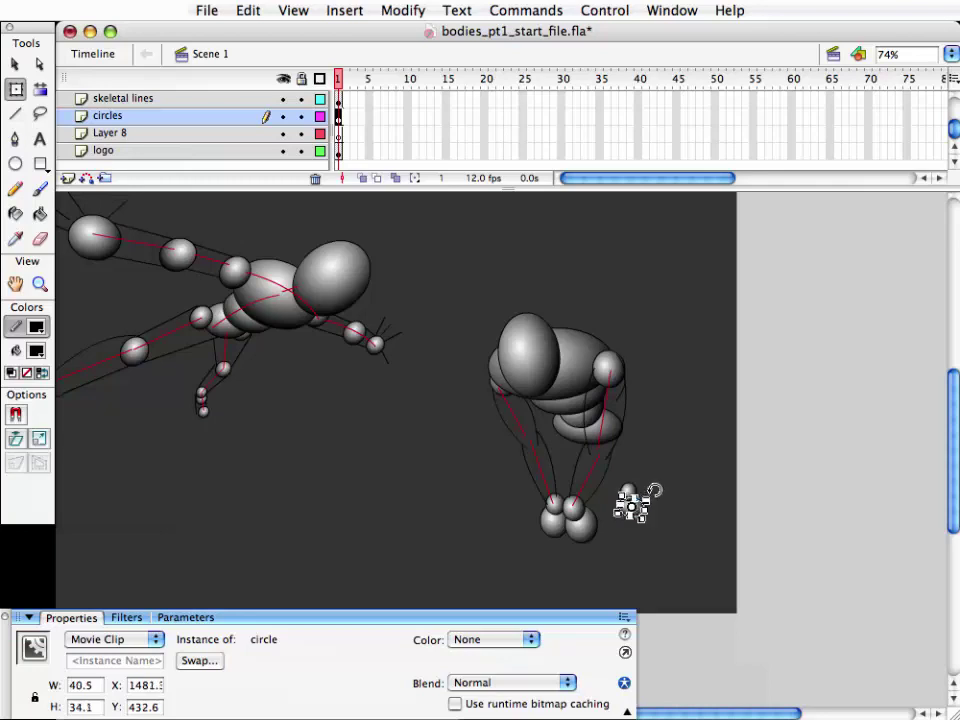
{"action": "left_click_drag", "start_coordinate": [632, 508], "coordinate": [647, 495]}
{"action": "key", "text": "v"}
{"action": "left_click", "coordinate": [652, 514]}
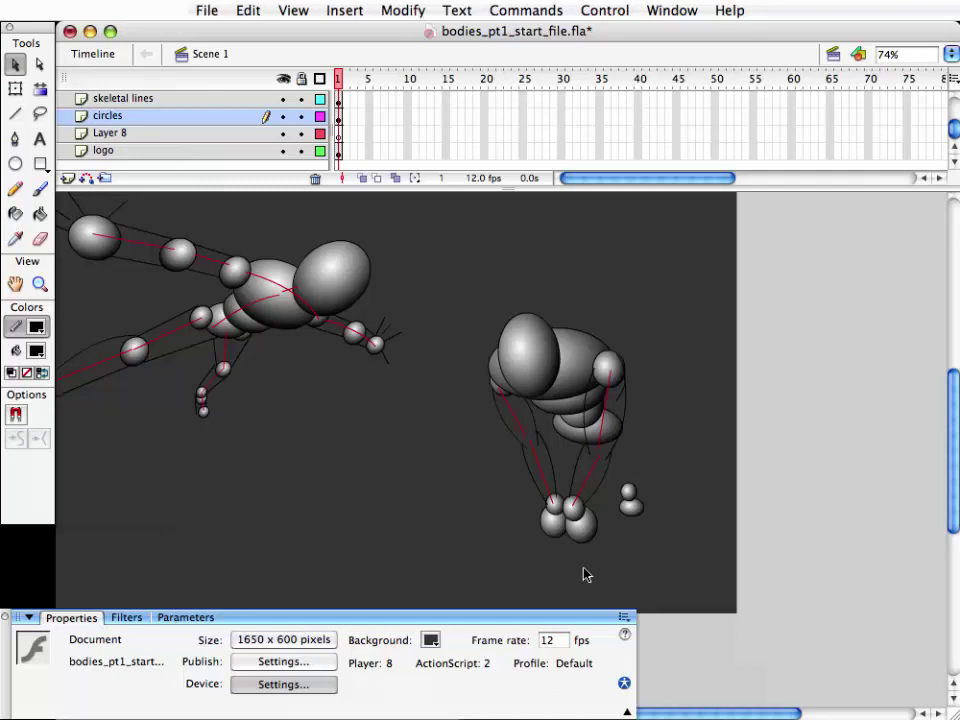
- Zoom in on the right crouching figure to about 109%
{"action": "left_click_drag", "start_coordinate": [424, 448], "coordinate": [382, 414]}
{"action": "key", "text": "z"}
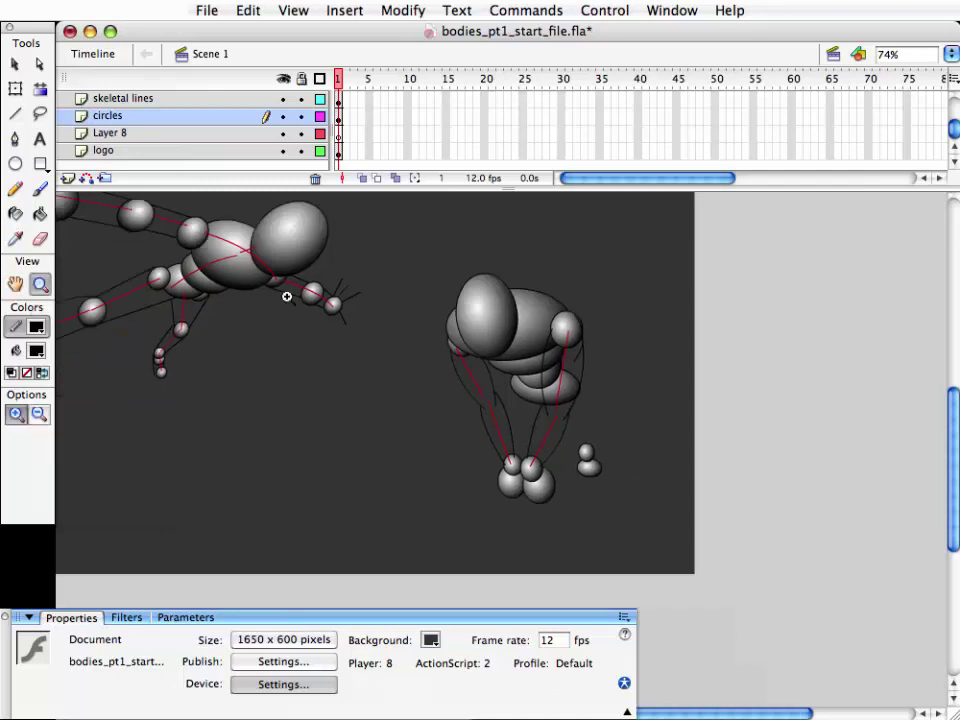
{"action": "left_click_drag", "start_coordinate": [349, 294], "coordinate": [701, 561]}
{"action": "key", "text": "v"}
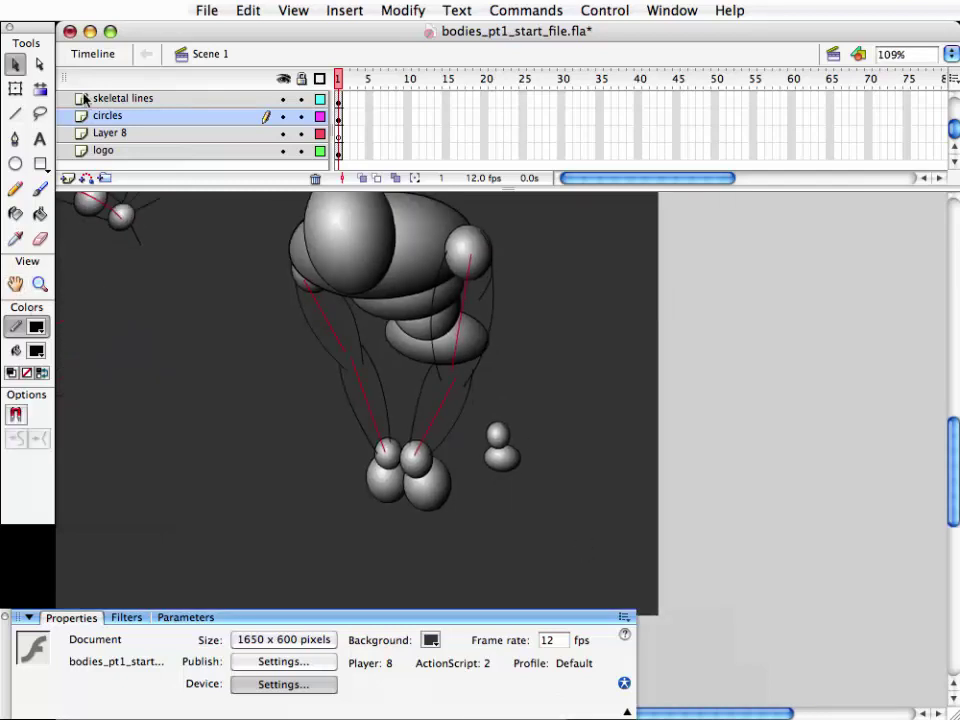
- Delete the two foot balls and the small ball, then restore them with undo
{"action": "left_click", "coordinate": [423, 498]}
{"action": "left_click", "coordinate": [378, 490], "text": "shift"}
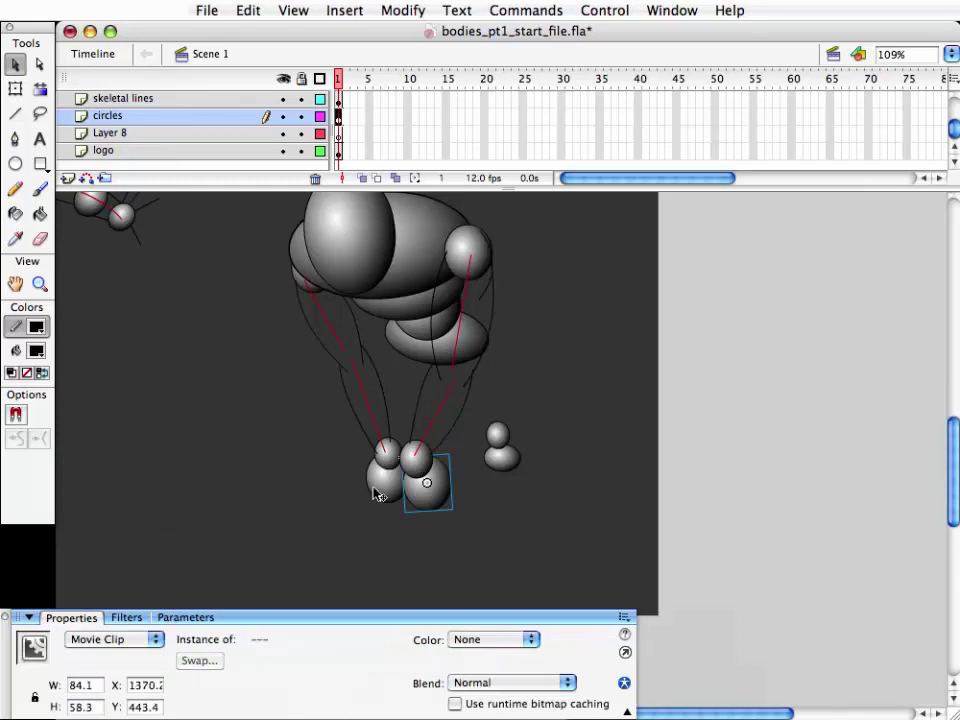
{"action": "left_click", "coordinate": [497, 454], "text": "shift"}
{"action": "key", "text": "Delete"}
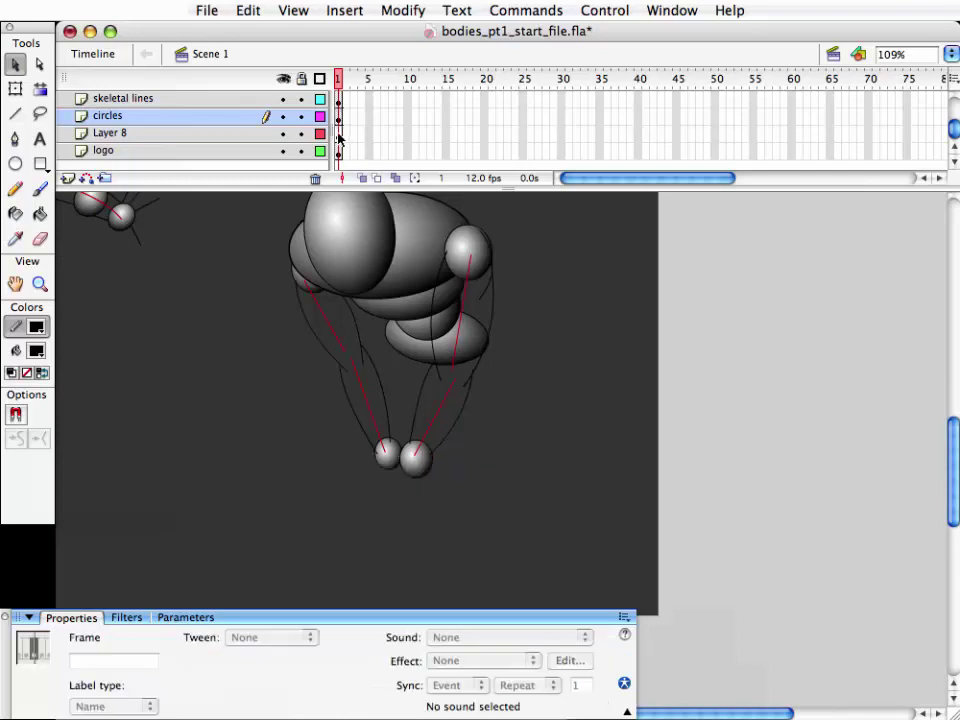
{"action": "key", "text": "ctrl+z"}
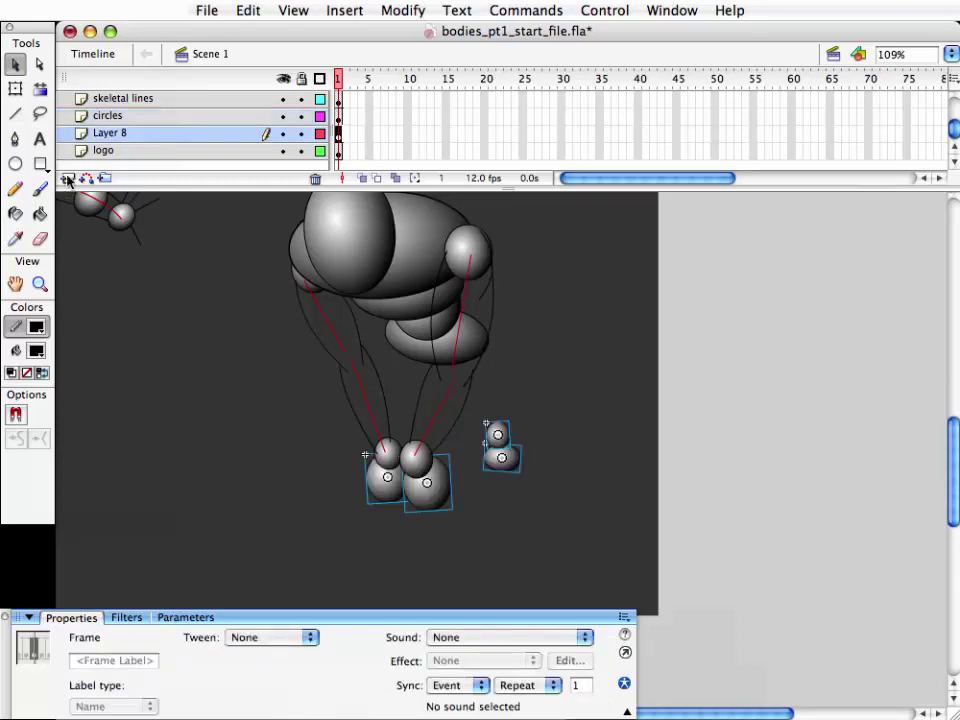
- Add Layer 9 and draw two straight lines from the hips down the legs
{"action": "left_click", "coordinate": [68, 178]}
{"action": "left_click", "coordinate": [17, 117]}
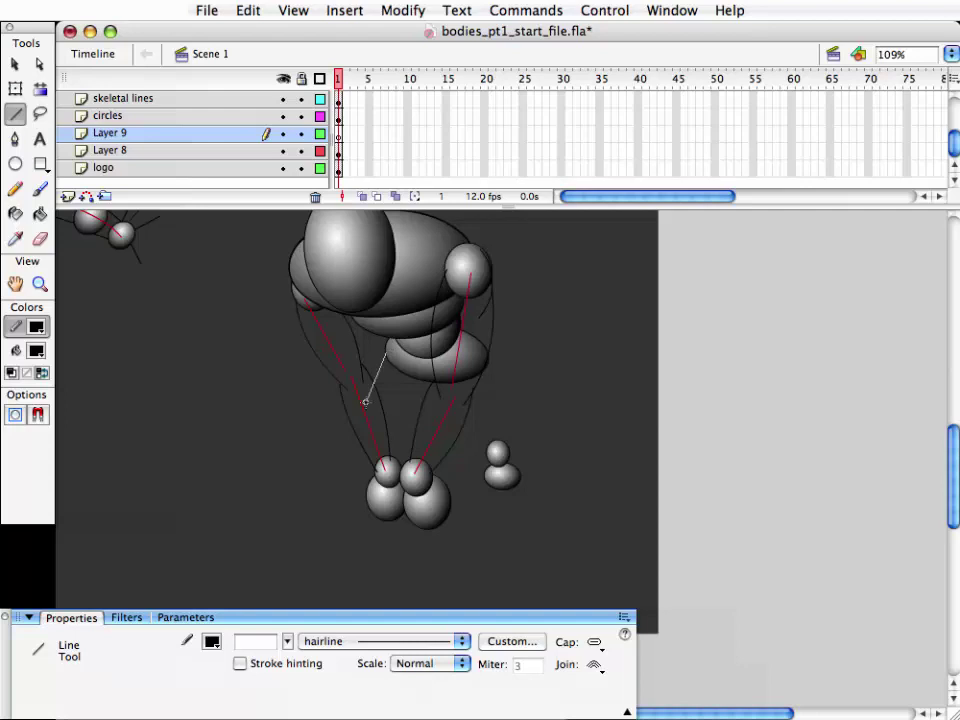
{"action": "mouse_move", "coordinate": [365, 401]}
{"action": "left_mouse_down"}
{"action": "mouse_move", "coordinate": [353, 506]}
{"action": "mouse_move", "coordinate": [367, 508]}
{"action": "left_mouse_up"}
{"action": "key", "text": "v"}
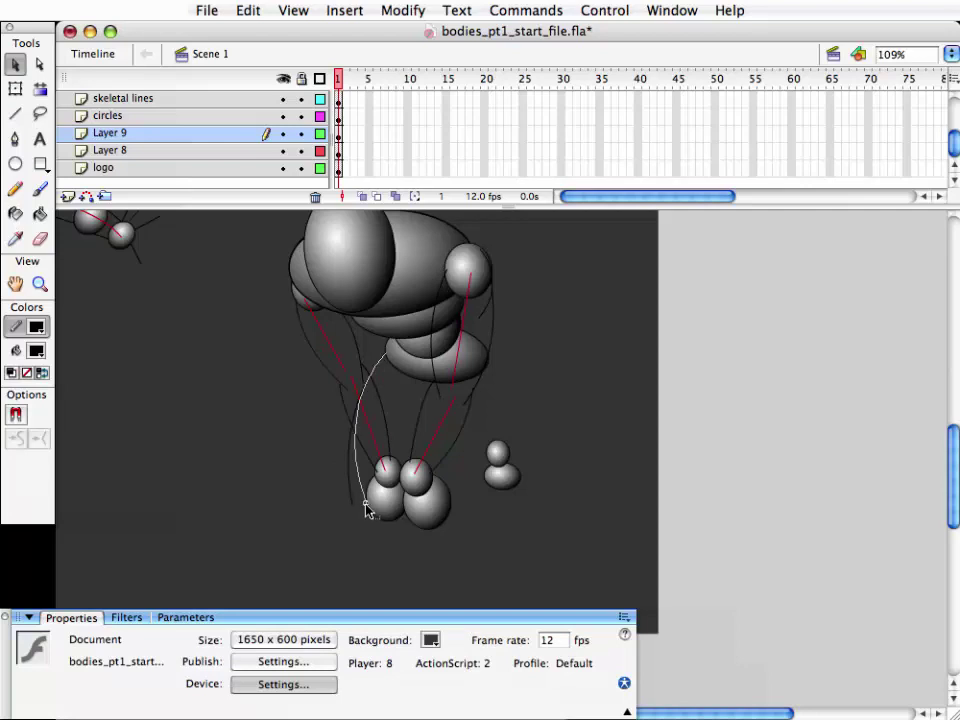
{"action": "left_click", "coordinate": [16, 114]}
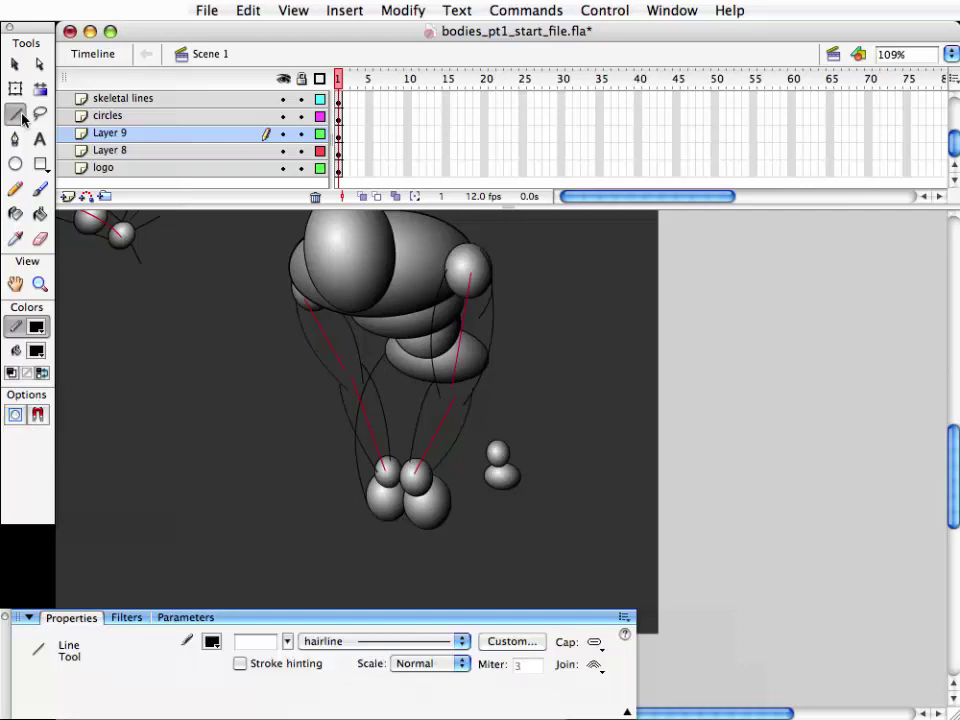
{"action": "left_click_drag", "start_coordinate": [424, 382], "coordinate": [400, 485]}
{"action": "key", "text": "v"}
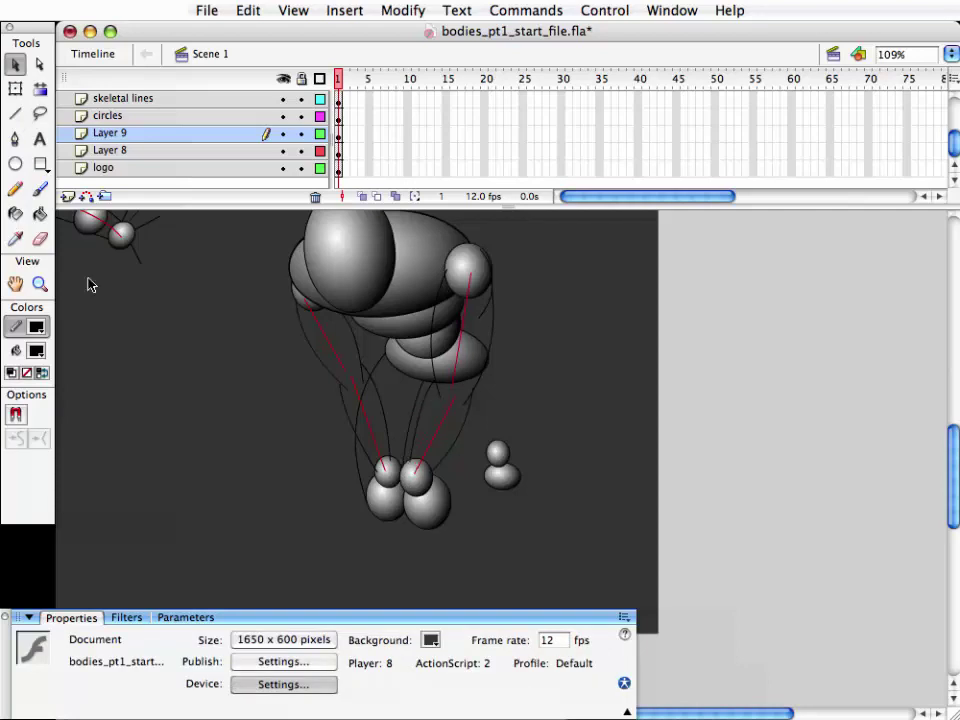
- Draw a third hip-to-foot line and bend it into a curve toward the small ball
{"action": "left_click", "coordinate": [16, 114]}
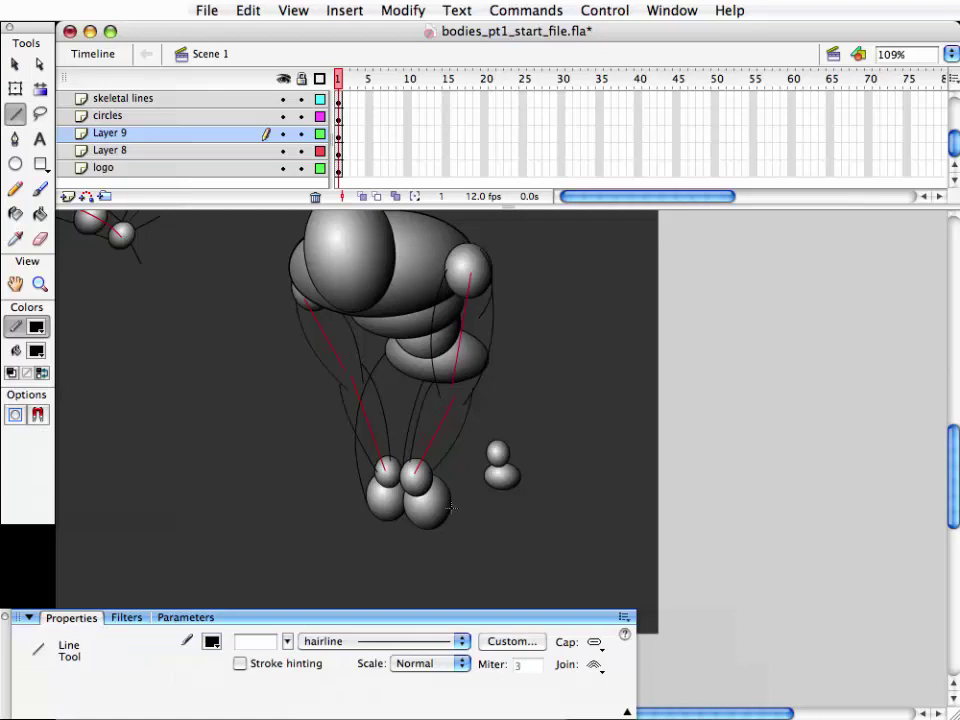
{"action": "left_click_drag", "start_coordinate": [497, 373], "coordinate": [461, 440]}
{"action": "key", "text": "v"}
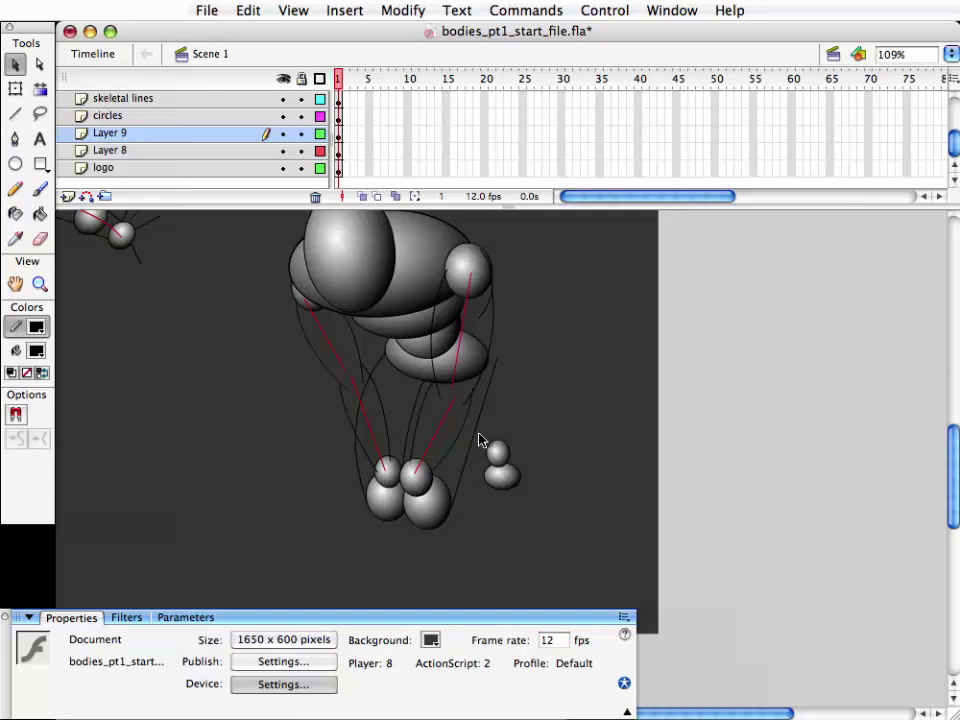
{"action": "left_click_drag", "start_coordinate": [500, 372], "coordinate": [490, 358]}
{"action": "mouse_move", "coordinate": [500, 452]}
{"action": "left_mouse_down"}
{"action": "mouse_move", "coordinate": [505, 358]}
{"action": "mouse_move", "coordinate": [495, 362]}
{"action": "left_mouse_up"}
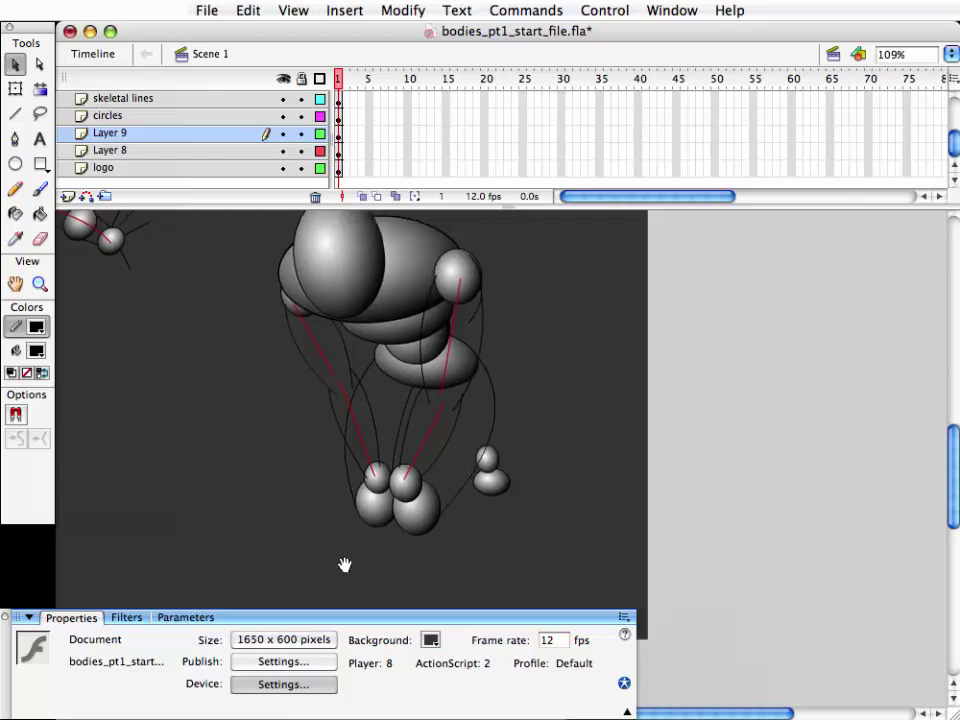
{"action": "left_click_drag", "start_coordinate": [343, 564], "coordinate": [314, 545]}
- Select the three leg curves and try a stroke colour, undoing the change
{"action": "left_click", "coordinate": [352, 500]}
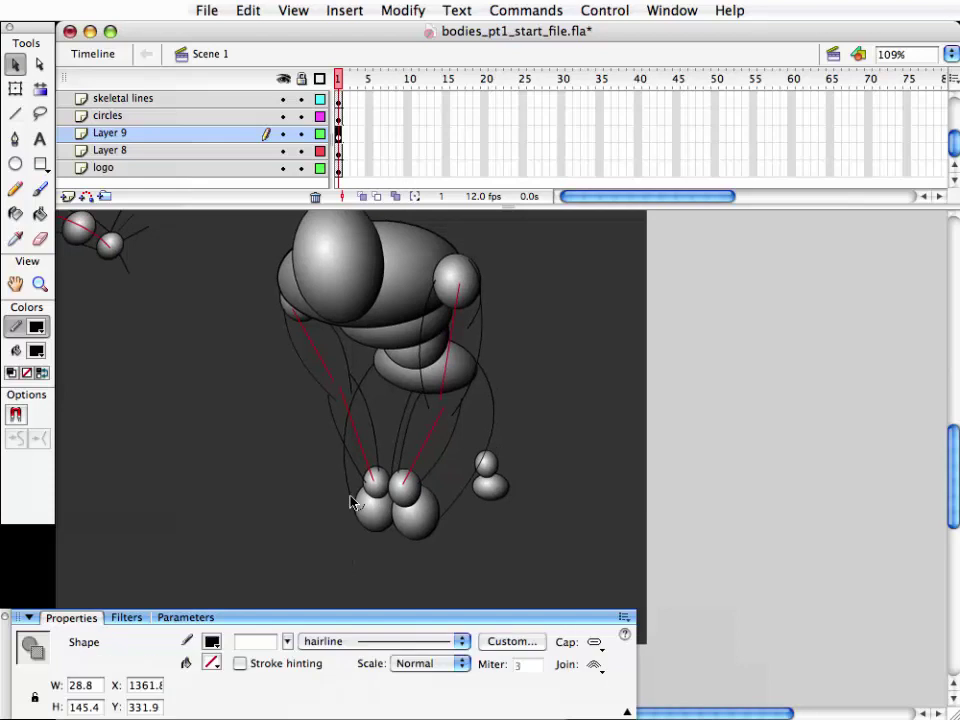
{"action": "left_click", "coordinate": [404, 430], "text": "shift"}
{"action": "left_click", "coordinate": [498, 424], "text": "shift"}
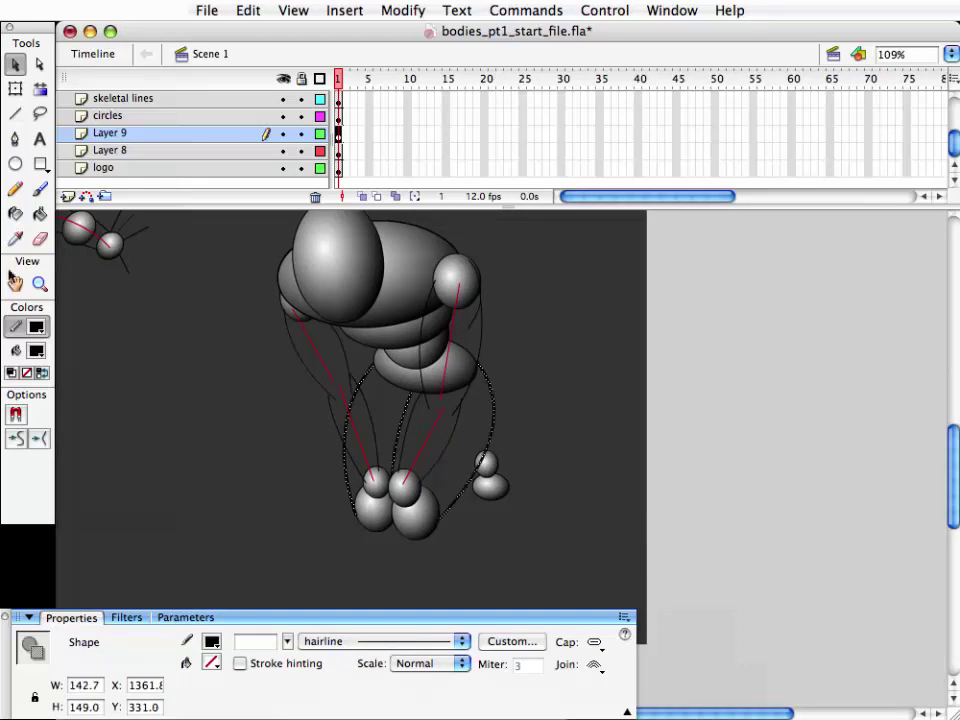
{"action": "left_click", "coordinate": [37, 328]}
{"action": "left_click", "coordinate": [30, 386]}
{"action": "left_click", "coordinate": [236, 486]}
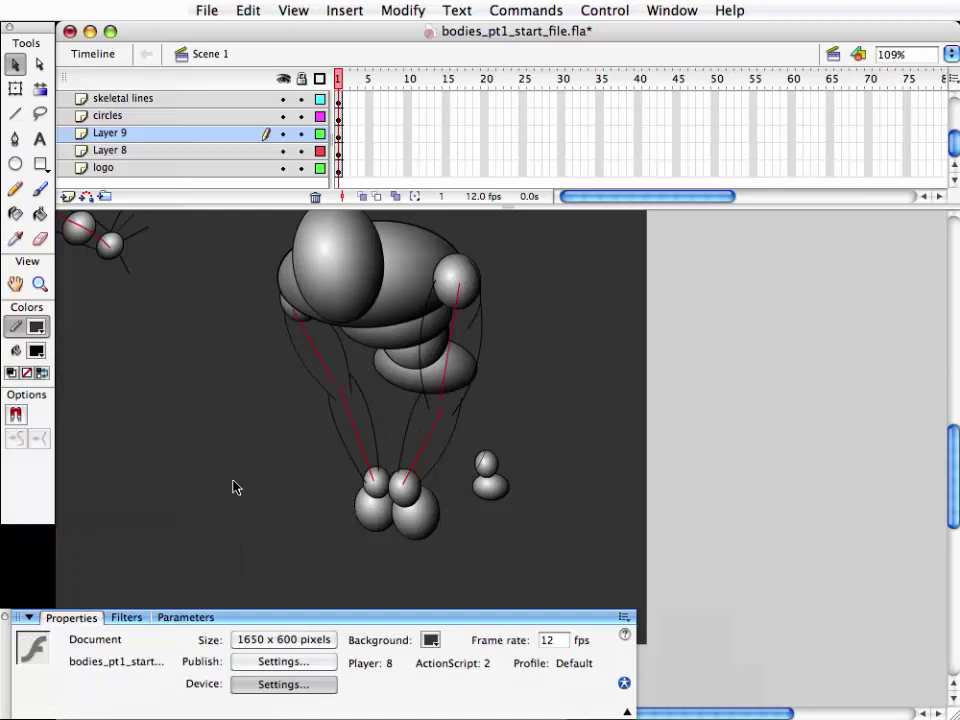
{"action": "key", "text": "ctrl+z"}
{"action": "left_click", "coordinate": [36, 334]}
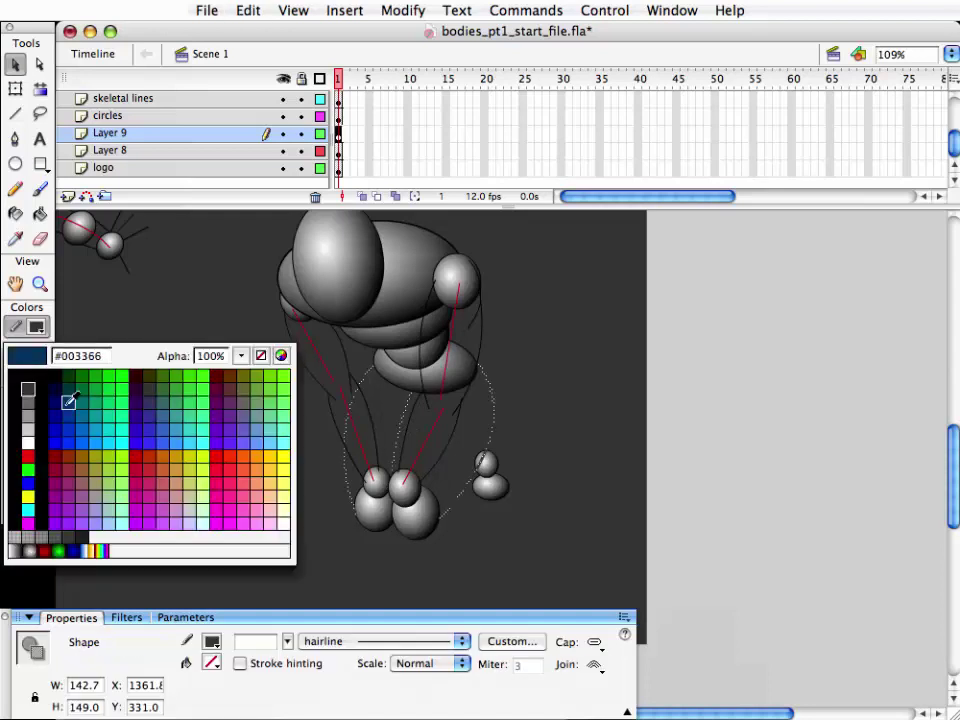
- Recolour the three selected leg curves bright green
{"action": "left_click", "coordinate": [71, 401]}
{"action": "left_click", "coordinate": [424, 545]}
{"action": "key", "text": "ctrl+z"}
{"action": "left_click", "coordinate": [36, 327]}
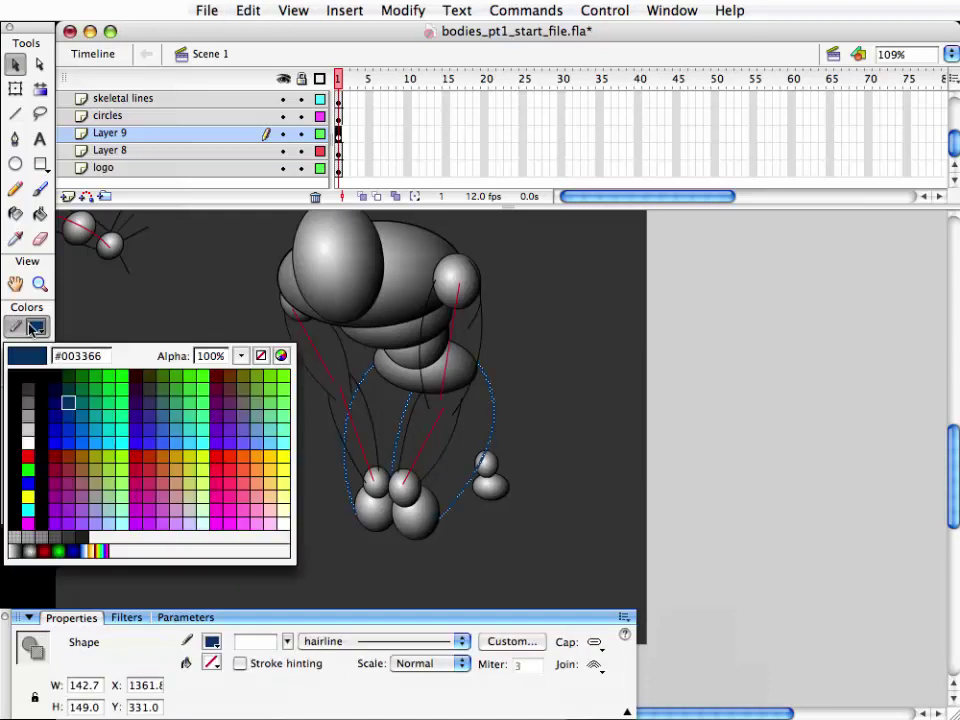
{"action": "left_click", "coordinate": [282, 377]}
{"action": "left_click", "coordinate": [221, 458]}
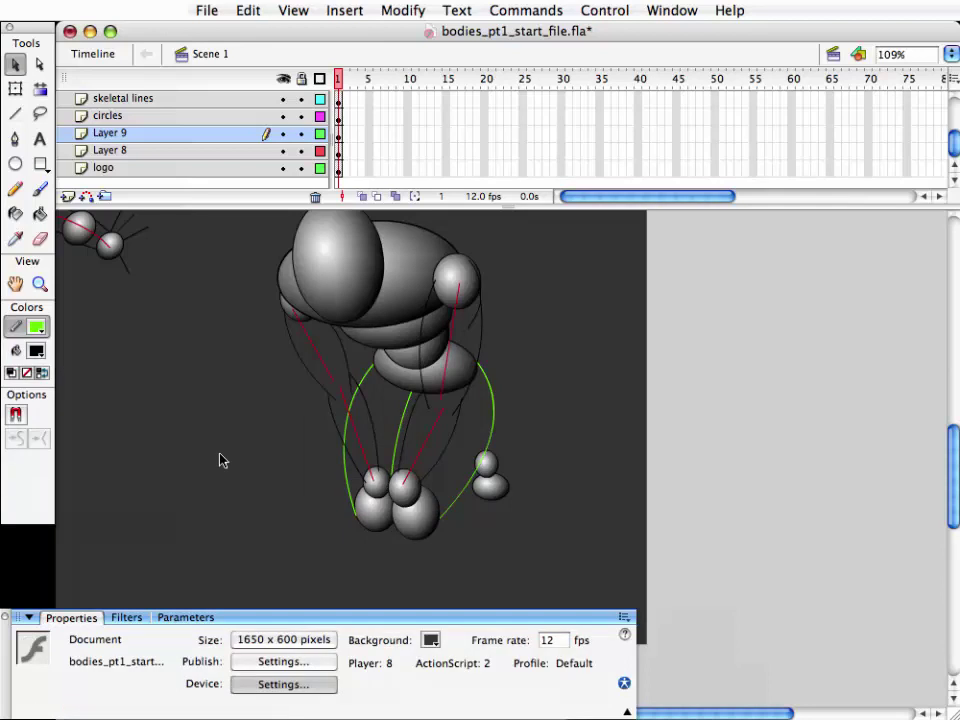
- Draw a green line from the foot to the small ball figure and bend it upward
{"action": "left_click_drag", "start_coordinate": [212, 501], "coordinate": [220, 471]}
{"action": "key", "text": "n"}
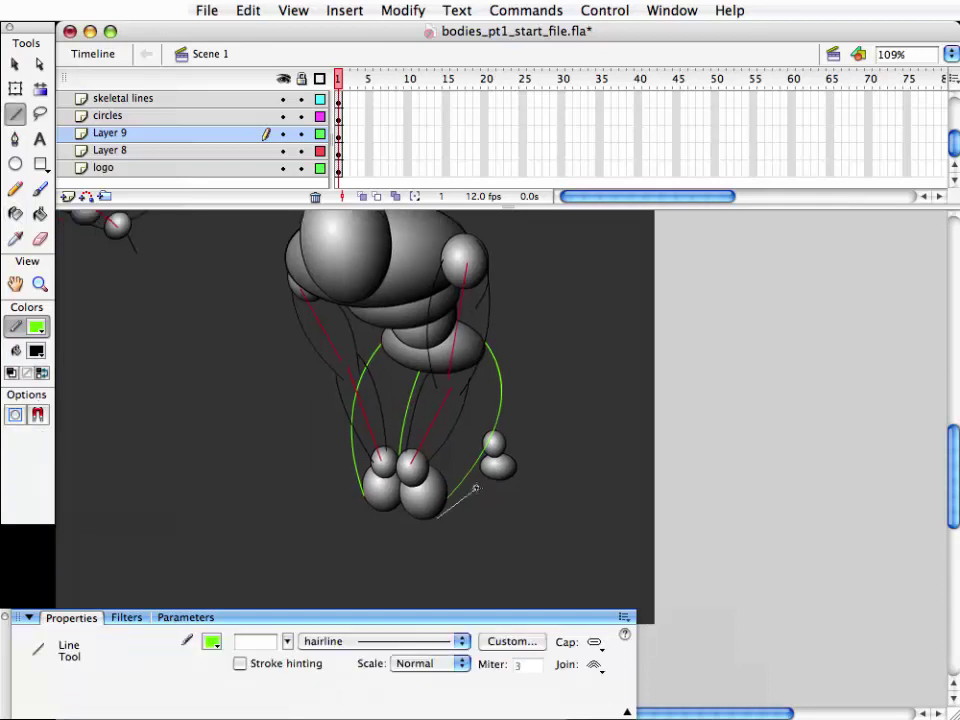
{"action": "mouse_move", "coordinate": [476, 488]}
{"action": "left_mouse_down"}
{"action": "mouse_move", "coordinate": [497, 480]}
{"action": "mouse_move", "coordinate": [492, 447]}
{"action": "left_mouse_up"}
{"action": "key", "text": "v"}
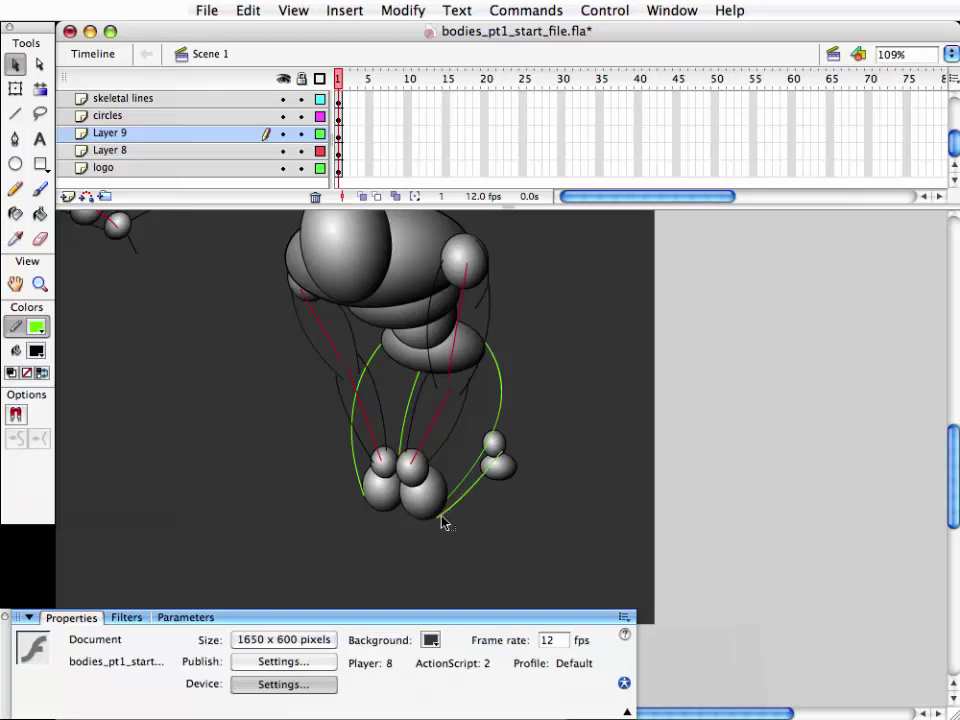
{"action": "left_click_drag", "start_coordinate": [500, 468], "coordinate": [507, 448]}
- Draw a short green segment under the small figure's body
{"action": "left_click", "coordinate": [15, 115]}
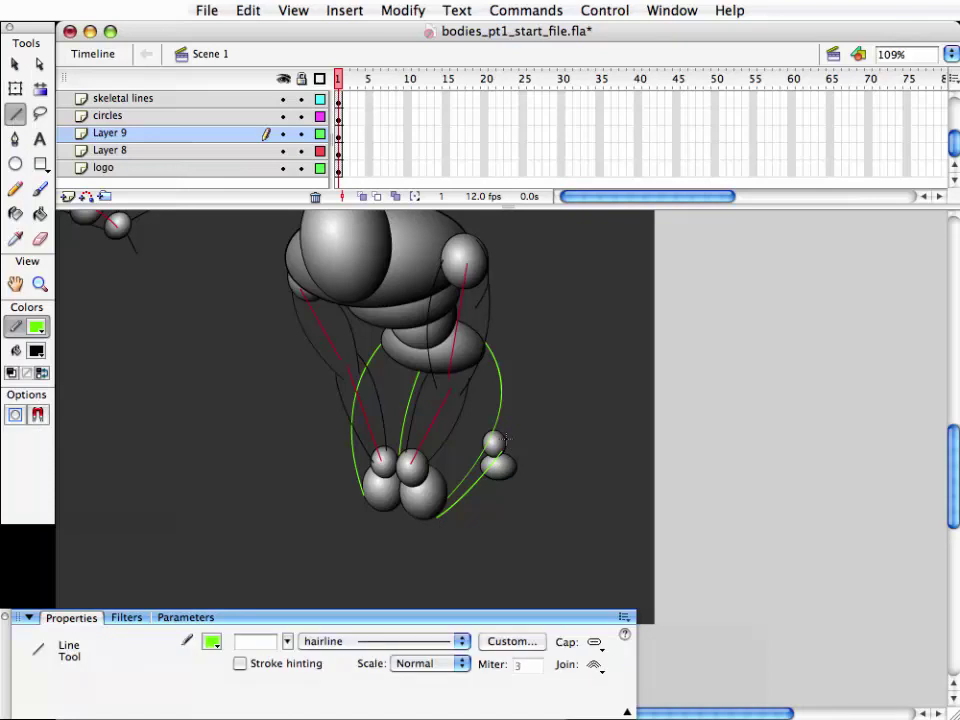
{"action": "key", "text": "v"}
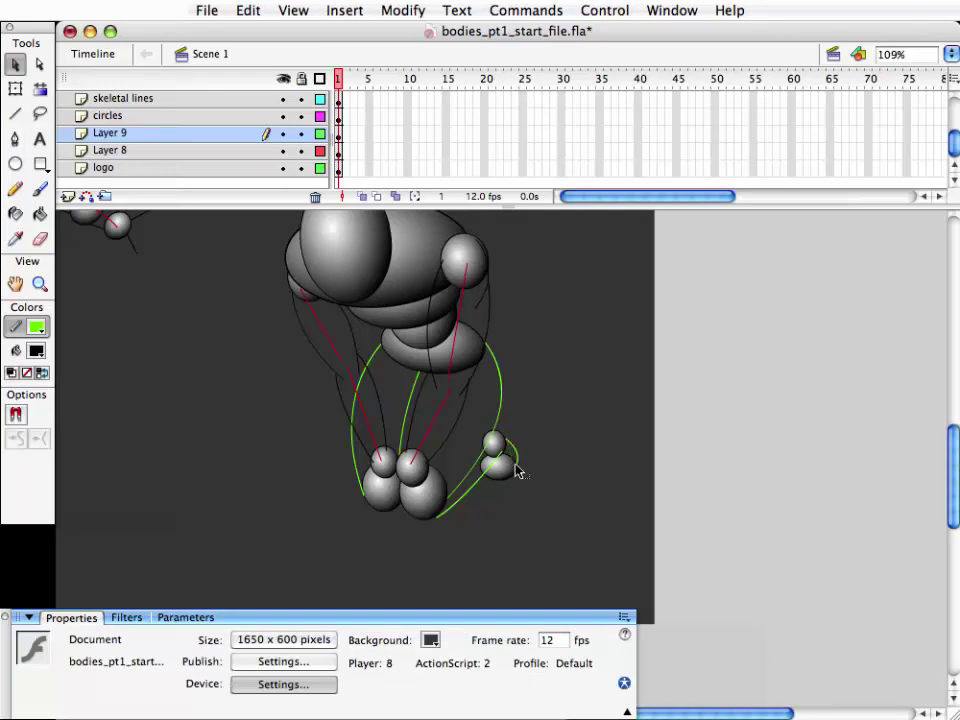
{"action": "left_click", "coordinate": [15, 115]}
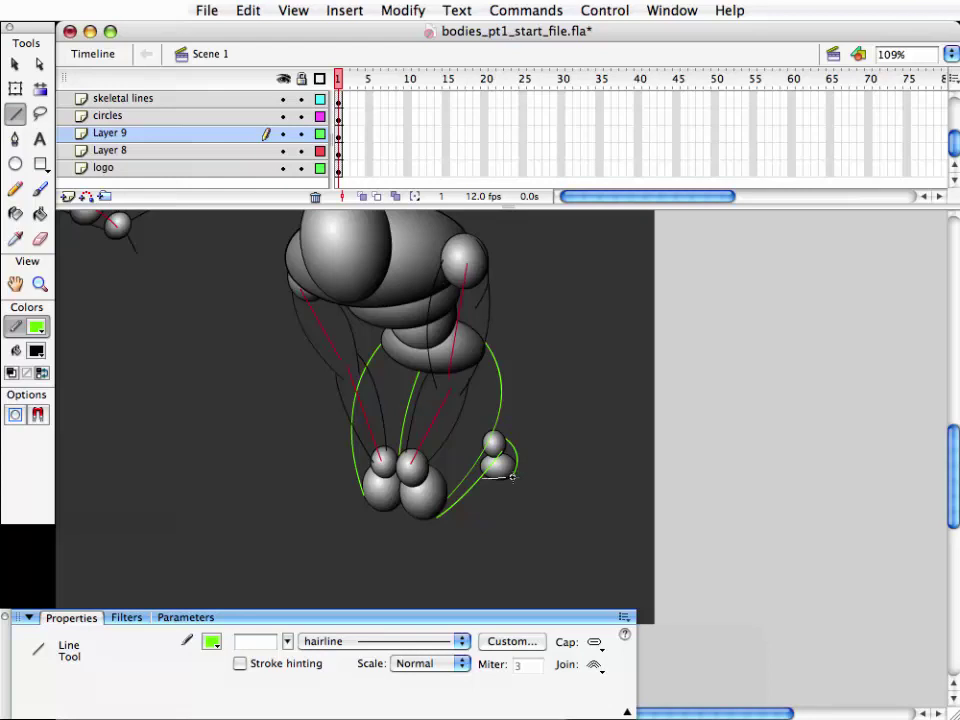
{"action": "left_click_drag", "start_coordinate": [512, 477], "coordinate": [512, 478]}
{"action": "key", "text": "v"}
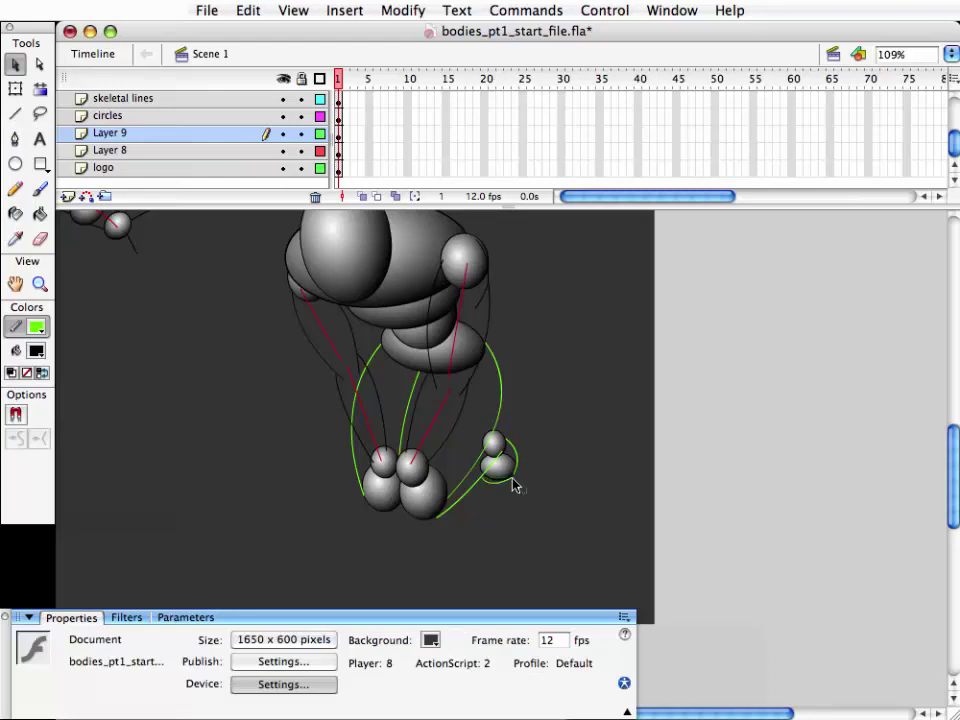
{"action": "left_click", "coordinate": [14, 115]}
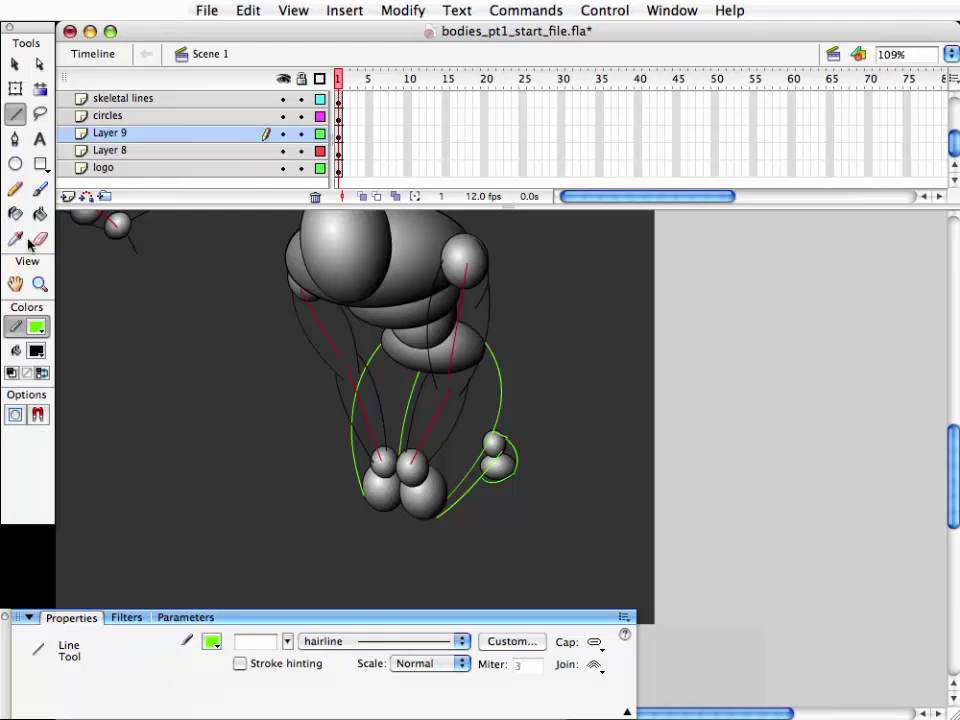
- Zoom in on the small ball pair and reshape the green outline around its head and body
{"action": "key", "text": "z"}
{"action": "left_click_drag", "start_coordinate": [317, 396], "coordinate": [581, 561]}
{"action": "key", "text": "v"}
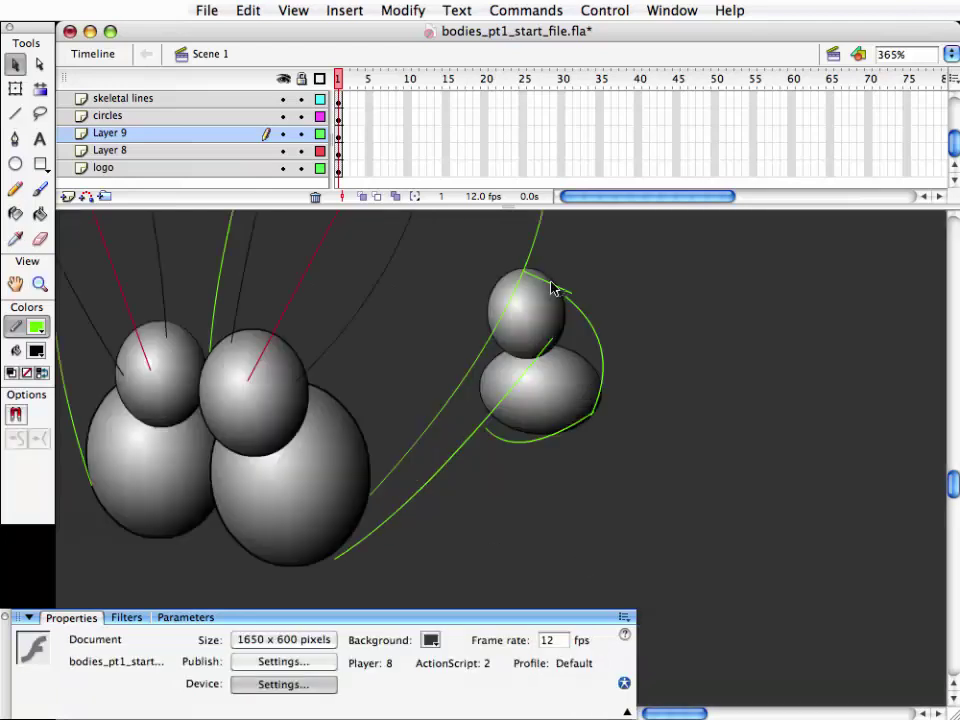
{"action": "left_click_drag", "start_coordinate": [551, 288], "coordinate": [553, 266]}
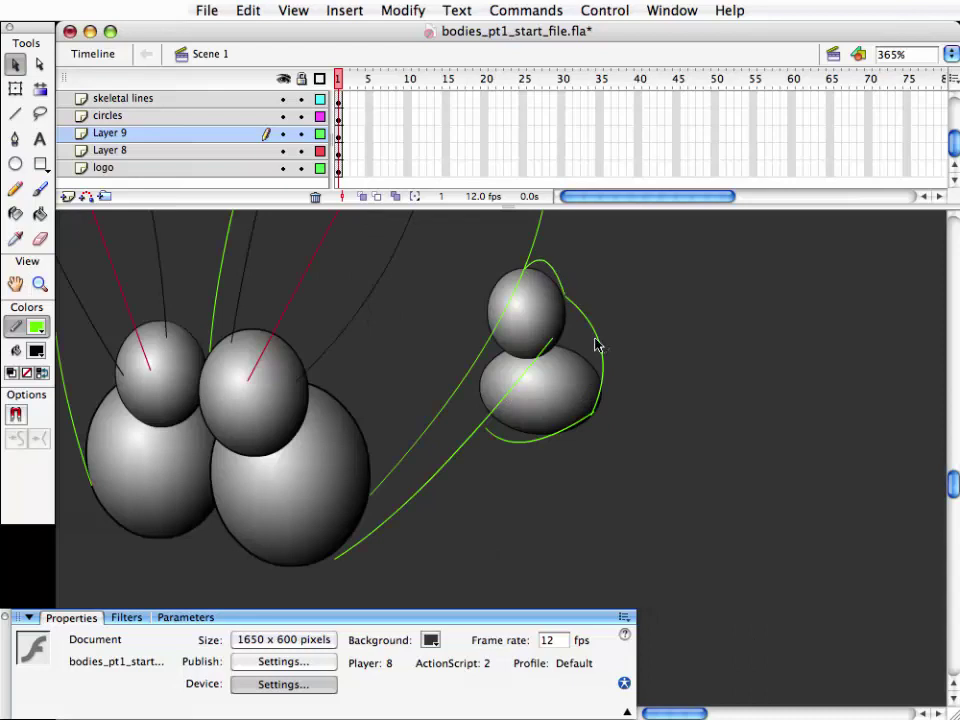
{"action": "left_click_drag", "start_coordinate": [603, 348], "coordinate": [586, 363]}
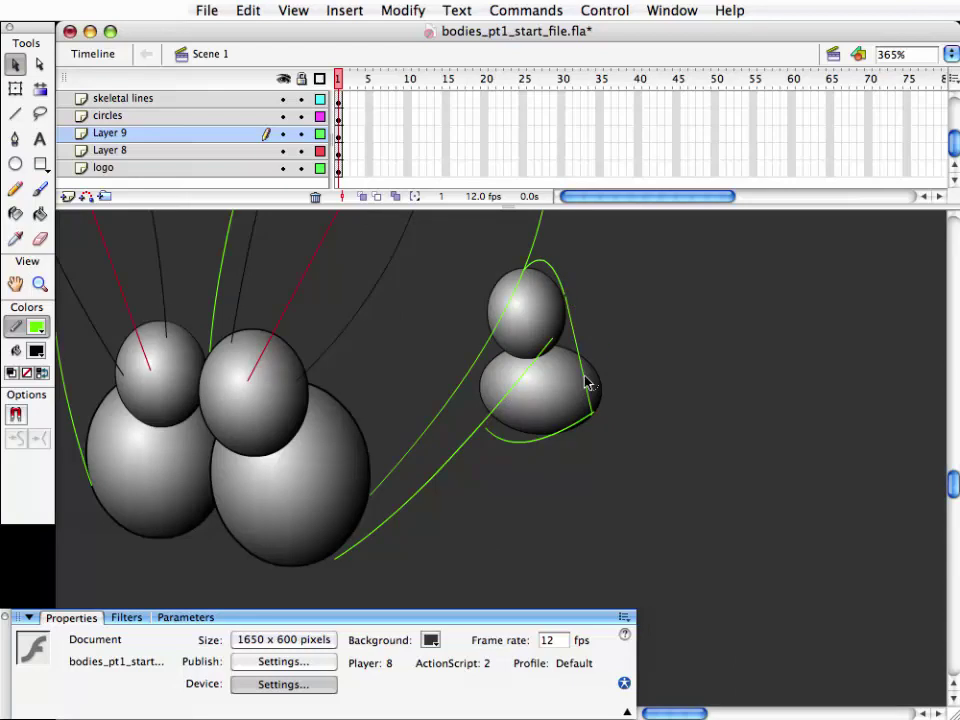
{"action": "left_click_drag", "start_coordinate": [591, 390], "coordinate": [602, 391]}
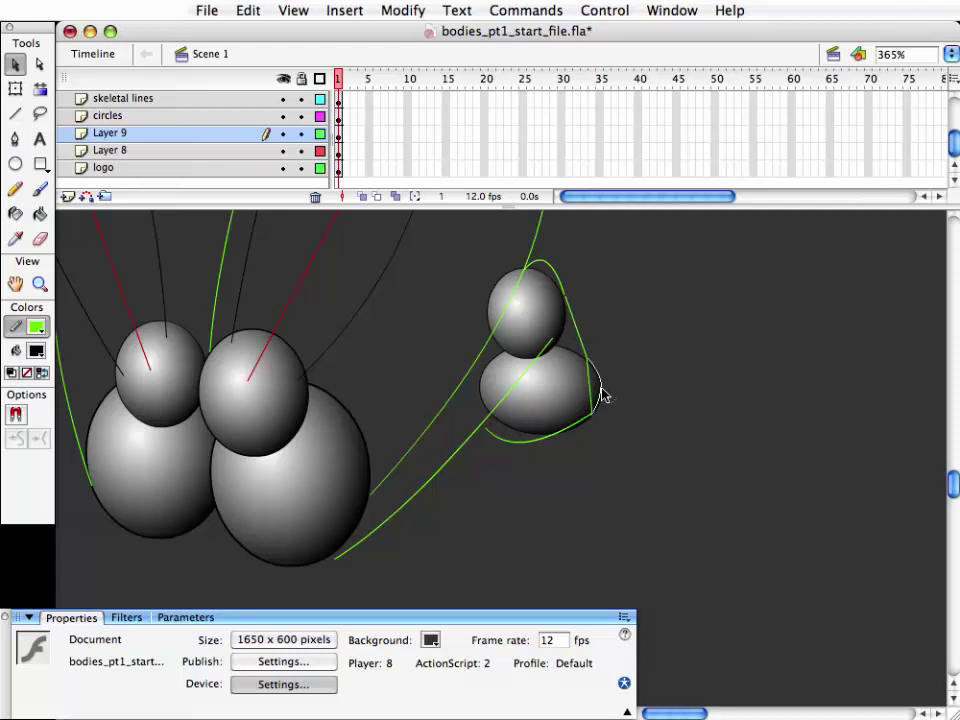
{"action": "left_click_drag", "start_coordinate": [573, 318], "coordinate": [570, 338]}
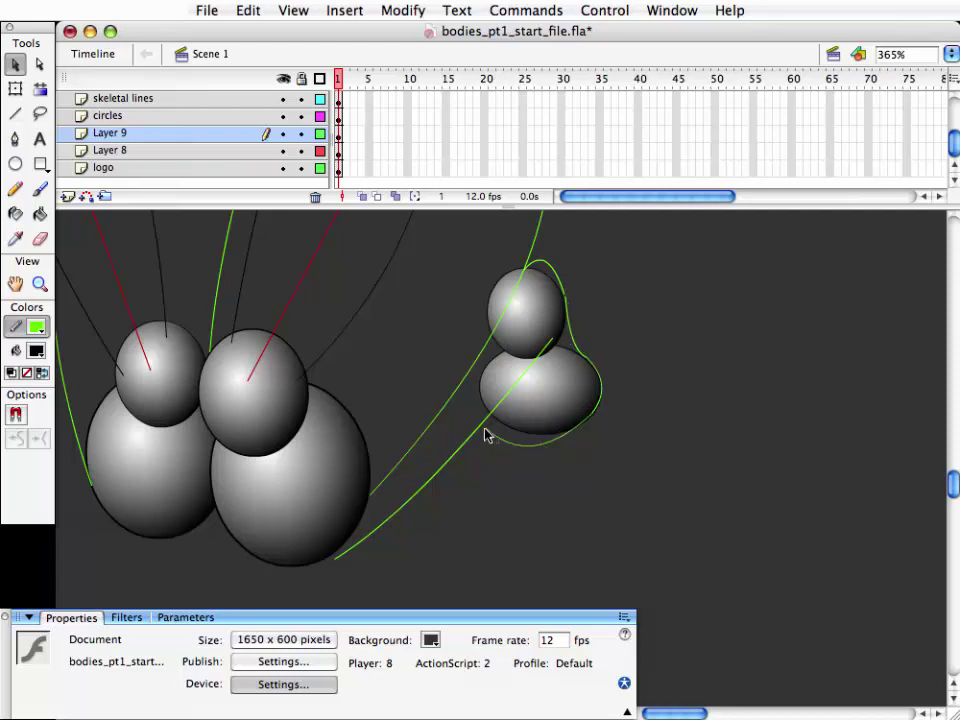
- Zoom back out to about 91% to show the whole figures
{"action": "scroll", "coordinate": [398, 536], "scroll_direction": "left", "scroll_amount": 2}
{"action": "scroll", "coordinate": [398, 536], "scroll_direction": "down", "scroll_amount": 1}
{"action": "left_click", "coordinate": [40, 284]}
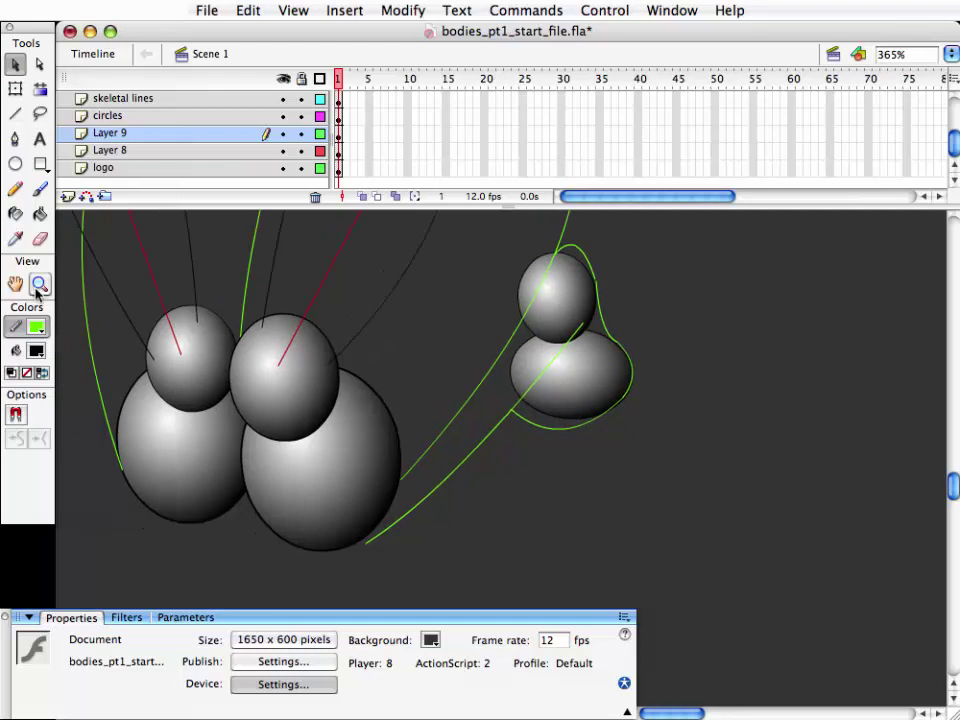
{"action": "left_click", "coordinate": [298, 420], "text": "alt"}
{"action": "left_click", "coordinate": [15, 63]}
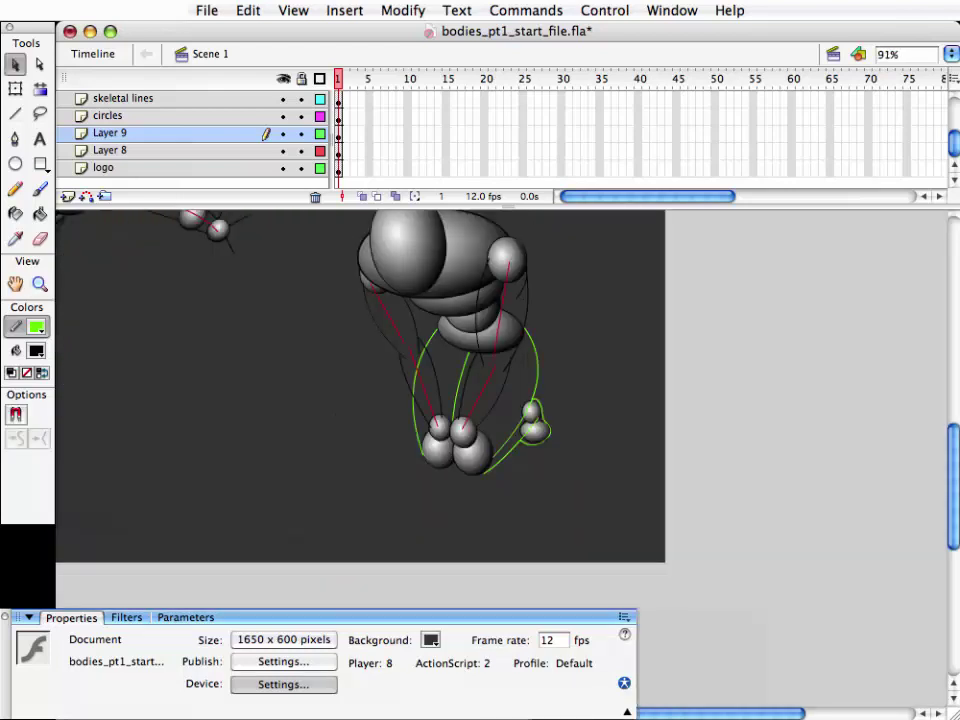
{"action": "left_click", "coordinate": [15, 113]}
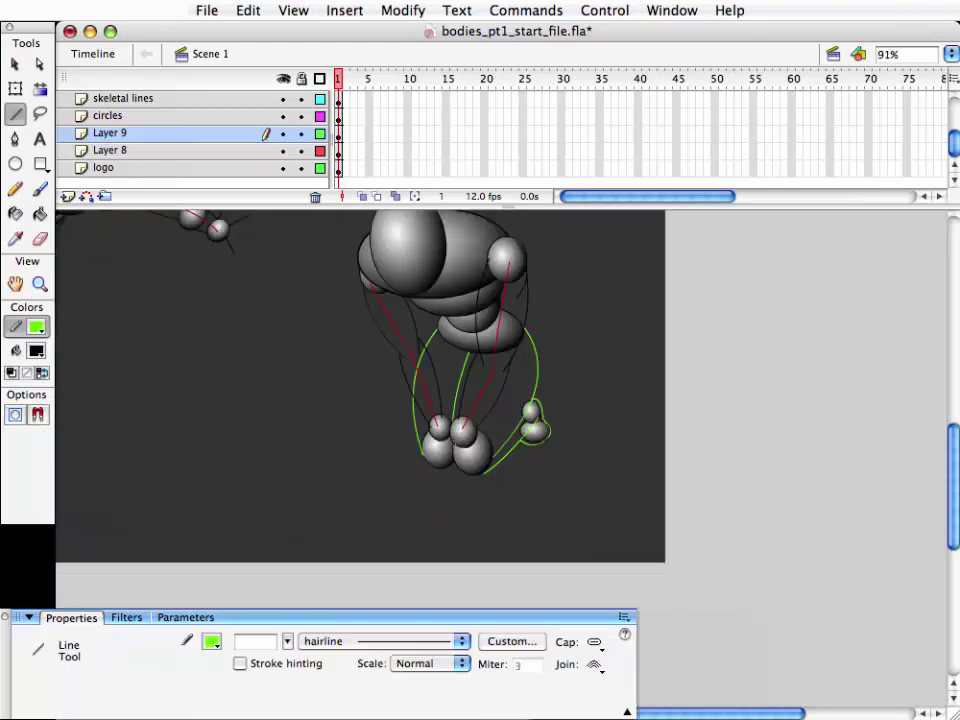
{"action": "key", "text": "v"}
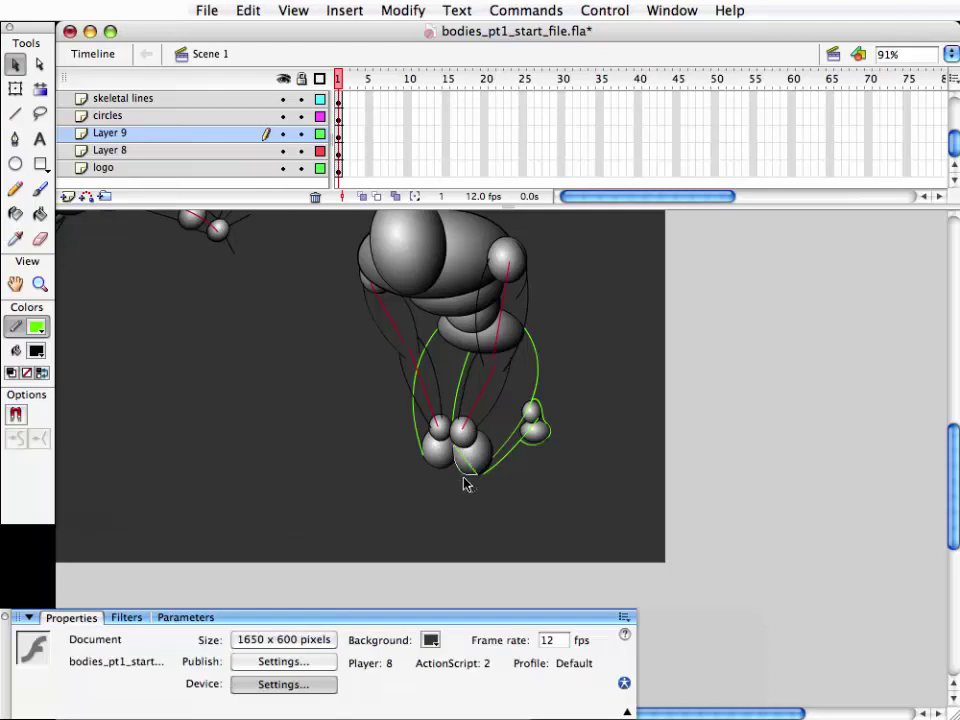
- Draw a short green line under the bottom balls and bend it into a curve
{"action": "key", "text": "n"}
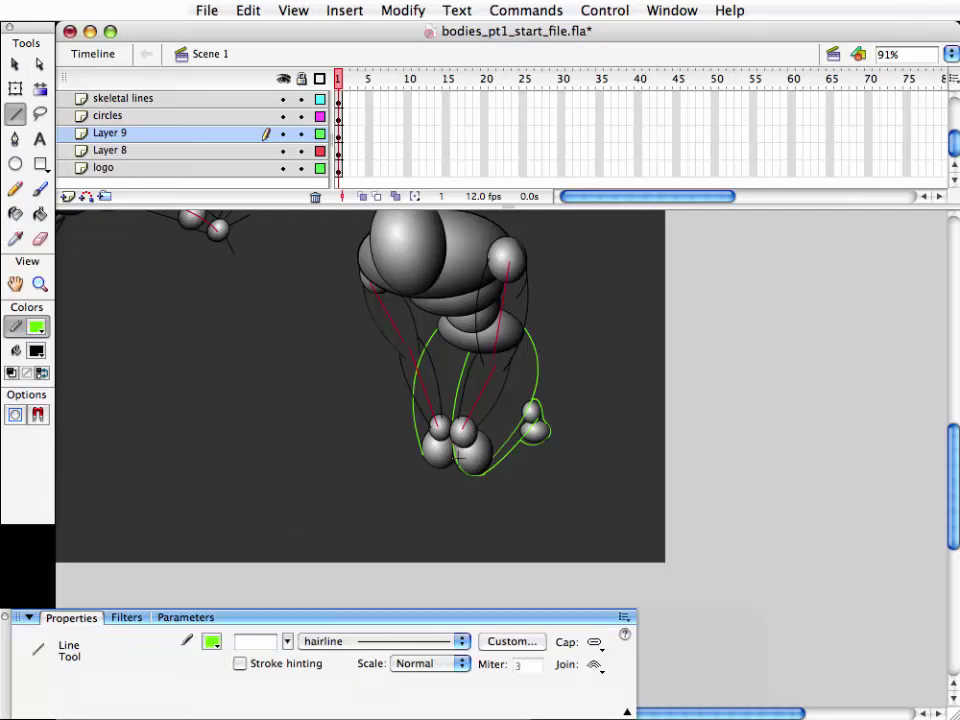
{"action": "left_click_drag", "start_coordinate": [453, 456], "coordinate": [422, 457]}
{"action": "key", "text": "v"}
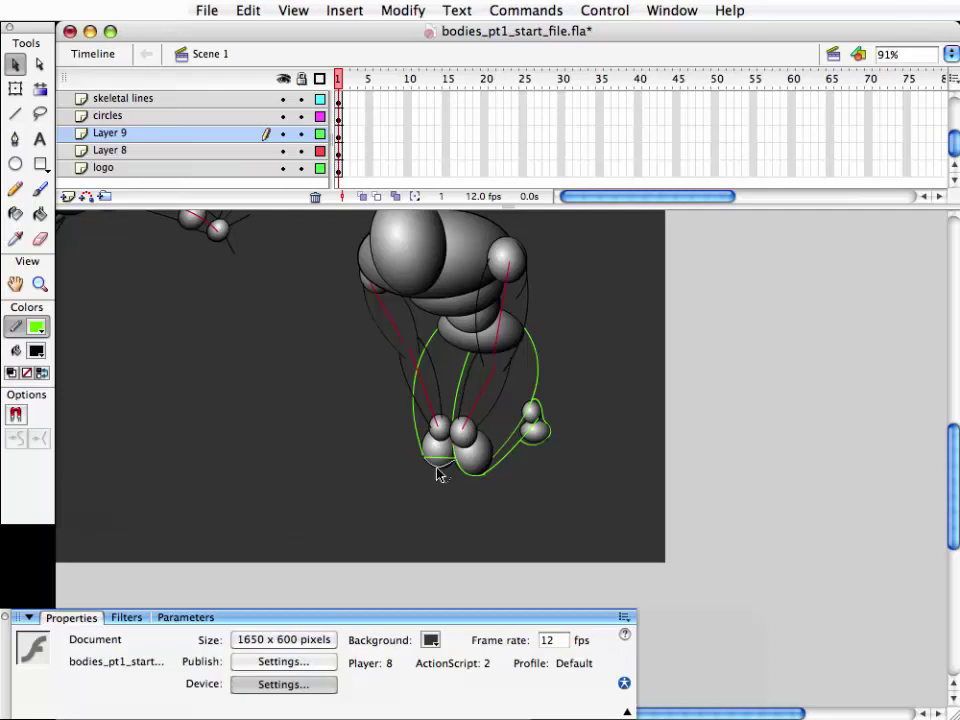
{"action": "mouse_move", "coordinate": [437, 463]}
{"action": "left_mouse_down"}
{"action": "mouse_move", "coordinate": [484, 470]}
{"action": "mouse_move", "coordinate": [483, 483]}
{"action": "left_mouse_up"}
{"action": "left_click_drag", "start_coordinate": [527, 514], "coordinate": [549, 543]}
- Delete the small balls and lower foot ball on Layer 8, then restore them with undo
{"action": "left_click", "coordinate": [554, 442]}
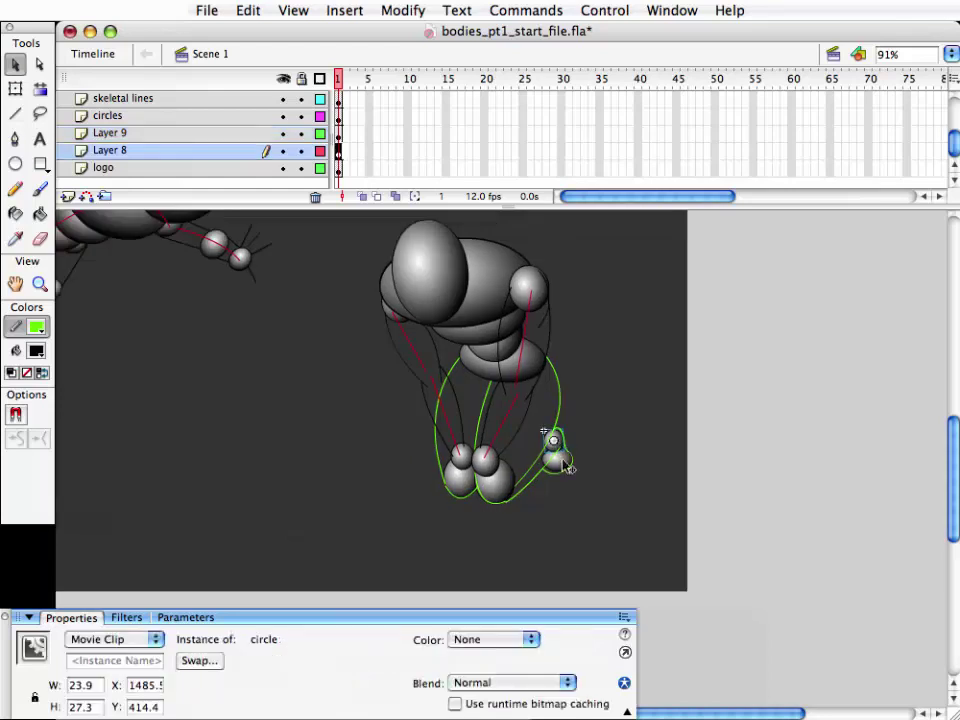
{"action": "left_click", "coordinate": [494, 482], "text": "shift"}
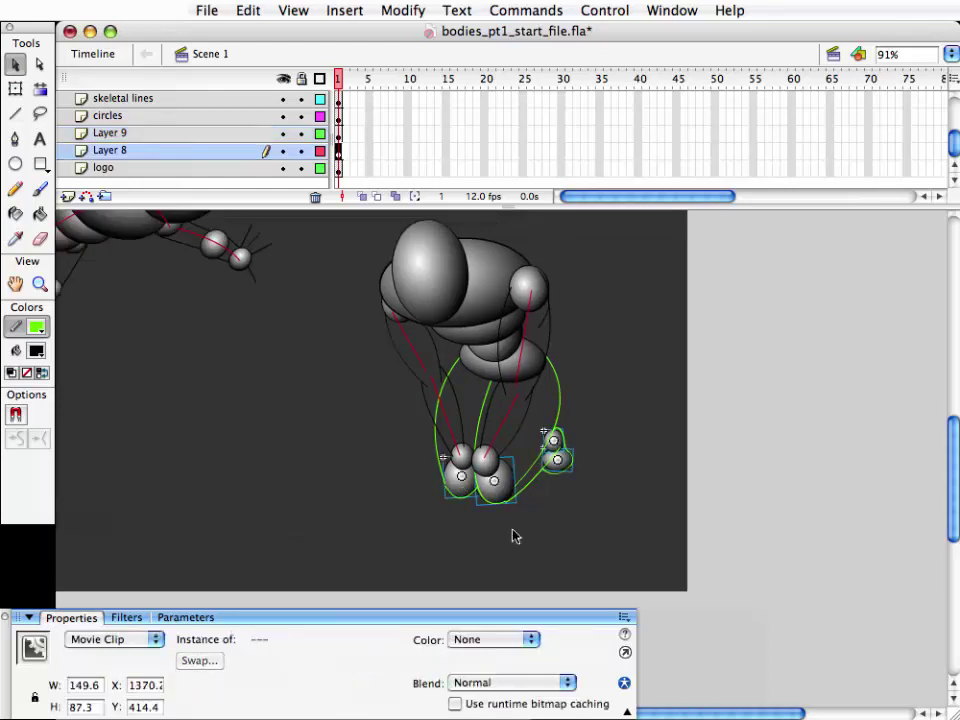
{"action": "key", "text": "Delete"}
{"action": "left_click_drag", "start_coordinate": [523, 534], "coordinate": [567, 568]}
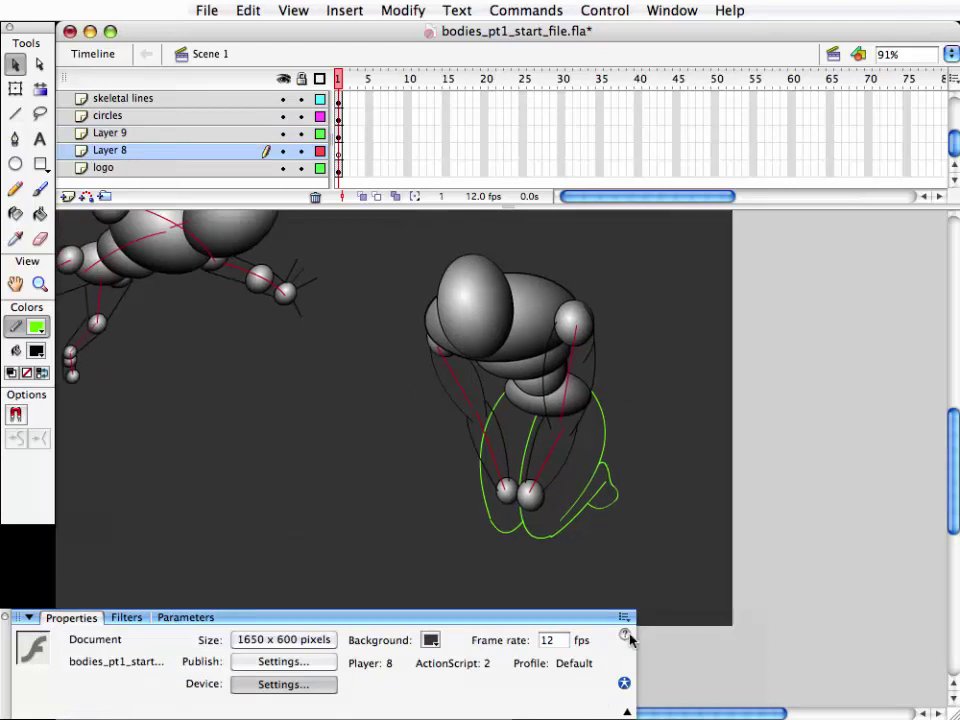
{"action": "key", "text": "ctrl+z"}
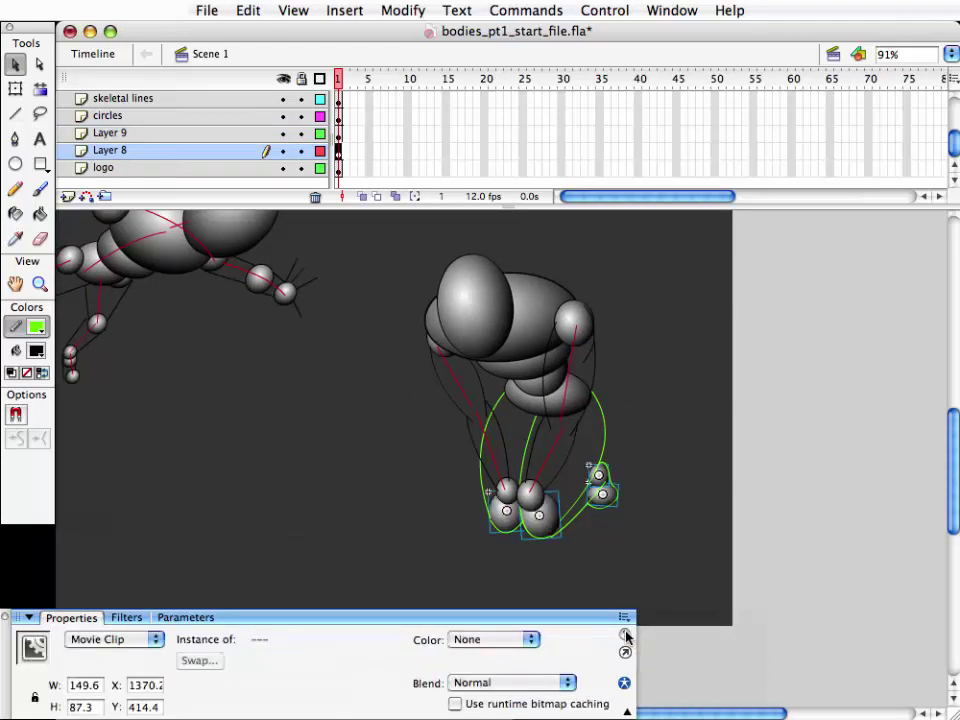
{"action": "left_click", "coordinate": [705, 598]}
- Scribble a rough gray head on the blank white canvas
{"action": "mouse_move", "coordinate": [623, 550]}
{"action": "left_mouse_down"}
{"action": "mouse_move", "coordinate": [699, 515]}
{"action": "mouse_move", "coordinate": [691, 560]}
{"action": "left_mouse_up"}
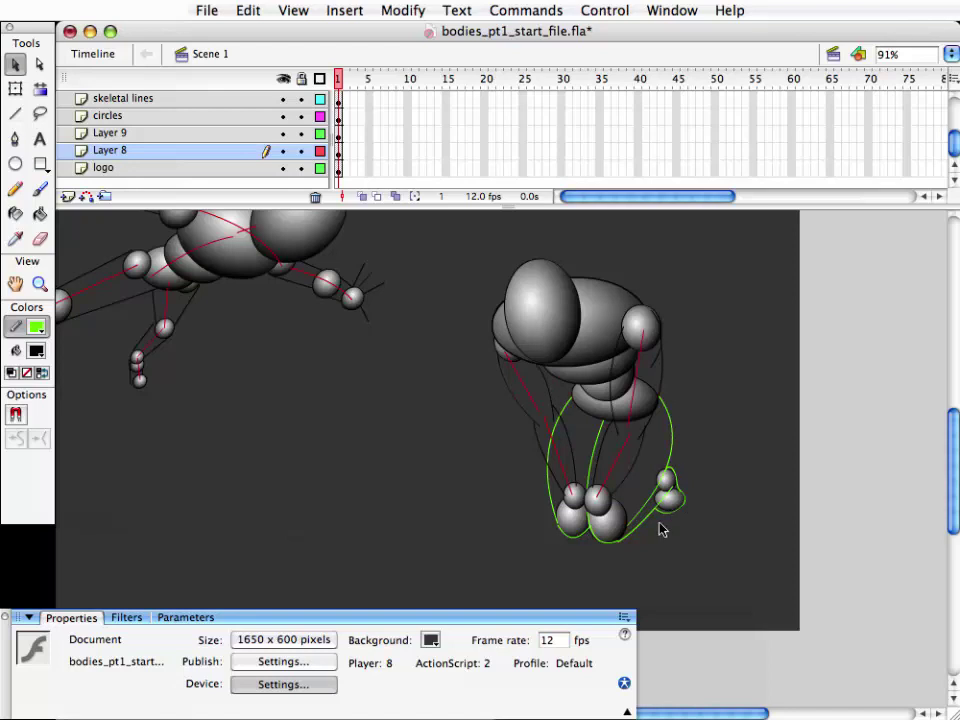
{"action": "scroll", "coordinate": [670, 554], "scroll_direction": "up", "scroll_amount": 1}
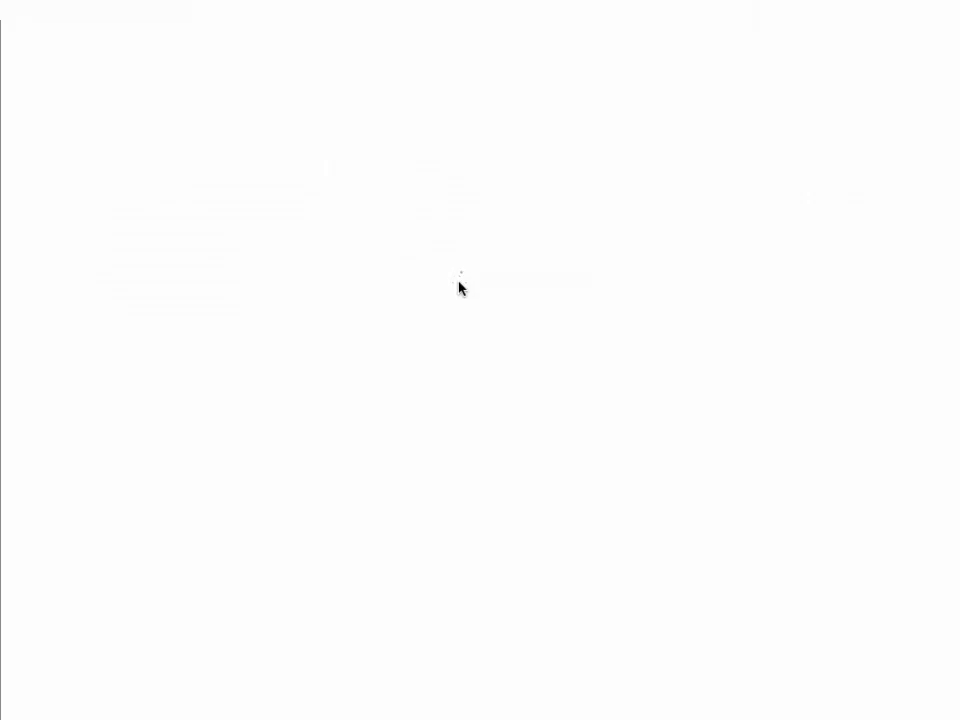
{"action": "mouse_move", "coordinate": [460, 287]}
{"action": "left_mouse_down"}
{"action": "mouse_move", "coordinate": [489, 236]}
{"action": "mouse_move", "coordinate": [484, 212]}
{"action": "mouse_move", "coordinate": [480, 281]}
{"action": "mouse_move", "coordinate": [495, 268]}
{"action": "mouse_move", "coordinate": [450, 255]}
{"action": "mouse_move", "coordinate": [478, 232]}
{"action": "mouse_move", "coordinate": [507, 268]}
{"action": "mouse_move", "coordinate": [482, 208]}
{"action": "mouse_move", "coordinate": [486, 302]}
{"action": "mouse_move", "coordinate": [472, 290]}
{"action": "mouse_move", "coordinate": [557, 250]}
{"action": "mouse_move", "coordinate": [429, 257]}
{"action": "left_mouse_up"}
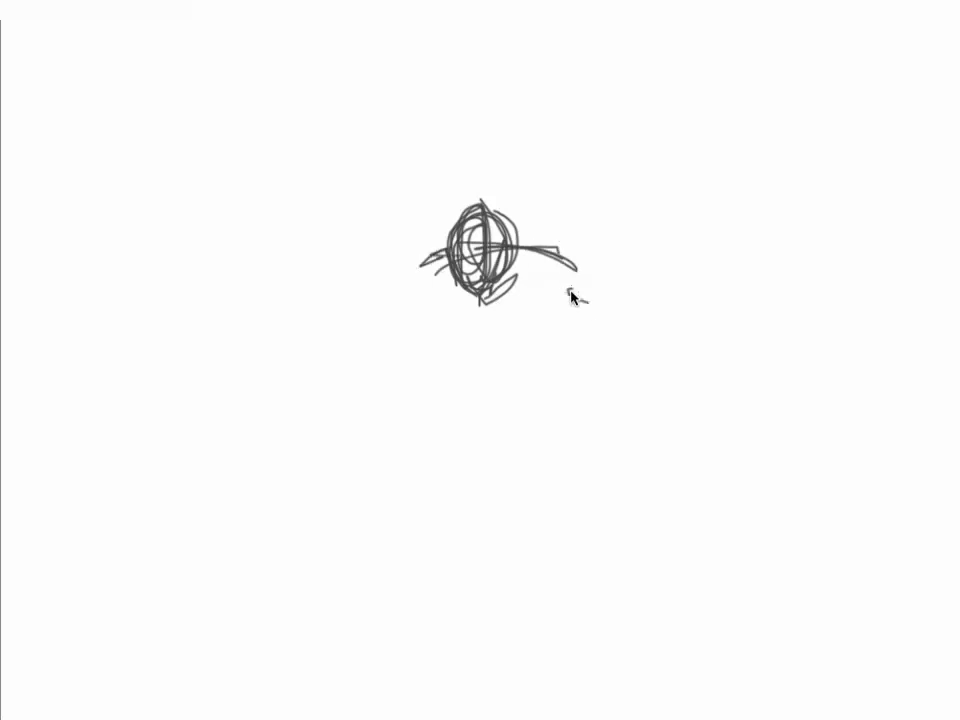
- Sketch the shoulder loop, hand loop, chest arc and torso strokes around the head
{"action": "left_click_drag", "start_coordinate": [570, 294], "coordinate": [589, 300]}
{"action": "mouse_move", "coordinate": [428, 268]}
{"action": "left_mouse_down"}
{"action": "mouse_move", "coordinate": [504, 318]}
{"action": "mouse_move", "coordinate": [527, 318]}
{"action": "mouse_move", "coordinate": [497, 339]}
{"action": "left_mouse_up"}
{"action": "left_click", "coordinate": [535, 295]}
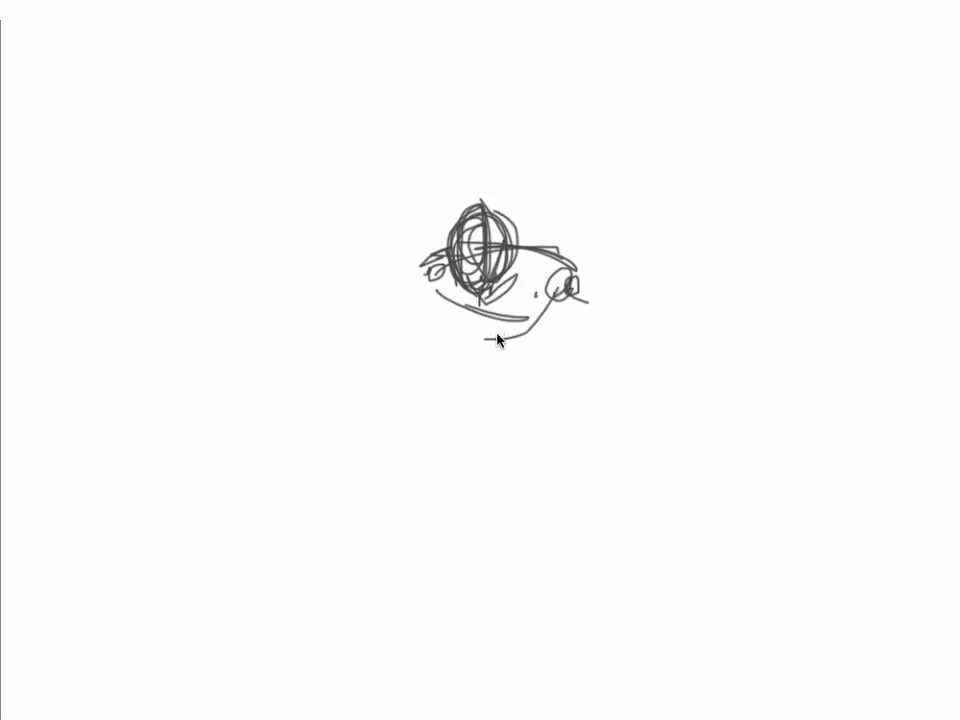
{"action": "mouse_move", "coordinate": [440, 300]}
{"action": "left_mouse_down"}
{"action": "mouse_move", "coordinate": [546, 317]}
{"action": "mouse_move", "coordinate": [514, 328]}
{"action": "mouse_move", "coordinate": [517, 340]}
{"action": "mouse_move", "coordinate": [551, 315]}
{"action": "mouse_move", "coordinate": [536, 343]}
{"action": "left_mouse_up"}
{"action": "left_click_drag", "start_coordinate": [432, 286], "coordinate": [430, 274]}
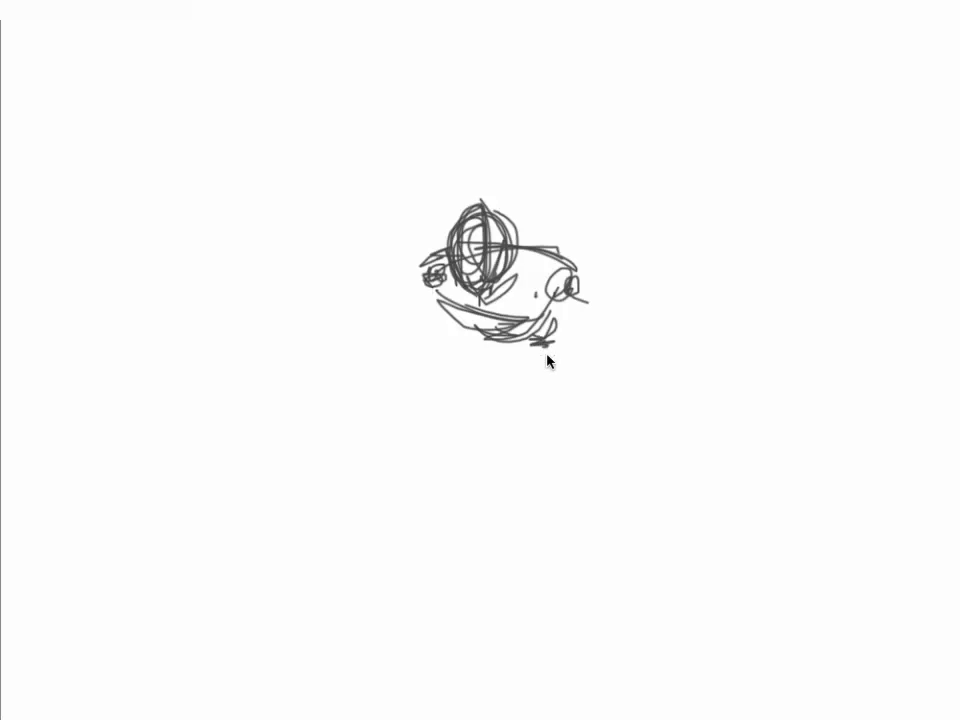
- Add the waist stroke, hip hatching, and both bent legs with their feet
{"action": "left_click_drag", "start_coordinate": [550, 357], "coordinate": [512, 359]}
{"action": "mouse_move", "coordinate": [577, 338]}
{"action": "left_mouse_down"}
{"action": "mouse_move", "coordinate": [541, 352]}
{"action": "mouse_move", "coordinate": [532, 458]}
{"action": "left_mouse_up"}
{"action": "mouse_move", "coordinate": [555, 366]}
{"action": "left_mouse_down"}
{"action": "mouse_move", "coordinate": [542, 458]}
{"action": "mouse_move", "coordinate": [553, 471]}
{"action": "left_mouse_up"}
{"action": "left_click_drag", "start_coordinate": [515, 366], "coordinate": [448, 450]}
{"action": "mouse_move", "coordinate": [527, 363]}
{"action": "left_mouse_down"}
{"action": "mouse_move", "coordinate": [457, 446]}
{"action": "mouse_move", "coordinate": [476, 446]}
{"action": "left_mouse_up"}
{"action": "mouse_move", "coordinate": [553, 465]}
{"action": "left_mouse_down"}
{"action": "mouse_move", "coordinate": [598, 392]}
{"action": "mouse_move", "coordinate": [574, 342]}
{"action": "mouse_move", "coordinate": [598, 399]}
{"action": "left_mouse_up"}
{"action": "left_click_drag", "start_coordinate": [556, 432], "coordinate": [574, 345]}
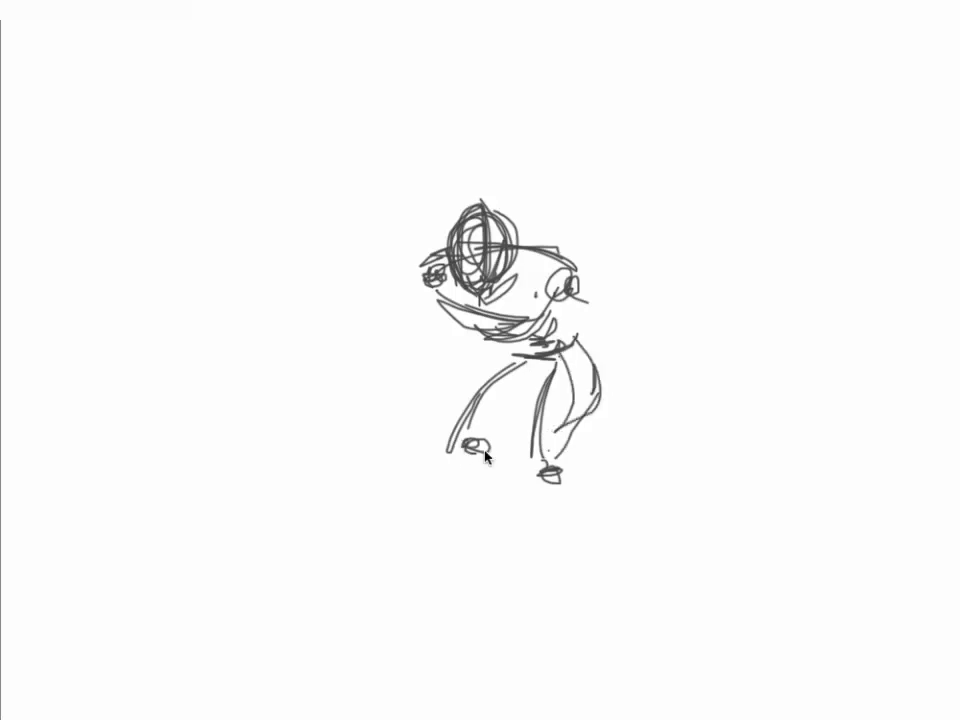
{"action": "mouse_move", "coordinate": [516, 424]}
{"action": "left_mouse_down"}
{"action": "mouse_move", "coordinate": [487, 446]}
{"action": "mouse_move", "coordinate": [542, 404]}
{"action": "left_mouse_up"}
- Draw a diagonal ground line, the left and right arms, and the back of the right leg
{"action": "left_click_drag", "start_coordinate": [571, 480], "coordinate": [646, 427]}
{"action": "left_click_drag", "start_coordinate": [580, 462], "coordinate": [652, 432]}
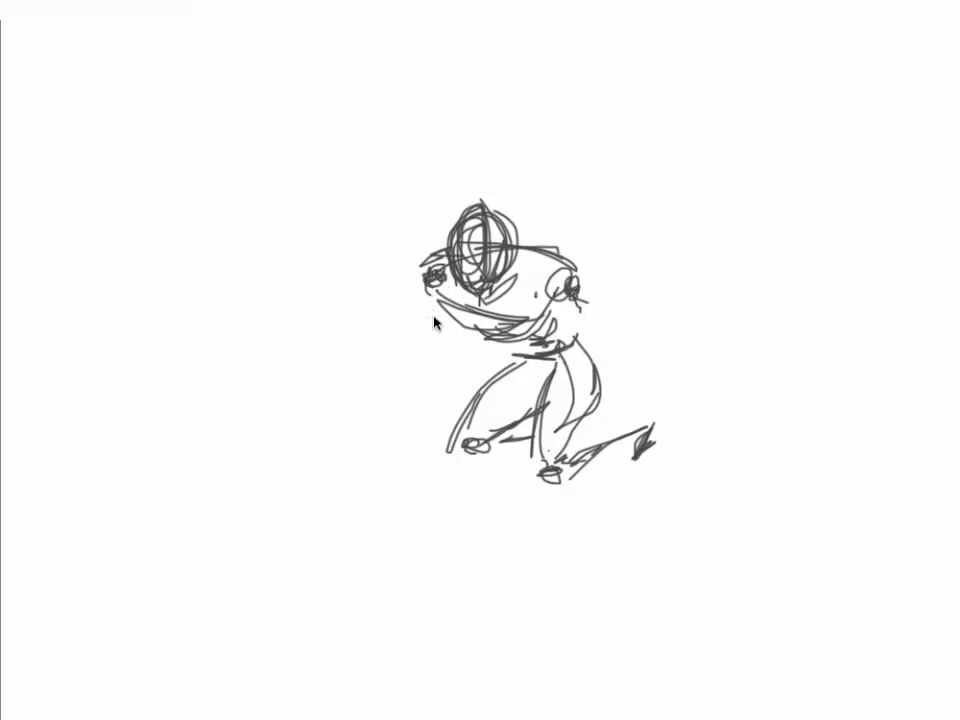
{"action": "mouse_move", "coordinate": [428, 290]}
{"action": "left_mouse_down"}
{"action": "mouse_move", "coordinate": [443, 362]}
{"action": "mouse_move", "coordinate": [500, 478]}
{"action": "mouse_move", "coordinate": [470, 390]}
{"action": "left_mouse_up"}
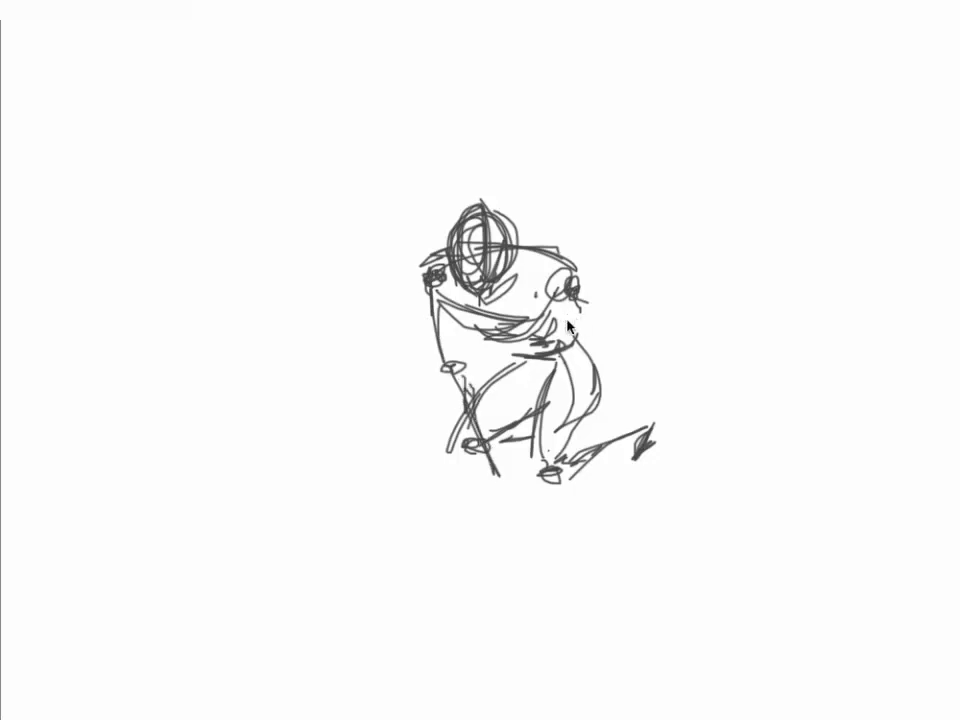
{"action": "mouse_move", "coordinate": [571, 285]}
{"action": "left_mouse_down"}
{"action": "mouse_move", "coordinate": [518, 470]}
{"action": "mouse_move", "coordinate": [480, 486]}
{"action": "mouse_move", "coordinate": [512, 499]}
{"action": "left_mouse_up"}
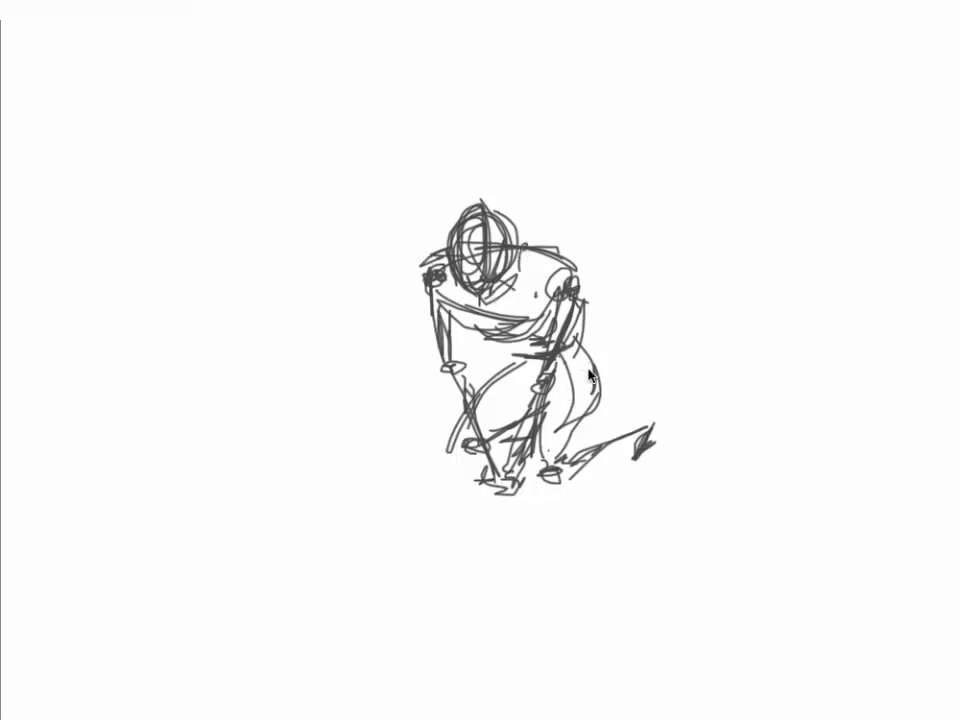
{"action": "mouse_move", "coordinate": [598, 356]}
{"action": "left_mouse_down"}
{"action": "mouse_move", "coordinate": [582, 415]}
{"action": "mouse_move", "coordinate": [640, 427]}
{"action": "left_mouse_up"}
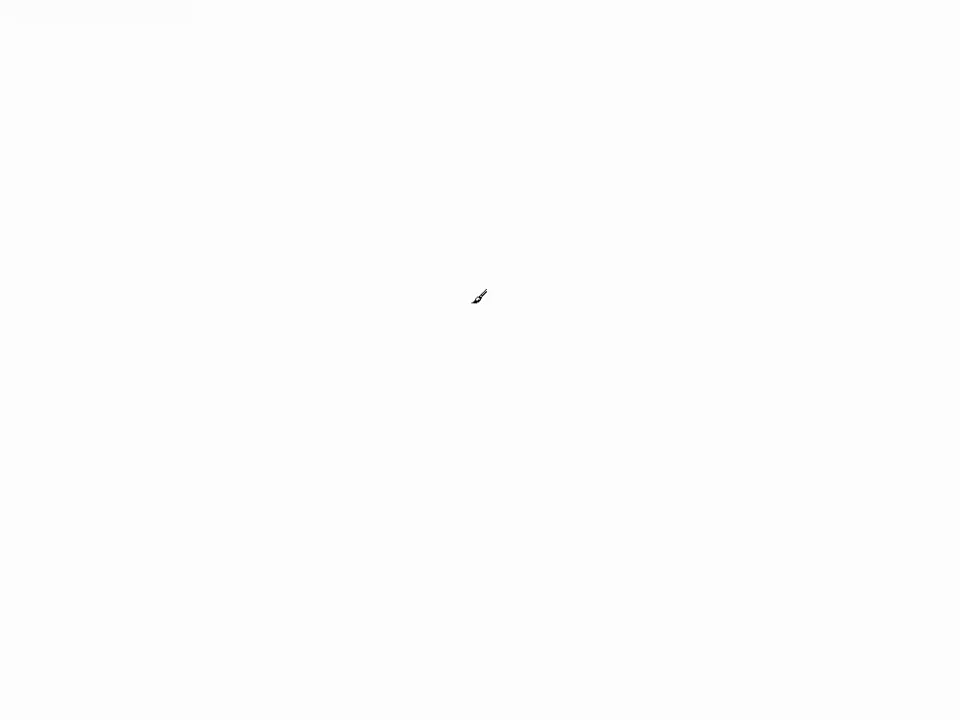
- Draw a new head loop, spine line, and connected shoulder marks
{"action": "mouse_move", "coordinate": [429, 181]}
{"action": "left_mouse_down"}
{"action": "mouse_move", "coordinate": [466, 176]}
{"action": "mouse_move", "coordinate": [461, 124]}
{"action": "mouse_move", "coordinate": [456, 171]}
{"action": "mouse_move", "coordinate": [442, 153]}
{"action": "mouse_move", "coordinate": [454, 146]}
{"action": "mouse_move", "coordinate": [454, 161]}
{"action": "mouse_move", "coordinate": [482, 157]}
{"action": "mouse_move", "coordinate": [466, 126]}
{"action": "mouse_move", "coordinate": [436, 176]}
{"action": "mouse_move", "coordinate": [488, 310]}
{"action": "mouse_move", "coordinate": [456, 360]}
{"action": "mouse_move", "coordinate": [480, 336]}
{"action": "mouse_move", "coordinate": [488, 285]}
{"action": "left_mouse_up"}
{"action": "mouse_move", "coordinate": [418, 213]}
{"action": "left_mouse_down"}
{"action": "mouse_move", "coordinate": [388, 212]}
{"action": "mouse_move", "coordinate": [410, 212]}
{"action": "left_mouse_up"}
{"action": "left_click_drag", "start_coordinate": [503, 213], "coordinate": [495, 212]}
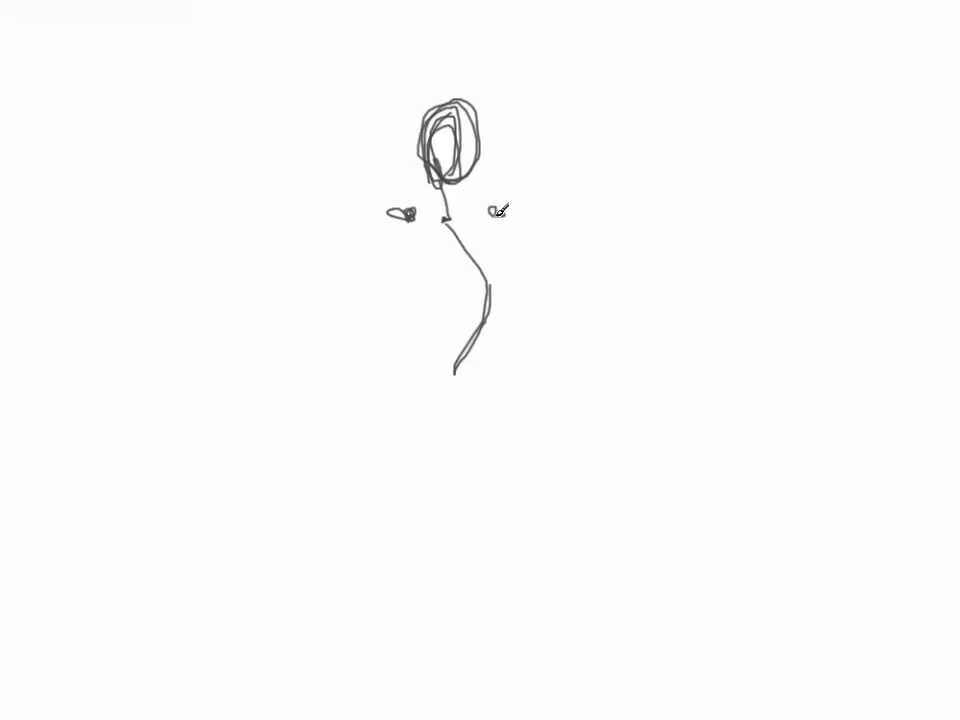
{"action": "left_click_drag", "start_coordinate": [412, 212], "coordinate": [508, 211]}
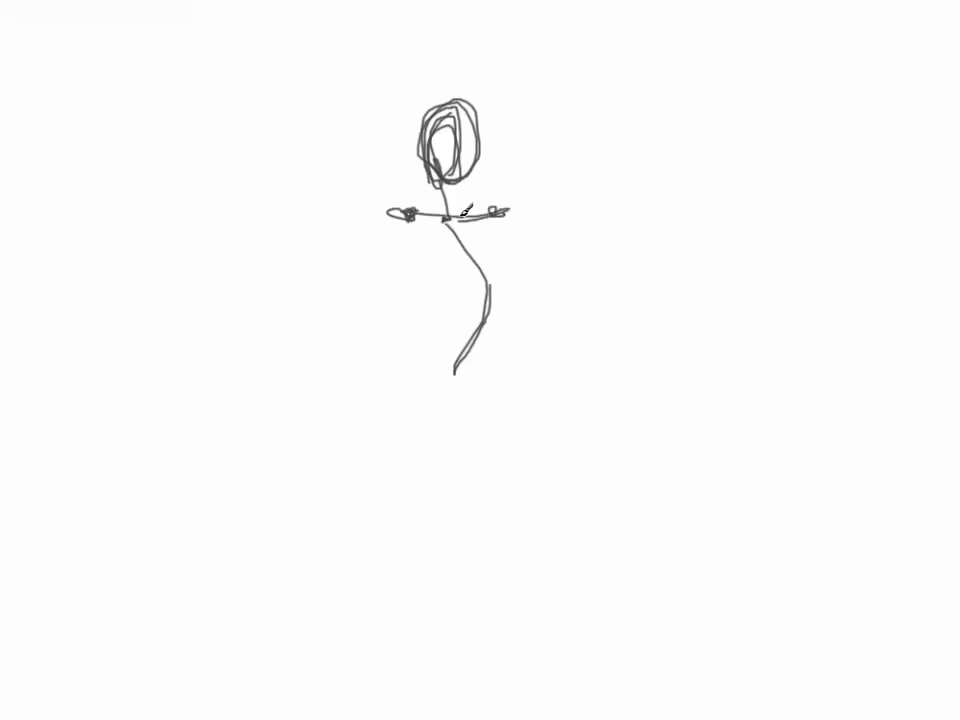
- Sketch both spread arms down to the hands and the hip line across the waist
{"action": "mouse_move", "coordinate": [381, 271]}
{"action": "left_mouse_down"}
{"action": "mouse_move", "coordinate": [373, 281]}
{"action": "mouse_move", "coordinate": [406, 217]}
{"action": "mouse_move", "coordinate": [376, 276]}
{"action": "left_mouse_up"}
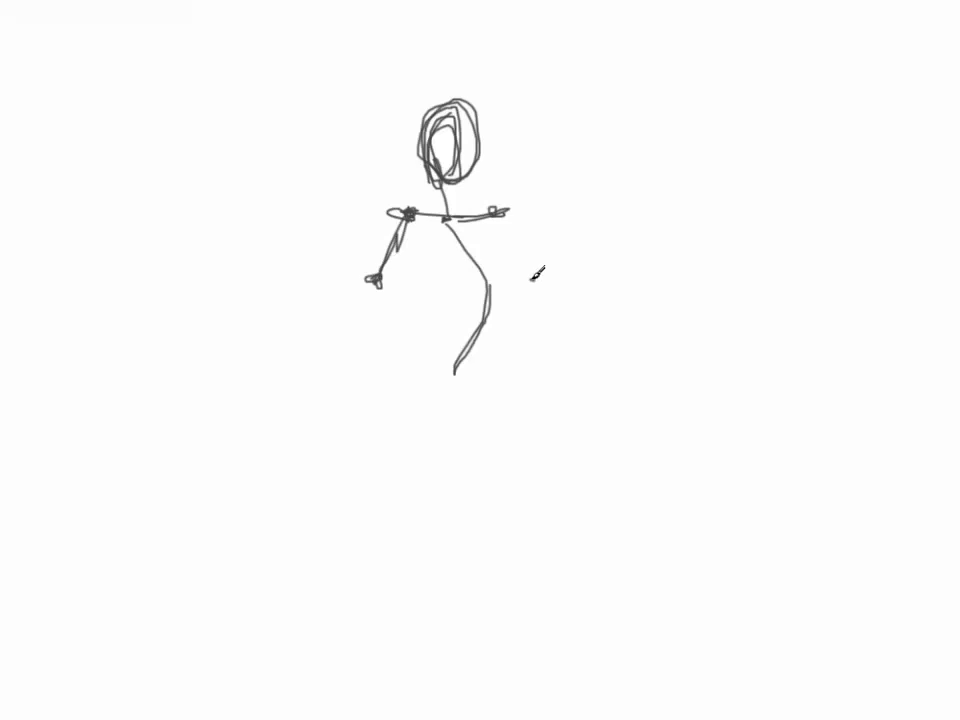
{"action": "mouse_move", "coordinate": [496, 219]}
{"action": "left_mouse_down"}
{"action": "mouse_move", "coordinate": [535, 289]}
{"action": "mouse_move", "coordinate": [582, 334]}
{"action": "left_mouse_up"}
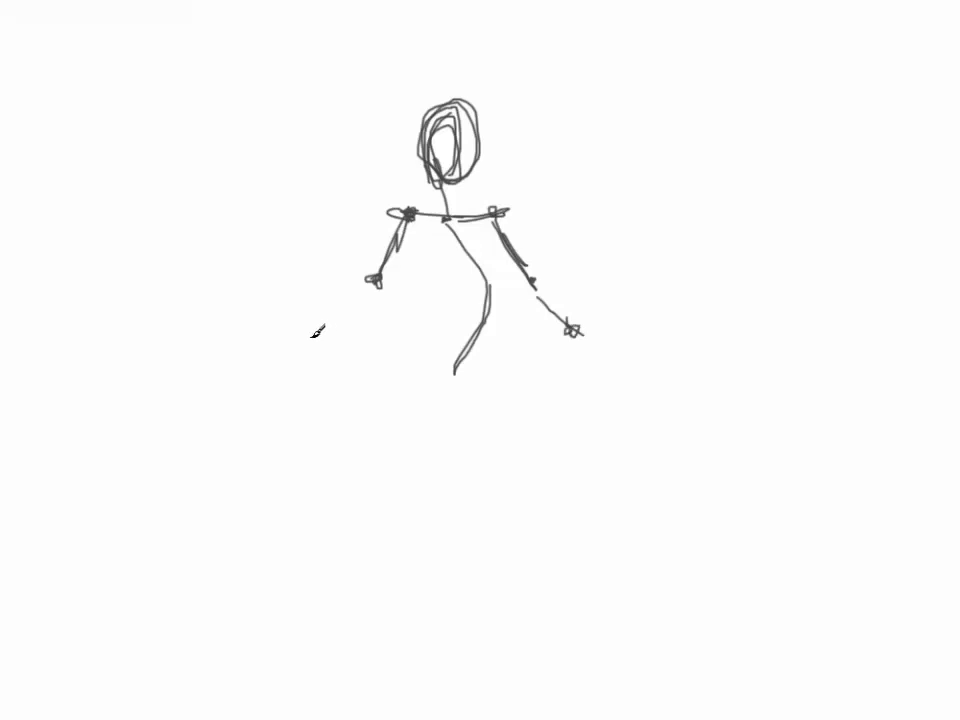
{"action": "mouse_move", "coordinate": [306, 336]}
{"action": "left_mouse_down"}
{"action": "mouse_move", "coordinate": [320, 340]}
{"action": "mouse_move", "coordinate": [377, 280]}
{"action": "left_mouse_up"}
{"action": "mouse_move", "coordinate": [406, 337]}
{"action": "left_mouse_down"}
{"action": "mouse_move", "coordinate": [456, 356]}
{"action": "mouse_move", "coordinate": [511, 346]}
{"action": "mouse_move", "coordinate": [414, 342]}
{"action": "left_mouse_up"}
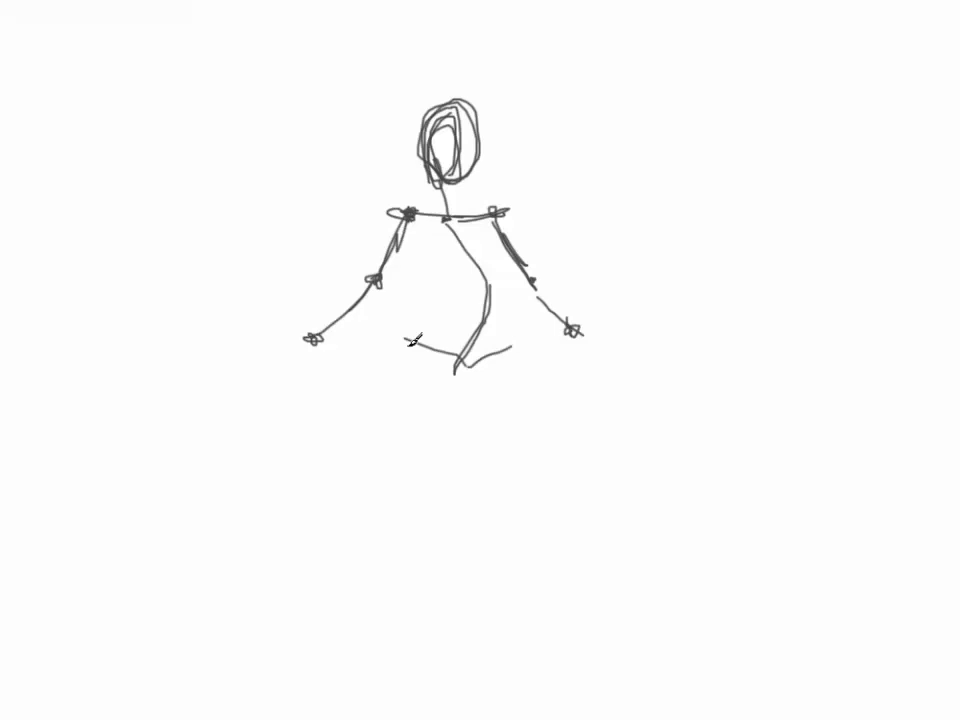
{"action": "left_click_drag", "start_coordinate": [504, 348], "coordinate": [516, 356]}
- Scribble the torso mass, darken the right arm, and add a lower-right curve and long leg line
{"action": "left_click_drag", "start_coordinate": [432, 238], "coordinate": [456, 260]}
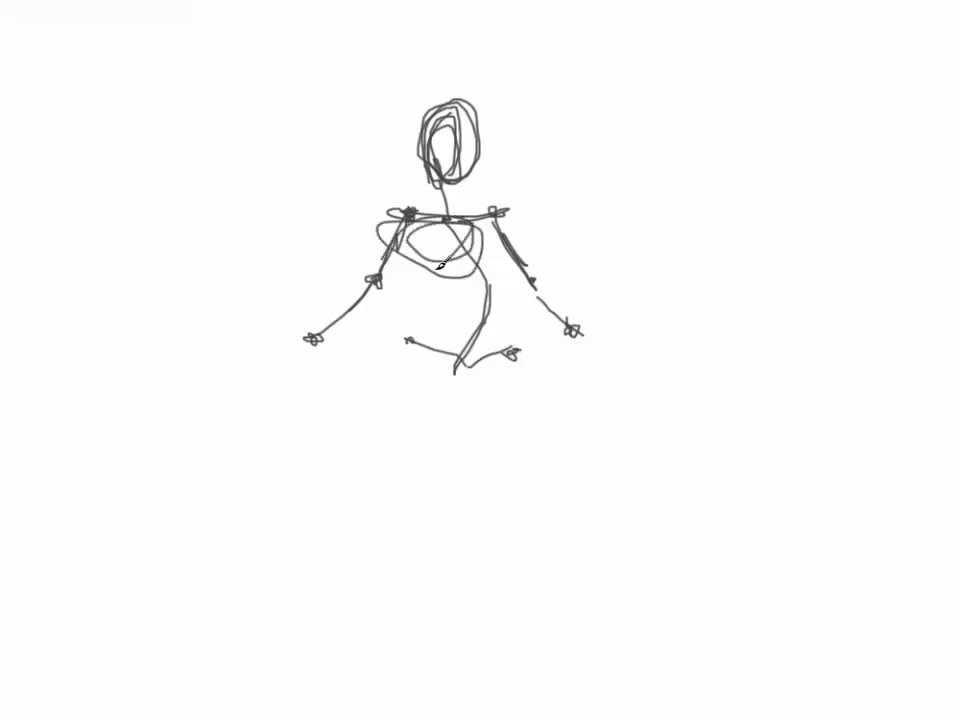
{"action": "mouse_move", "coordinate": [524, 210]}
{"action": "left_mouse_down"}
{"action": "mouse_move", "coordinate": [522, 250]}
{"action": "mouse_move", "coordinate": [440, 250]}
{"action": "mouse_move", "coordinate": [470, 272]}
{"action": "left_mouse_up"}
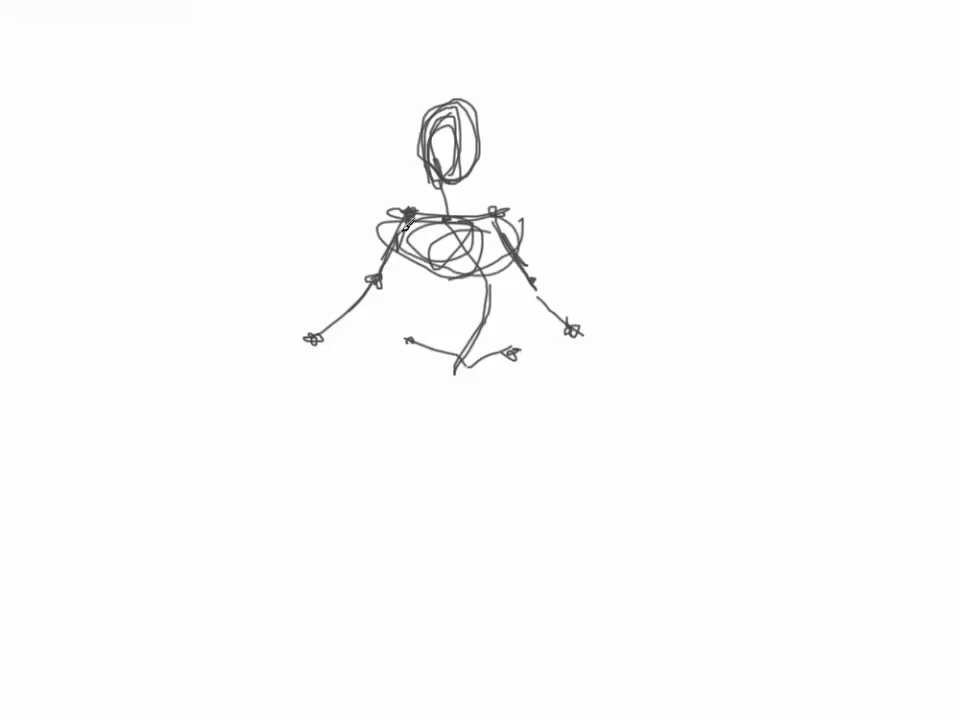
{"action": "left_click_drag", "start_coordinate": [422, 298], "coordinate": [495, 310]}
{"action": "mouse_move", "coordinate": [500, 235]}
{"action": "left_mouse_down"}
{"action": "mouse_move", "coordinate": [525, 285]}
{"action": "mouse_move", "coordinate": [550, 262]}
{"action": "left_mouse_up"}
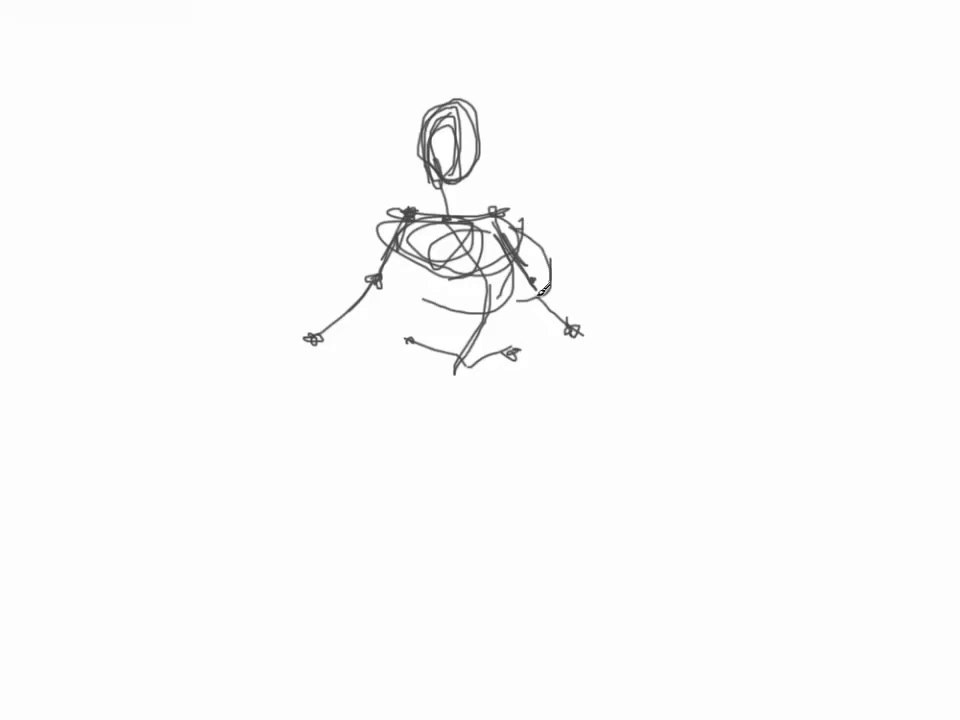
{"action": "left_click_drag", "start_coordinate": [405, 299], "coordinate": [440, 317]}
{"action": "mouse_move", "coordinate": [514, 300]}
{"action": "left_mouse_down"}
{"action": "mouse_move", "coordinate": [536, 339]}
{"action": "mouse_move", "coordinate": [520, 366]}
{"action": "left_mouse_up"}
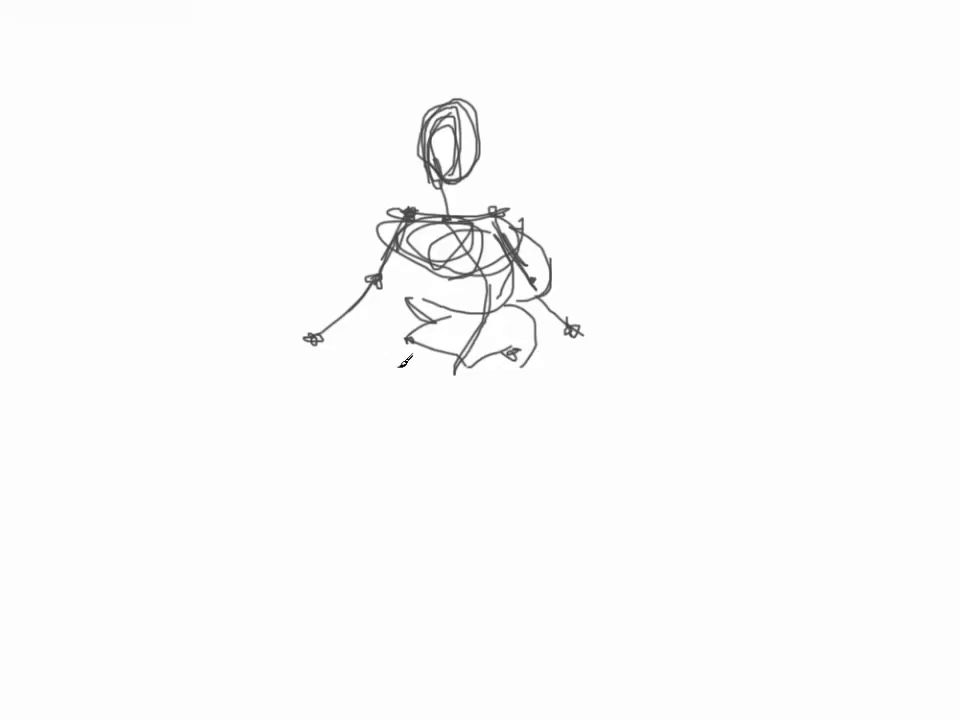
{"action": "mouse_move", "coordinate": [391, 333]}
{"action": "left_mouse_down"}
{"action": "mouse_move", "coordinate": [409, 338]}
{"action": "mouse_move", "coordinate": [409, 358]}
{"action": "mouse_move", "coordinate": [493, 495]}
{"action": "mouse_move", "coordinate": [530, 590]}
{"action": "left_mouse_up"}
- Draw the lower legs down to a small triangular right foot
{"action": "mouse_move", "coordinate": [507, 516]}
{"action": "left_mouse_down"}
{"action": "mouse_move", "coordinate": [531, 600]}
{"action": "mouse_move", "coordinate": [520, 602]}
{"action": "left_mouse_up"}
{"action": "left_click_drag", "start_coordinate": [487, 505], "coordinate": [524, 616]}
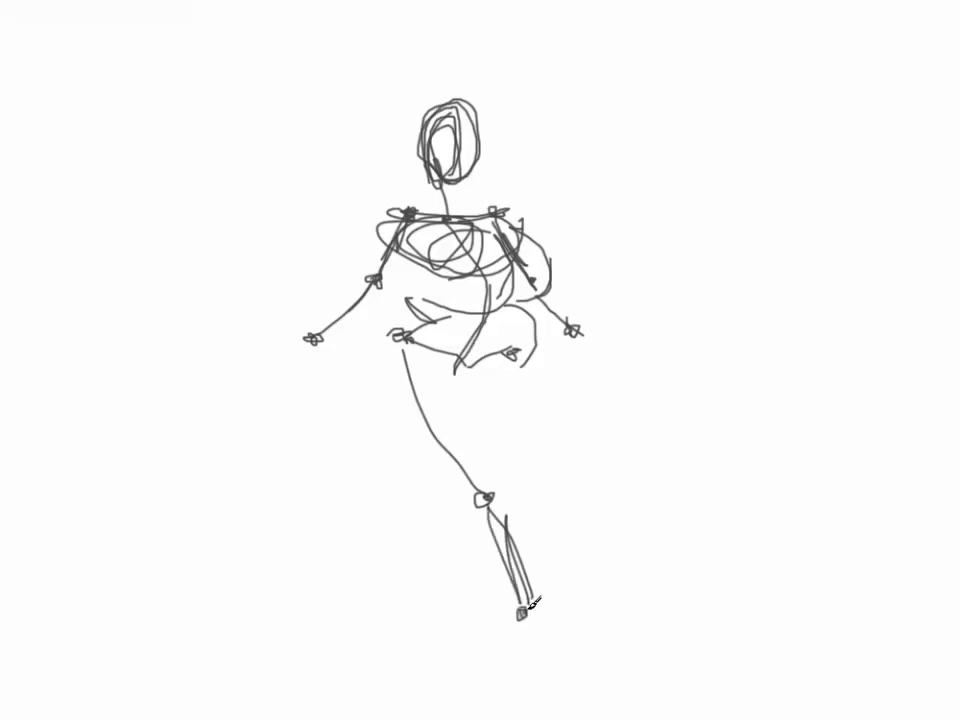
{"action": "mouse_move", "coordinate": [480, 465]}
{"action": "left_mouse_down"}
{"action": "mouse_move", "coordinate": [548, 366]}
{"action": "mouse_move", "coordinate": [540, 359]}
{"action": "mouse_move", "coordinate": [412, 550]}
{"action": "mouse_move", "coordinate": [389, 604]}
{"action": "left_mouse_up"}
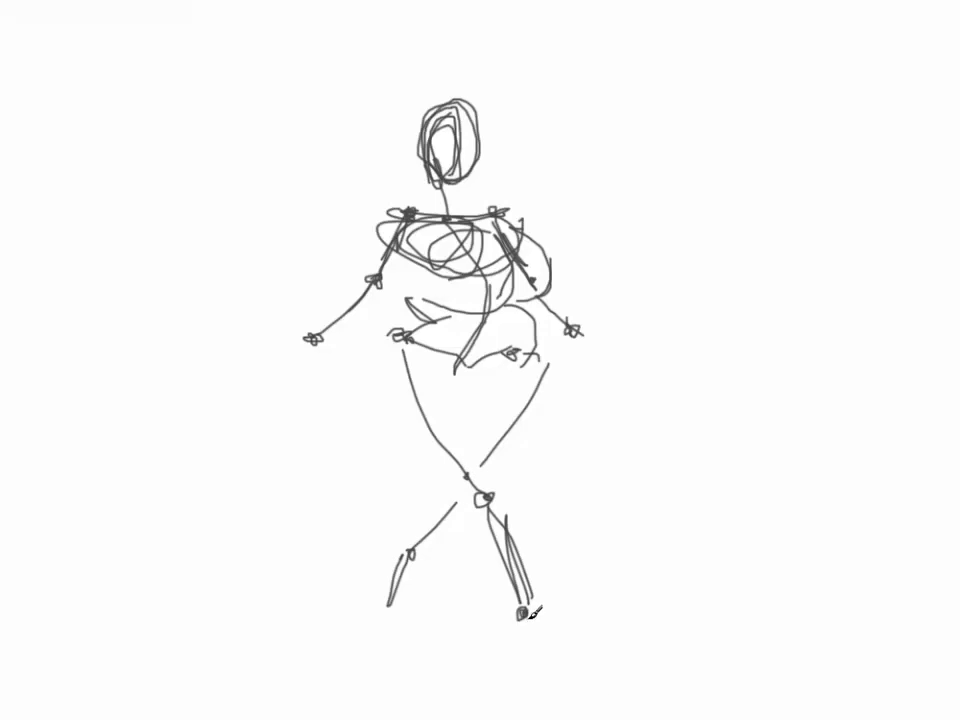
{"action": "mouse_move", "coordinate": [522, 612]}
{"action": "left_mouse_down"}
{"action": "mouse_move", "coordinate": [517, 664]}
{"action": "mouse_move", "coordinate": [548, 624]}
{"action": "mouse_move", "coordinate": [523, 620]}
{"action": "left_mouse_up"}
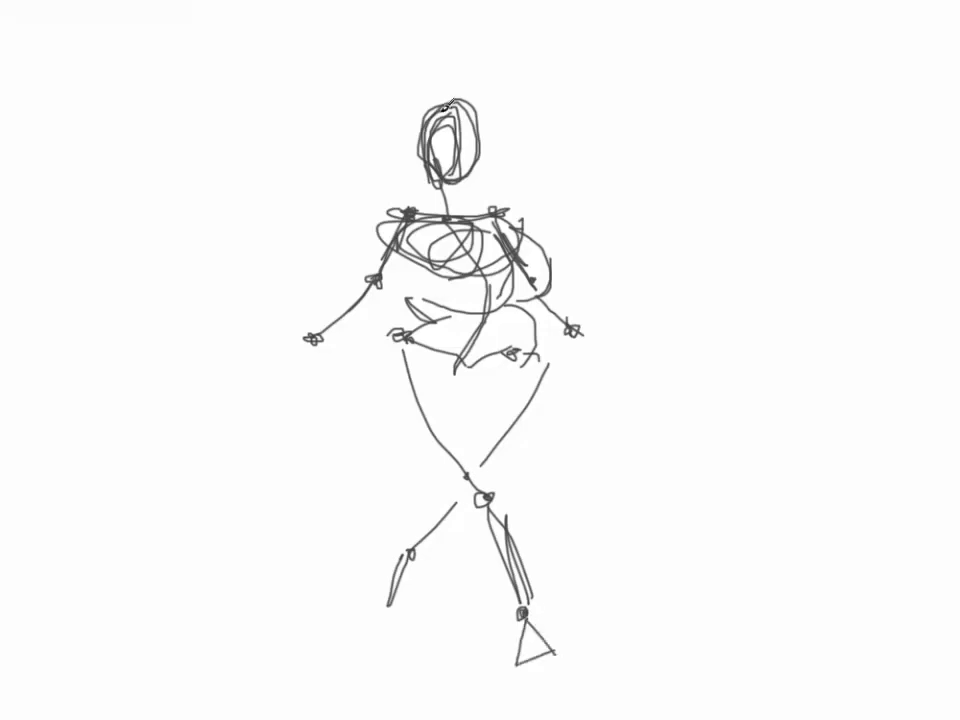
- Add finger strokes to the left and right hands
{"action": "mouse_move", "coordinate": [300, 347]}
{"action": "left_mouse_down"}
{"action": "mouse_move", "coordinate": [316, 370]}
{"action": "mouse_move", "coordinate": [312, 391]}
{"action": "mouse_move", "coordinate": [294, 399]}
{"action": "mouse_move", "coordinate": [315, 412]}
{"action": "left_mouse_up"}
{"action": "left_click_drag", "start_coordinate": [319, 364], "coordinate": [341, 361]}
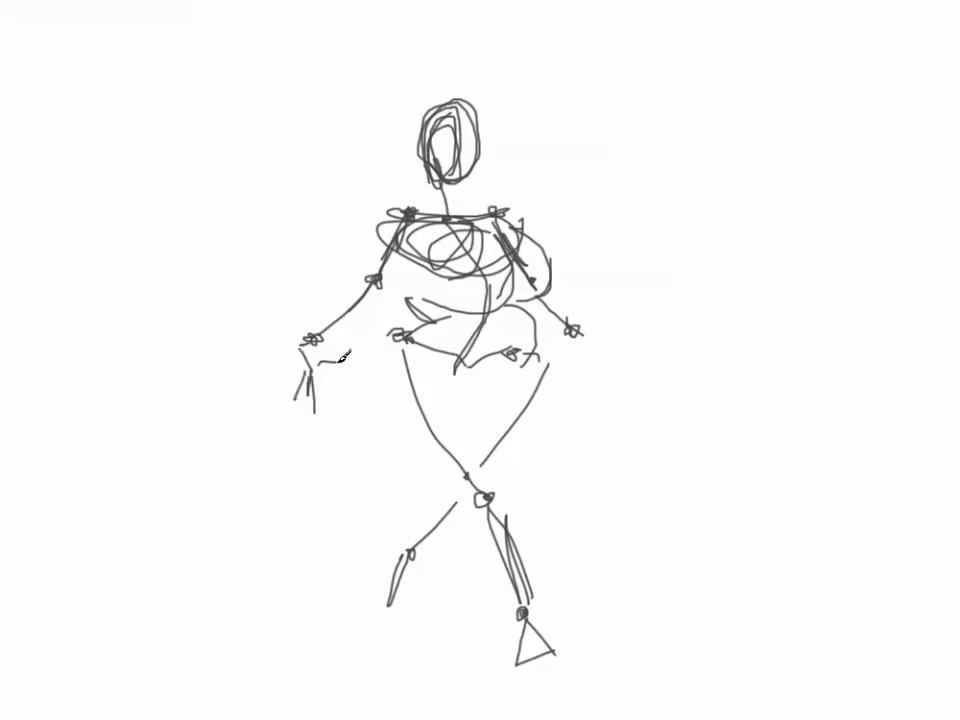
{"action": "mouse_move", "coordinate": [572, 322]}
{"action": "left_mouse_down"}
{"action": "mouse_move", "coordinate": [564, 346]}
{"action": "mouse_move", "coordinate": [572, 370]}
{"action": "left_mouse_up"}
{"action": "left_click_drag", "start_coordinate": [577, 340], "coordinate": [579, 366]}
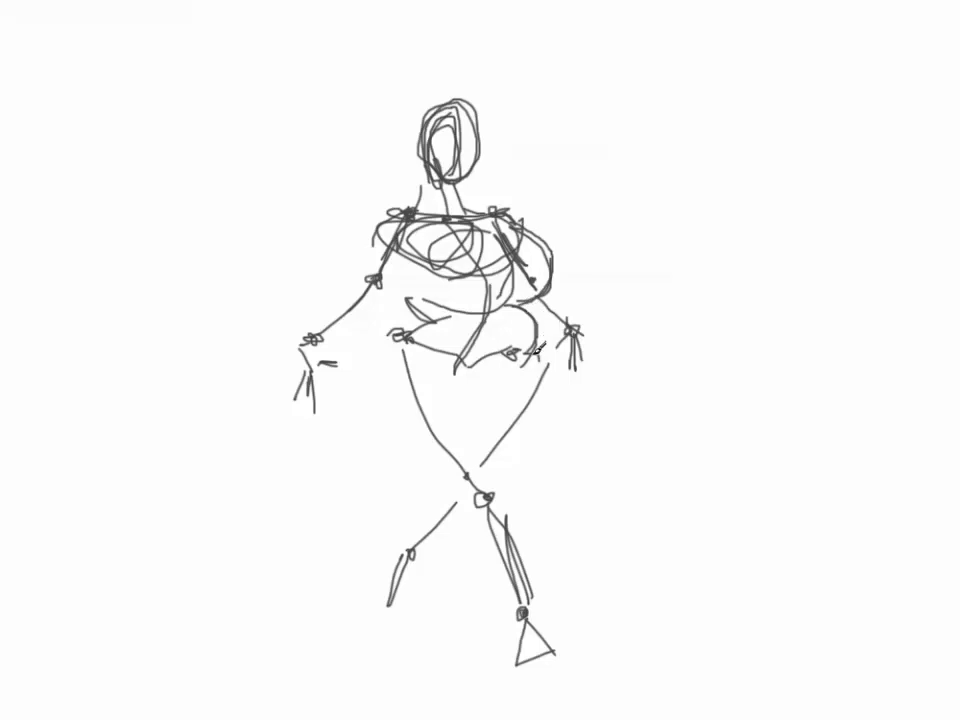
- Outline the rounded hips, thighs and right calf, then bring up the foreground colour picker
{"action": "mouse_move", "coordinate": [478, 375]}
{"action": "left_mouse_down"}
{"action": "mouse_move", "coordinate": [512, 352]}
{"action": "mouse_move", "coordinate": [545, 420]}
{"action": "mouse_move", "coordinate": [505, 470]}
{"action": "left_mouse_up"}
{"action": "mouse_move", "coordinate": [475, 370]}
{"action": "left_mouse_down"}
{"action": "mouse_move", "coordinate": [508, 412]}
{"action": "mouse_move", "coordinate": [497, 488]}
{"action": "left_mouse_up"}
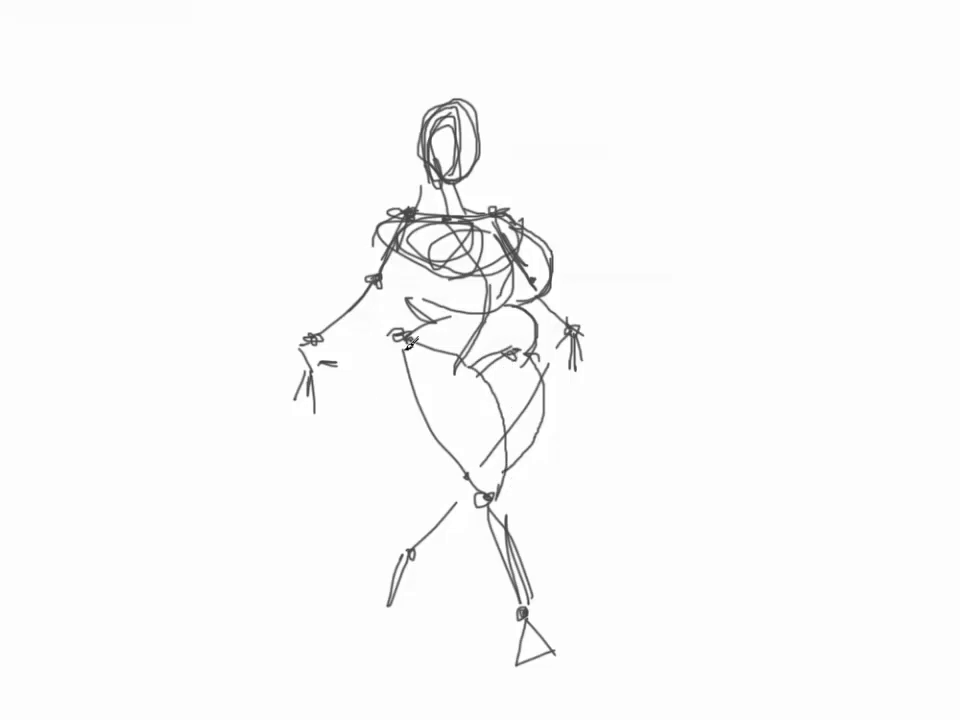
{"action": "mouse_move", "coordinate": [393, 337]}
{"action": "left_mouse_down"}
{"action": "mouse_move", "coordinate": [361, 395]}
{"action": "mouse_move", "coordinate": [364, 422]}
{"action": "mouse_move", "coordinate": [381, 444]}
{"action": "mouse_move", "coordinate": [484, 496]}
{"action": "mouse_move", "coordinate": [467, 512]}
{"action": "mouse_move", "coordinate": [474, 540]}
{"action": "mouse_move", "coordinate": [527, 607]}
{"action": "left_mouse_up"}
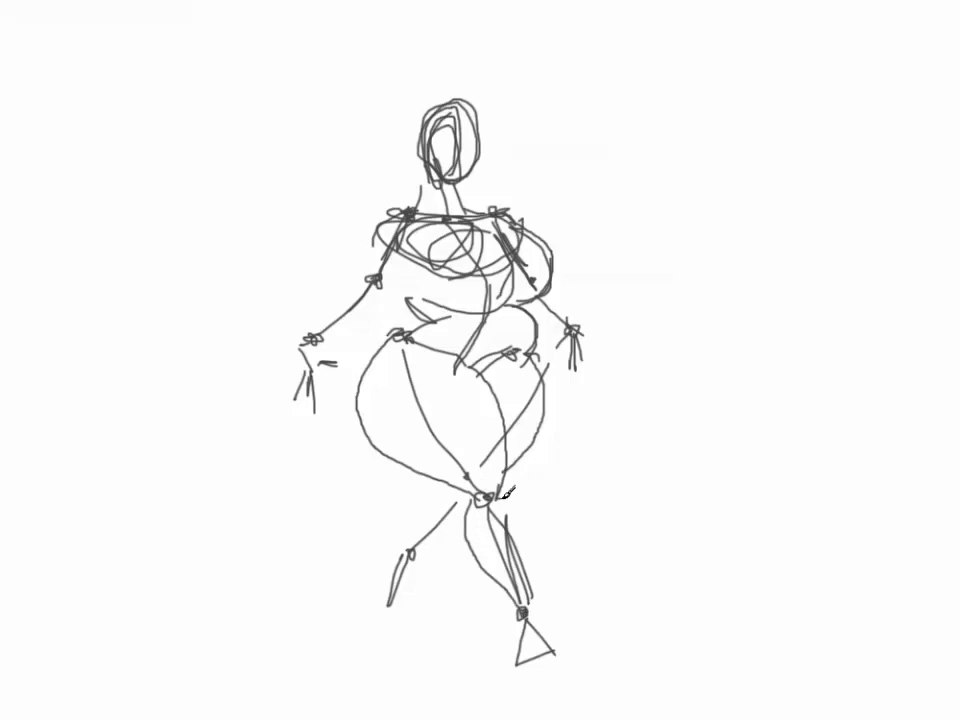
{"action": "left_click_drag", "start_coordinate": [505, 503], "coordinate": [537, 588]}
{"action": "left_click_drag", "start_coordinate": [428, 549], "coordinate": [478, 508]}
{"action": "left_click_drag", "start_coordinate": [408, 545], "coordinate": [452, 489]}
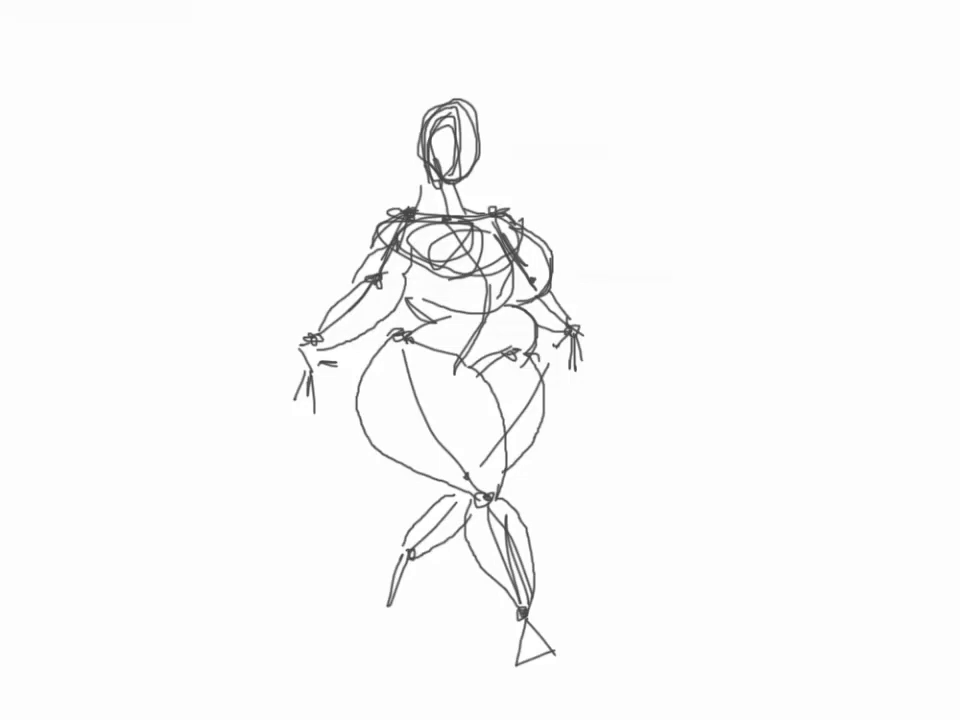
{"action": "left_click_drag", "start_coordinate": [812, 112], "coordinate": [620, 256]}
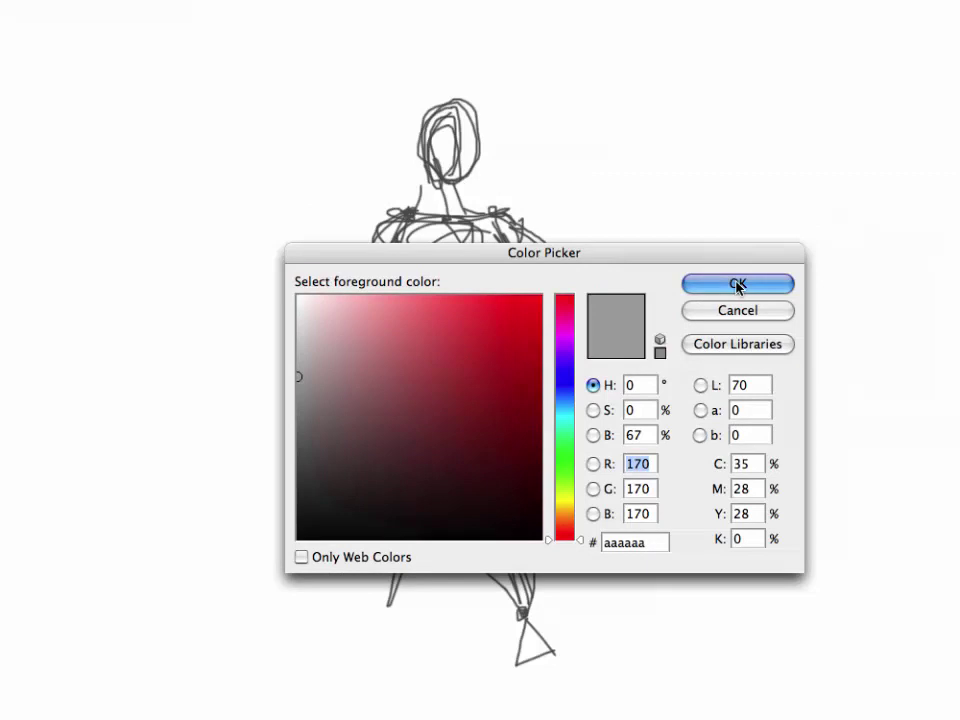
- Confirm light grey #aaaaaa and retrace the face, right shoulder and left arm
{"action": "left_click", "coordinate": [737, 286]}
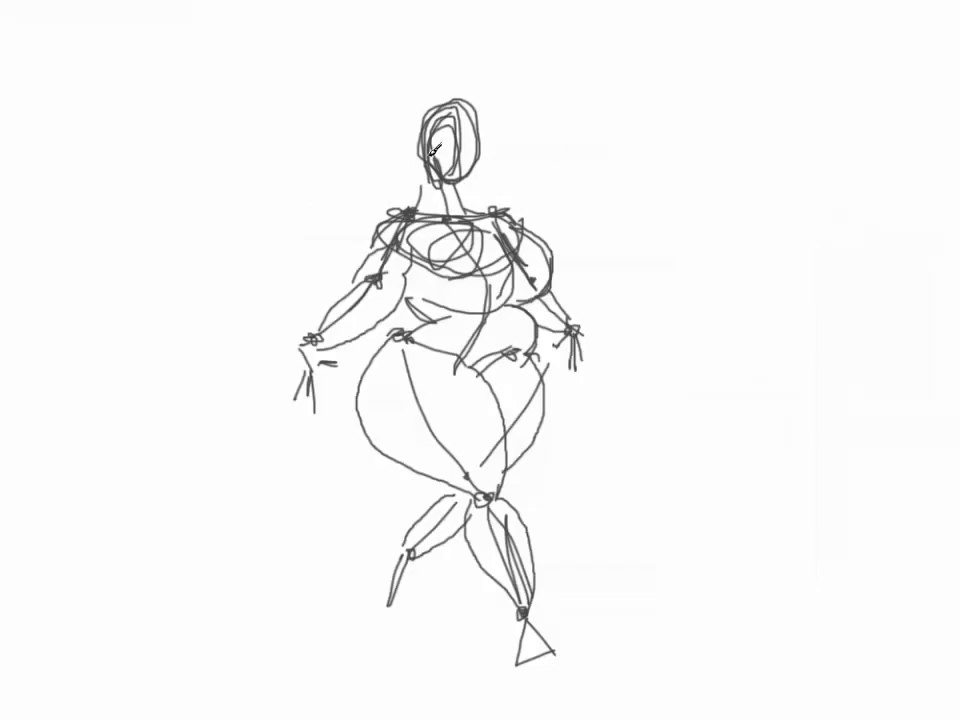
{"action": "mouse_move", "coordinate": [437, 124]}
{"action": "left_mouse_down"}
{"action": "mouse_move", "coordinate": [430, 180]}
{"action": "mouse_move", "coordinate": [412, 206]}
{"action": "mouse_move", "coordinate": [452, 206]}
{"action": "left_mouse_up"}
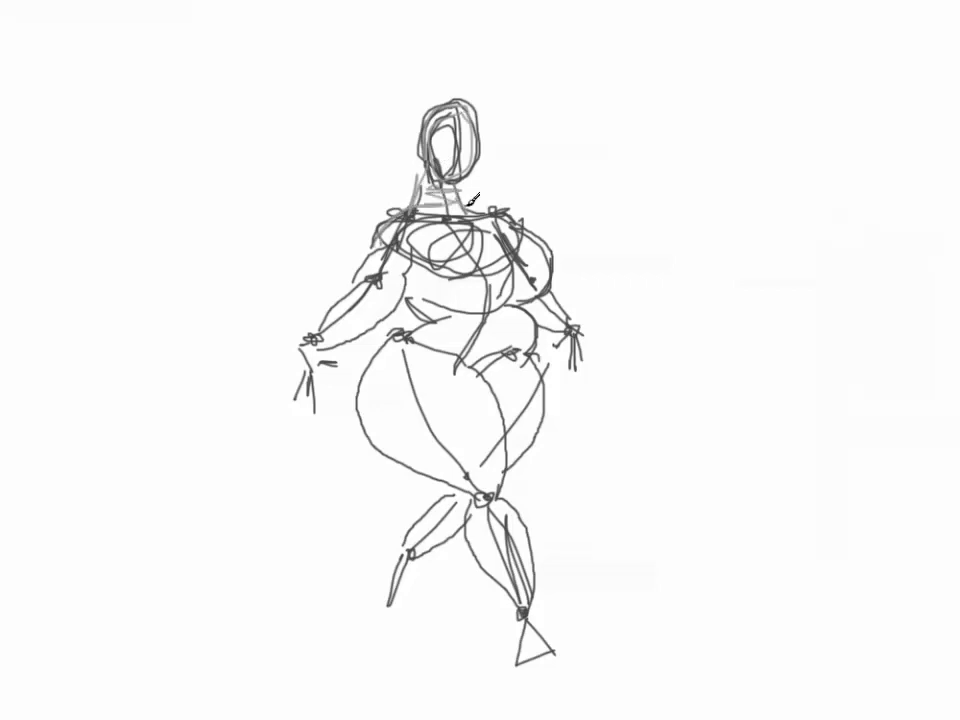
{"action": "mouse_move", "coordinate": [516, 205]}
{"action": "left_mouse_down"}
{"action": "mouse_move", "coordinate": [546, 288]}
{"action": "mouse_move", "coordinate": [422, 296]}
{"action": "left_mouse_up"}
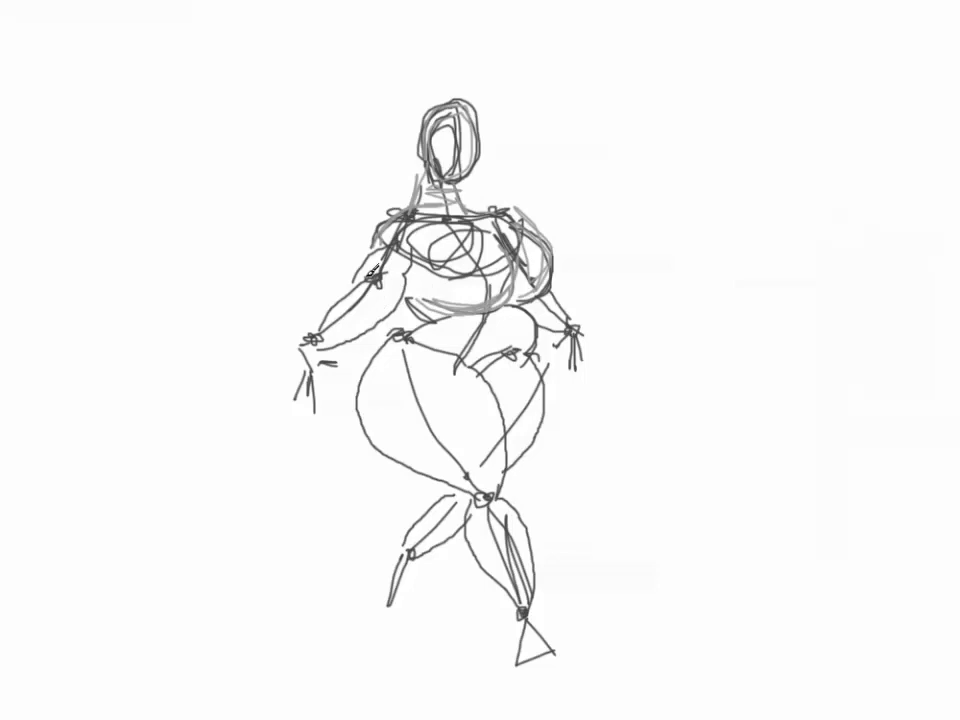
{"action": "left_click_drag", "start_coordinate": [385, 246], "coordinate": [332, 294]}
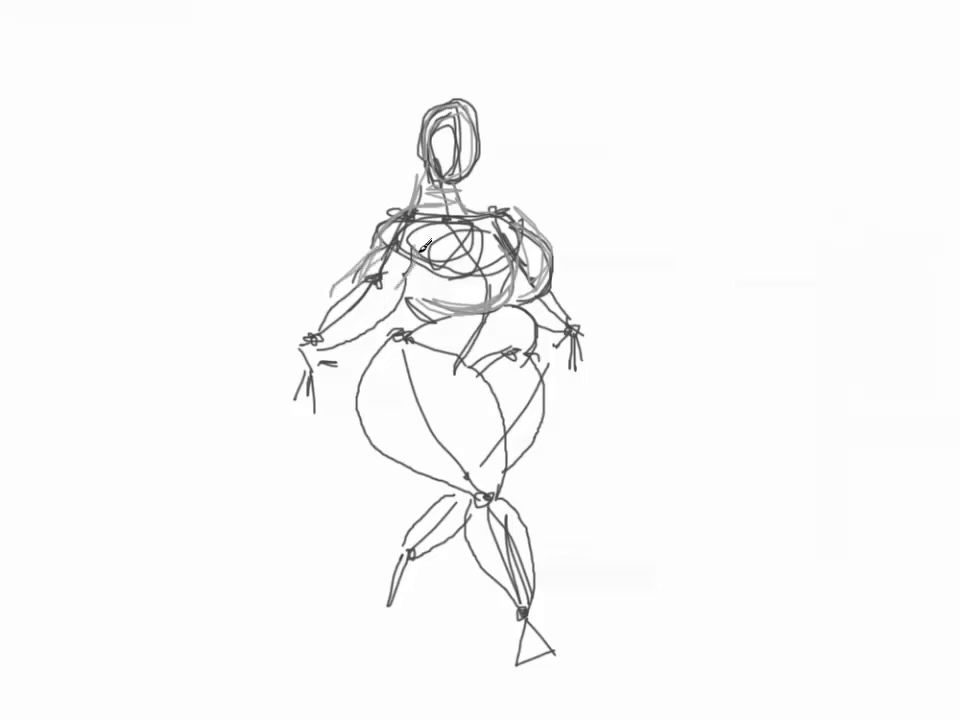
{"action": "mouse_move", "coordinate": [405, 280]}
{"action": "left_mouse_down"}
{"action": "mouse_move", "coordinate": [367, 290]}
{"action": "mouse_move", "coordinate": [372, 330]}
{"action": "left_mouse_up"}
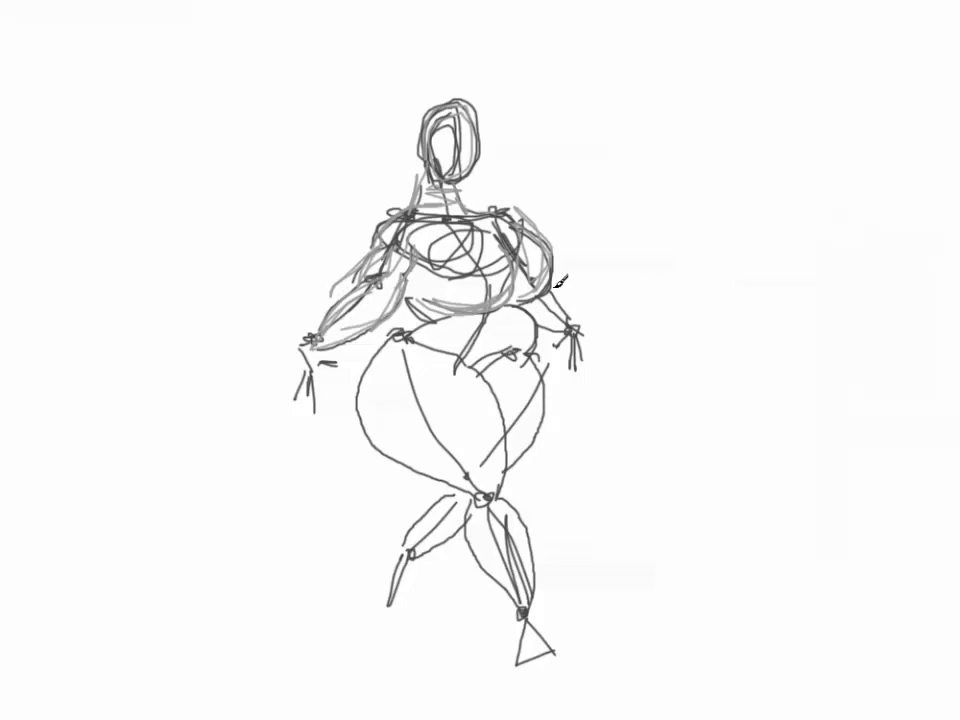
- Lightly sketch the right arm, hips, belly hatching and outer left thigh in grey
{"action": "left_click_drag", "start_coordinate": [552, 290], "coordinate": [540, 326]}
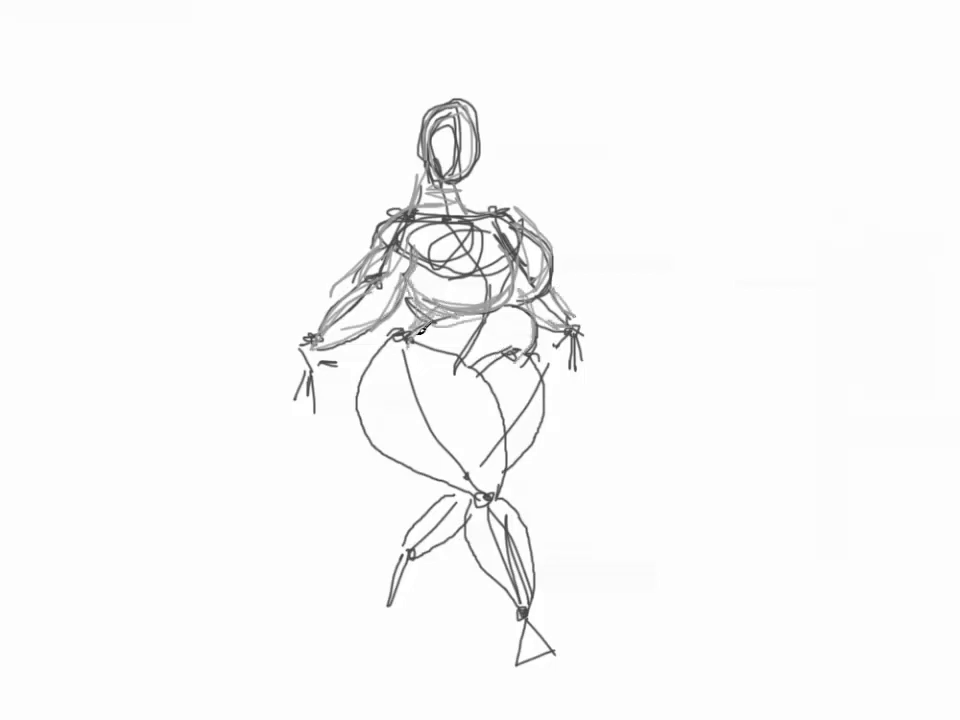
{"action": "left_click_drag", "start_coordinate": [422, 326], "coordinate": [490, 336]}
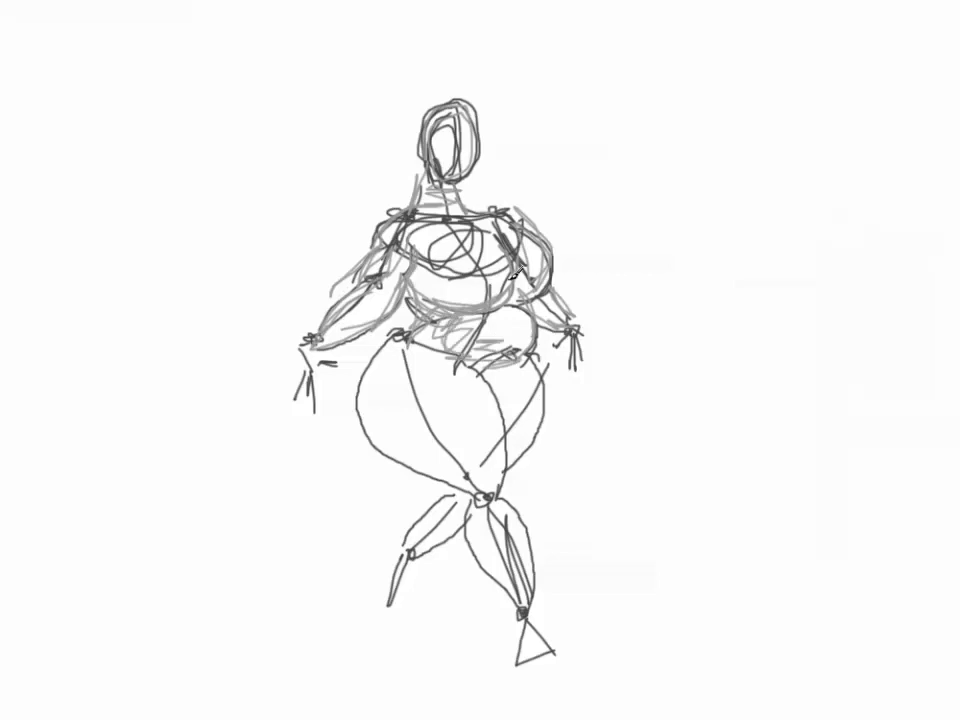
{"action": "left_click_drag", "start_coordinate": [468, 288], "coordinate": [440, 308]}
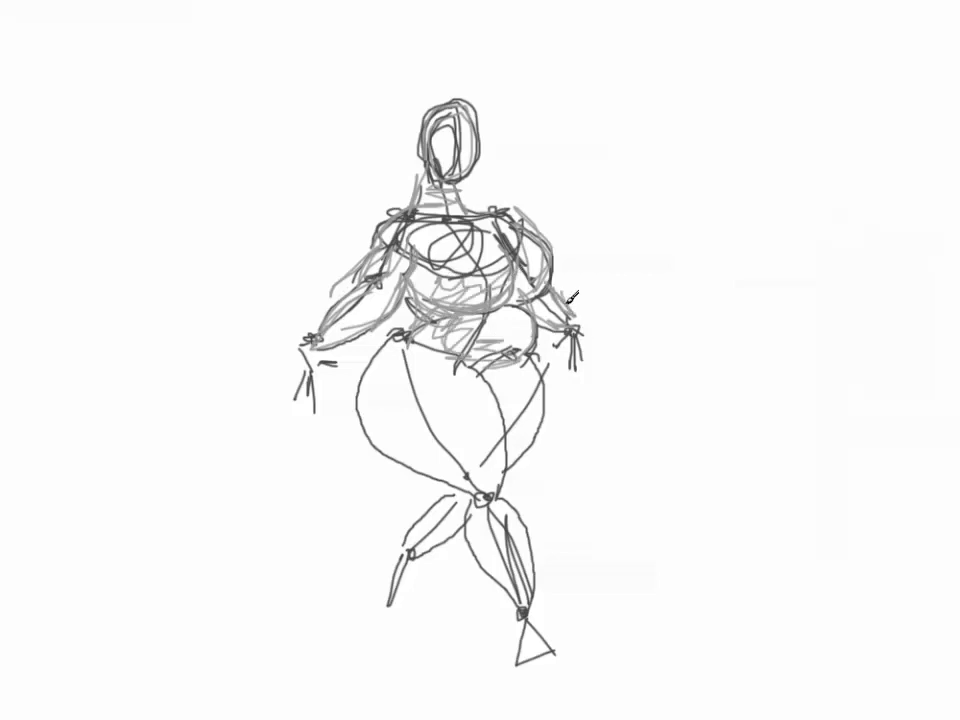
{"action": "mouse_move", "coordinate": [396, 336]}
{"action": "left_mouse_down"}
{"action": "mouse_move", "coordinate": [392, 445]}
{"action": "mouse_move", "coordinate": [465, 480]}
{"action": "mouse_move", "coordinate": [485, 395]}
{"action": "mouse_move", "coordinate": [498, 430]}
{"action": "left_mouse_up"}
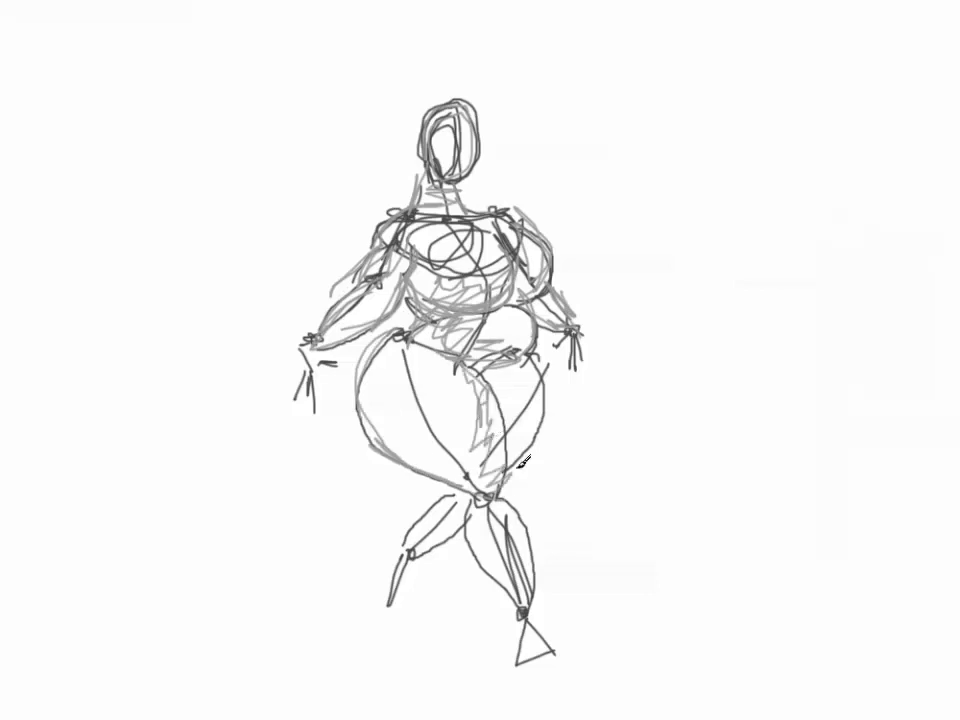
- Trace light grey contours over the right hip, knees, shins and triangular right foot
{"action": "mouse_move", "coordinate": [540, 316]}
{"action": "left_mouse_down"}
{"action": "mouse_move", "coordinate": [540, 430]}
{"action": "mouse_move", "coordinate": [487, 498]}
{"action": "mouse_move", "coordinate": [450, 512]}
{"action": "left_mouse_up"}
{"action": "mouse_move", "coordinate": [410, 548]}
{"action": "left_mouse_down"}
{"action": "mouse_move", "coordinate": [403, 585]}
{"action": "mouse_move", "coordinate": [396, 556]}
{"action": "left_mouse_up"}
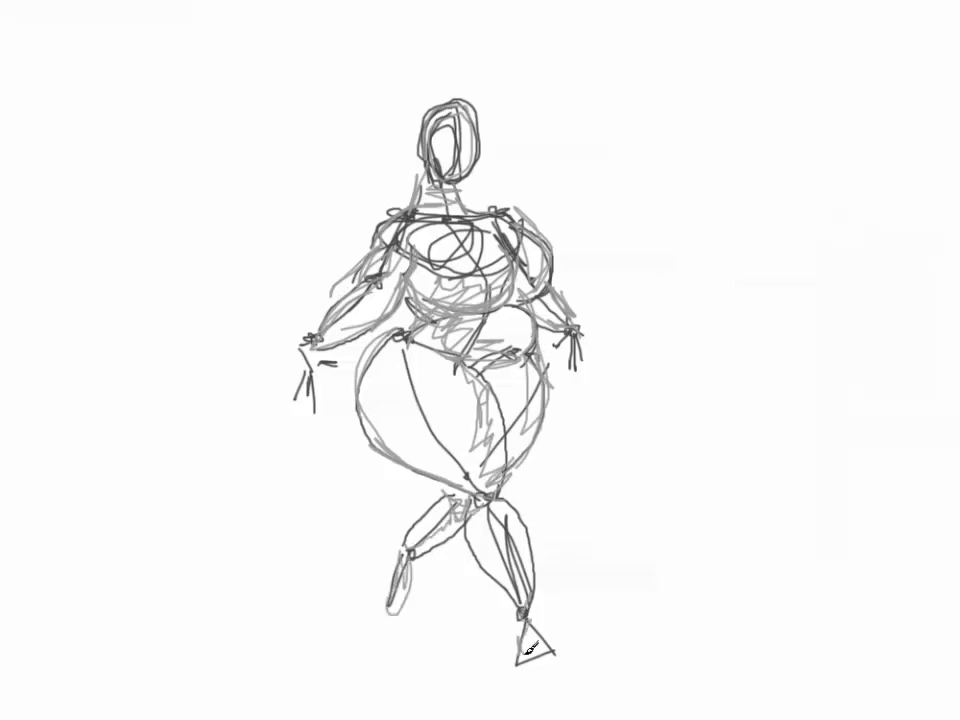
{"action": "left_click_drag", "start_coordinate": [521, 613], "coordinate": [554, 656]}
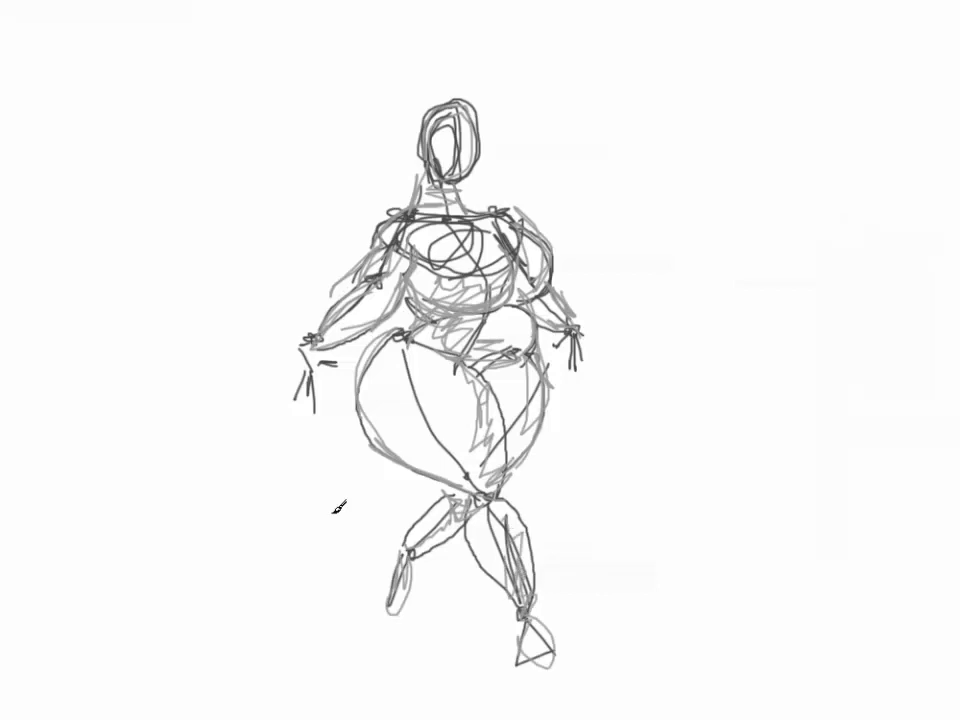
{"action": "left_click_drag", "start_coordinate": [432, 533], "coordinate": [446, 512]}
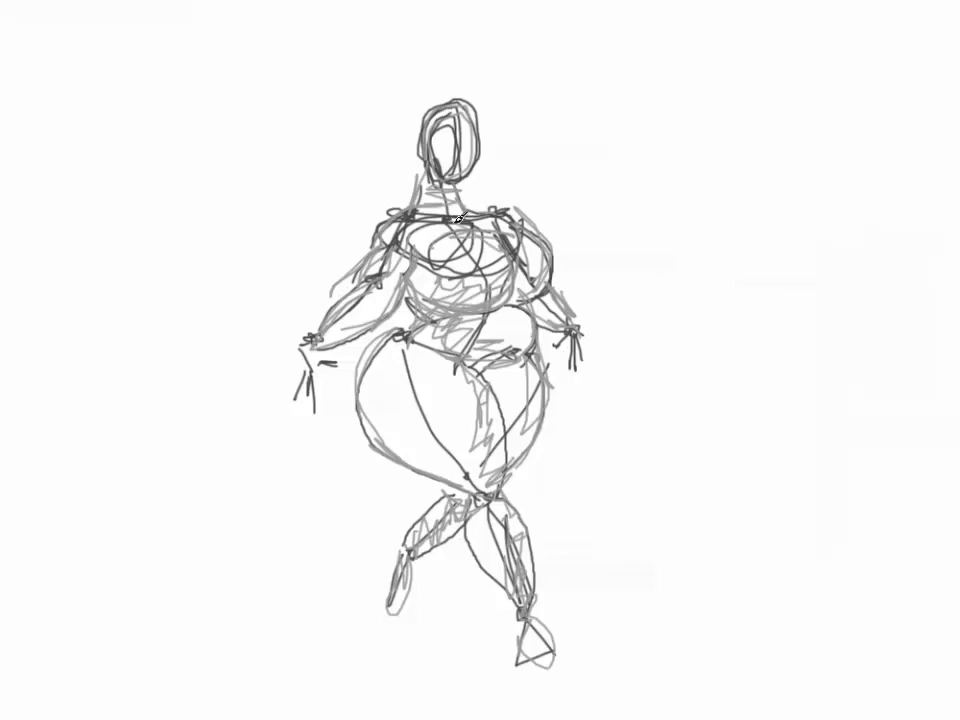
- Draw hair strands down the head and fingers on the left hand
{"action": "mouse_move", "coordinate": [418, 170]}
{"action": "left_mouse_down"}
{"action": "mouse_move", "coordinate": [452, 92]}
{"action": "mouse_move", "coordinate": [395, 185]}
{"action": "left_mouse_up"}
{"action": "left_click_drag", "start_coordinate": [440, 100], "coordinate": [420, 120]}
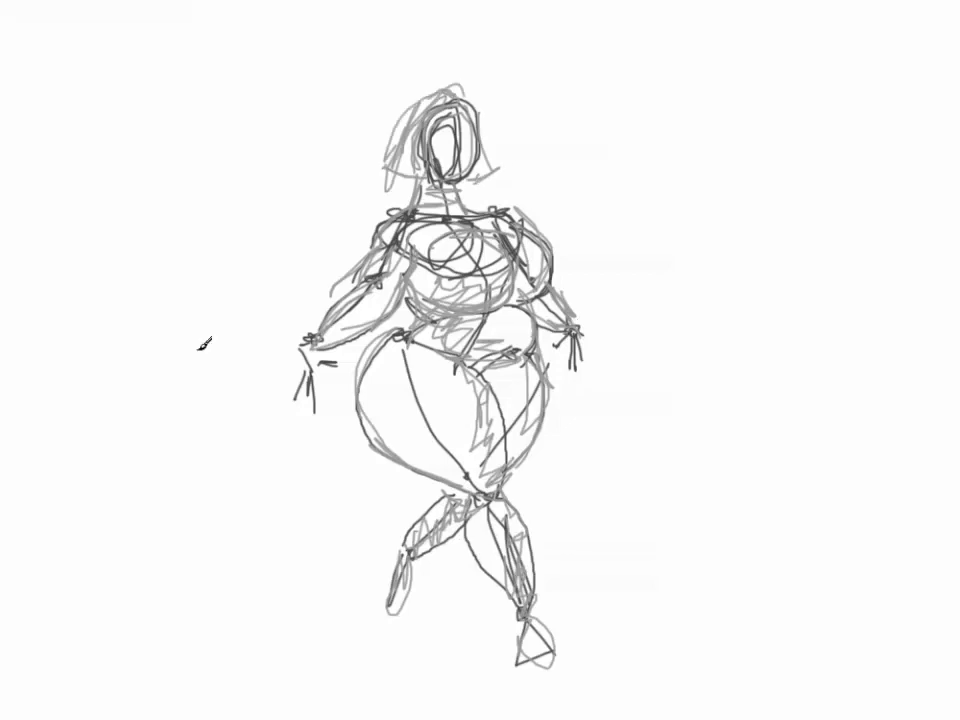
{"action": "mouse_move", "coordinate": [316, 336]}
{"action": "left_mouse_down"}
{"action": "mouse_move", "coordinate": [300, 400]}
{"action": "mouse_move", "coordinate": [310, 405]}
{"action": "mouse_move", "coordinate": [295, 405]}
{"action": "mouse_move", "coordinate": [322, 370]}
{"action": "left_mouse_up"}
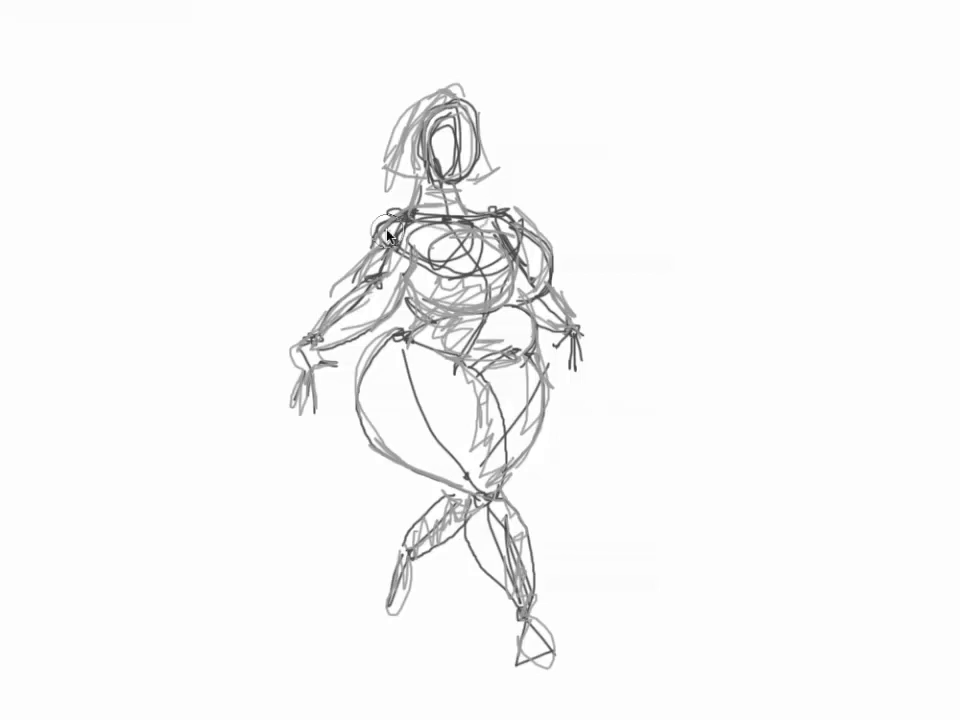
- Lighten the dark lines on the chest, face, belly, navel, shoulders, lower leg and left arm
{"action": "mouse_move", "coordinate": [463, 241]}
{"action": "left_mouse_down"}
{"action": "mouse_move", "coordinate": [450, 246]}
{"action": "mouse_move", "coordinate": [467, 225]}
{"action": "mouse_move", "coordinate": [450, 253]}
{"action": "mouse_move", "coordinate": [467, 270]}
{"action": "mouse_move", "coordinate": [455, 235]}
{"action": "left_mouse_up"}
{"action": "left_click_drag", "start_coordinate": [447, 182], "coordinate": [456, 146]}
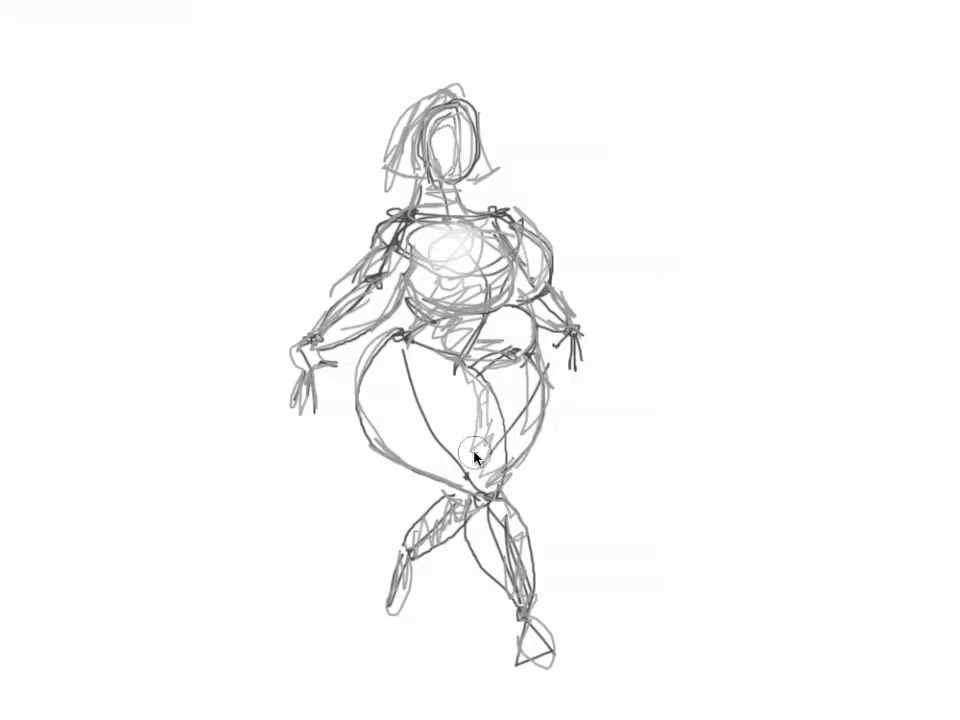
{"action": "left_click_drag", "start_coordinate": [478, 450], "coordinate": [454, 338]}
{"action": "mouse_move", "coordinate": [390, 263]}
{"action": "left_mouse_down"}
{"action": "mouse_move", "coordinate": [407, 225]}
{"action": "mouse_move", "coordinate": [499, 220]}
{"action": "mouse_move", "coordinate": [530, 278]}
{"action": "mouse_move", "coordinate": [514, 311]}
{"action": "mouse_move", "coordinate": [561, 332]}
{"action": "left_mouse_up"}
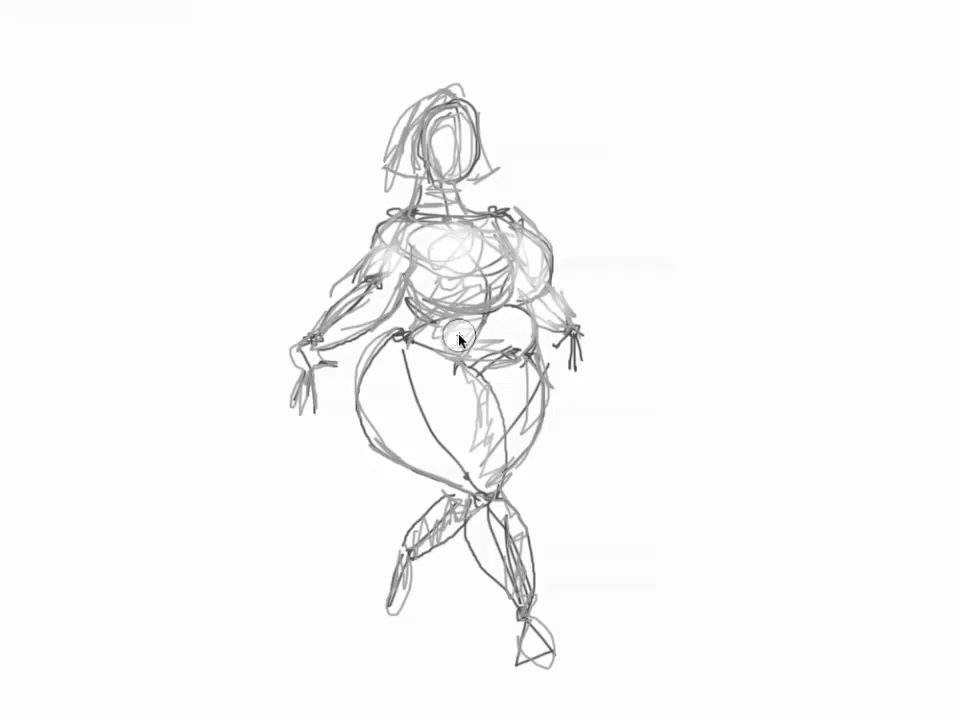
{"action": "left_click_drag", "start_coordinate": [461, 336], "coordinate": [445, 350]}
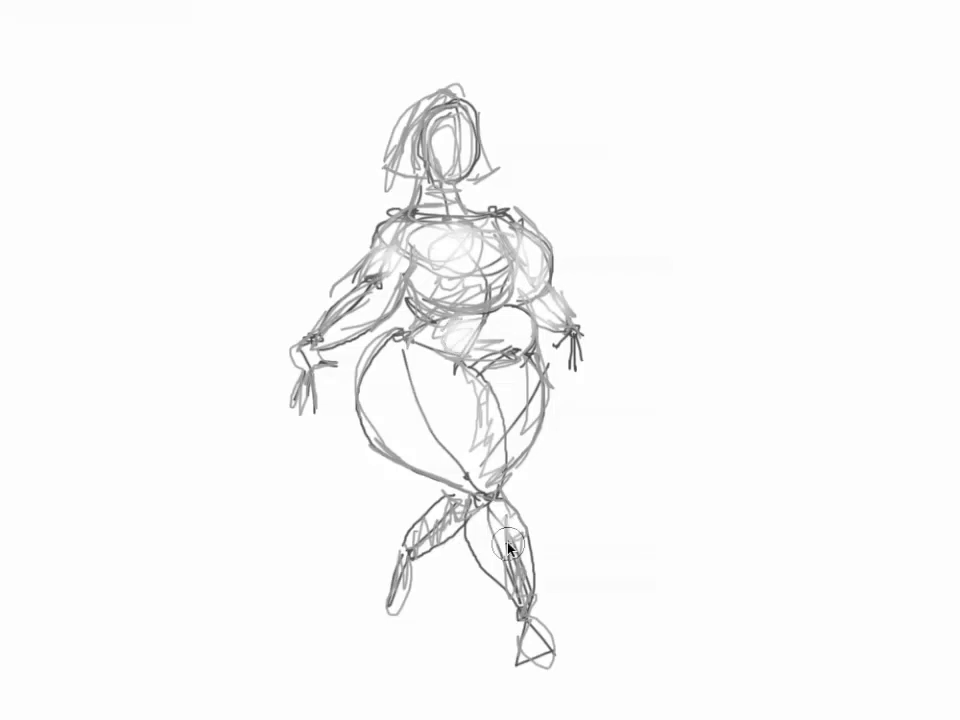
{"action": "mouse_move", "coordinate": [507, 545]}
{"action": "left_mouse_down"}
{"action": "mouse_move", "coordinate": [499, 536]}
{"action": "mouse_move", "coordinate": [510, 575]}
{"action": "left_mouse_up"}
{"action": "left_click_drag", "start_coordinate": [343, 278], "coordinate": [374, 222]}
{"action": "left_click_drag", "start_coordinate": [538, 221], "coordinate": [558, 248]}
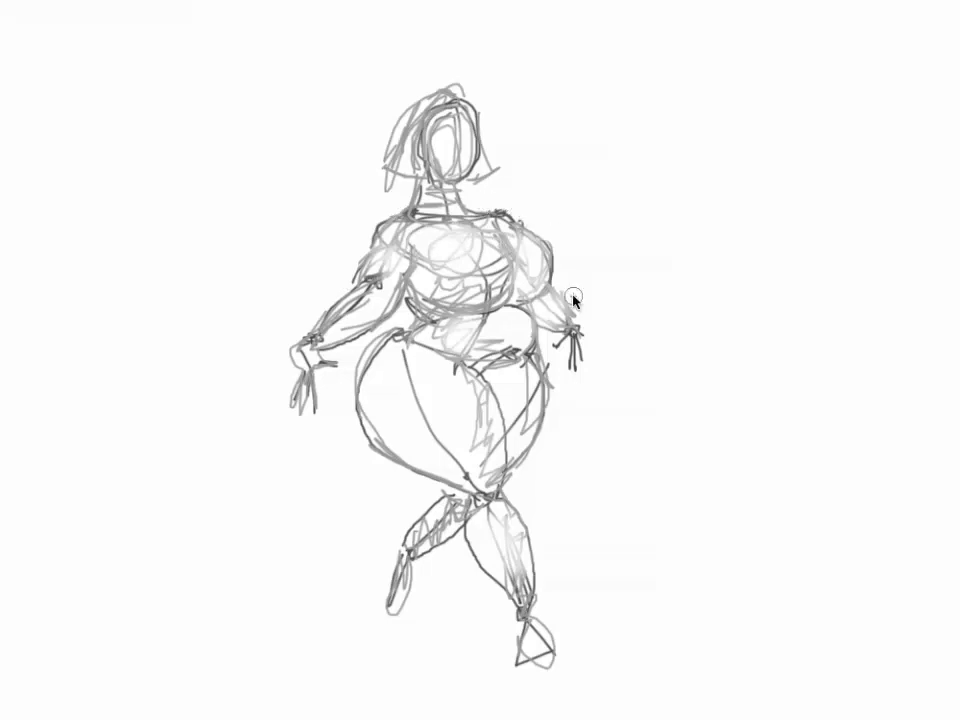